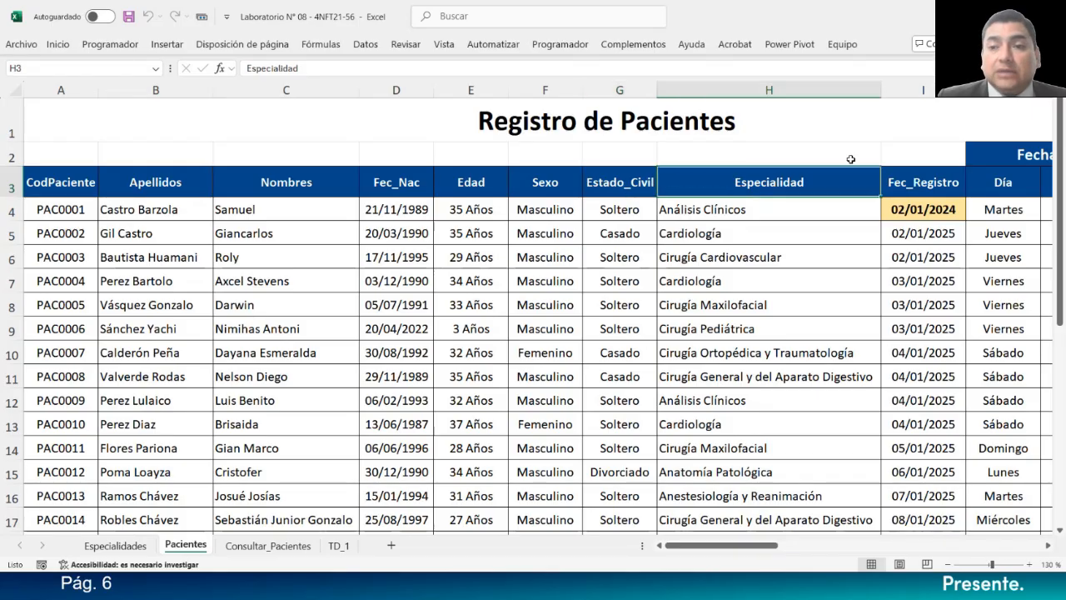
# Step: Review the Fec_Registro column and the Día, Mes and Año columns derived from it in the patient register
pyautogui.moveTo(738, 547); pyautogui.dragTo(801, 551)
pyautogui.click(389, 183)
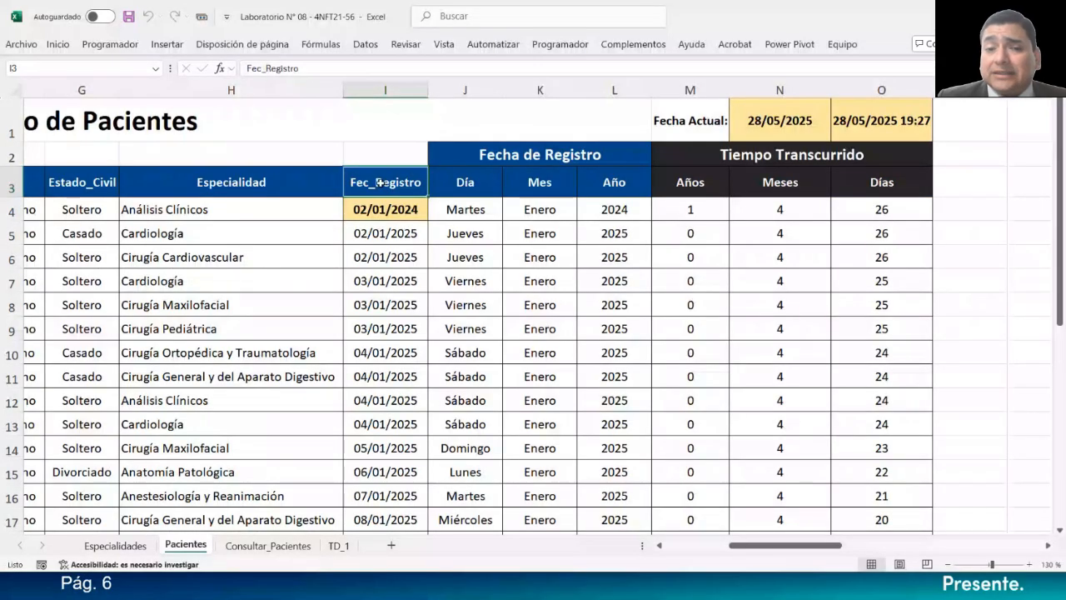
pyautogui.click(468, 182)
pyautogui.click(548, 181)
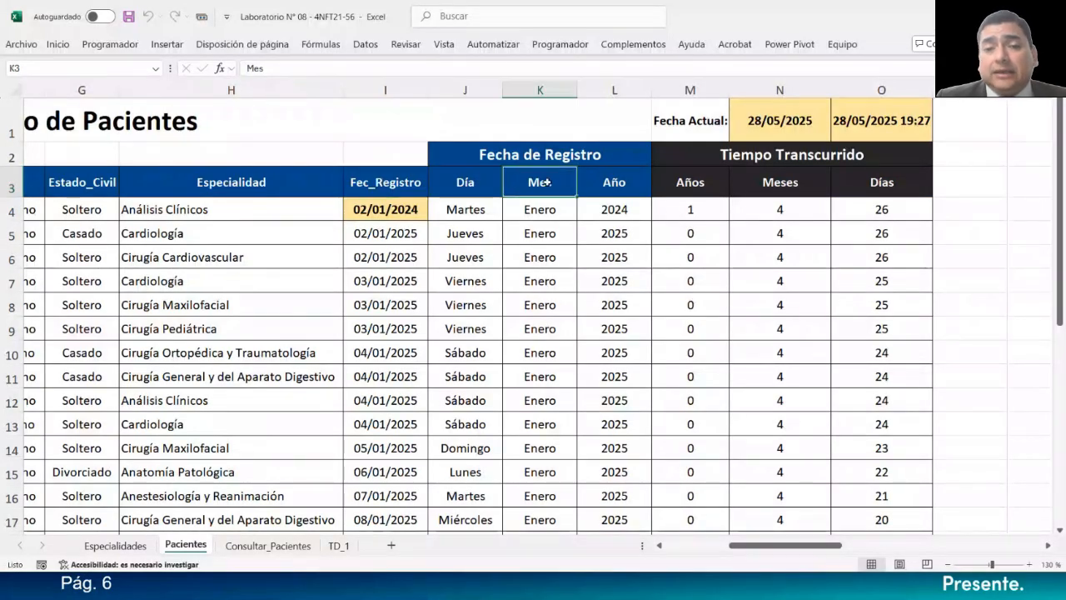
pyautogui.click(623, 182)
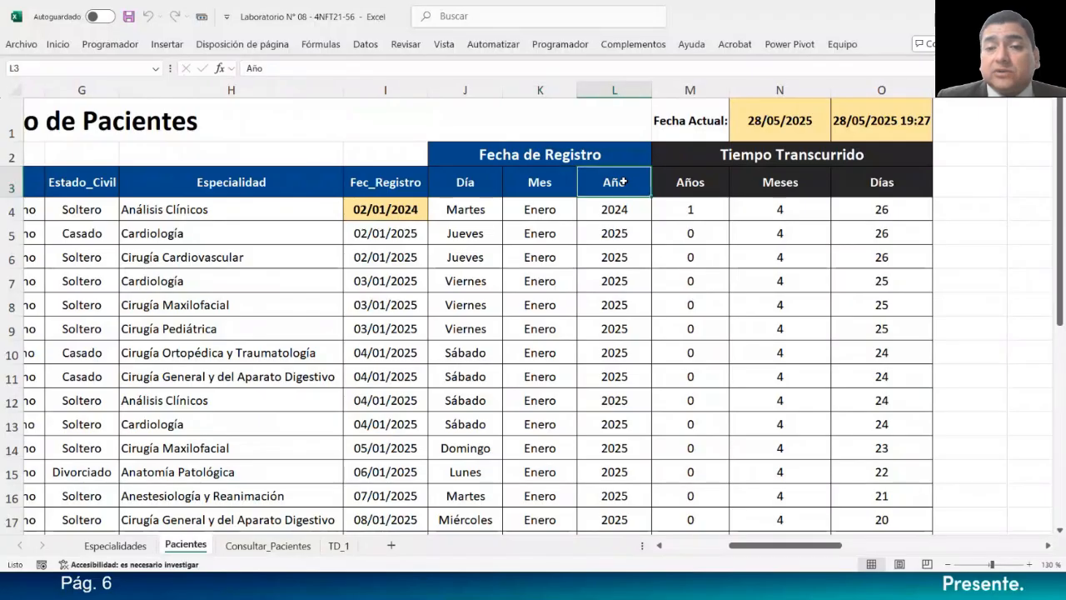
pyautogui.hscroll(3, 533, 333)
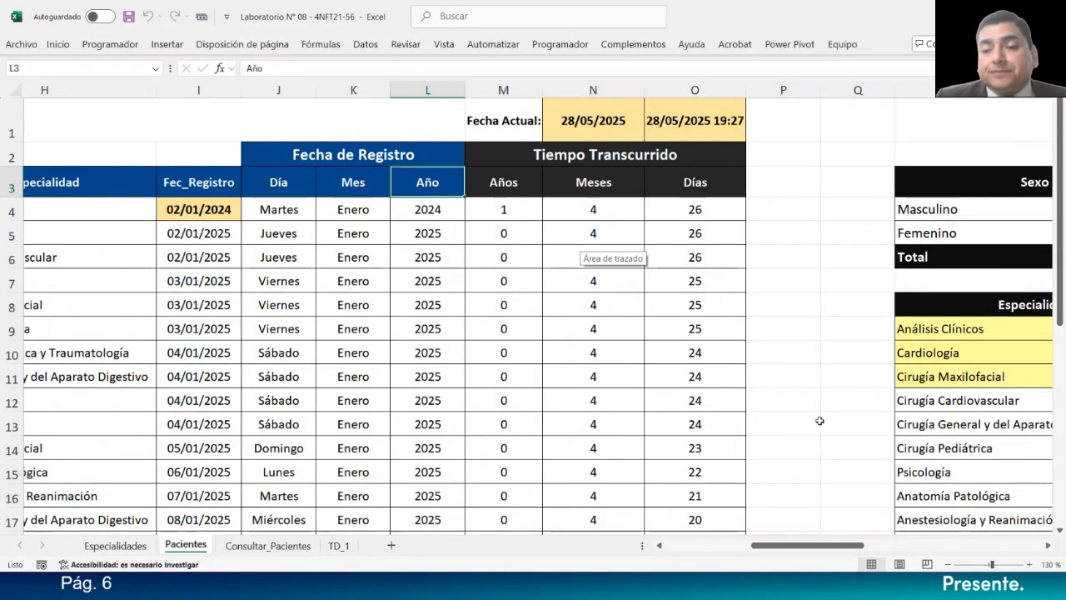
# Step: Look over the summary tables by sex, specialty and month with their charts, and compare them with the registration date columns
pyautogui.moveTo(823, 551); pyautogui.dragTo(919, 562)
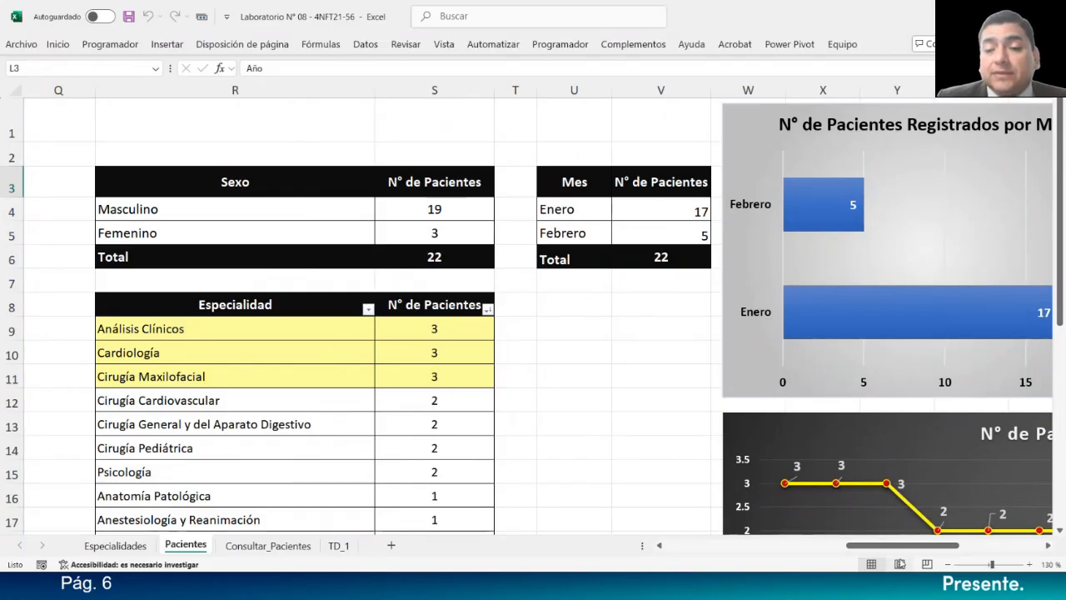
pyautogui.moveTo(888, 545)
pyautogui.mouseDown()
pyautogui.moveTo(949, 549)
pyautogui.moveTo(892, 554)
pyautogui.moveTo(903, 553)
pyautogui.mouseUp()
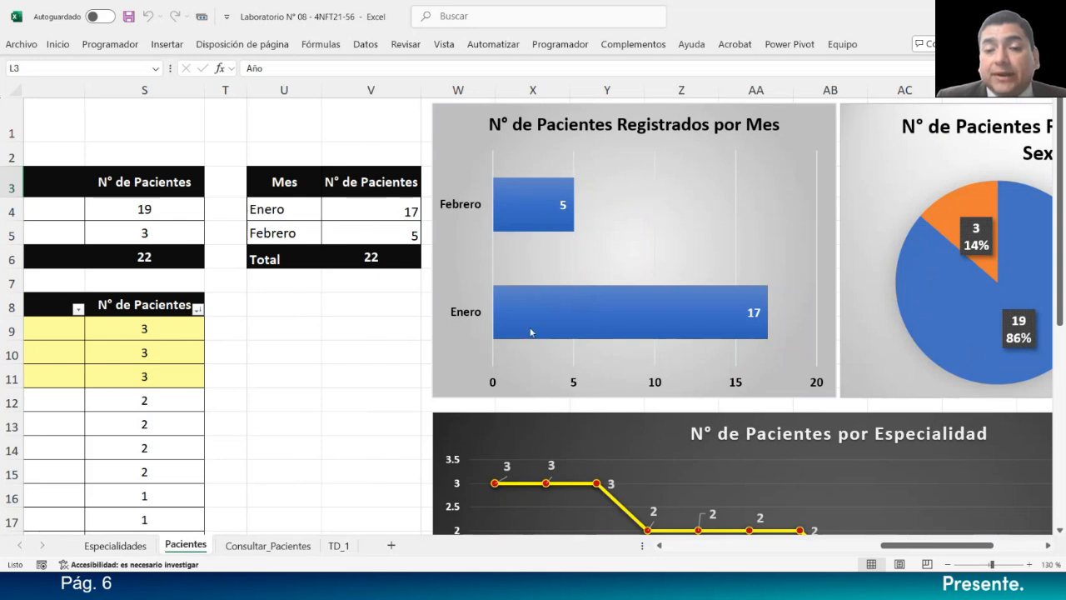
pyautogui.scroll(-3, 530, 332)
pyautogui.scroll(3, 531, 333)
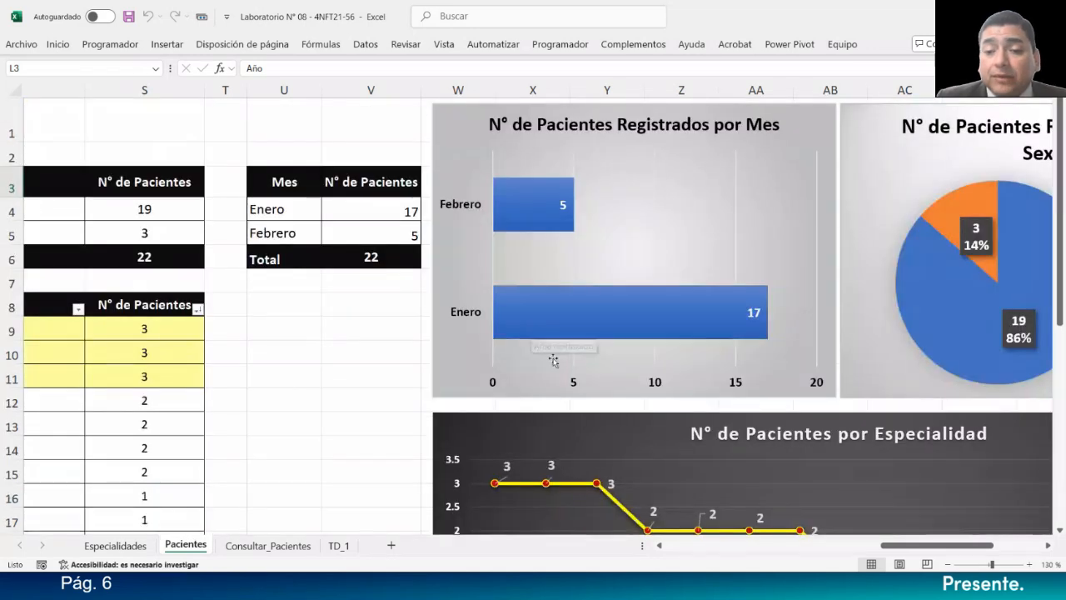
pyautogui.moveTo(895, 551); pyautogui.dragTo(810, 532)
pyautogui.scroll(-3, 472, 317)
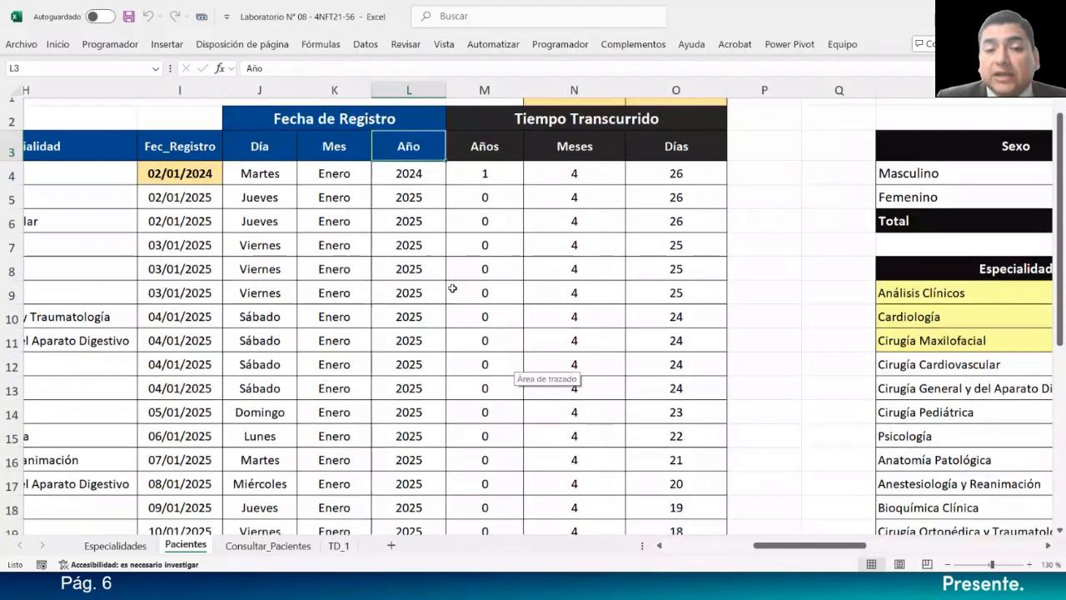
pyautogui.scroll(-1, 452, 289)
pyautogui.scroll(4, 453, 288)
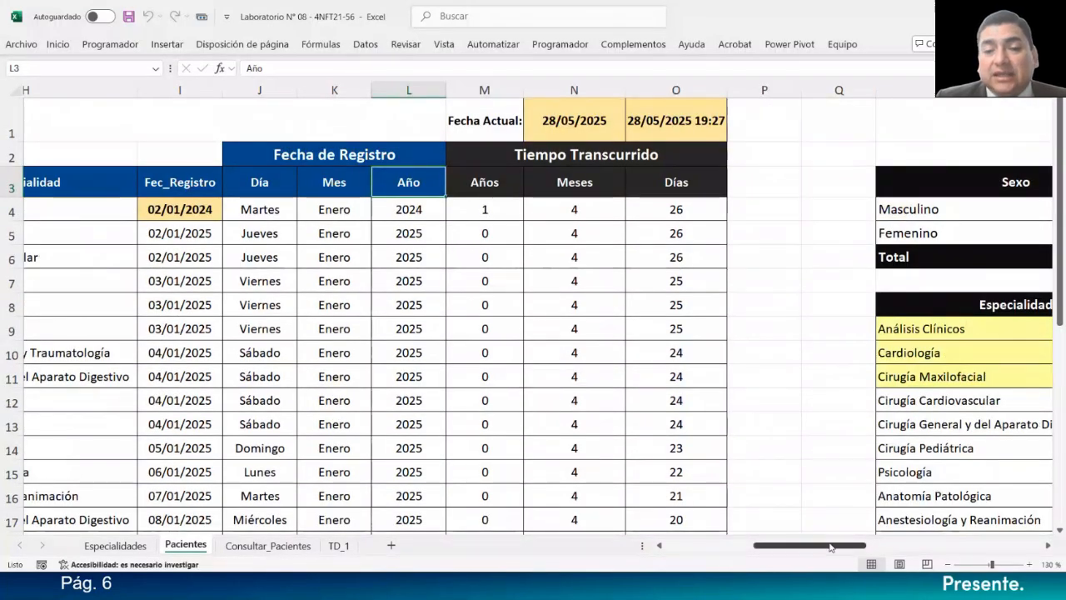
# Step: Inspect the source range of the monthly patients chart and the formula behind the Enero count
pyautogui.moveTo(831, 549); pyautogui.dragTo(928, 545)
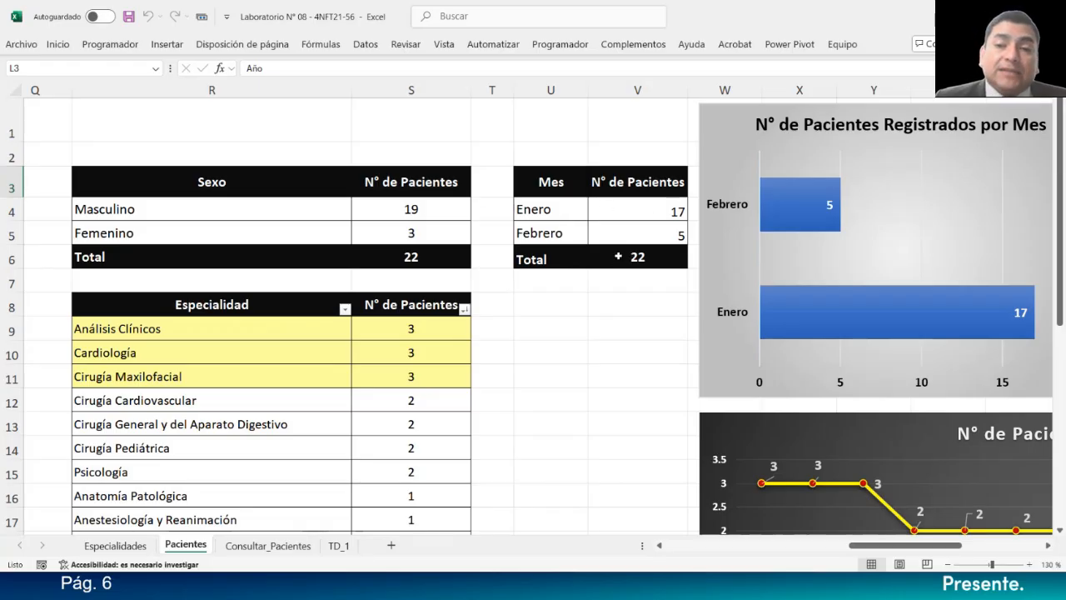
pyautogui.moveTo(861, 546); pyautogui.dragTo(898, 550)
pyautogui.click(650, 200)
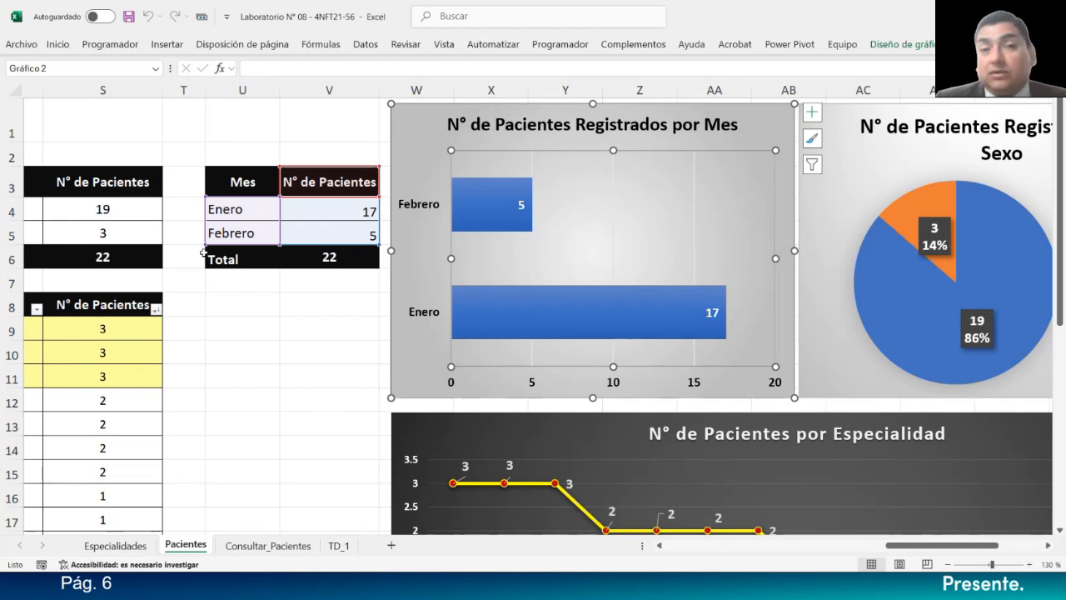
pyautogui.moveTo(935, 550); pyautogui.dragTo(885, 554)
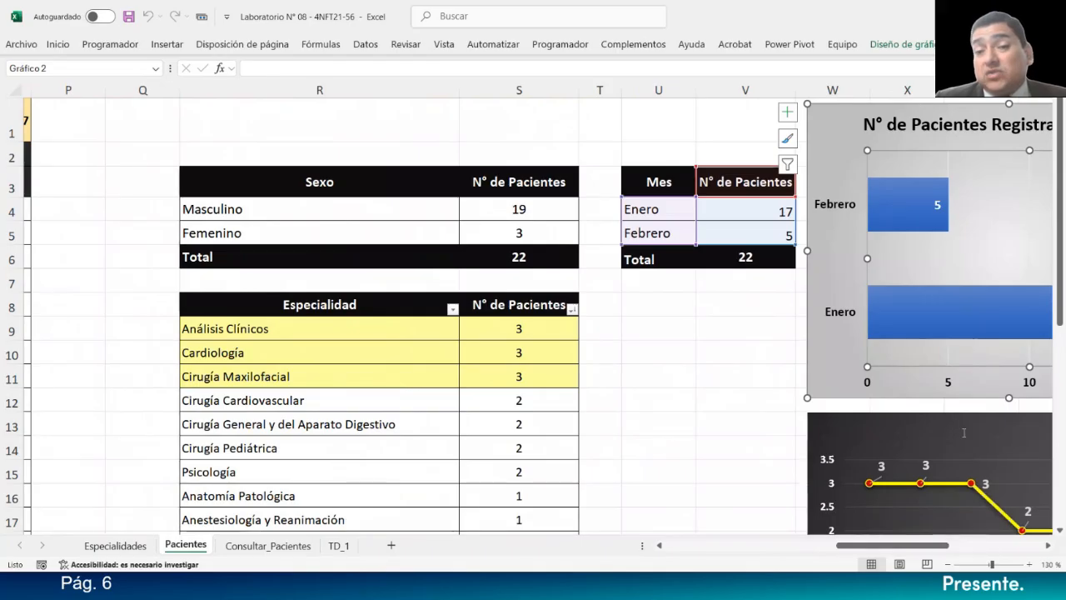
pyautogui.click(749, 214)
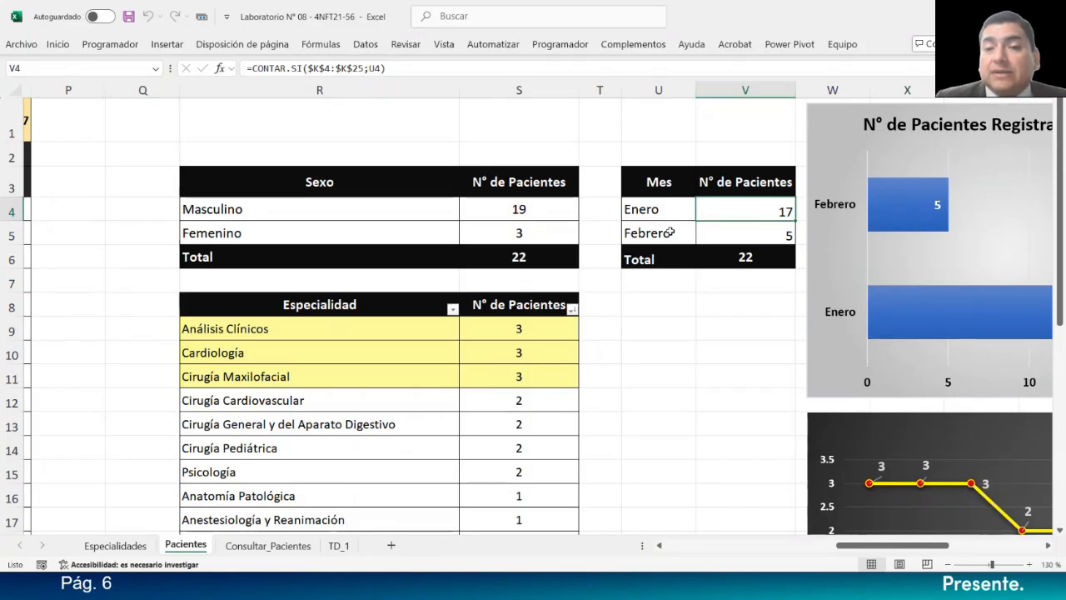
# Step: Center the Enero and Febrero patient counts horizontally and vertically in the monthly summary table
pyautogui.moveTo(647, 190); pyautogui.dragTo(761, 250)
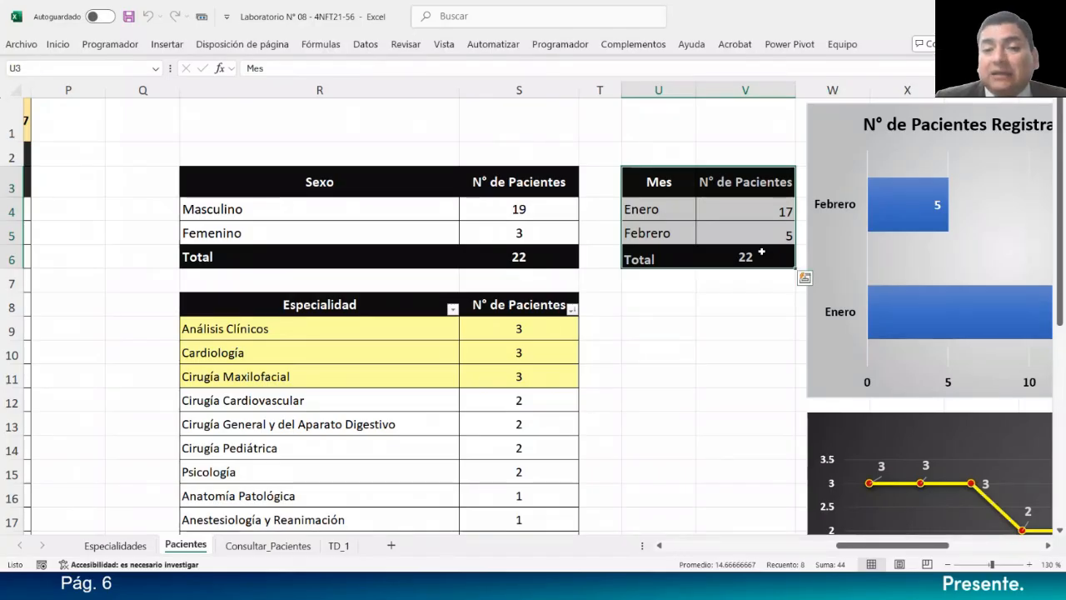
pyautogui.click(749, 227)
pyautogui.moveTo(750, 207); pyautogui.dragTo(748, 230)
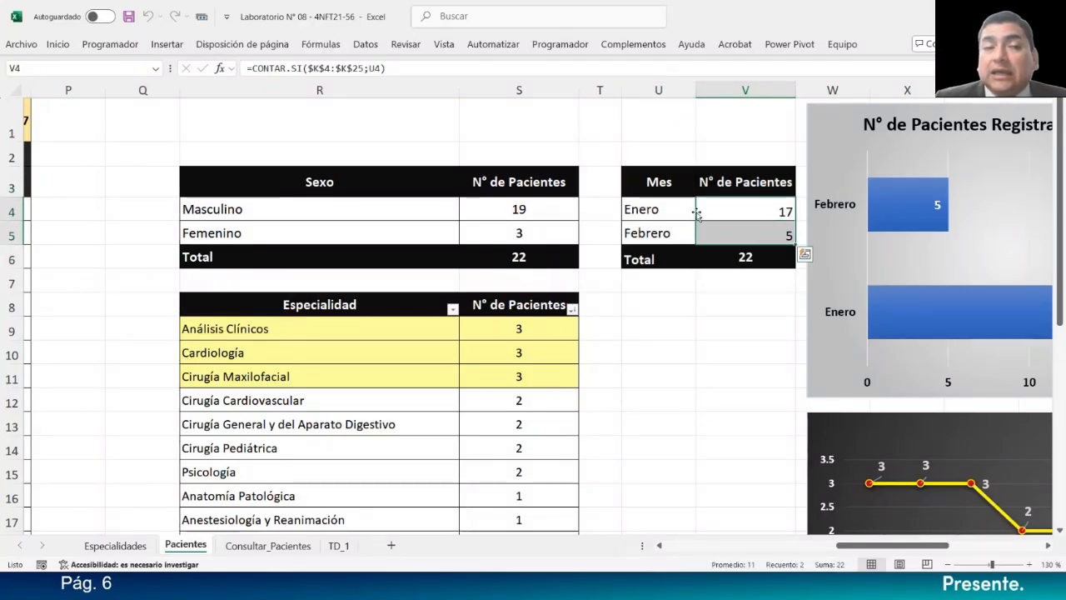
pyautogui.click(52, 45)
pyautogui.click(276, 74)
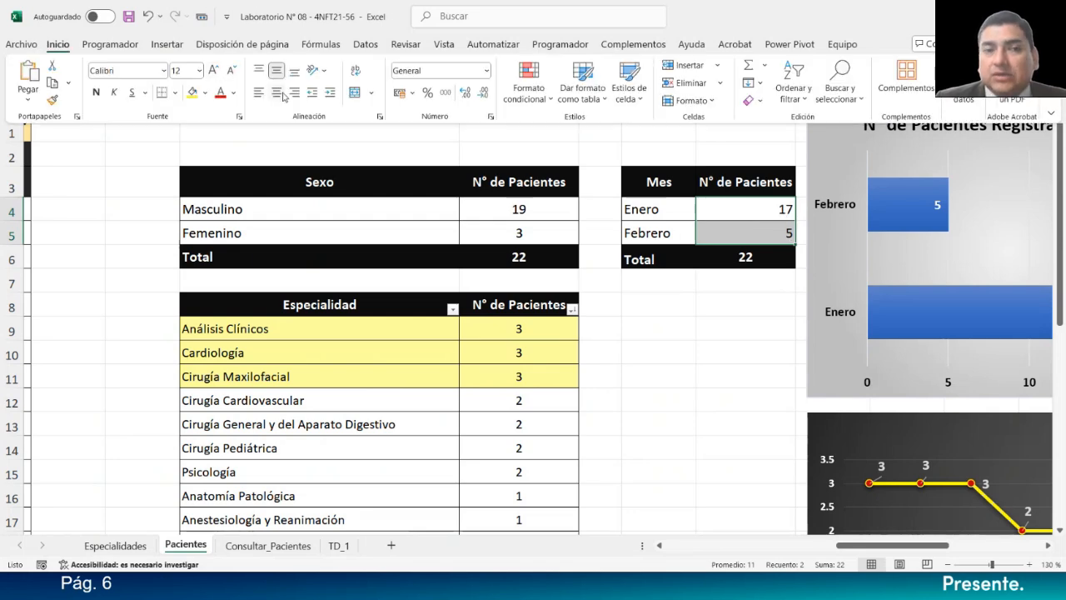
pyautogui.click(277, 92)
pyautogui.click(693, 357)
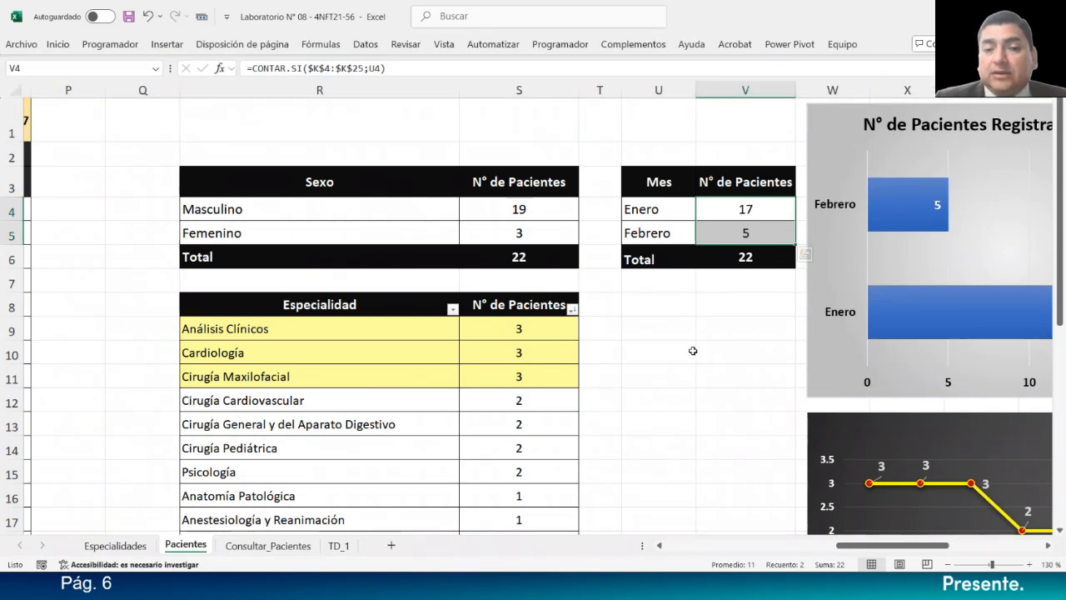
pyautogui.click(691, 331)
# Step: Examine the range and criterion of the Análisis Clínicos count formula in the specialty summary table
pyautogui.moveTo(864, 547); pyautogui.dragTo(917, 549)
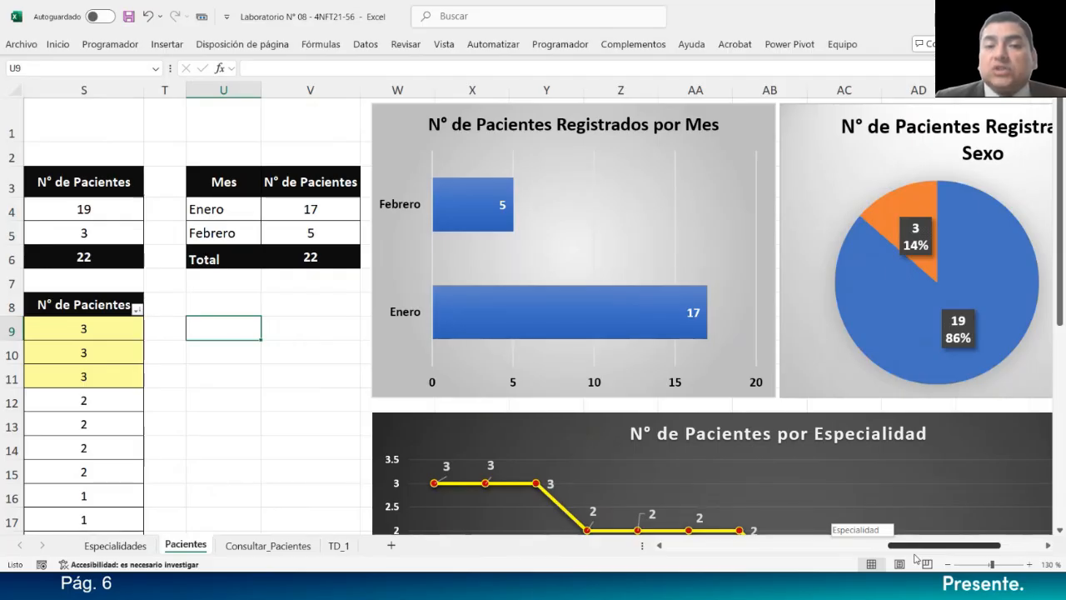
pyautogui.moveTo(916, 557); pyautogui.dragTo(861, 559)
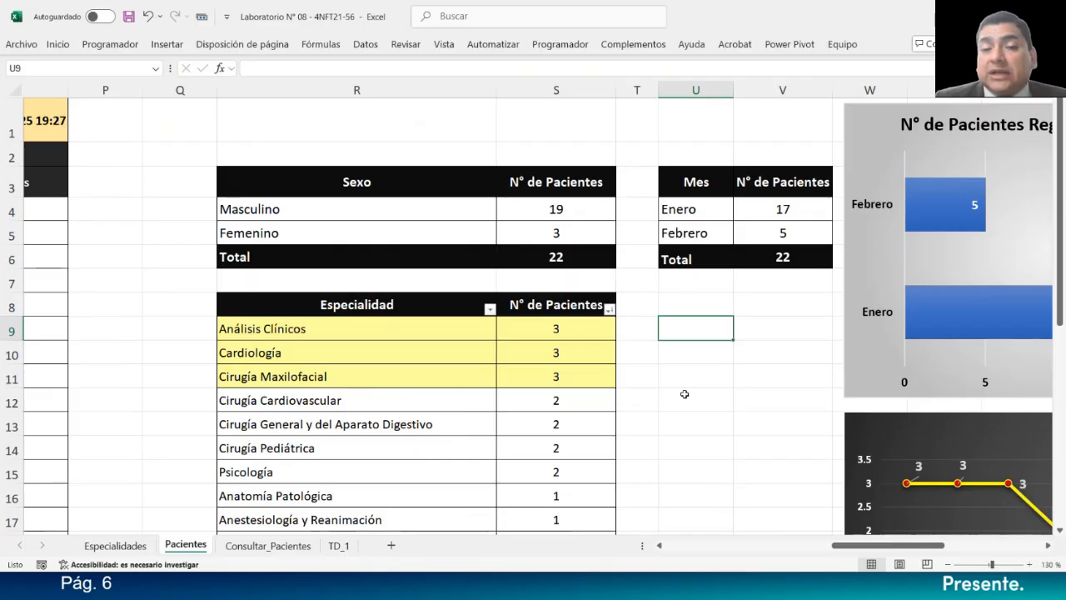
pyautogui.scroll(-2, 684, 393)
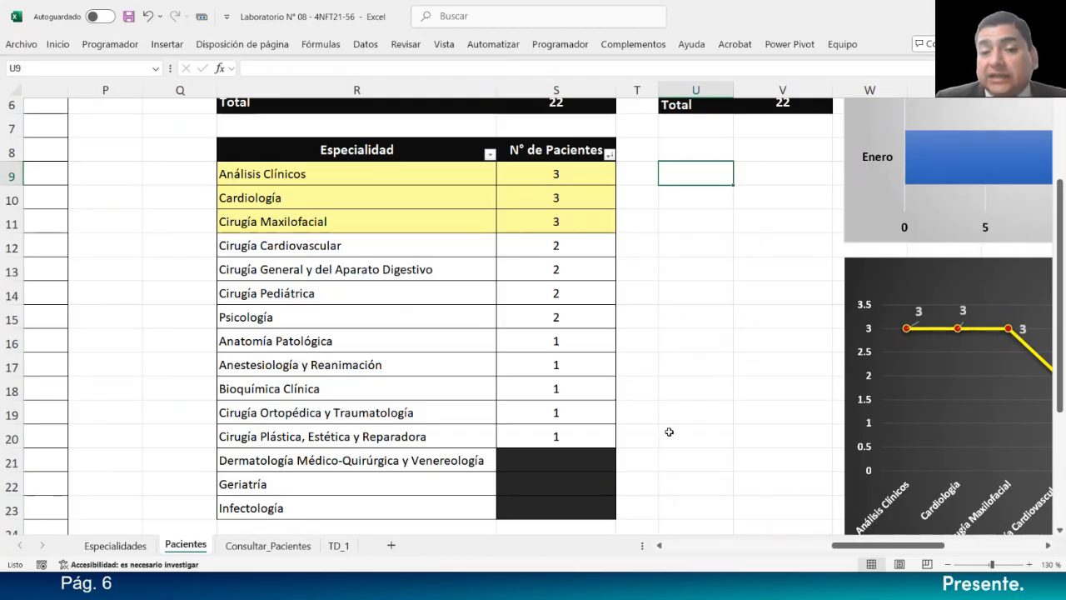
pyautogui.click(577, 178)
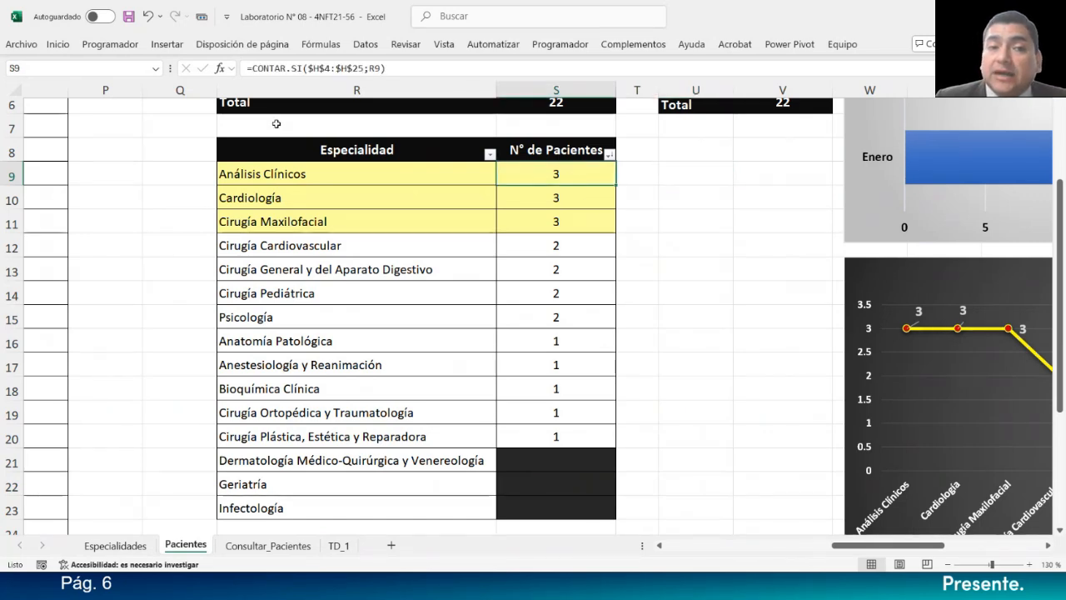
pyautogui.doubleClick(602, 170)
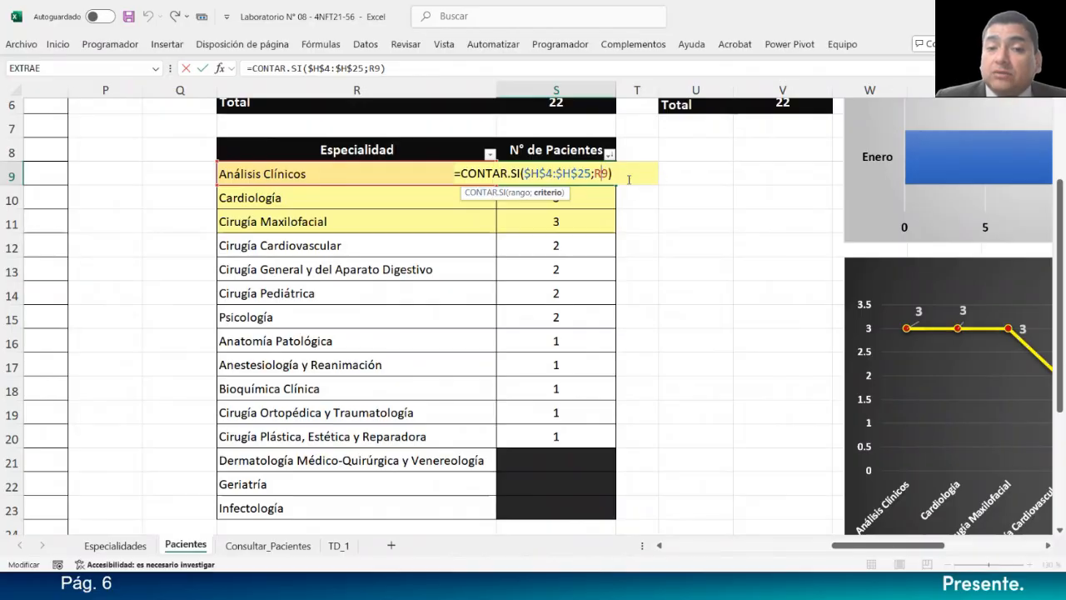
pyautogui.hotkey('ctrl', 'Return')
pyautogui.scroll(1, 629, 178)
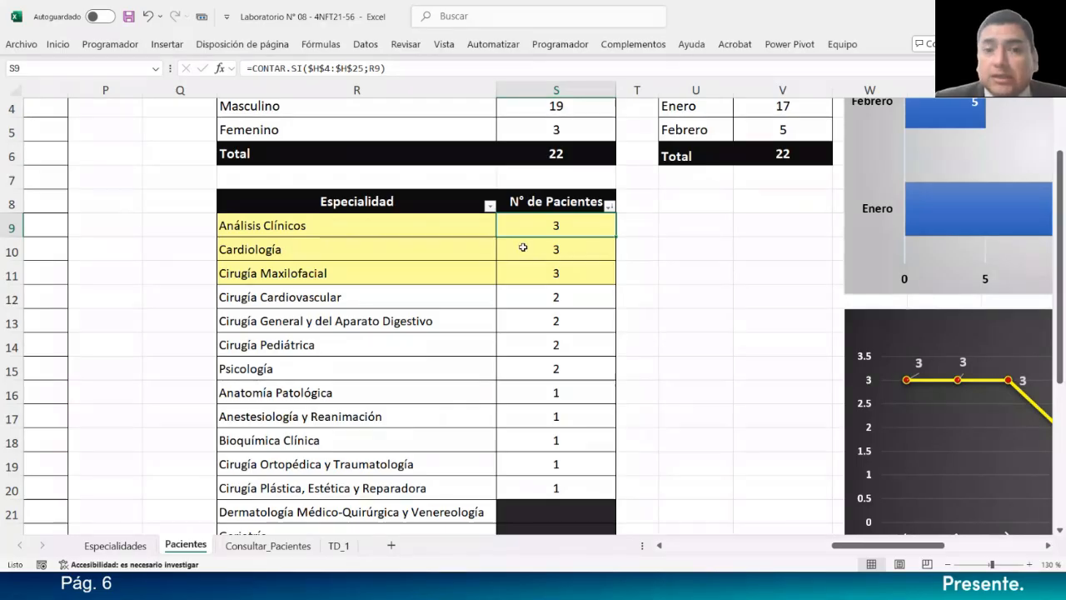
# Step: Reopen the formula in S9 and highlight the CONTAR.SI function name and its CONTAR and SI parts
pyautogui.doubleClick(560, 224)
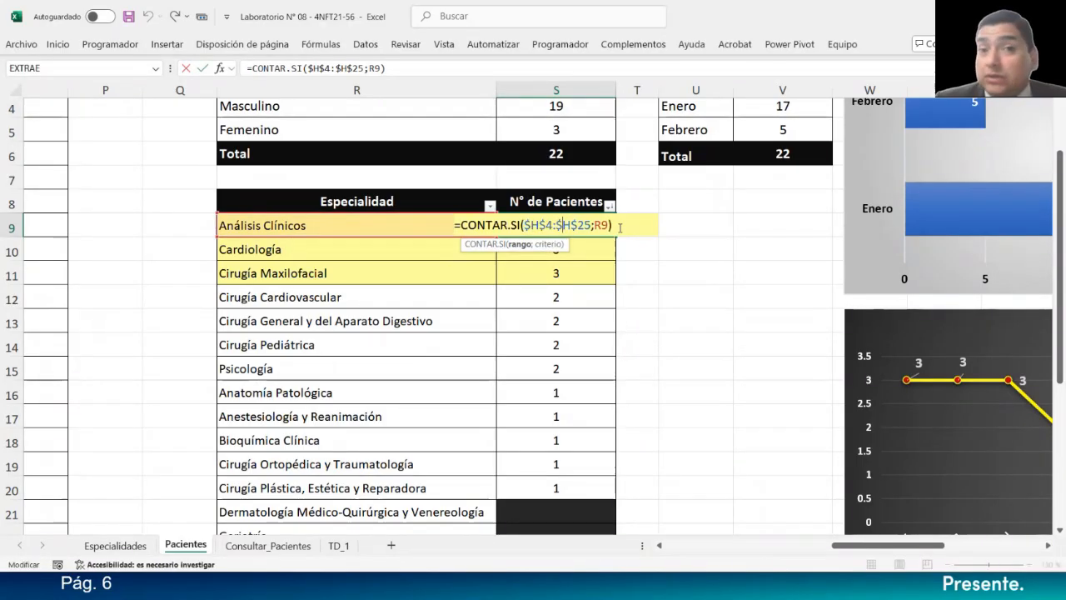
pyautogui.moveTo(461, 225); pyautogui.dragTo(520, 226)
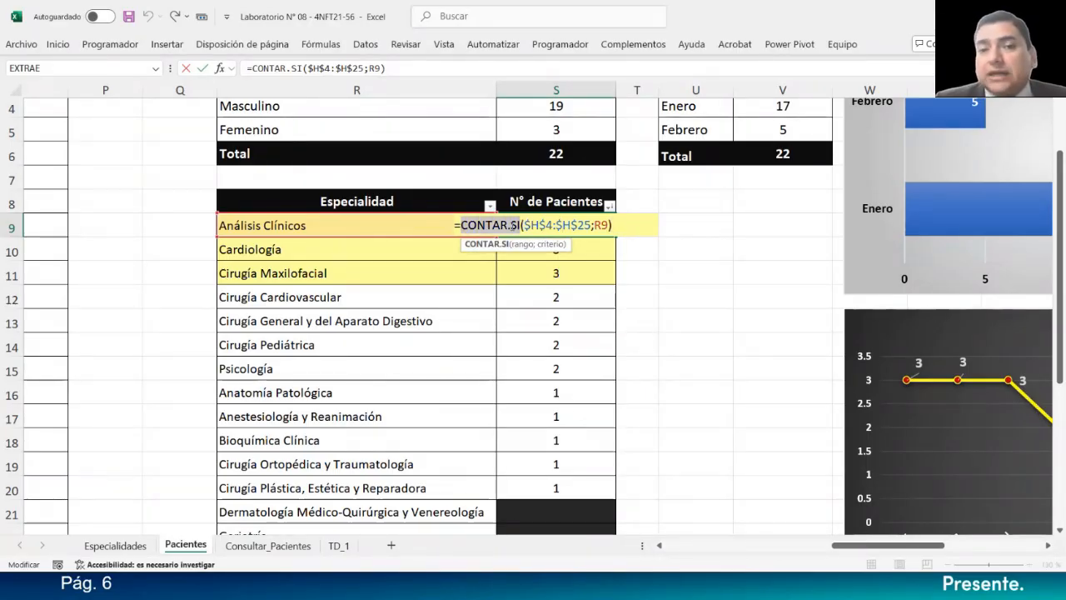
pyautogui.click(520, 225)
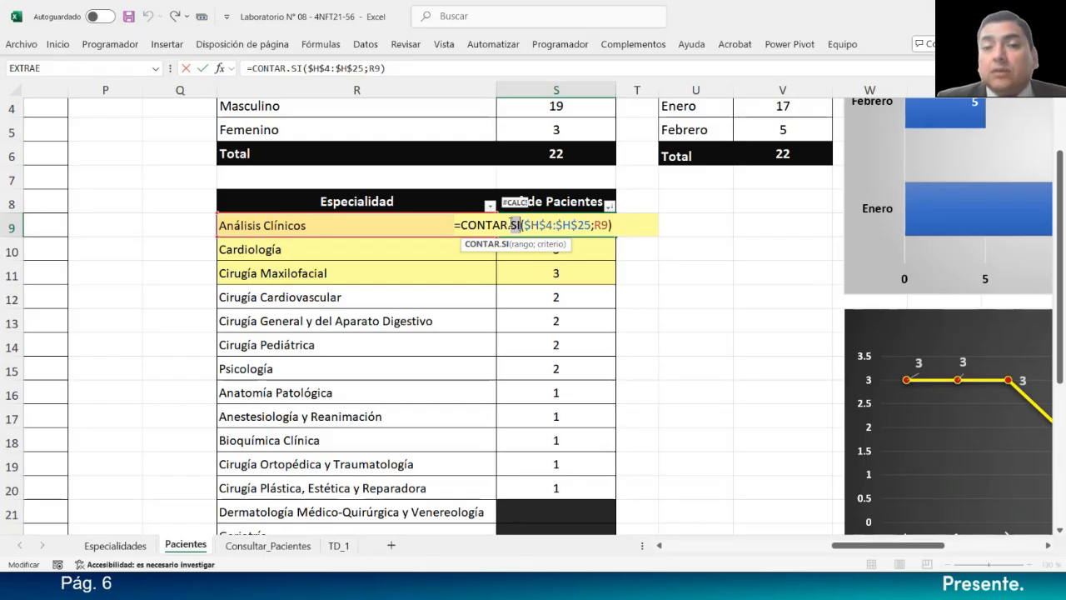
pyautogui.moveTo(509, 225); pyautogui.dragTo(460, 225)
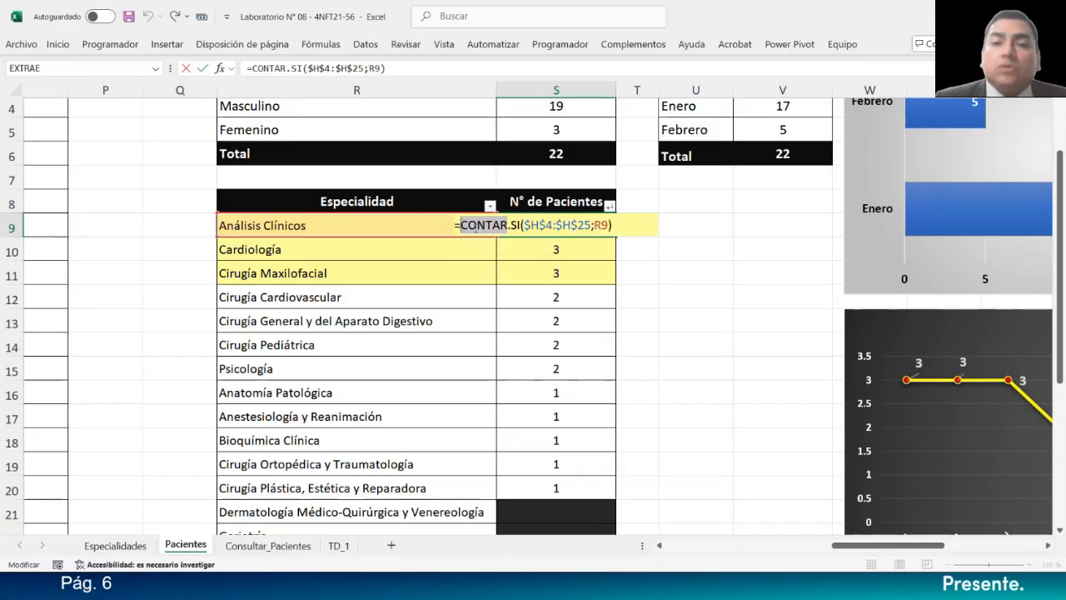
pyautogui.doubleClick(510, 227)
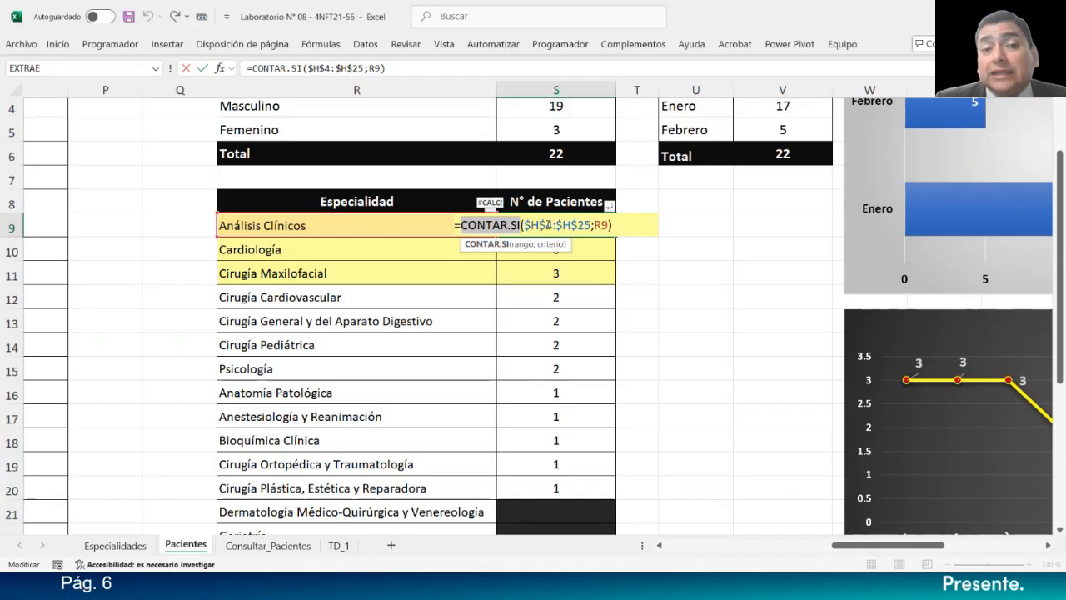
pyautogui.press('Return')
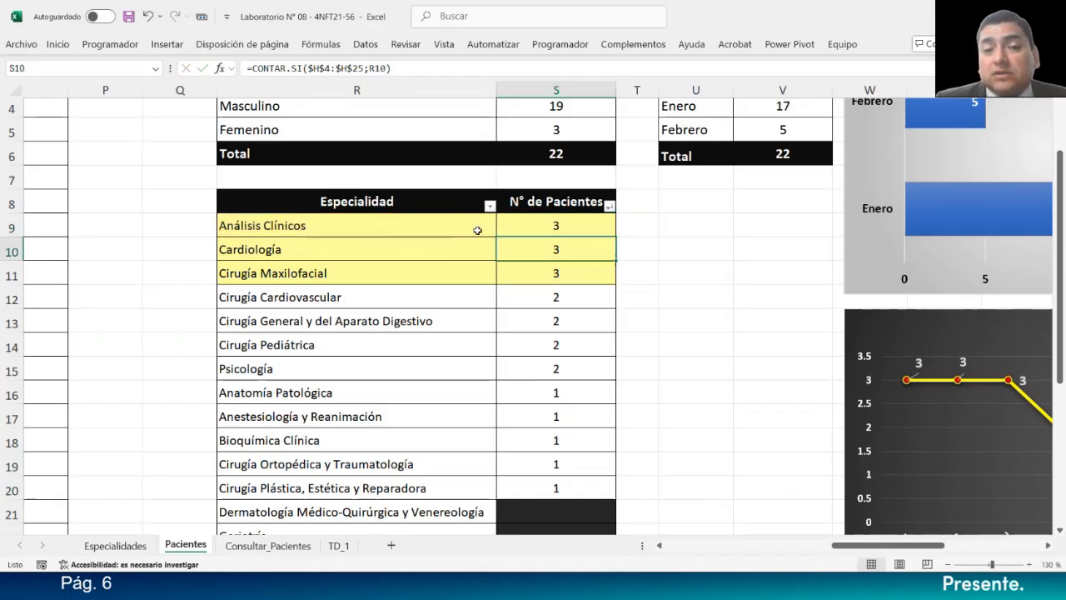
# Step: Check the CONTAR.SI formula and criterion cell of each specialty count from Análisis Clínicos down to Psicología
pyautogui.click(559, 226)
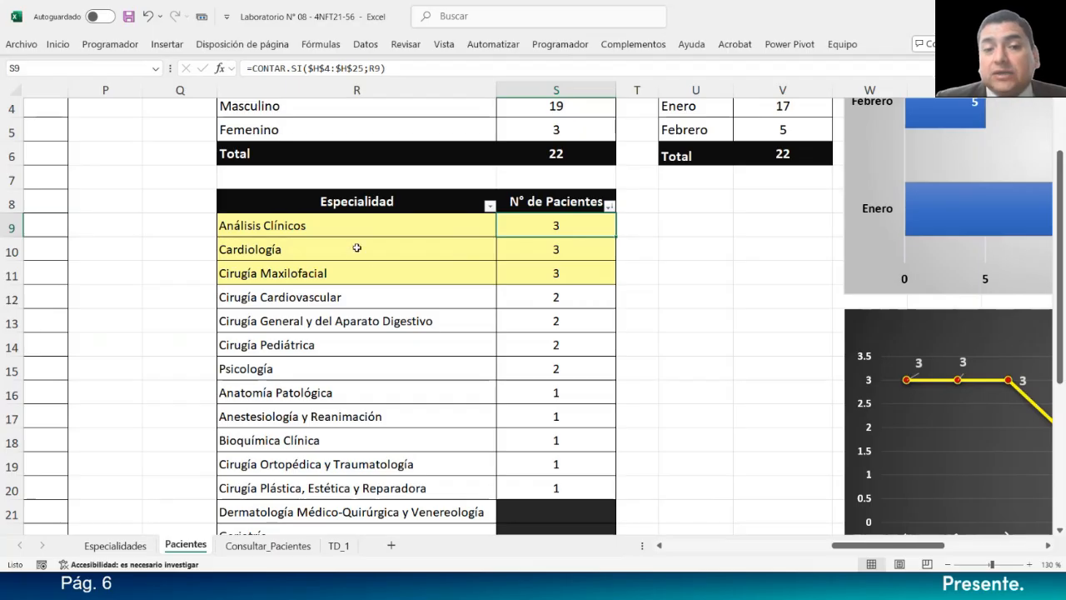
pyautogui.moveTo(355, 247); pyautogui.dragTo(528, 247)
pyautogui.click(526, 247)
pyautogui.click(384, 284)
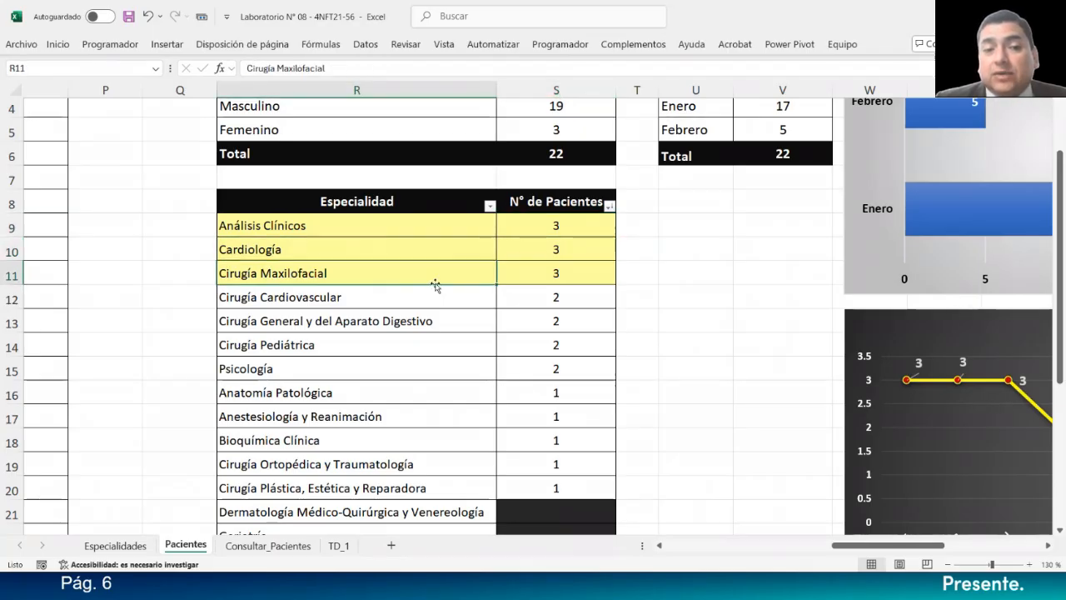
pyautogui.click(575, 275)
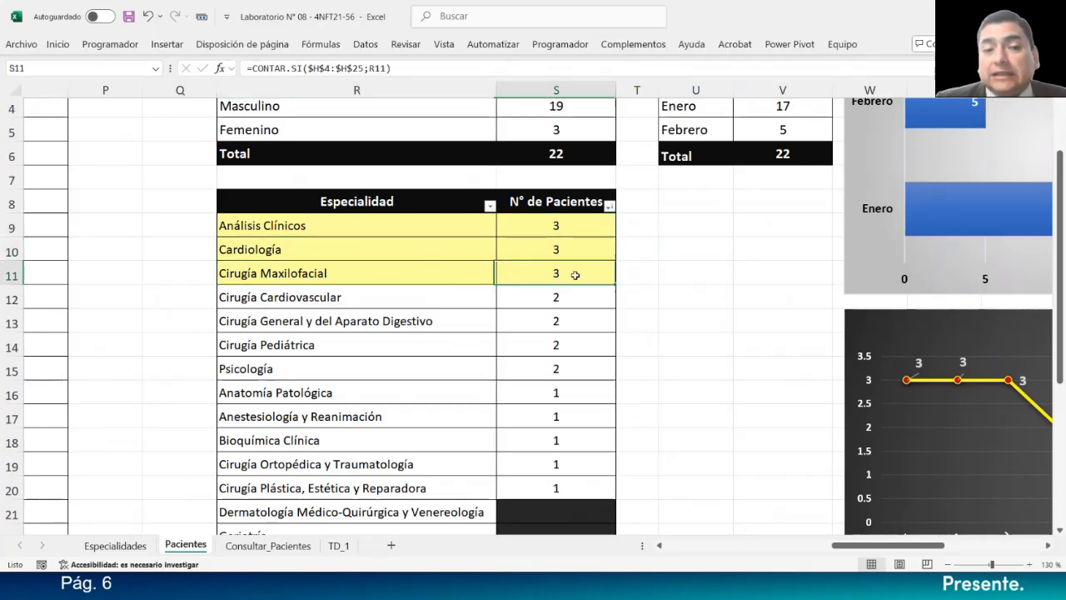
pyautogui.click(378, 303)
pyautogui.click(541, 301)
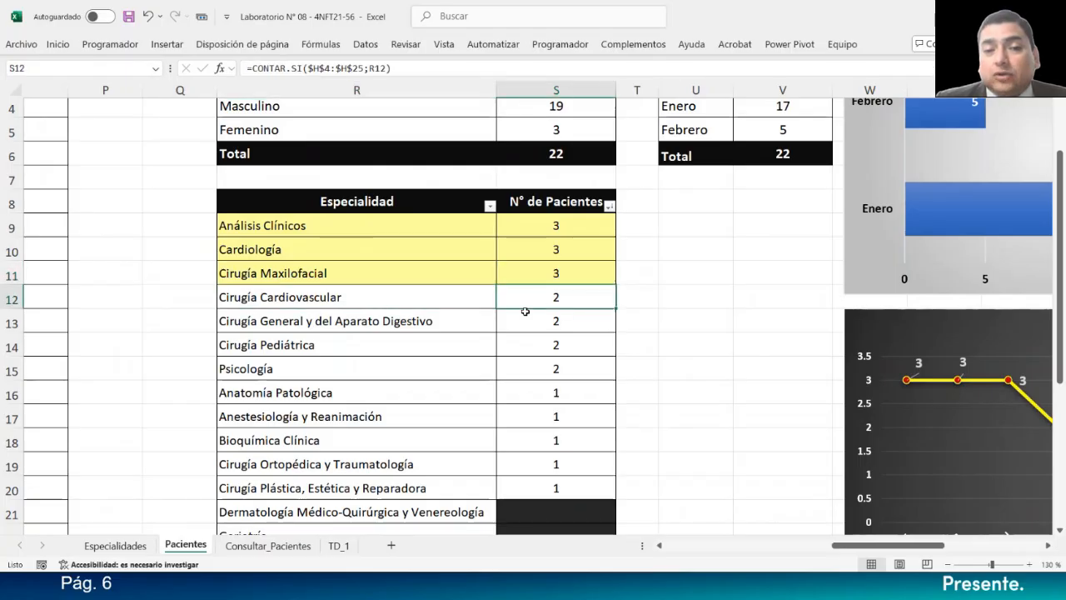
pyautogui.click(419, 328)
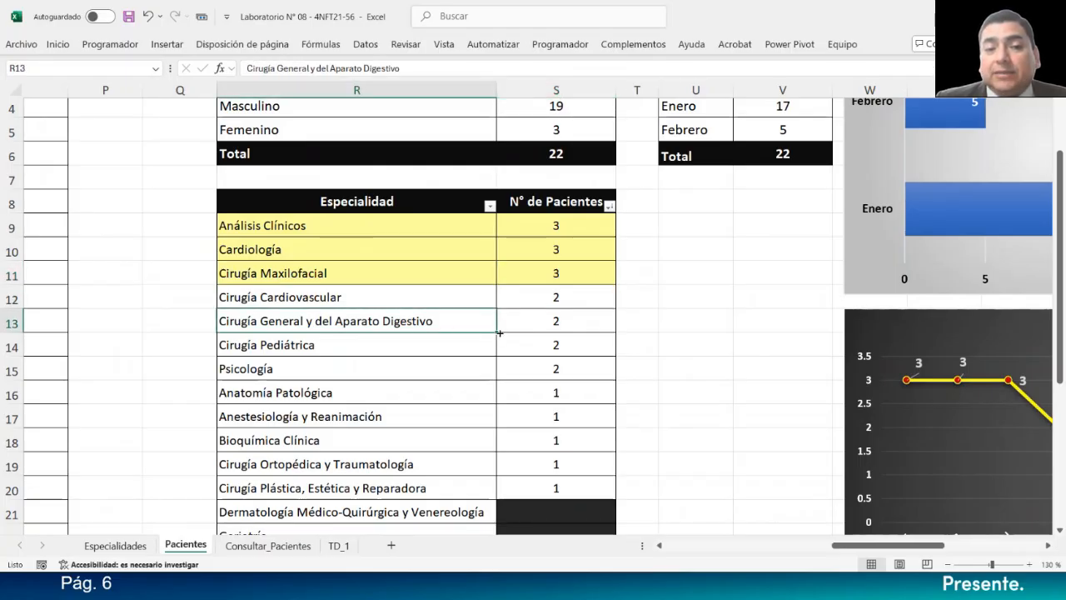
pyautogui.click(574, 322)
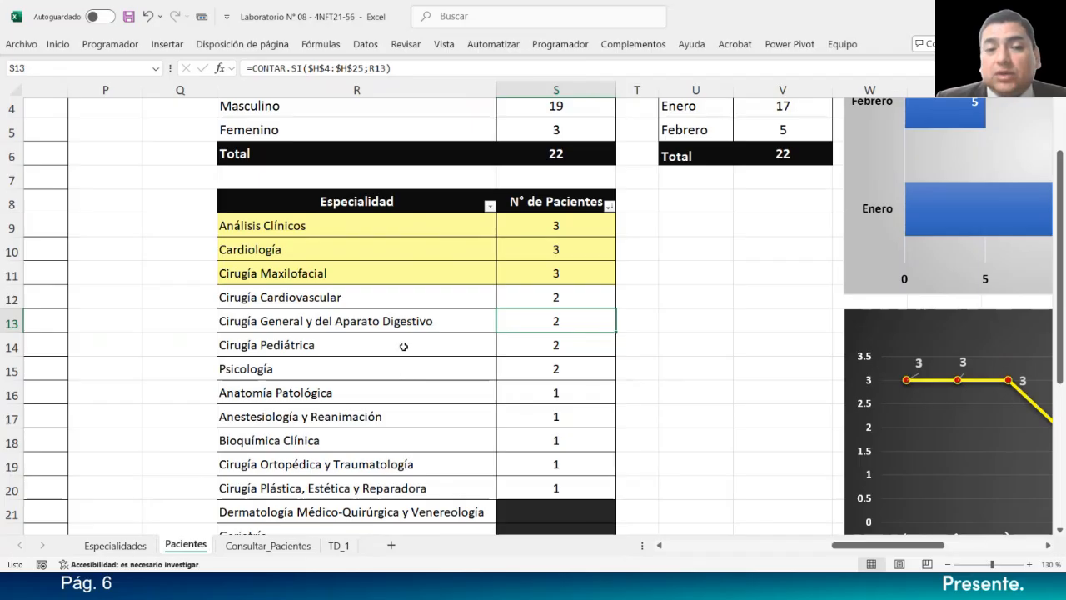
pyautogui.click(405, 345)
pyautogui.click(562, 344)
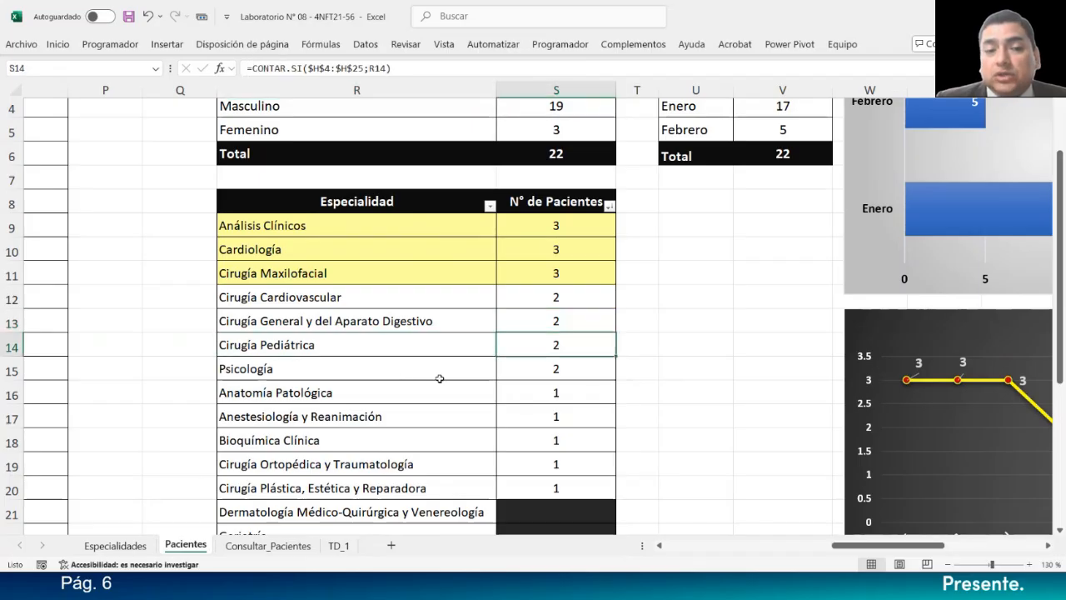
pyautogui.click(408, 380)
pyautogui.click(526, 369)
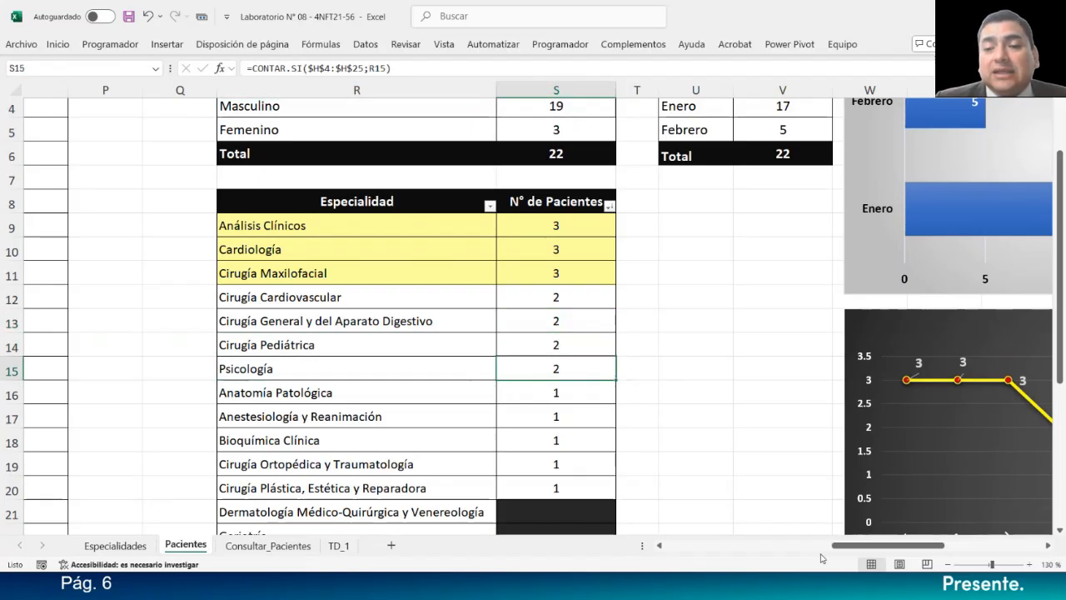
# Step: Reduce the sheet zoom to 90% and review the whole patient register alongside its summary tables
pyautogui.moveTo(846, 545); pyautogui.dragTo(723, 554)
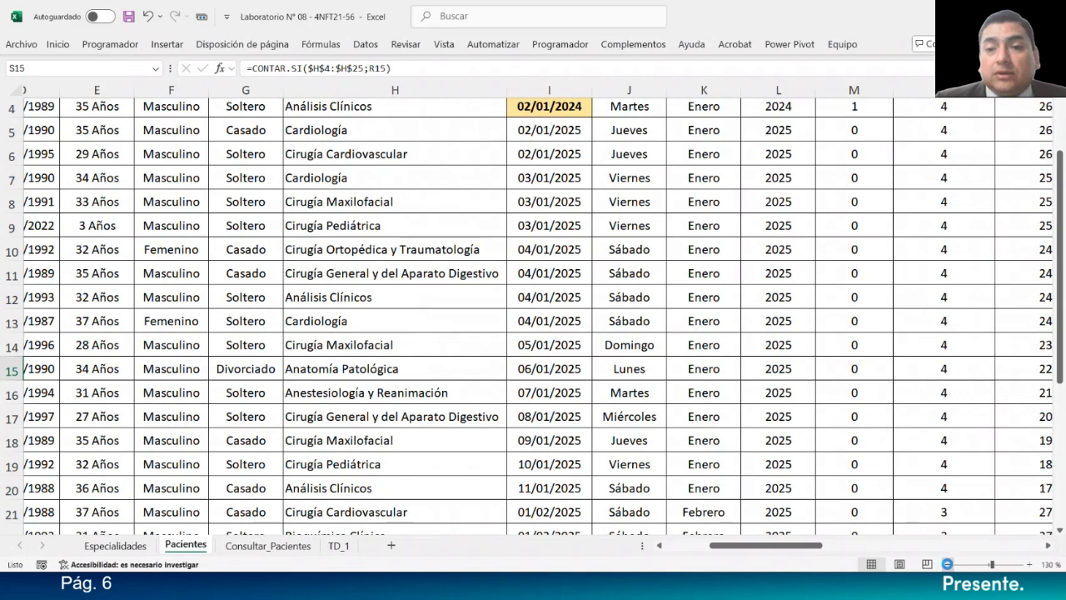
pyautogui.click(947, 564)
pyautogui.click(947, 564)
pyautogui.click(947, 564)
pyautogui.click(947, 564)
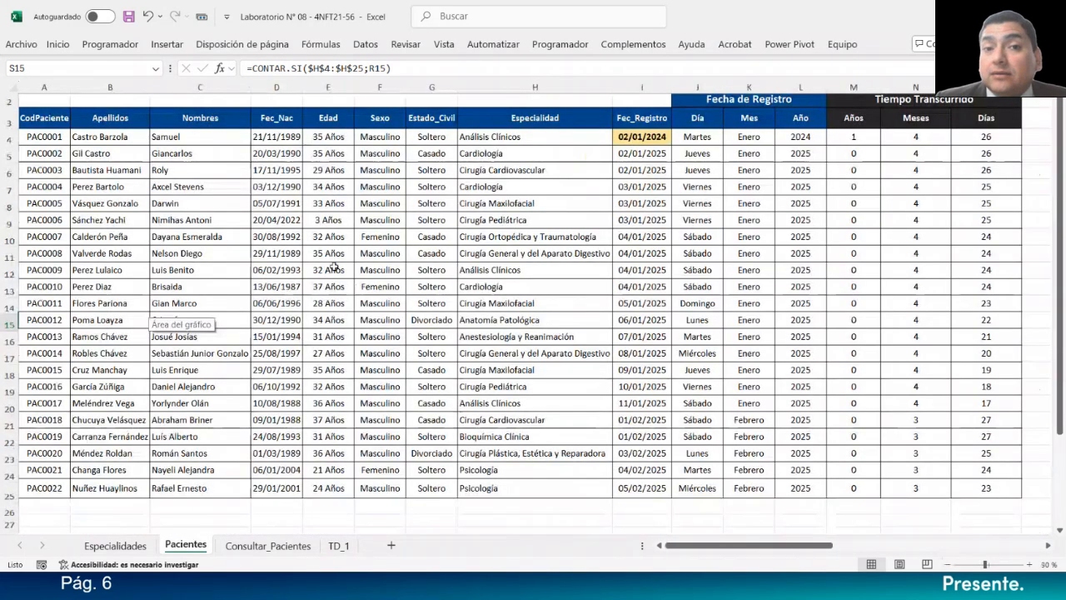
pyautogui.moveTo(699, 549); pyautogui.dragTo(824, 546)
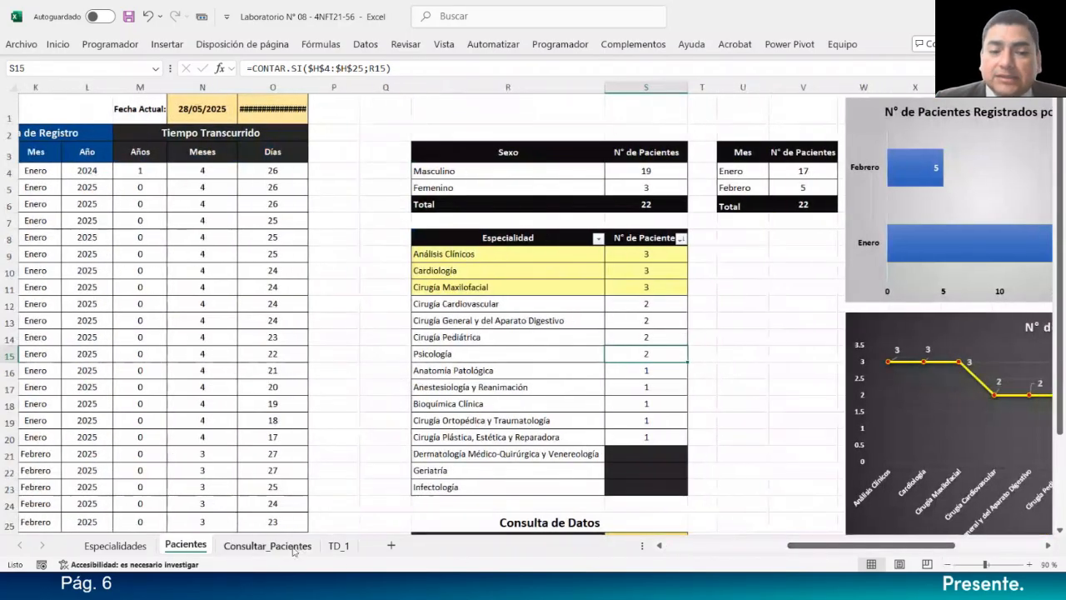
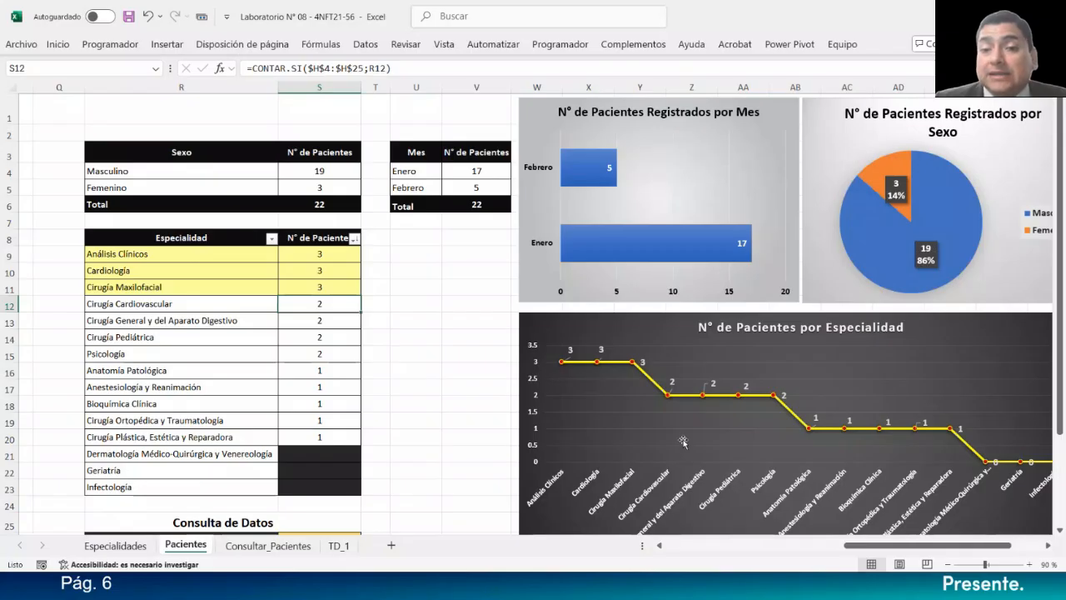
# Step: Inspect the source range of the N° de Pacientes por Especialidad line chart in the specialty summary table
pyautogui.moveTo(912, 547)
pyautogui.mouseDown()
pyautogui.moveTo(931, 548)
pyautogui.moveTo(922, 550)
pyautogui.mouseUp()
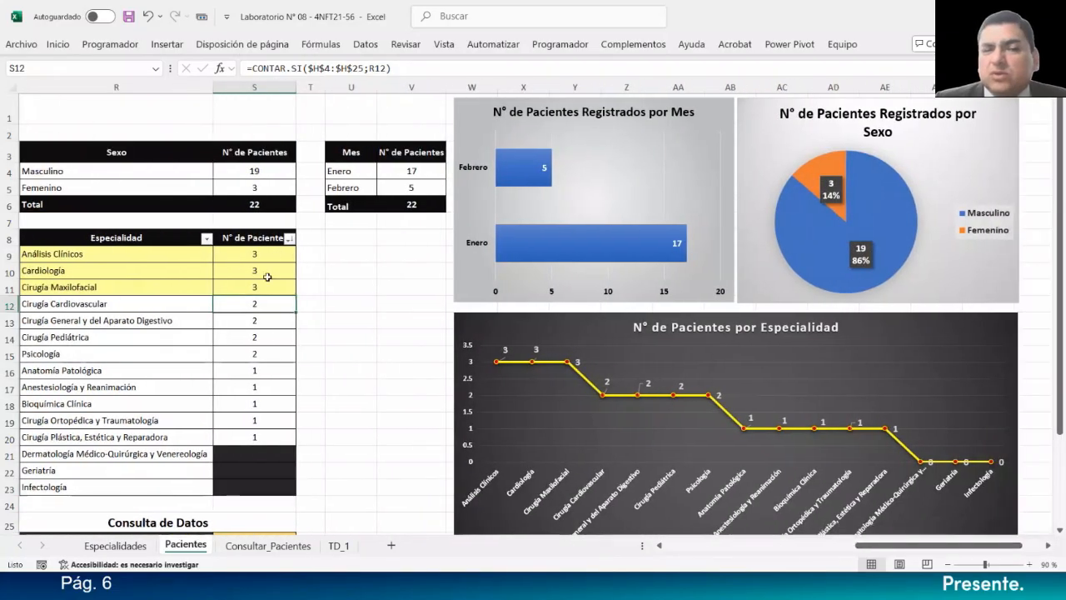
pyautogui.click(557, 326)
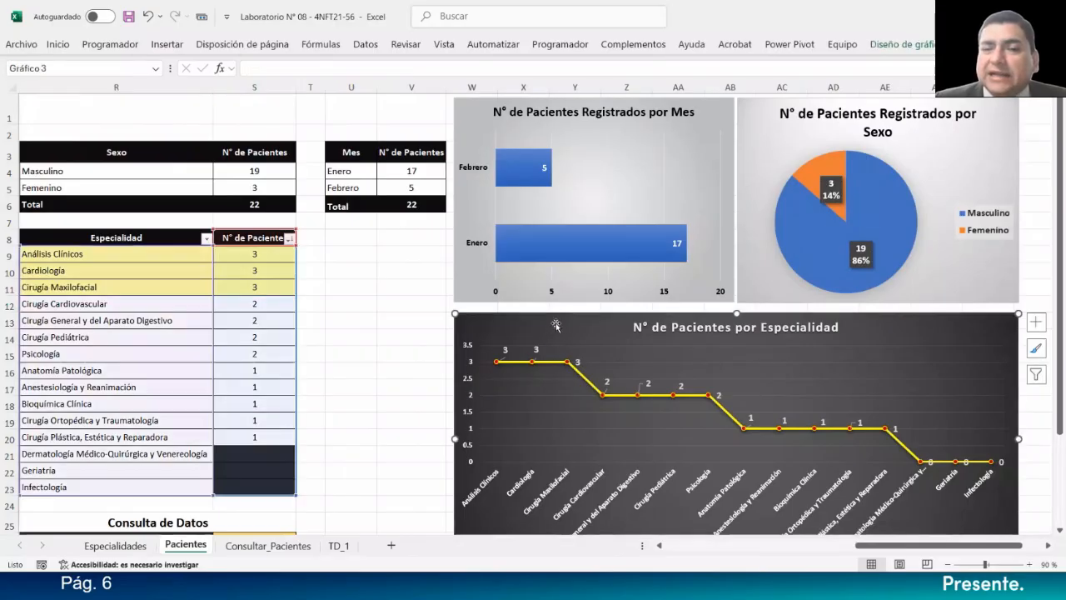
pyautogui.click(388, 315)
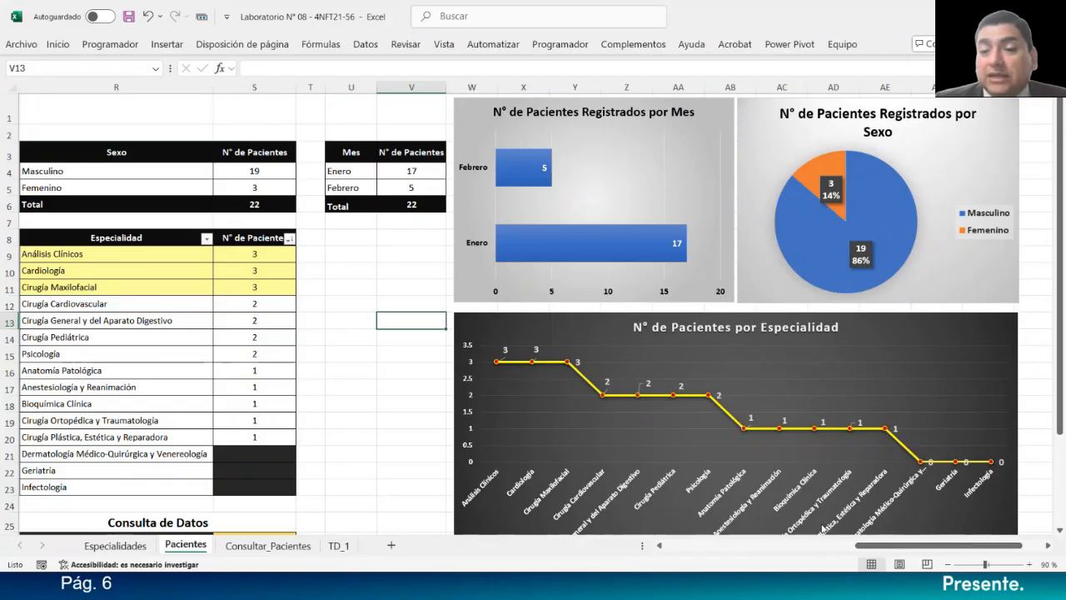
pyautogui.scroll(-2, 780, 475)
pyautogui.scroll(2, 776, 484)
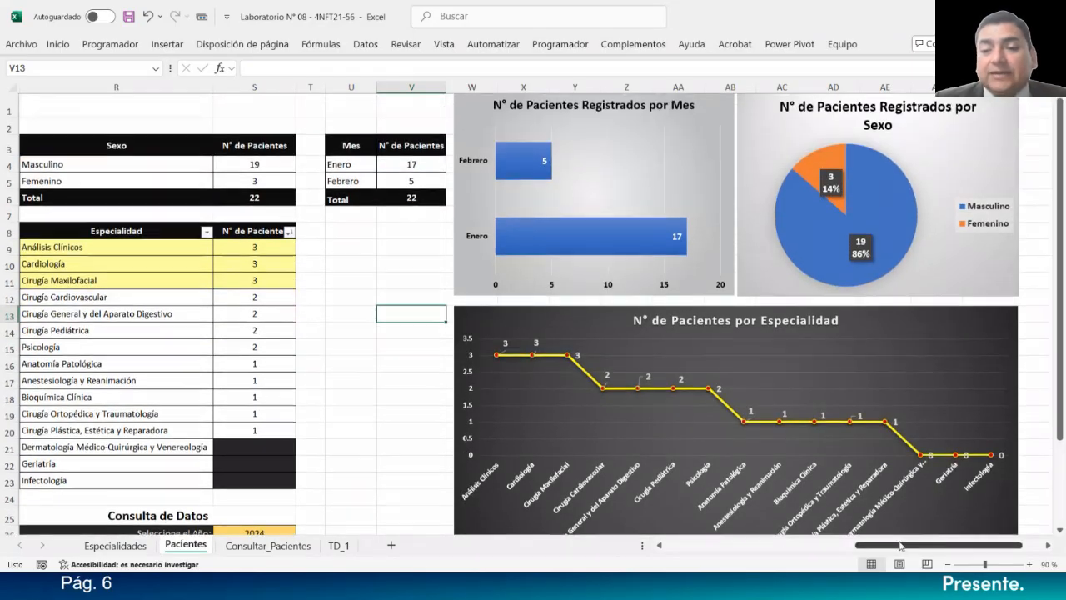
# Step: Select the patient register range A3:L25, from the CodPaciente header through the last record's Año value
pyautogui.moveTo(894, 547); pyautogui.dragTo(629, 531)
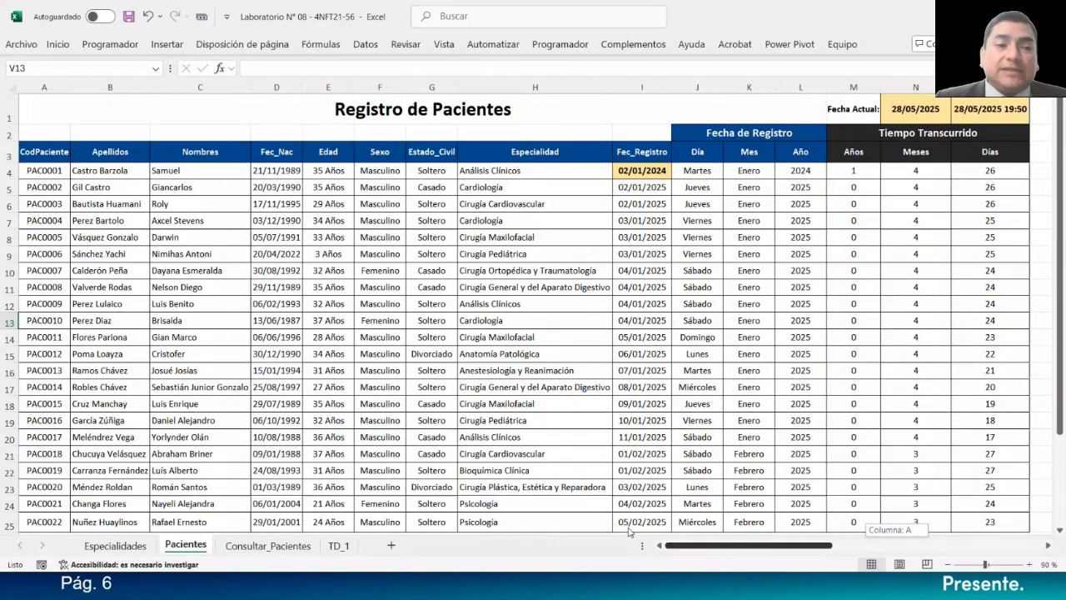
pyautogui.click(43, 150)
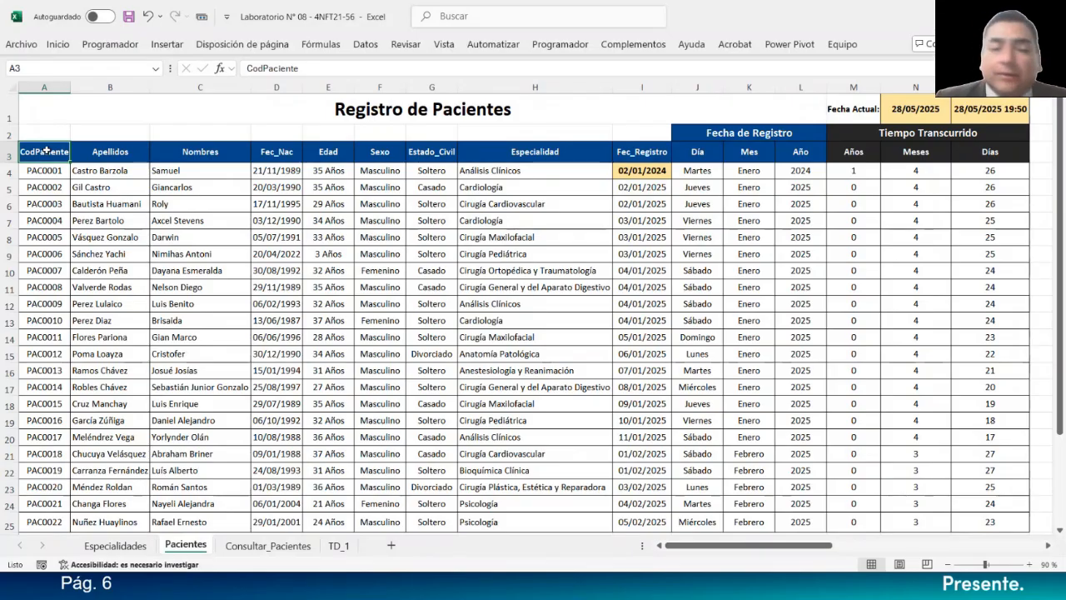
pyautogui.moveTo(46, 150); pyautogui.dragTo(795, 155)
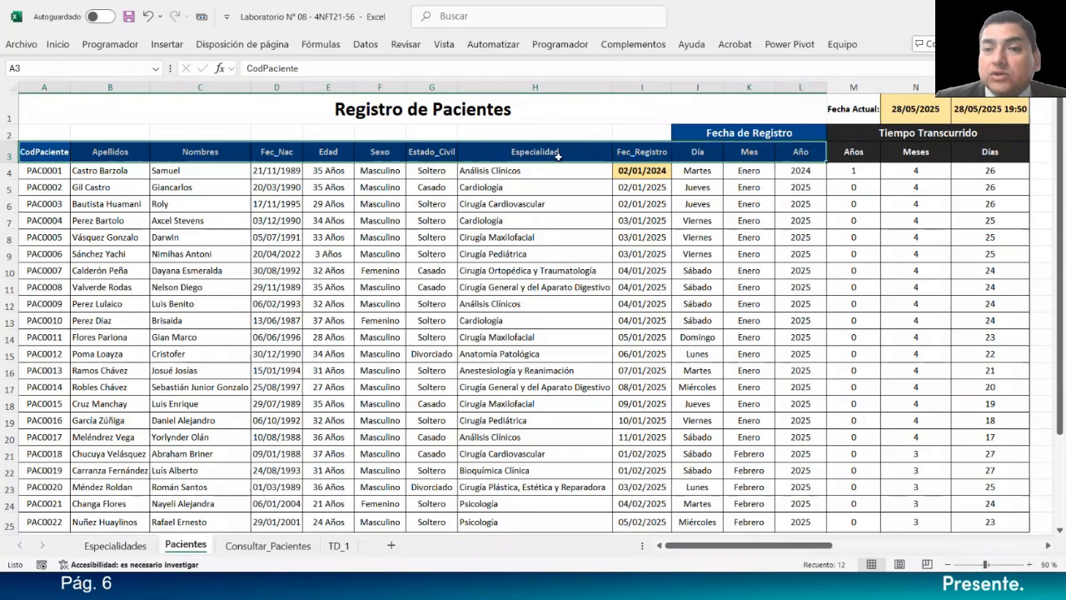
pyautogui.moveTo(37, 152); pyautogui.dragTo(784, 457)
pyautogui.scroll(-1, 792, 507)
pyautogui.scroll(1, 170, 285)
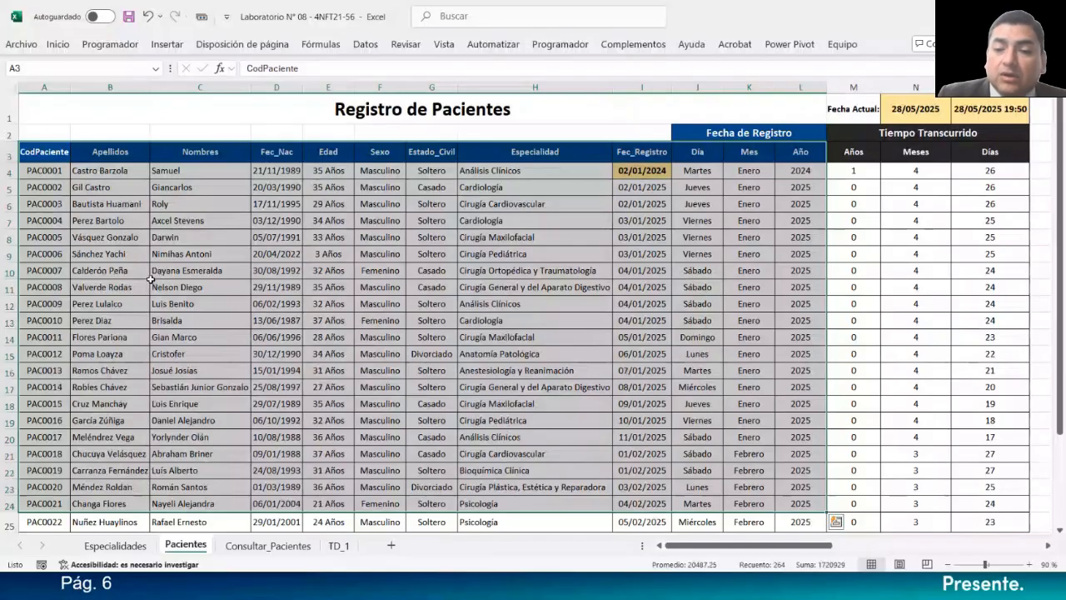
pyautogui.hotkey('shift', 'Down')
pyautogui.scroll(-1, 155, 281)
pyautogui.scroll(1, 155, 281)
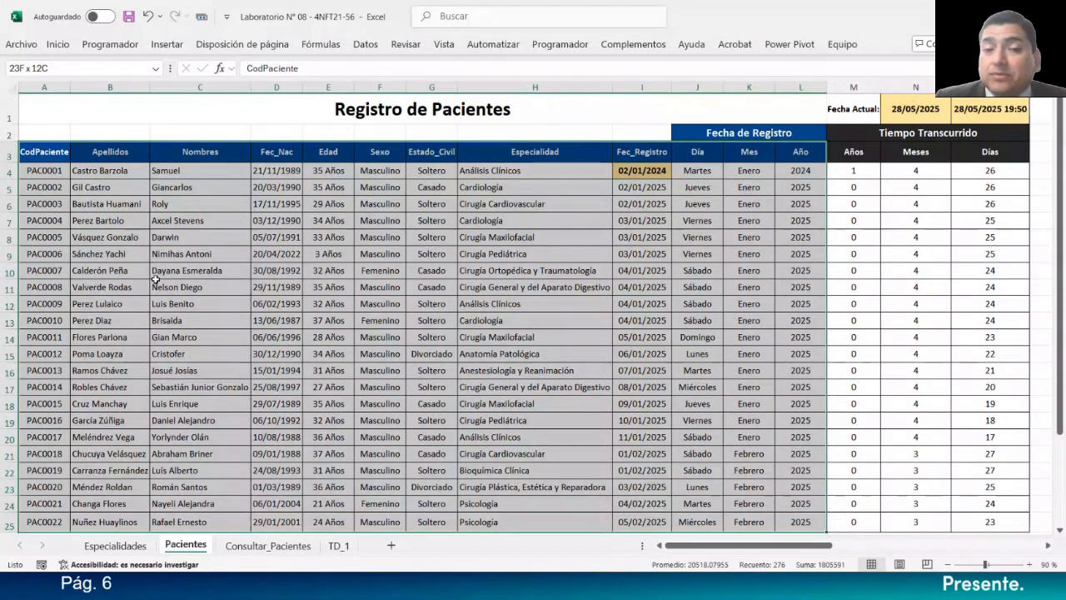
pyautogui.scroll(-1, 150, 280)
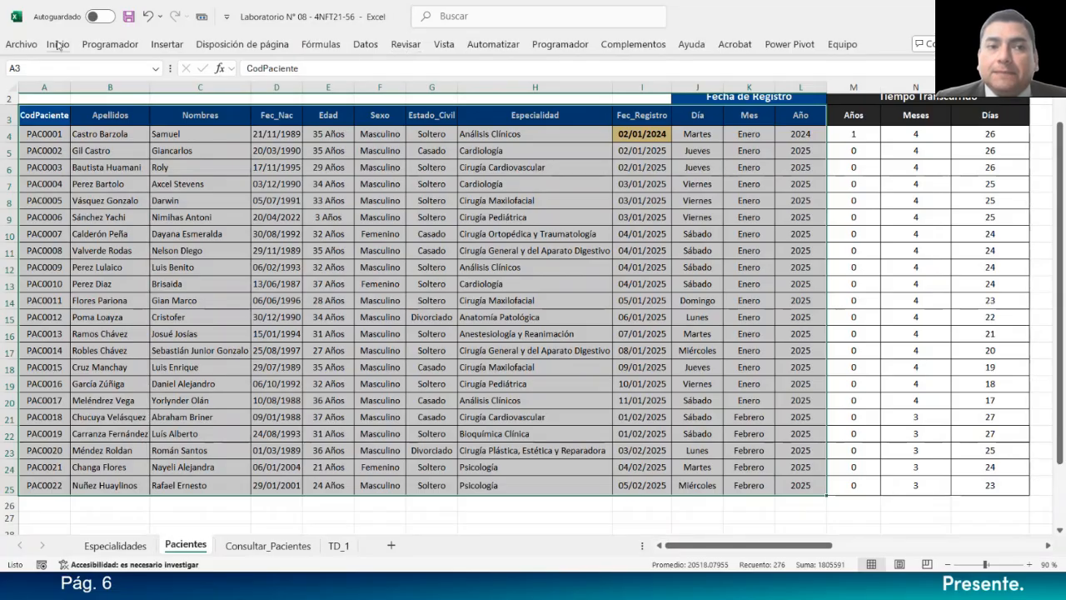
# Step: Turn off ribbon collapsing so the insert commands stay displayed, and look over the selected register range
pyautogui.click(167, 44)
pyautogui.rightClick(172, 44)
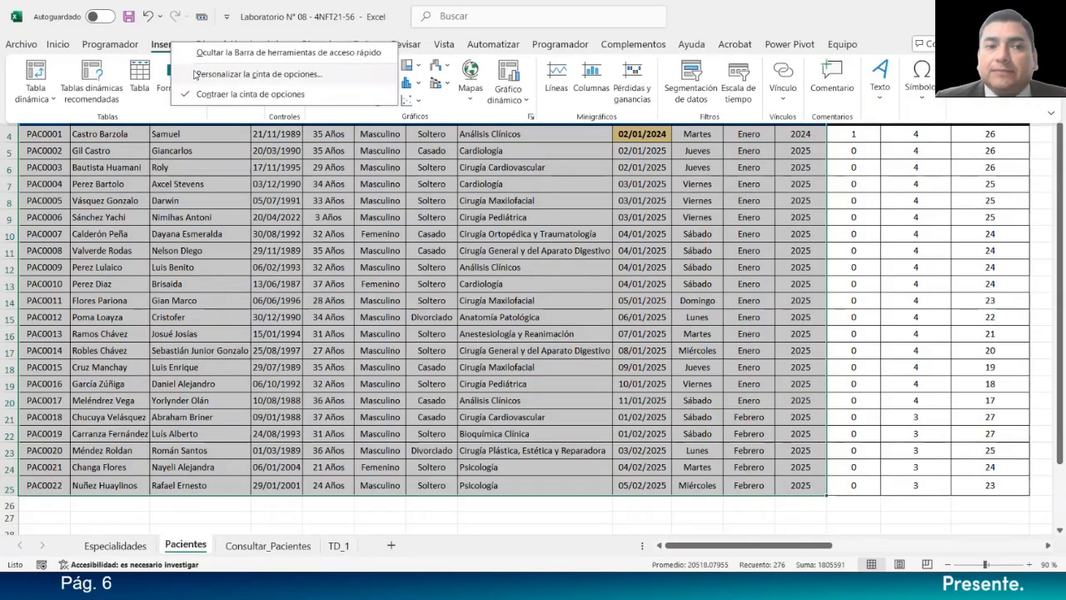
pyautogui.click(200, 94)
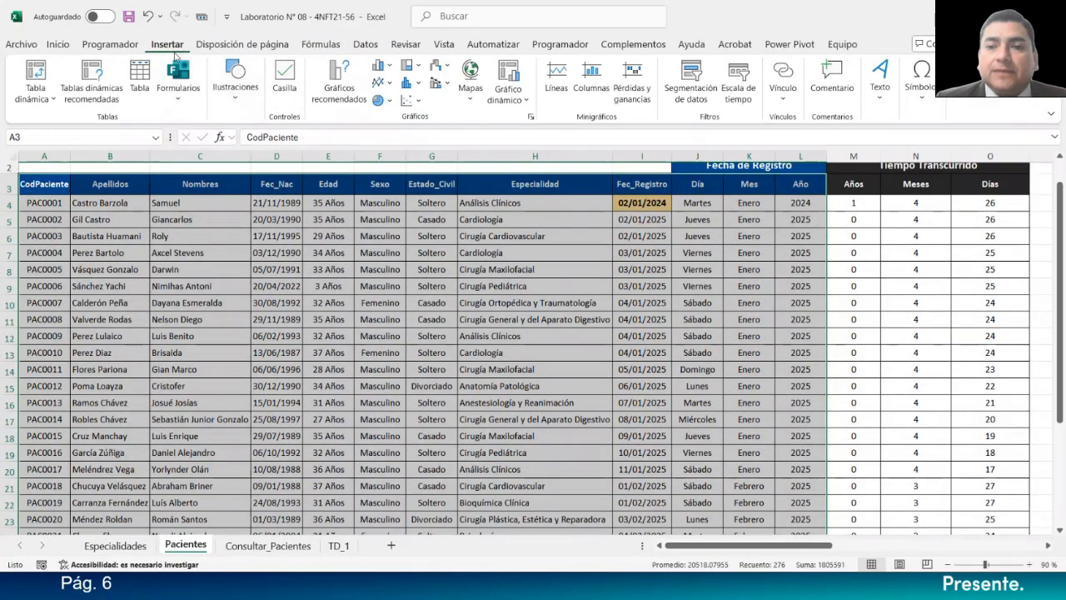
pyautogui.scroll(-3, 352, 238)
pyautogui.scroll(3, 352, 238)
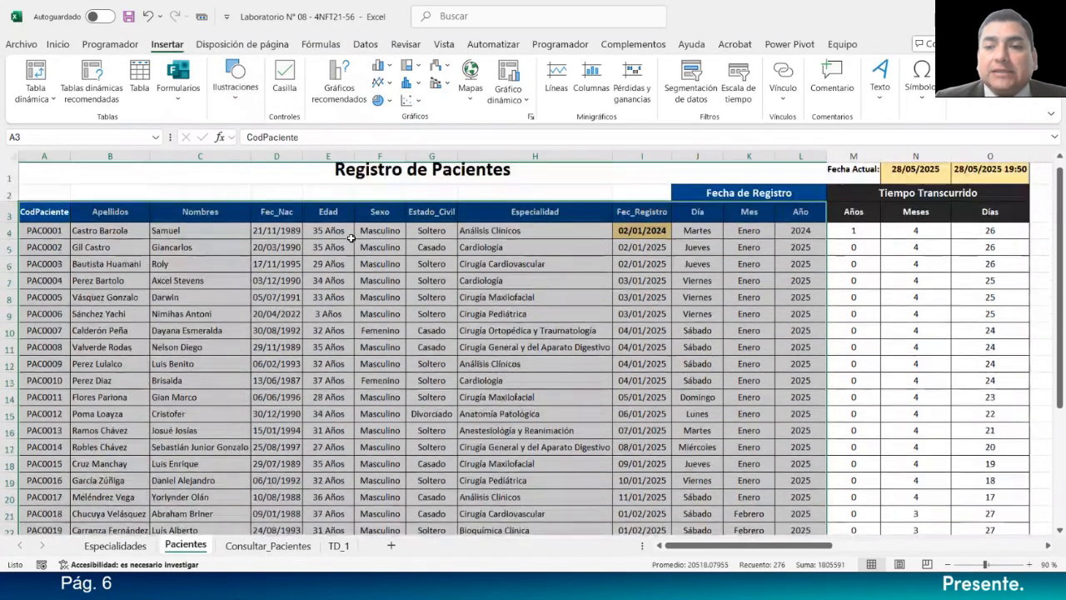
pyautogui.scroll(-3, 351, 239)
pyautogui.scroll(3, 351, 238)
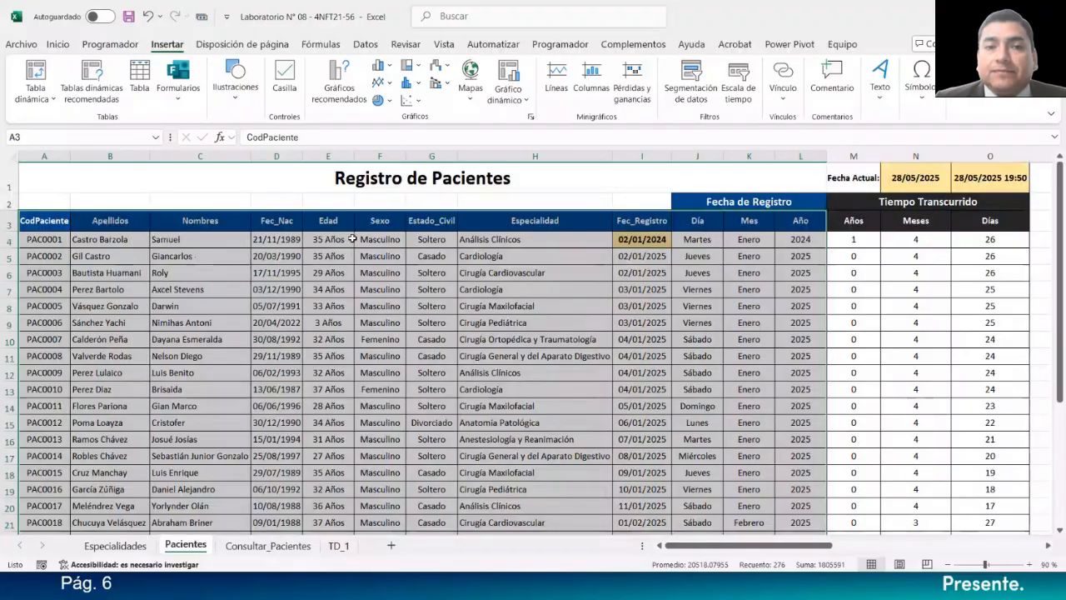
pyautogui.scroll(-3, 352, 238)
pyautogui.scroll(3, 363, 316)
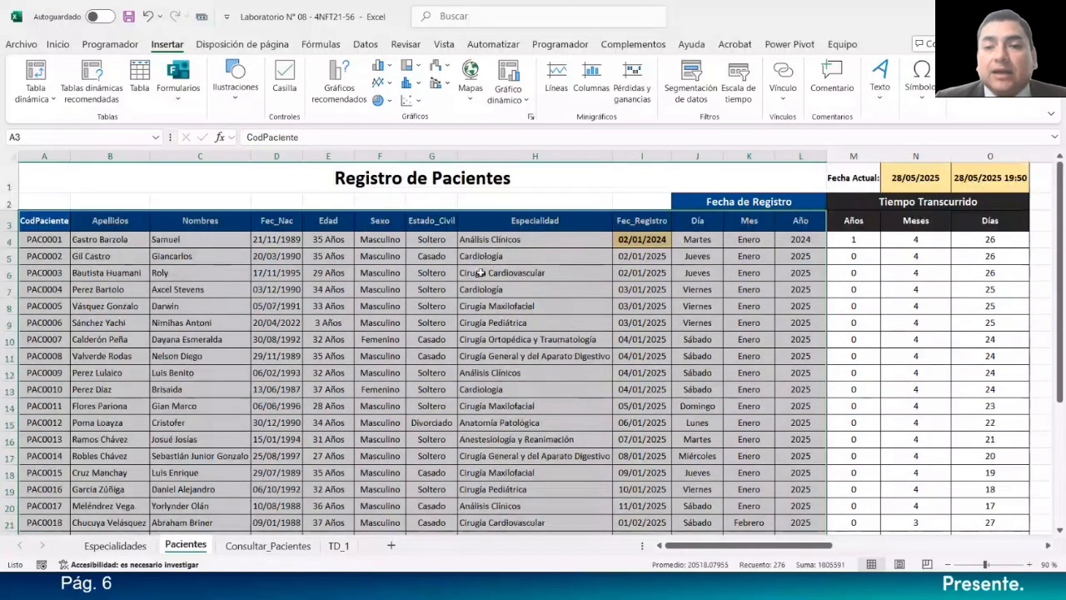
# Step: Start inserting a Gráfico dinámico y tabla dinámica from the selected register and check the source range Pacientes!$A$3:$L$25
pyautogui.click(519, 101)
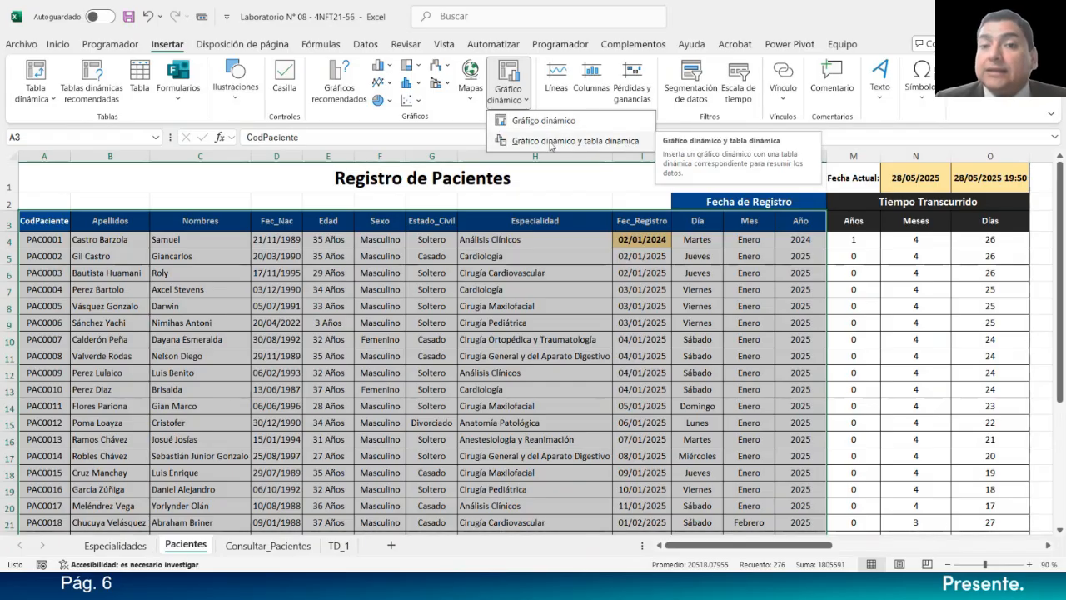
pyautogui.click(616, 144)
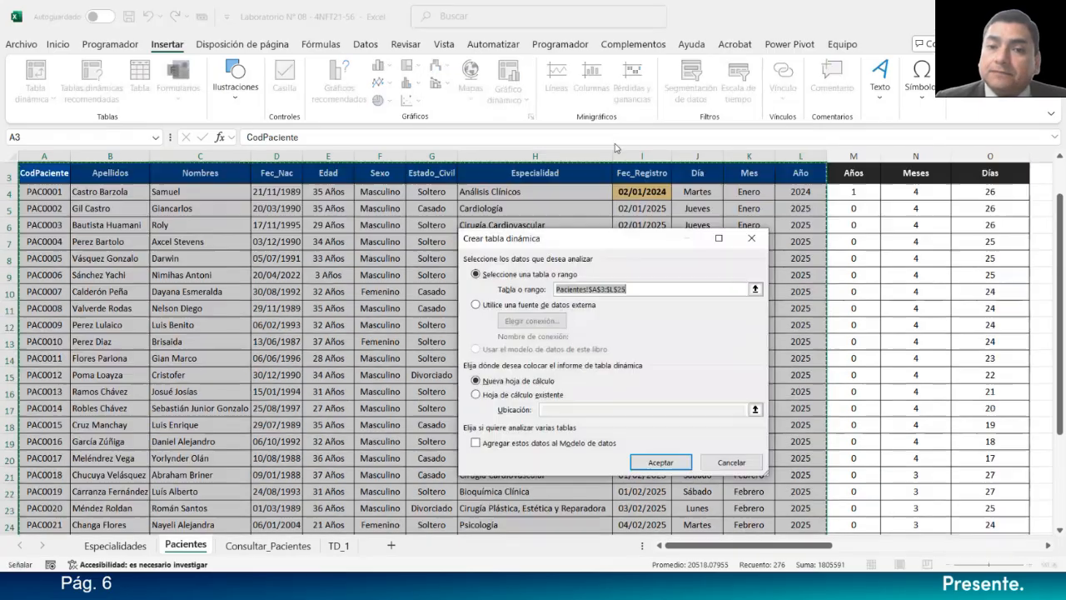
pyautogui.scroll(-1, 360, 287)
pyautogui.scroll(2, 361, 287)
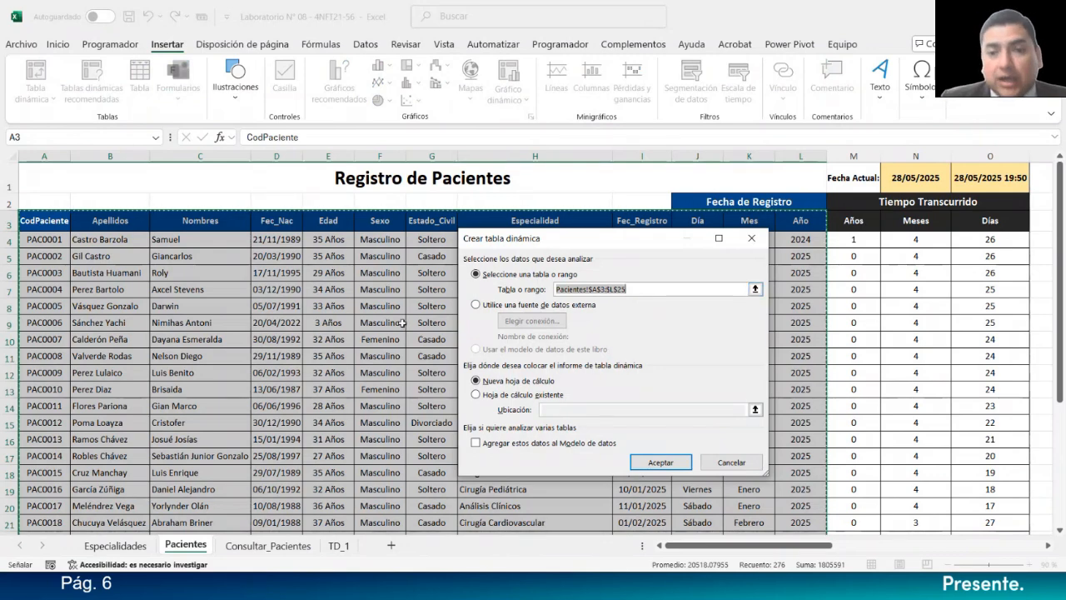
pyautogui.scroll(-2, 402, 323)
pyautogui.scroll(2, 403, 322)
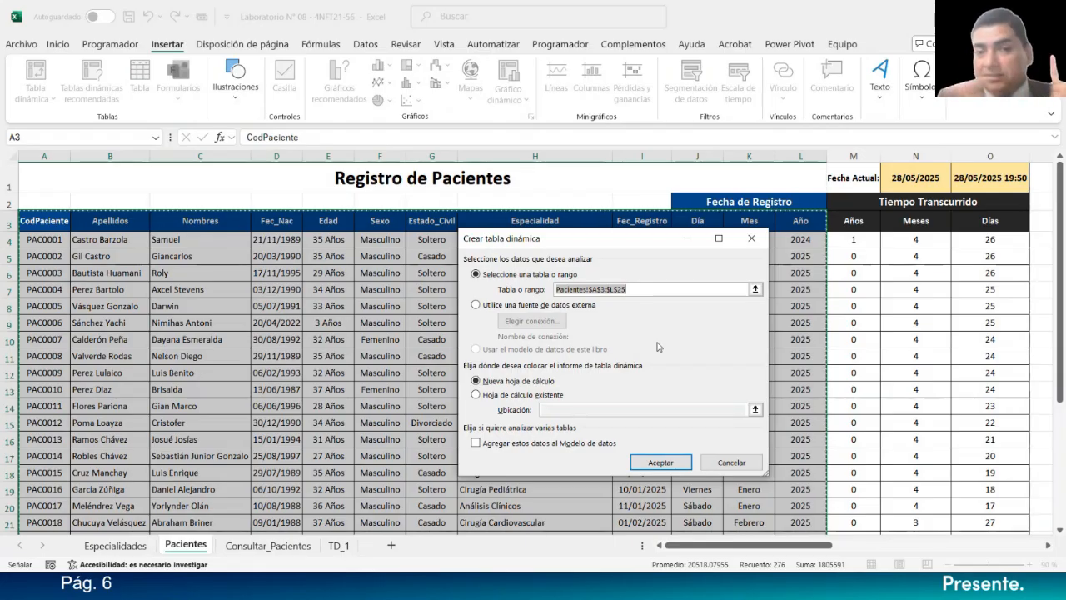
pyautogui.scroll(-1, 122, 347)
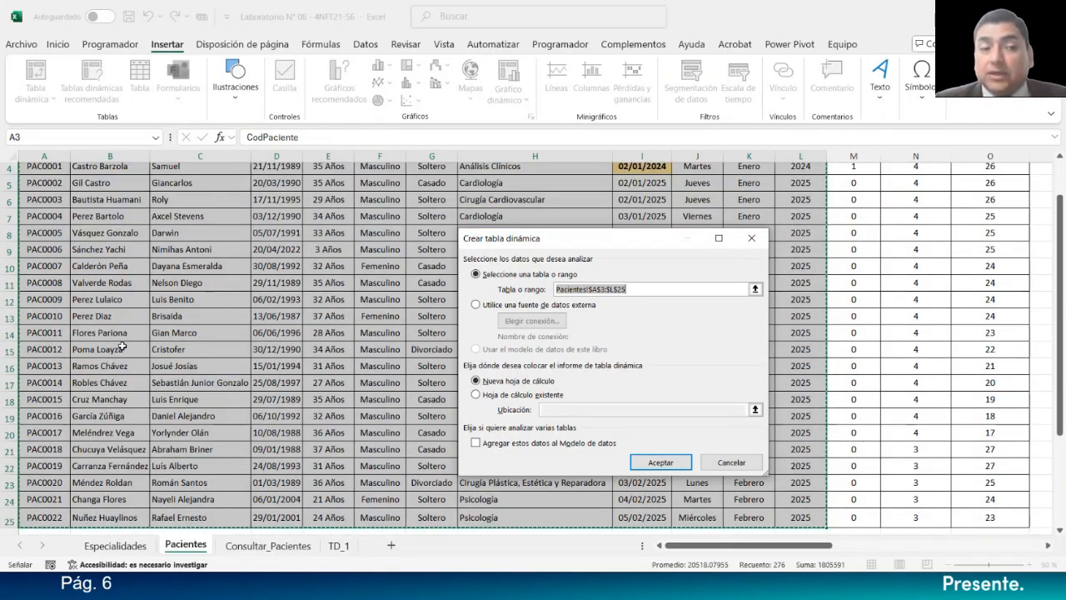
pyautogui.scroll(1, 230, 356)
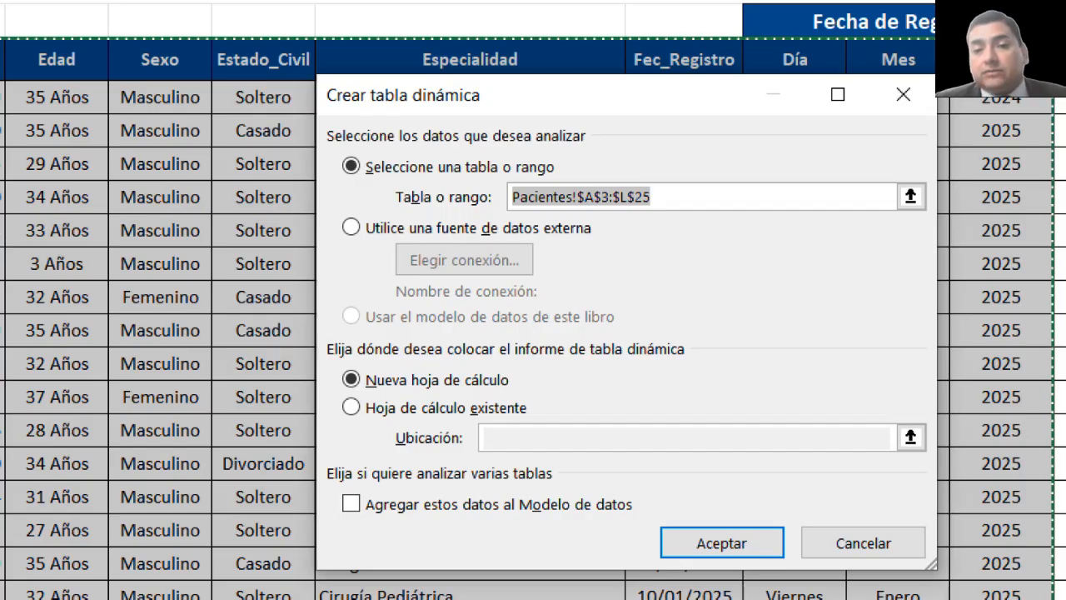
# Step: Annotate the Crear tabla dinámica dialog in red, ticking the source range, underlining the report placement prompt and adding a question mark
pyautogui.moveTo(686, 188); pyautogui.dragTo(745, 149)
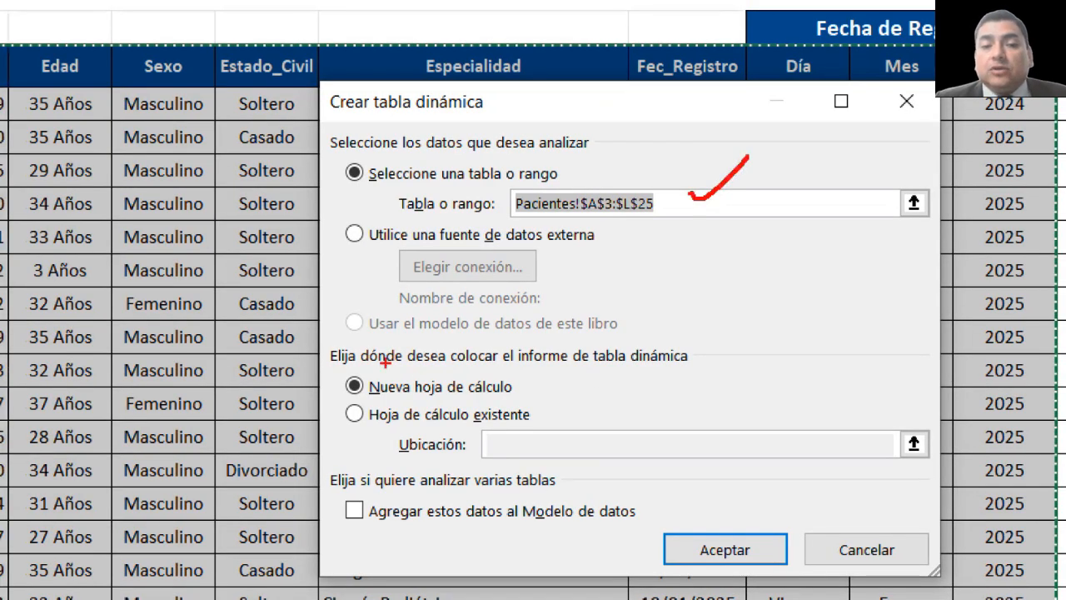
pyautogui.moveTo(405, 367); pyautogui.dragTo(700, 366)
pyautogui.moveTo(714, 328); pyautogui.dragTo(747, 382)
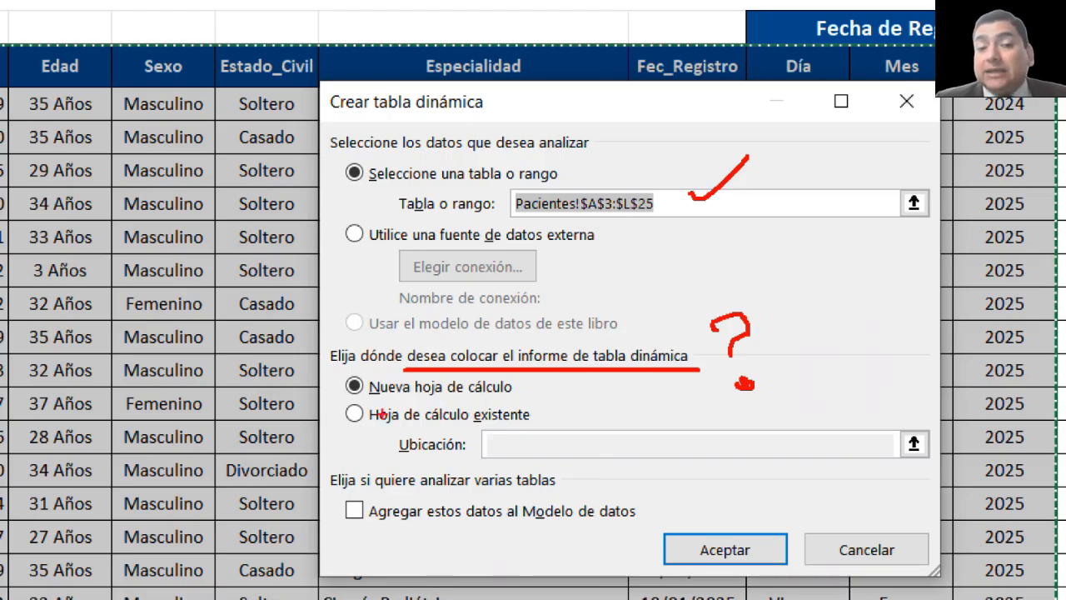
# Step: Annotate the placement options in red, pointing an arrow at Nueva hoja de cálculo and ticking Hoja de cálculo existente, and clear the drawing
pyautogui.moveTo(298, 377); pyautogui.dragTo(333, 375)
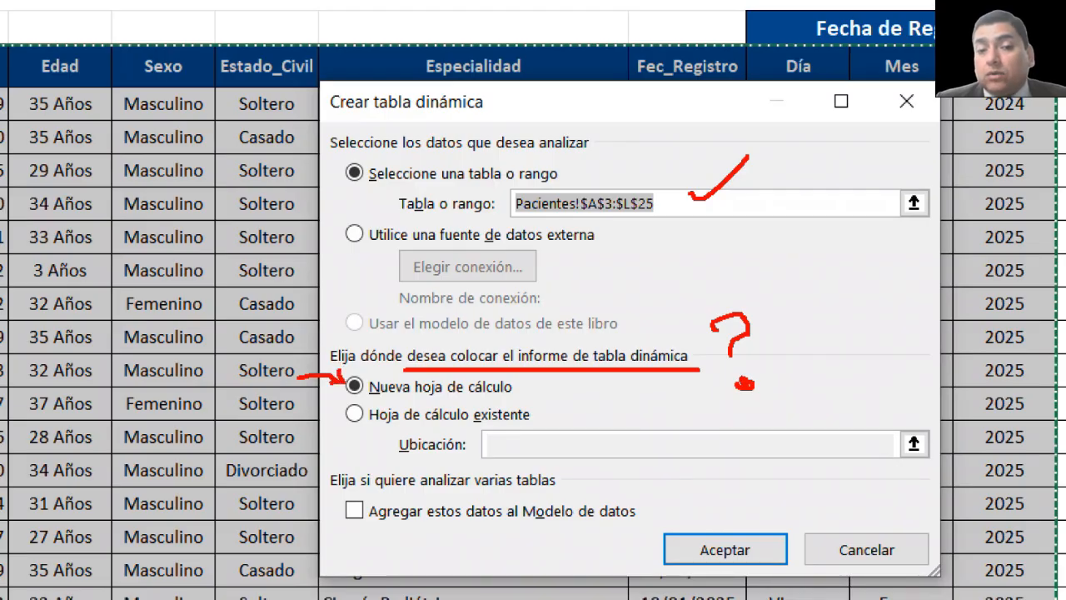
pyautogui.moveTo(538, 416); pyautogui.dragTo(573, 397)
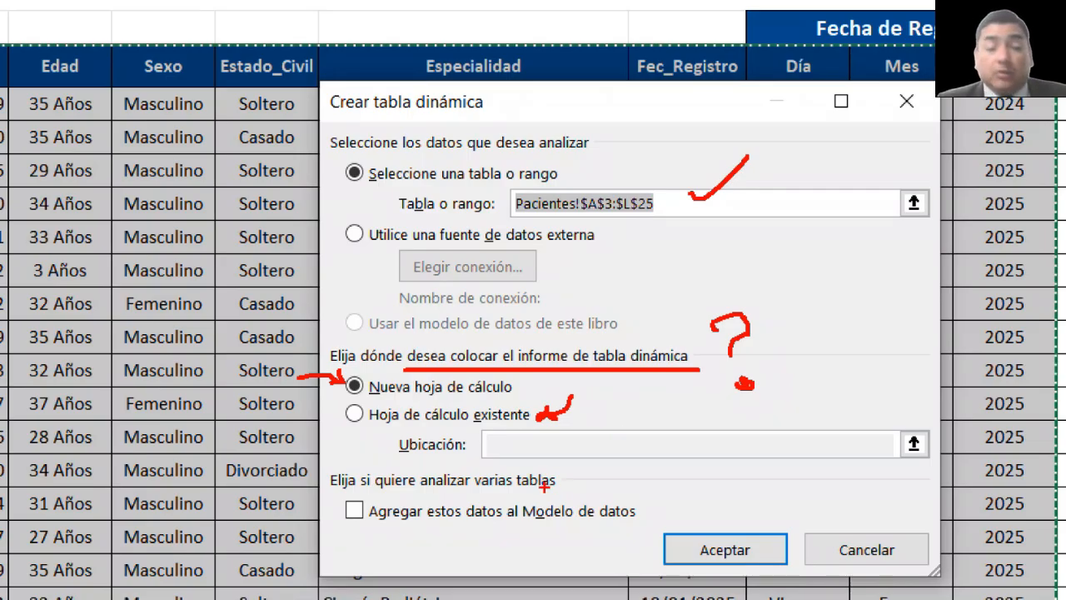
pyautogui.press('Escape')
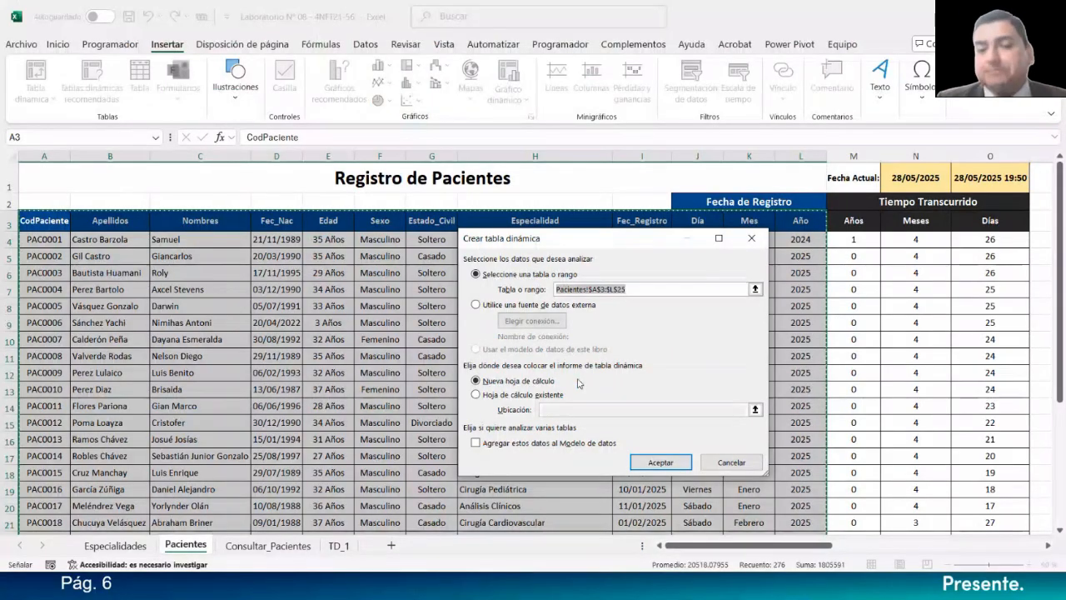
# Step: Create the pivot table and pivot chart on a new worksheet, and move the empty chart beside the pivot table, starting at cell E3
pyautogui.click(642, 458)
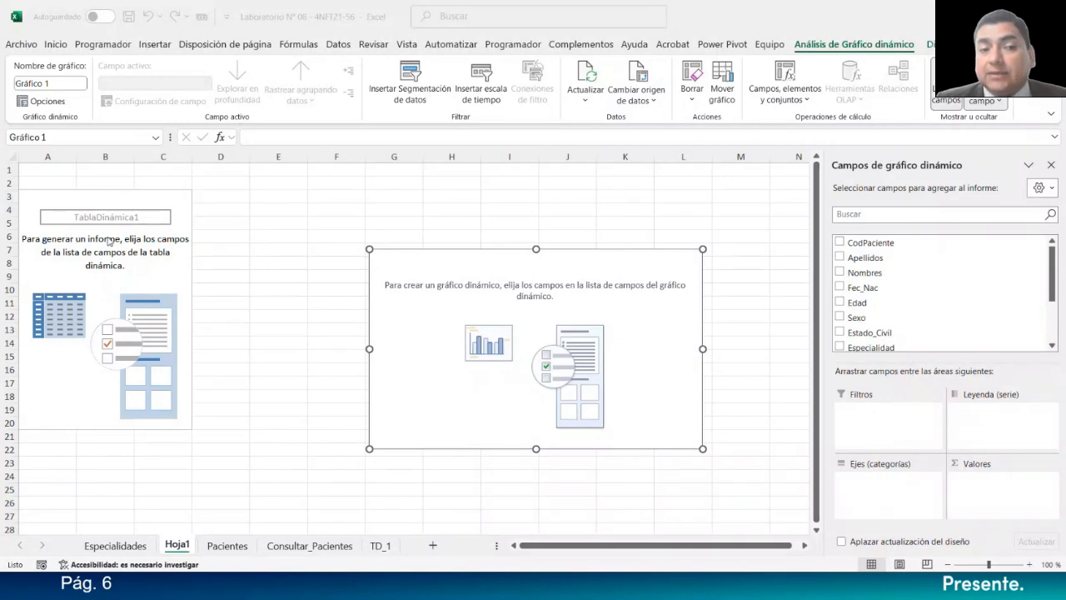
pyautogui.moveTo(404, 253)
pyautogui.mouseDown()
pyautogui.moveTo(296, 206)
pyautogui.moveTo(293, 190)
pyautogui.mouseUp()
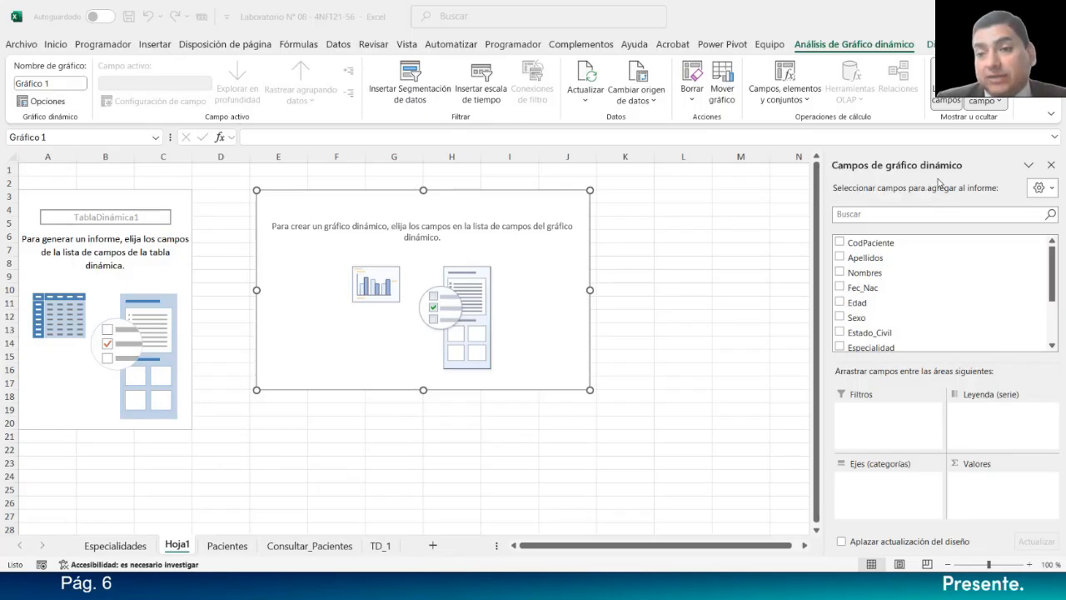
# Step: Close the pivot field list, then select the empty pivot table and show its analysis commands
pyautogui.click(1053, 168)
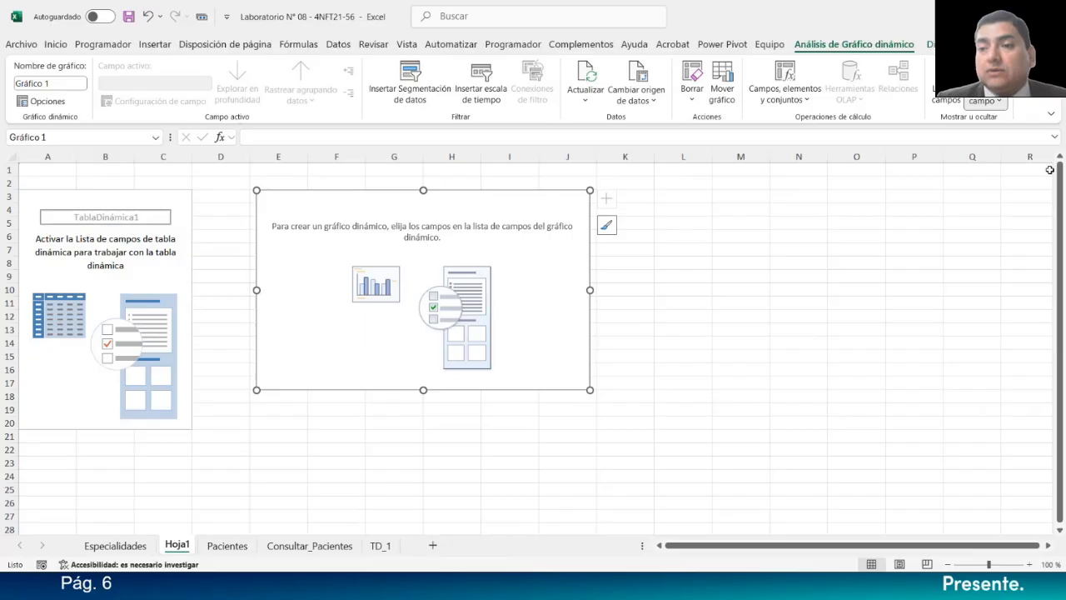
pyautogui.click(833, 234)
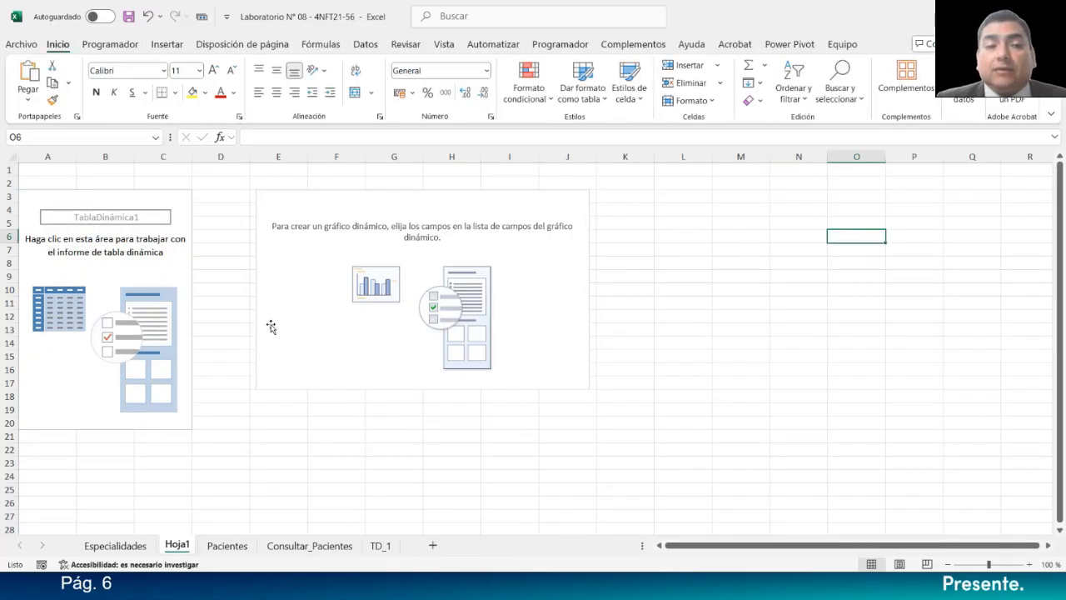
pyautogui.click(108, 240)
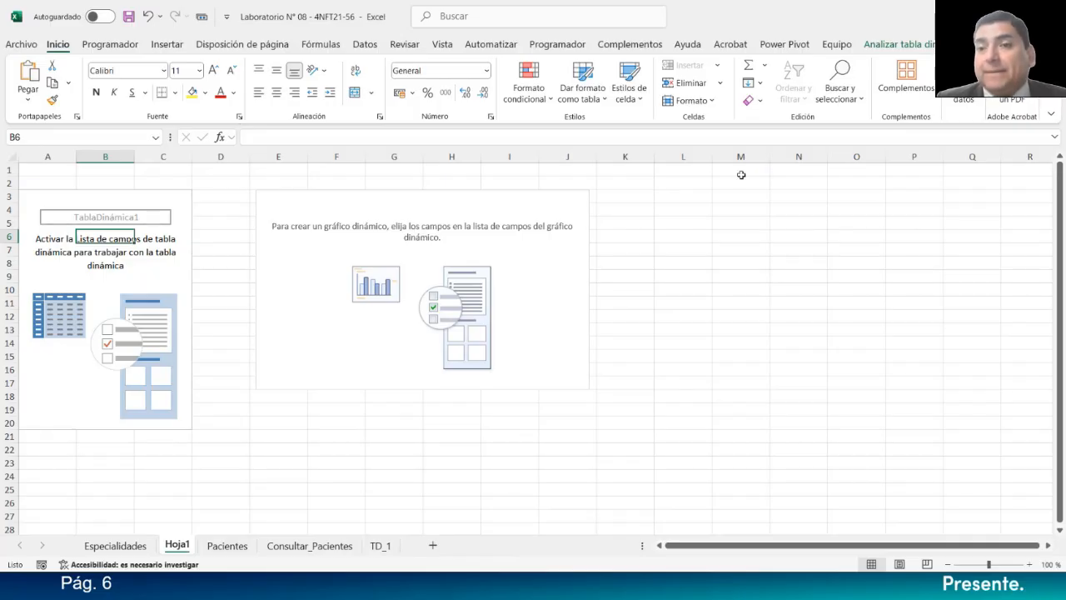
pyautogui.click(895, 44)
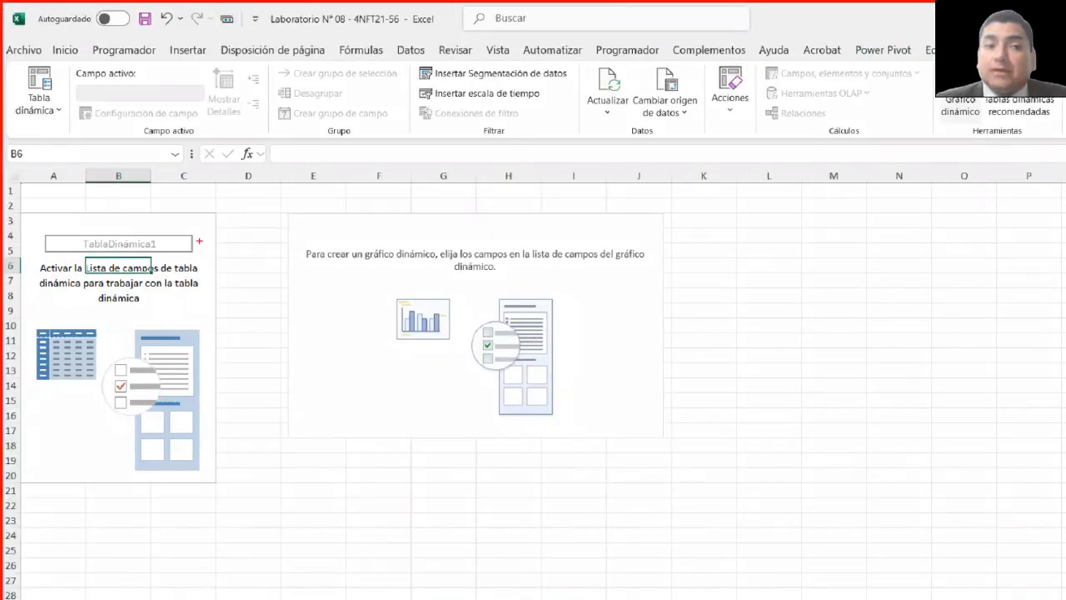
# Step: Annotate the sheet in red, linking the pivot table to its analysis commands, outlining the table and chart placeholders, and ticking the table
pyautogui.moveTo(180, 254)
pyautogui.mouseDown()
pyautogui.moveTo(254, 206)
pyautogui.moveTo(818, 92)
pyautogui.moveTo(933, 57)
pyautogui.mouseUp()
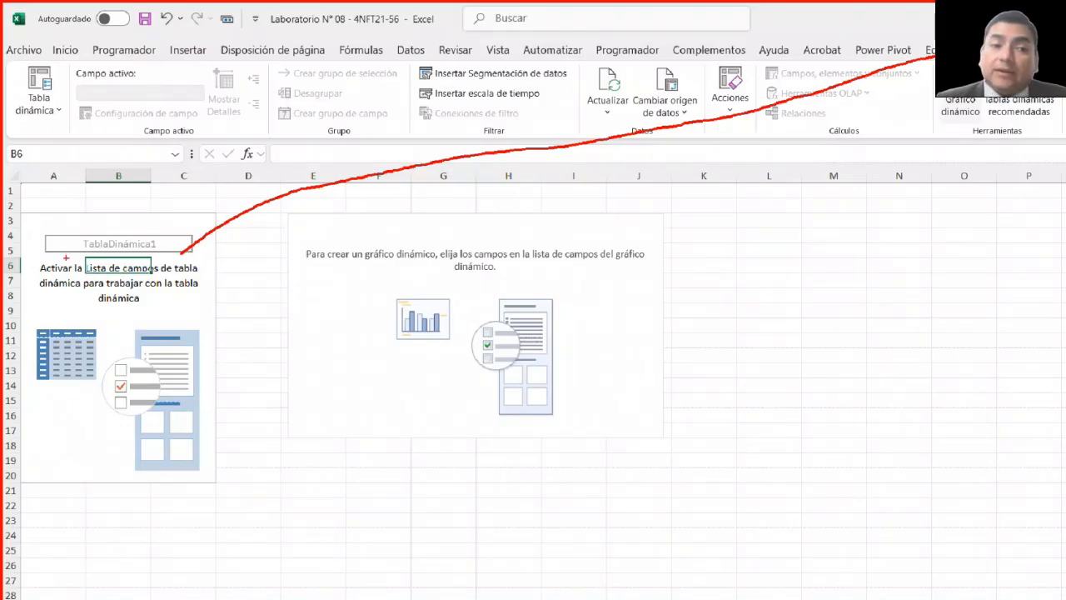
pyautogui.moveTo(22, 210)
pyautogui.mouseDown()
pyautogui.moveTo(213, 210)
pyautogui.moveTo(218, 476)
pyautogui.moveTo(38, 486)
pyautogui.moveTo(24, 411)
pyautogui.moveTo(25, 214)
pyautogui.mouseUp()
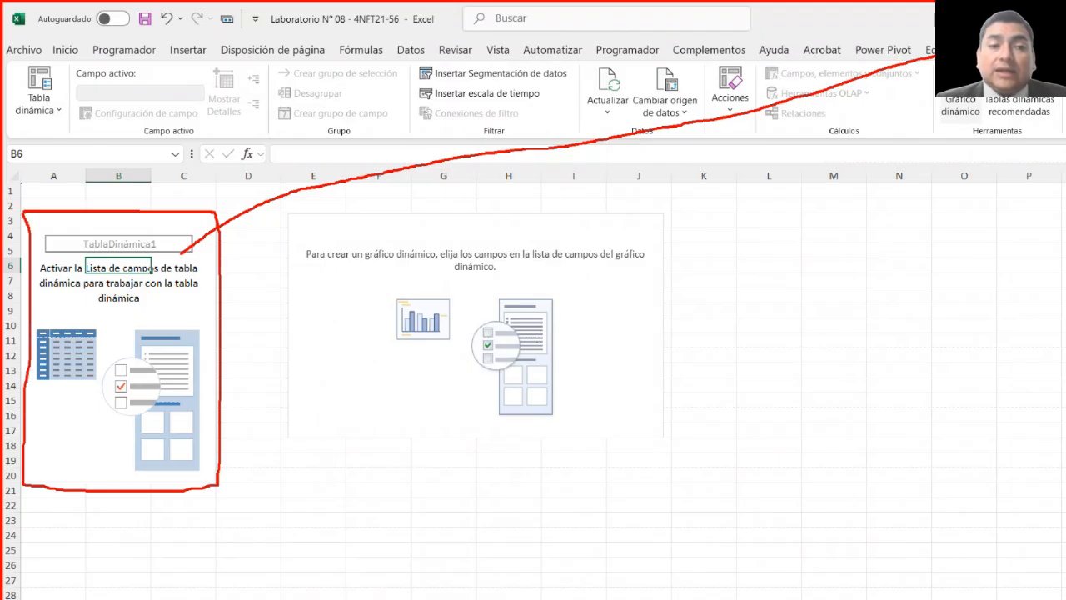
pyautogui.moveTo(89, 380); pyautogui.dragTo(156, 352)
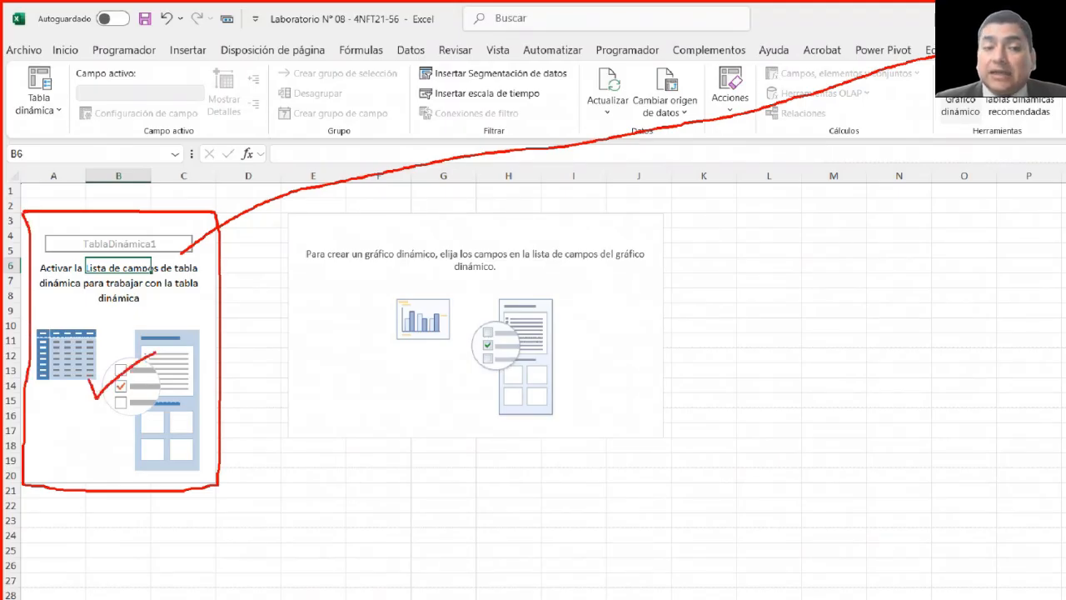
pyautogui.moveTo(288, 213)
pyautogui.mouseDown()
pyautogui.moveTo(663, 213)
pyautogui.moveTo(663, 419)
pyautogui.moveTo(275, 443)
pyautogui.moveTo(285, 220)
pyautogui.mouseUp()
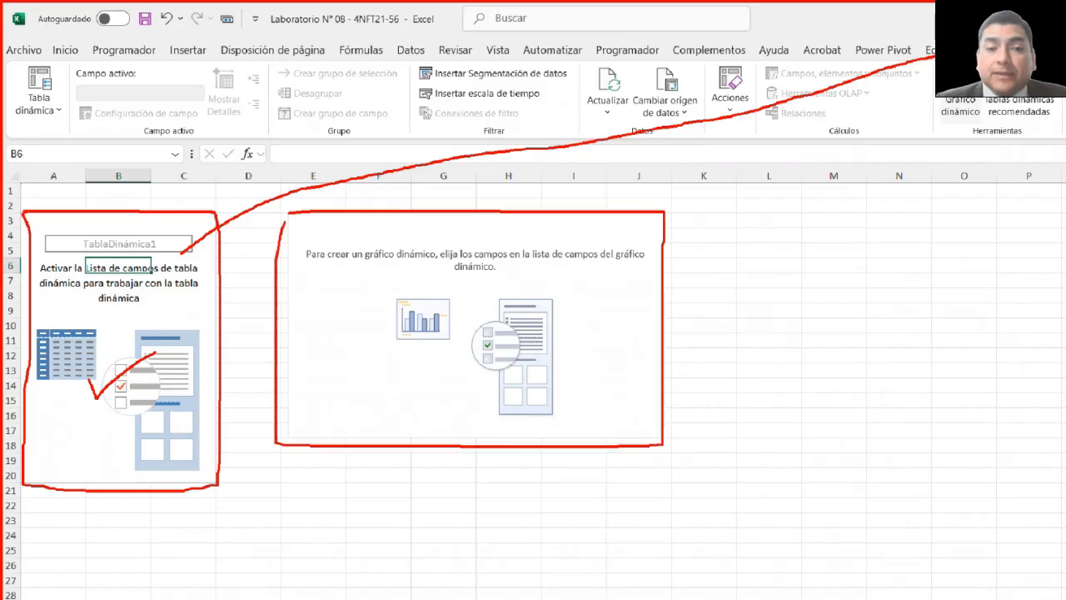
pyautogui.moveTo(89, 303); pyautogui.dragTo(110, 291)
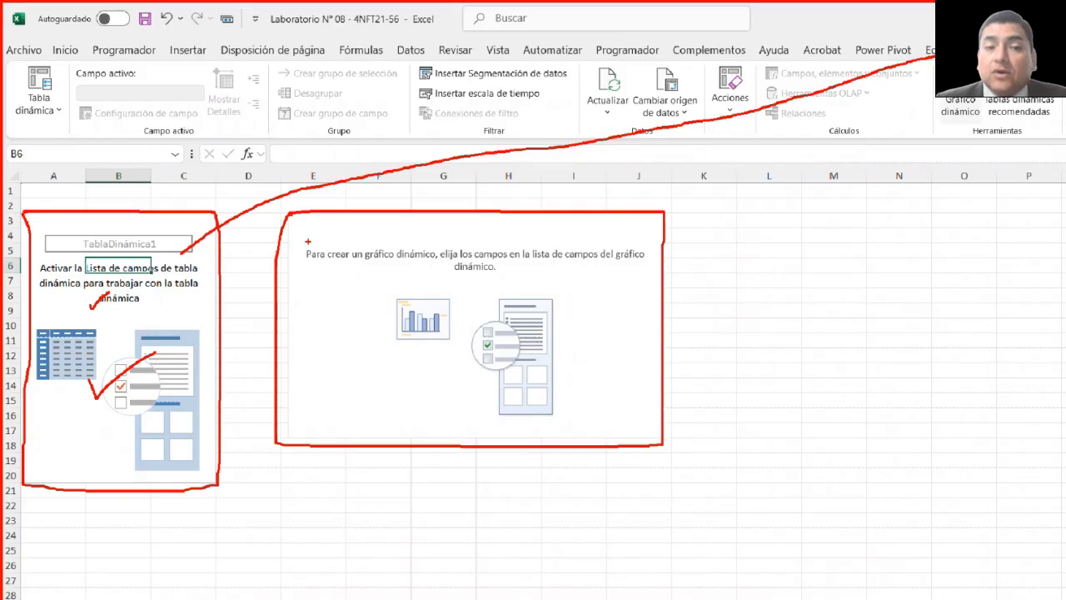
# Step: Hatch the outlined pivot chart placeholder with diagonal red strokes
pyautogui.moveTo(351, 224); pyautogui.dragTo(312, 267)
pyautogui.moveTo(446, 258)
pyautogui.mouseDown()
pyautogui.moveTo(285, 368)
pyautogui.moveTo(310, 356)
pyautogui.mouseUp()
pyautogui.moveTo(536, 241)
pyautogui.mouseDown()
pyautogui.moveTo(415, 352)
pyautogui.moveTo(454, 338)
pyautogui.mouseUp()
pyautogui.moveTo(601, 280)
pyautogui.mouseDown()
pyautogui.moveTo(467, 376)
pyautogui.moveTo(476, 372)
pyautogui.mouseUp()
pyautogui.moveTo(662, 315); pyautogui.dragTo(509, 416)
pyautogui.moveTo(616, 393); pyautogui.dragTo(575, 427)
pyautogui.moveTo(623, 317)
pyautogui.mouseDown()
pyautogui.moveTo(465, 377)
pyautogui.moveTo(491, 367)
pyautogui.mouseUp()
pyautogui.moveTo(423, 322); pyautogui.dragTo(335, 385)
pyautogui.moveTo(527, 287); pyautogui.dragTo(354, 412)
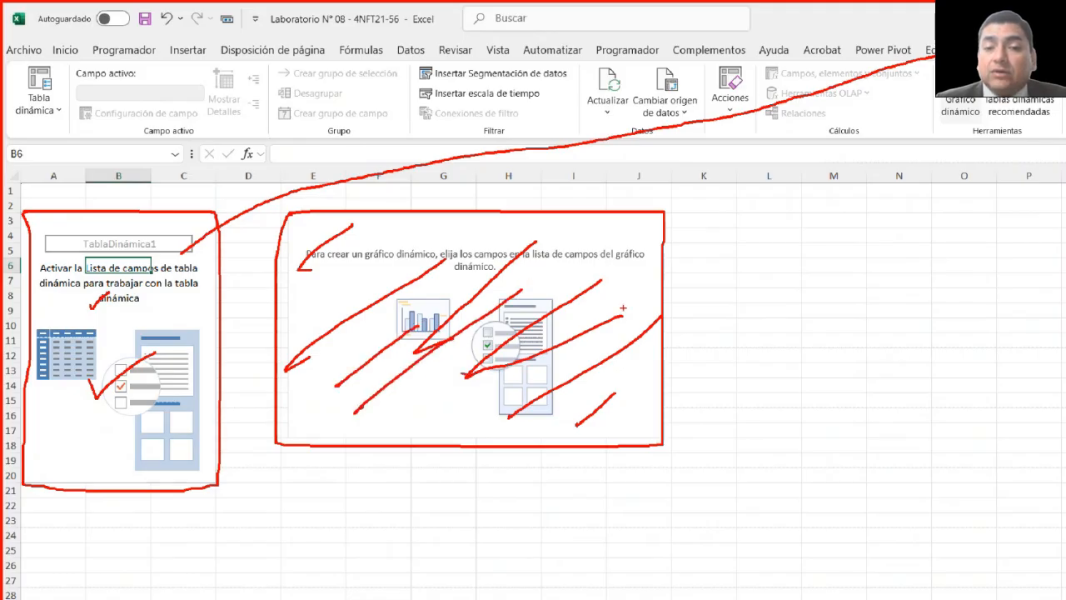
pyautogui.moveTo(622, 313); pyautogui.dragTo(392, 471)
pyautogui.moveTo(507, 327); pyautogui.dragTo(417, 385)
pyautogui.moveTo(436, 225); pyautogui.dragTo(340, 265)
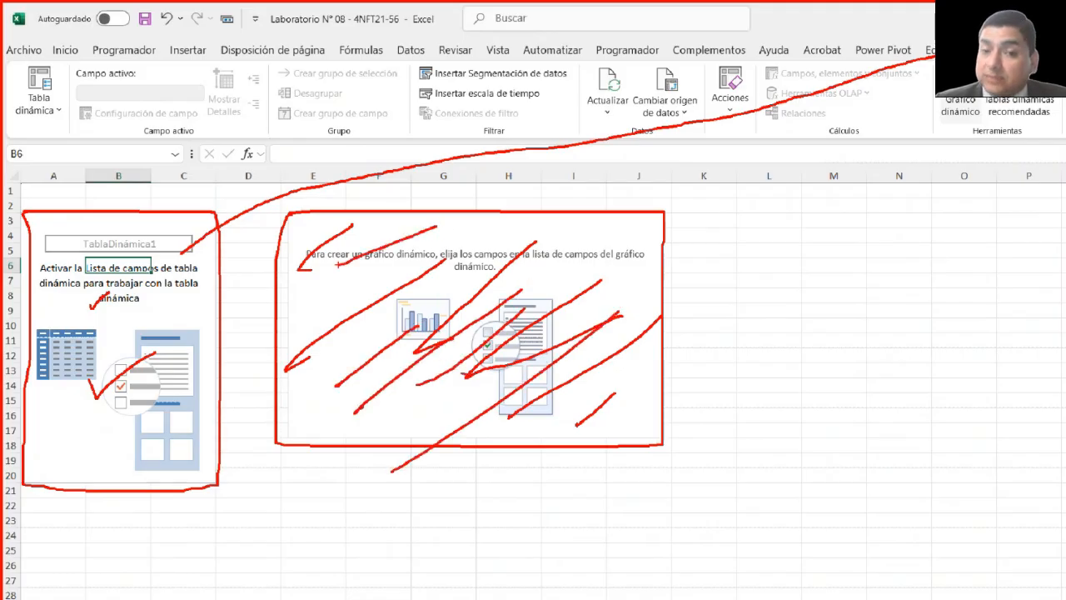
# Step: Sketch a red box and an X beside the chart with a curve up to the field list command, and clear all annotations
pyautogui.moveTo(750, 271)
pyautogui.mouseDown()
pyautogui.moveTo(790, 229)
pyautogui.moveTo(748, 282)
pyautogui.mouseUp()
pyautogui.moveTo(829, 240); pyautogui.dragTo(856, 269)
pyautogui.moveTo(865, 225); pyautogui.dragTo(818, 283)
pyautogui.moveTo(871, 250); pyautogui.dragTo(1002, 129)
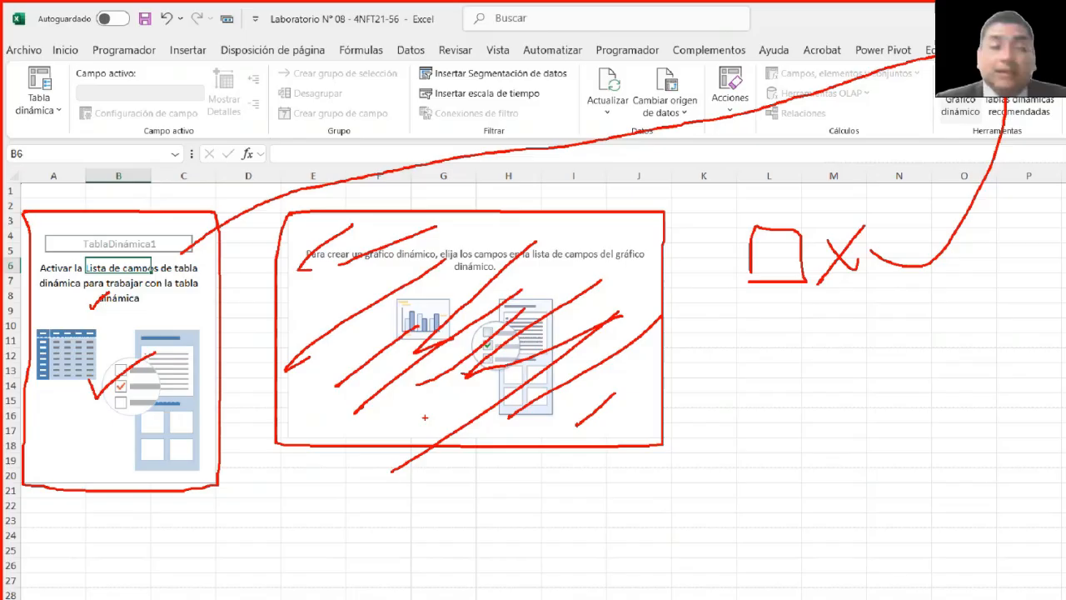
pyautogui.press('Escape')
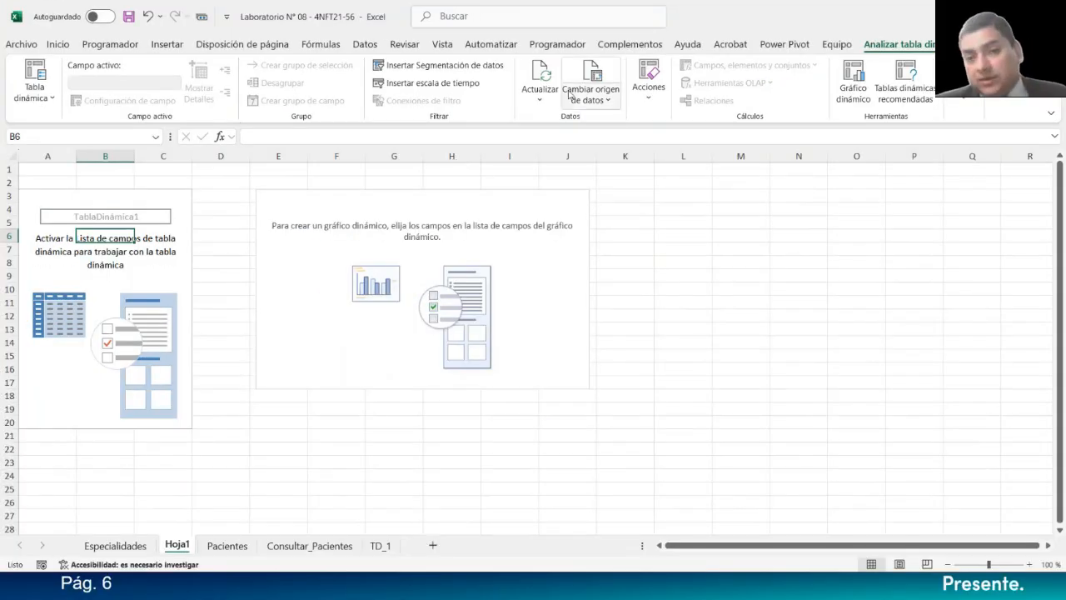
# Step: Select the empty pivot chart, mark Análisis de Gráfico dinámico and Lista de campos in red, and display the field list again
pyautogui.click(826, 271)
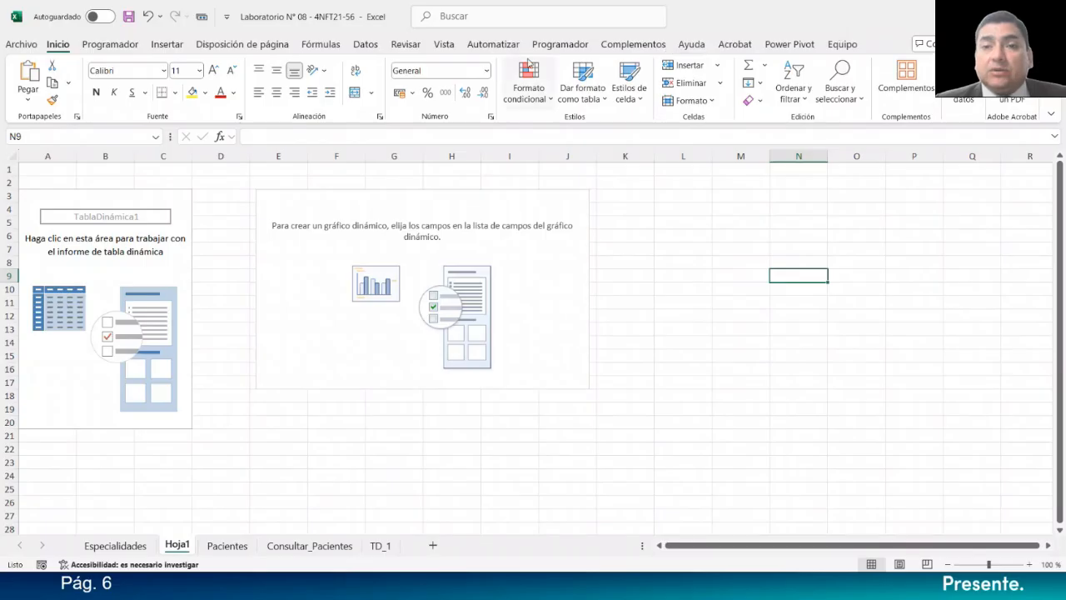
pyautogui.click(400, 275)
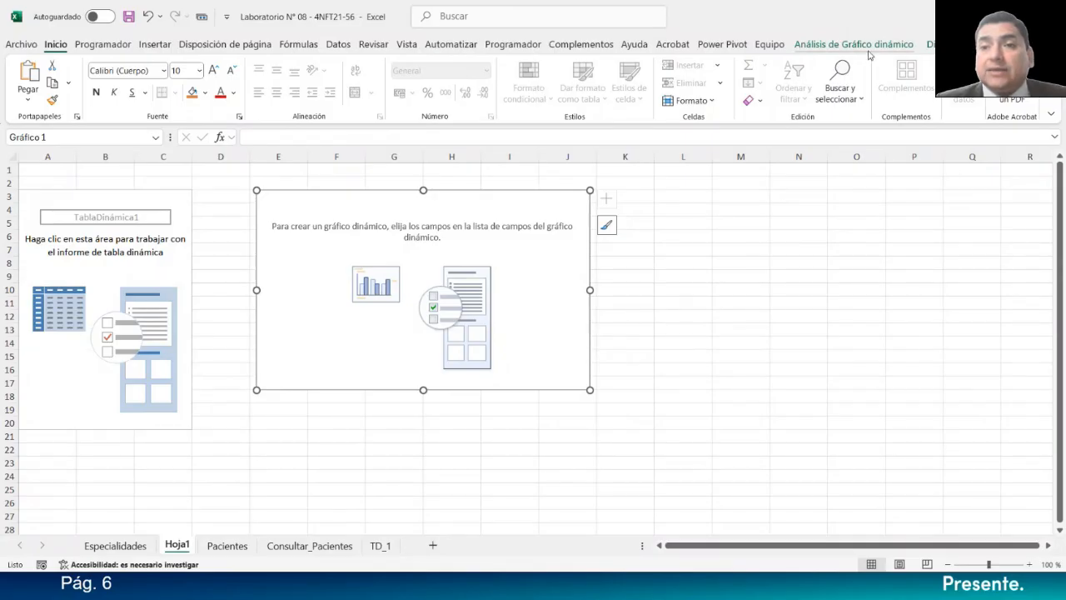
pyautogui.click(867, 46)
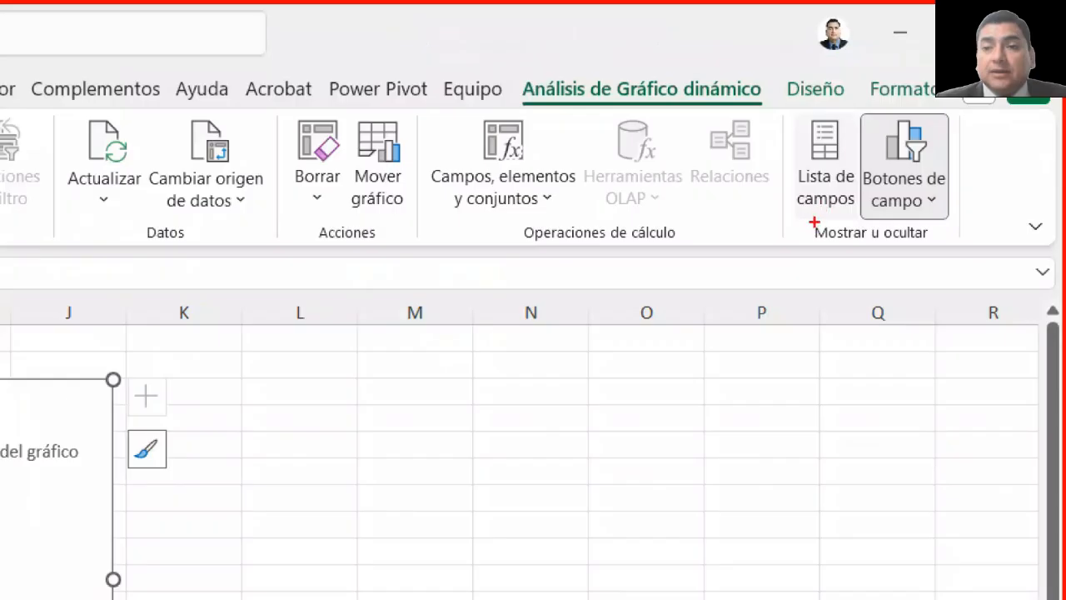
pyautogui.moveTo(815, 223); pyautogui.dragTo(860, 204)
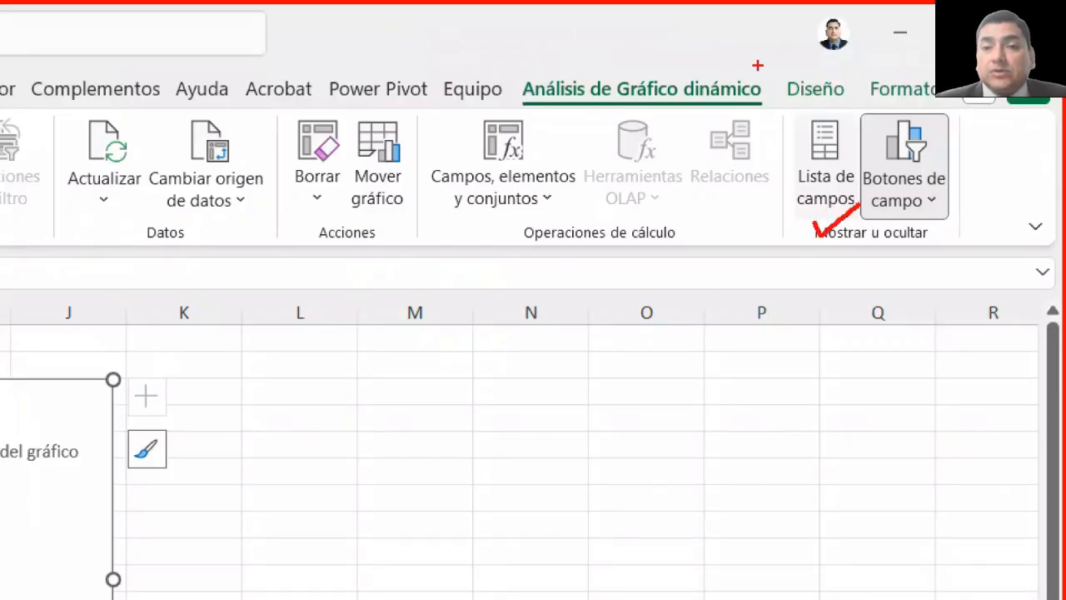
pyautogui.moveTo(749, 74); pyautogui.dragTo(802, 60)
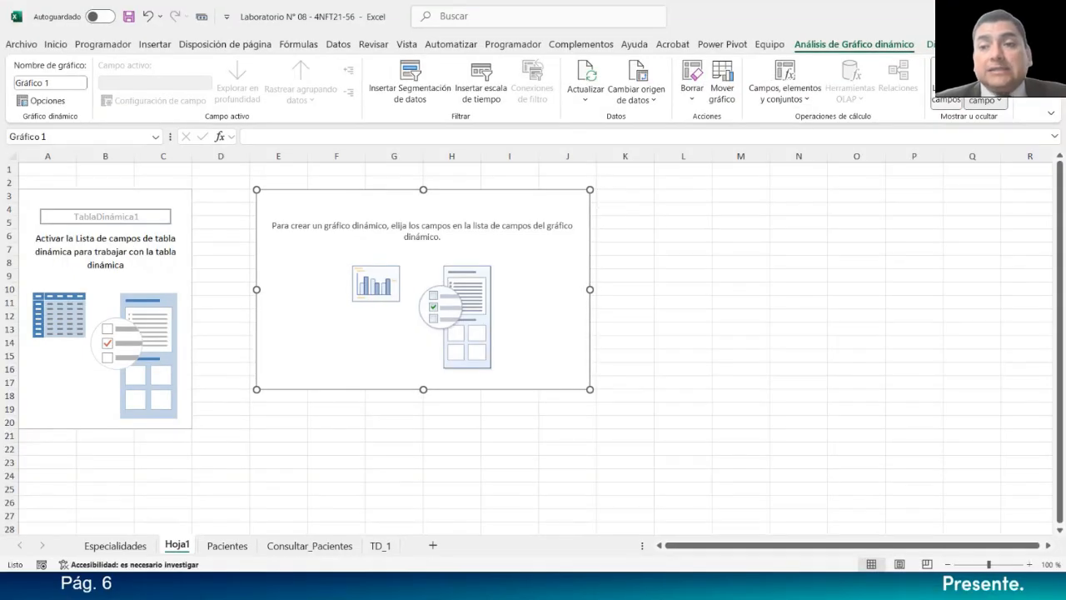
pyautogui.click(946, 88)
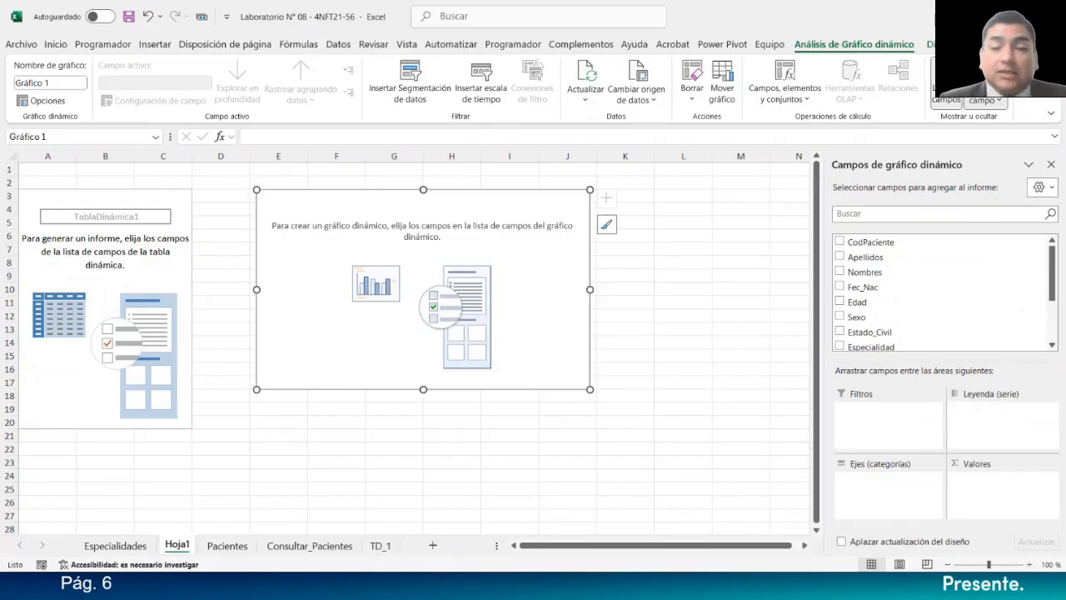
# Step: Compare how the field list behaves with the pivot table, the pivot chart, or an empty cell outside both selected
pyautogui.click(155, 342)
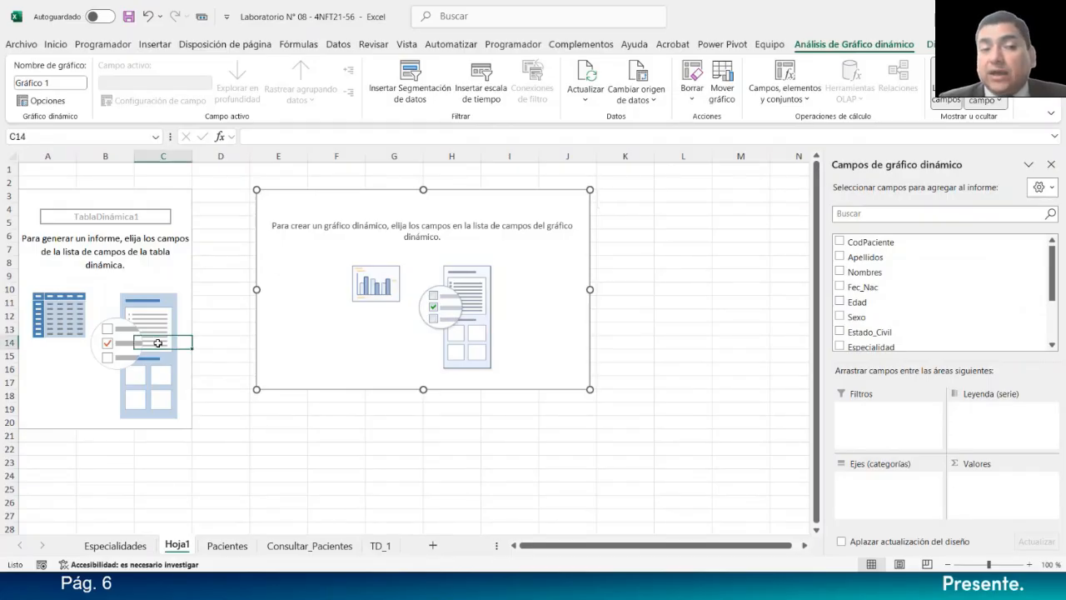
pyautogui.click(153, 292)
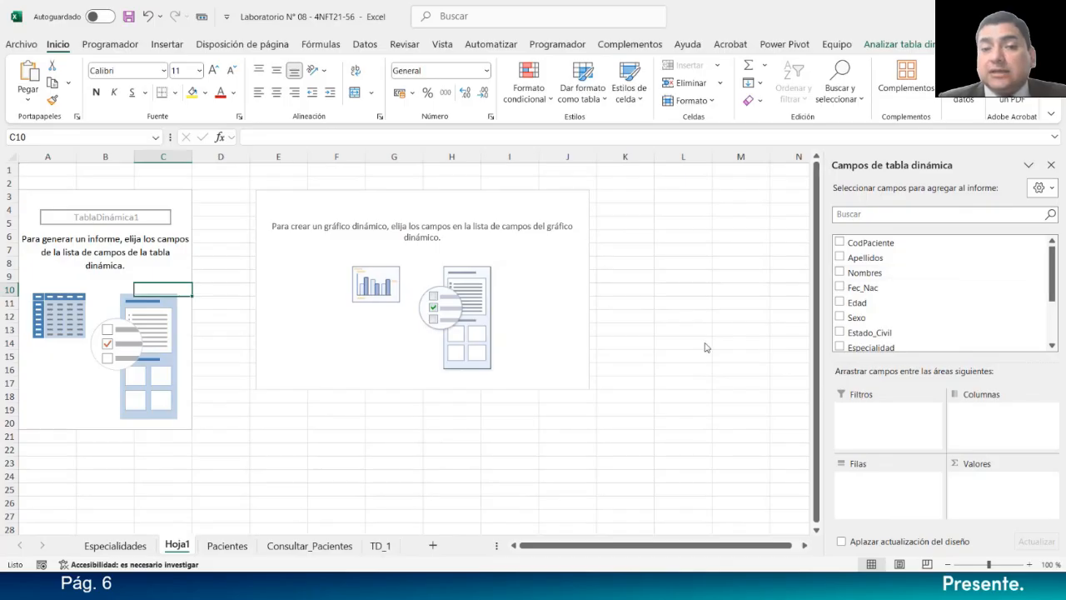
pyautogui.click(264, 452)
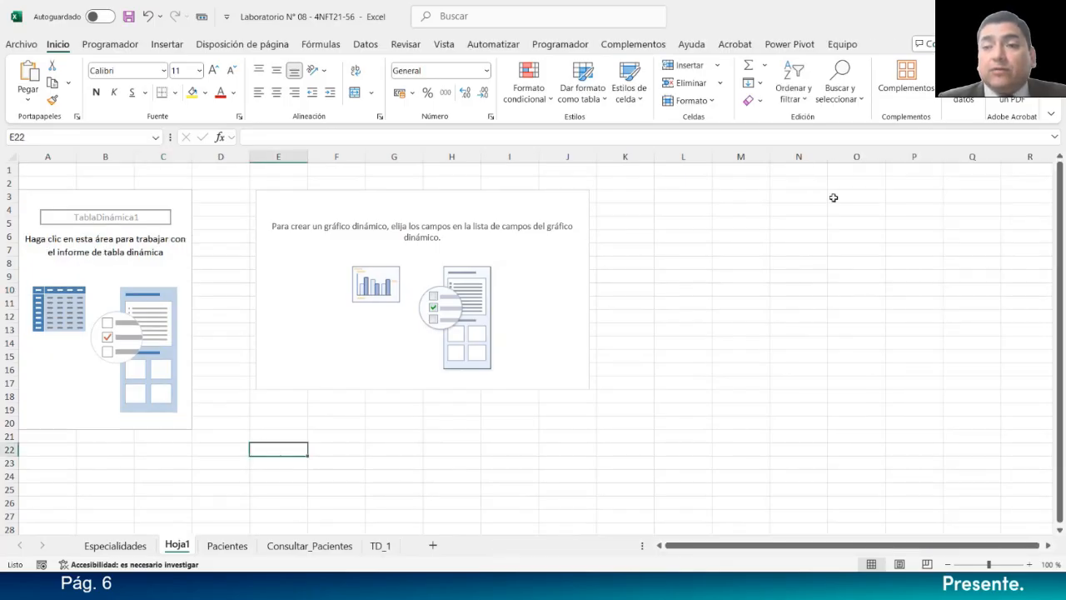
pyautogui.click(135, 284)
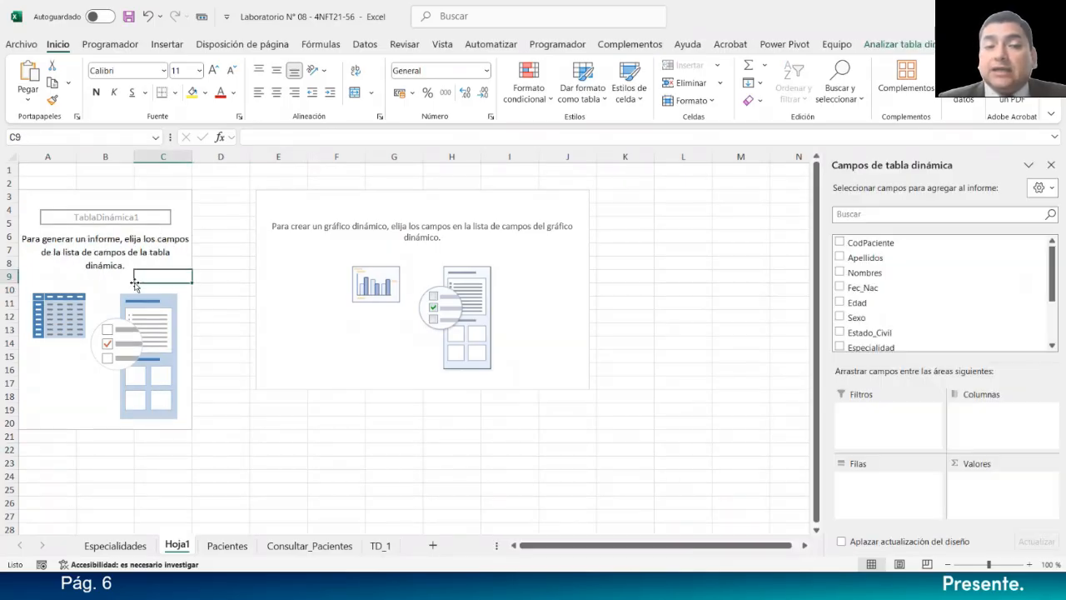
pyautogui.click(260, 419)
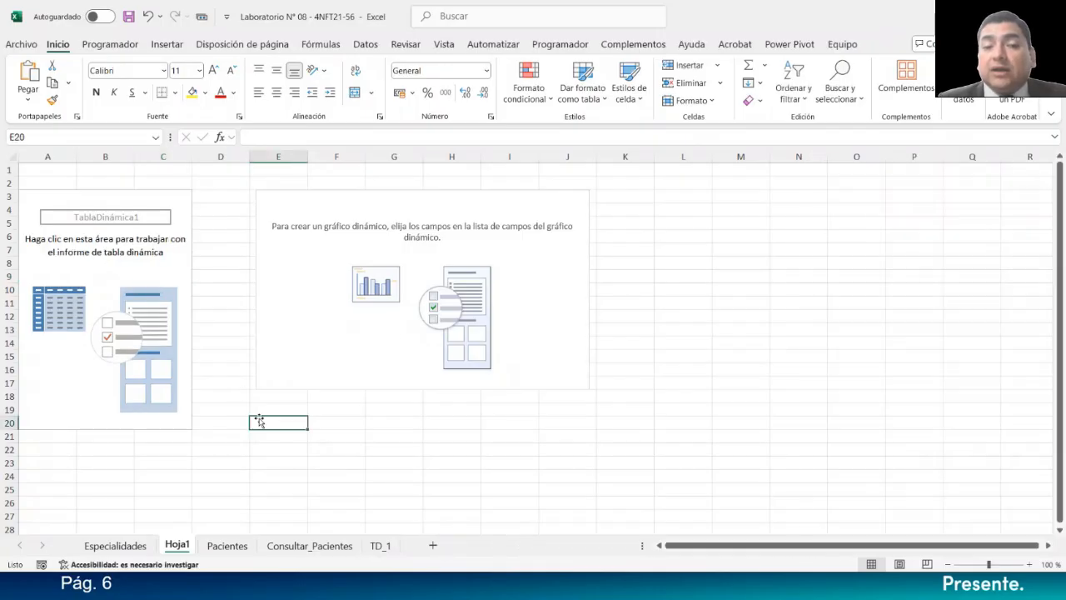
pyautogui.click(377, 281)
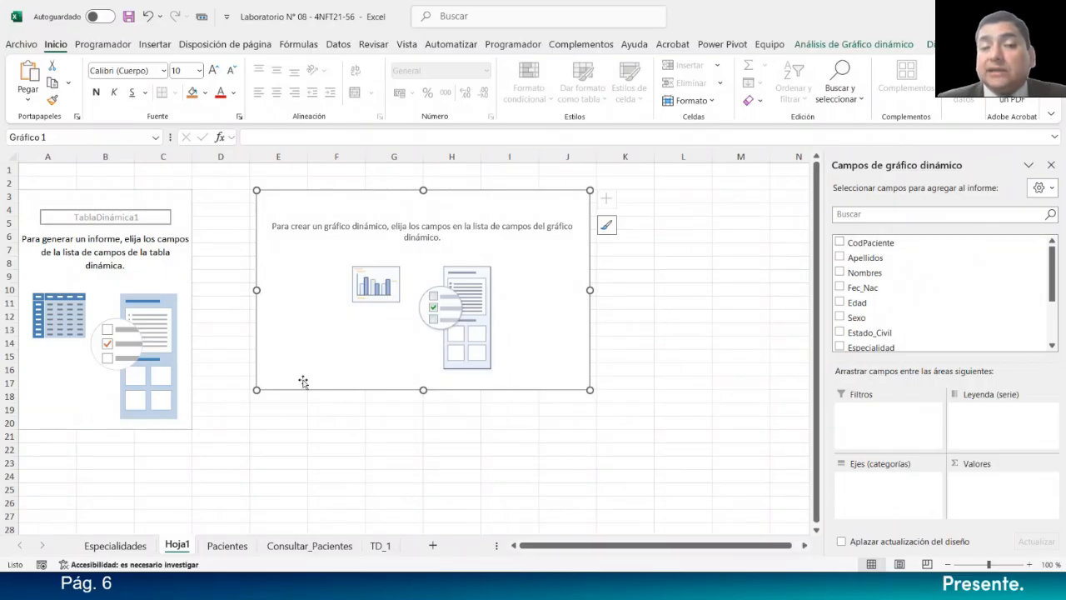
pyautogui.click(260, 431)
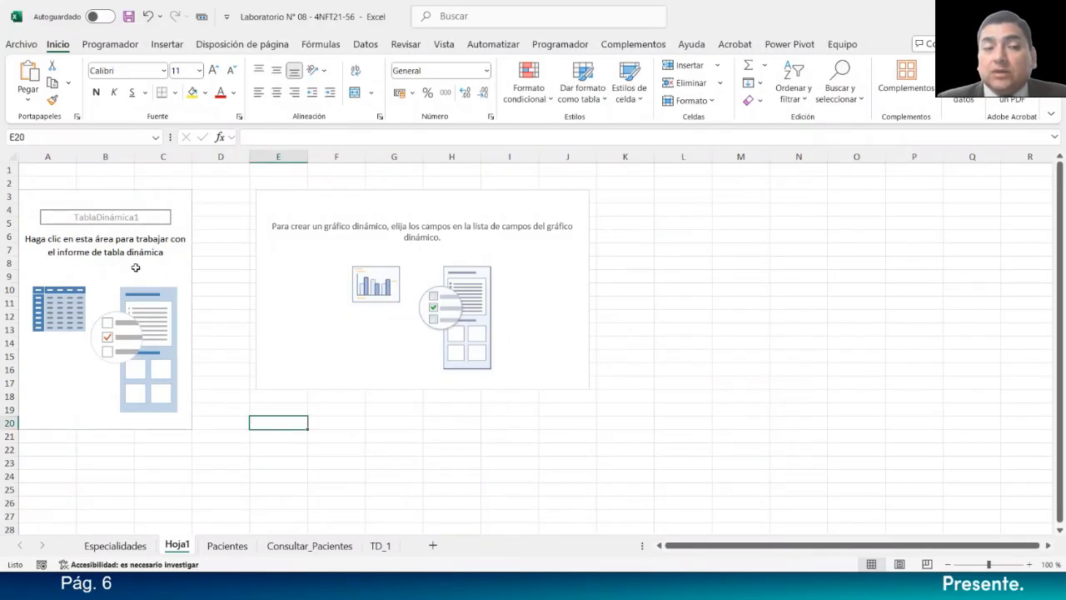
# Step: Add the Especialidad field to the pivot table's Filas area and select the listed specialties in A4:A15
pyautogui.click(137, 264)
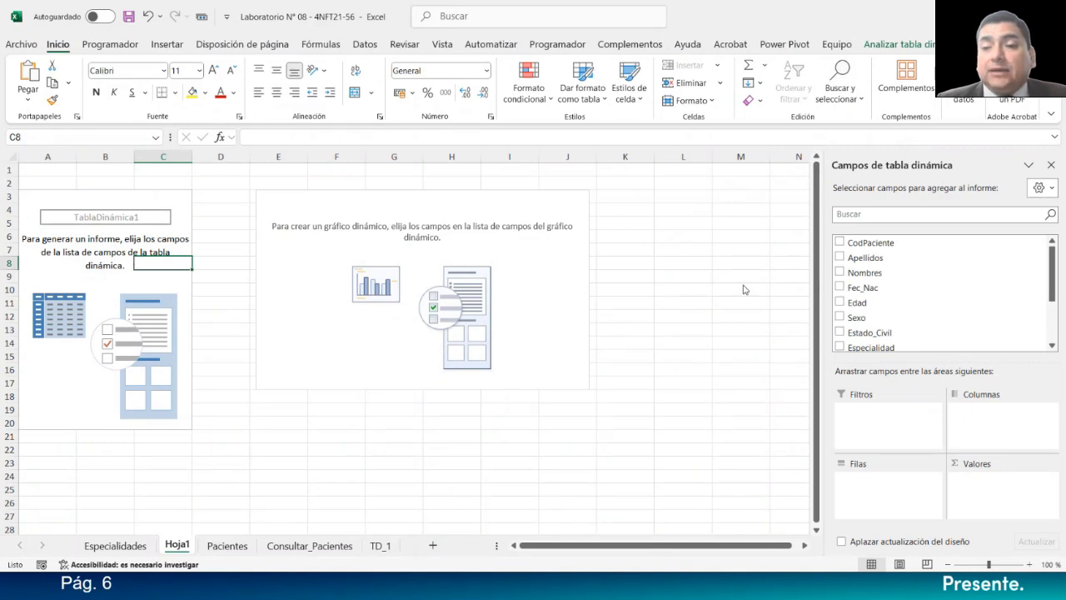
pyautogui.scroll(-1, 937, 326)
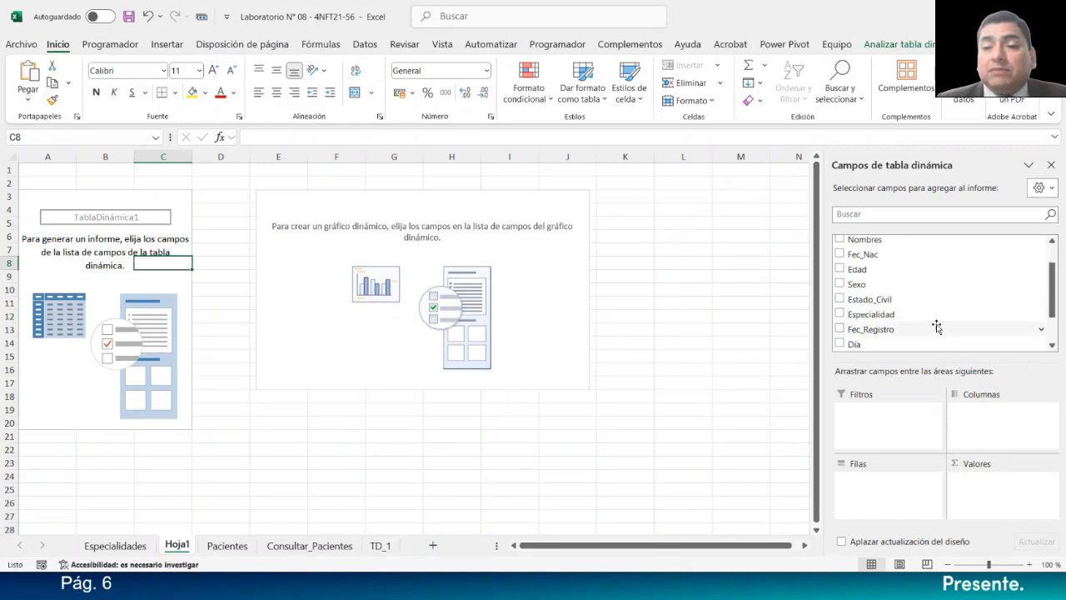
pyautogui.click(839, 315)
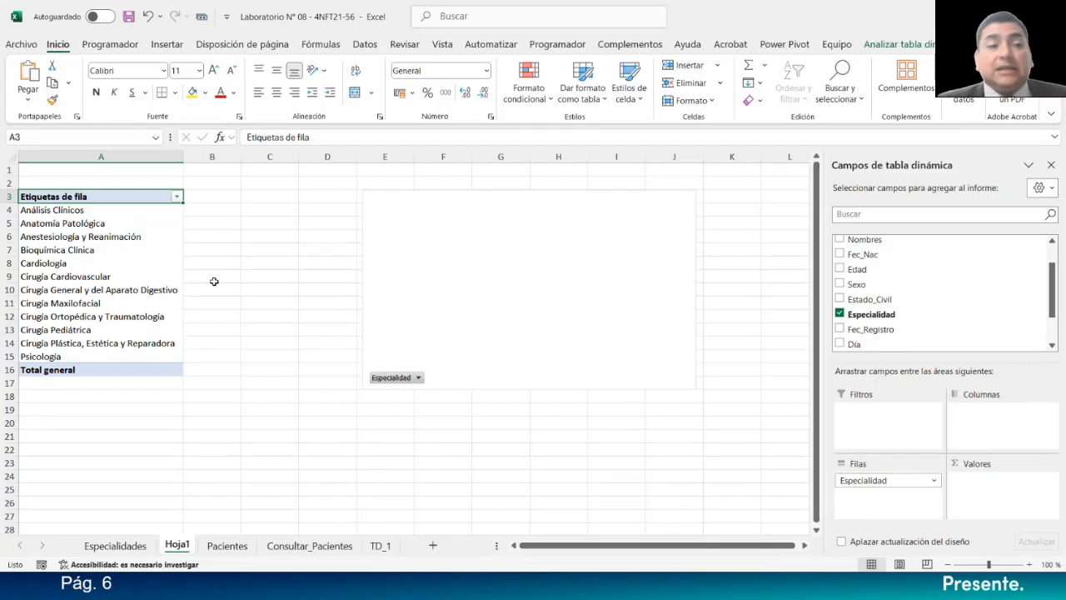
pyautogui.moveTo(76, 213); pyautogui.dragTo(70, 358)
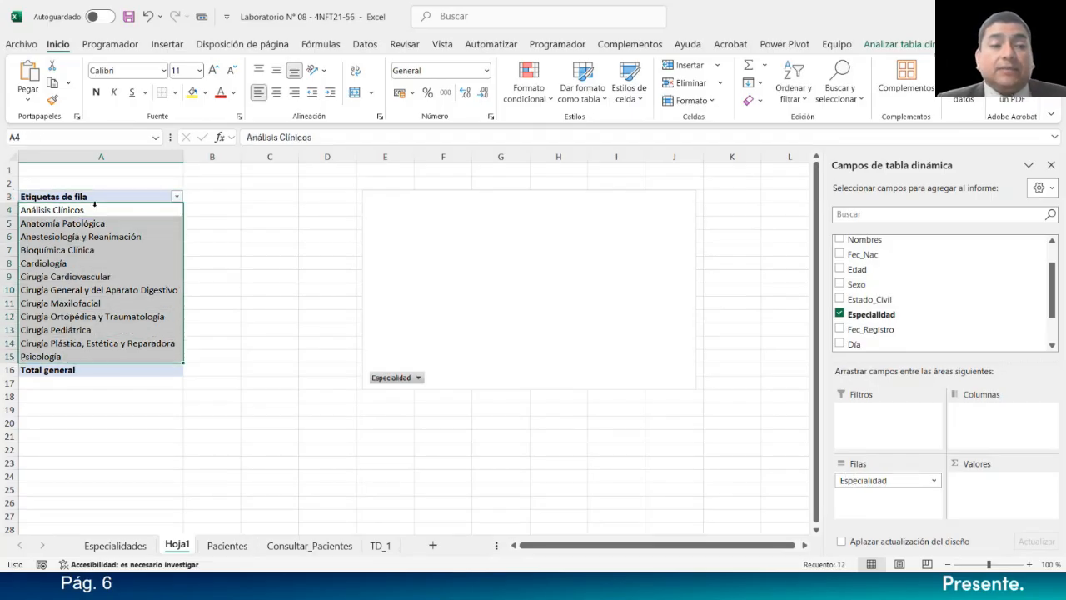
pyautogui.moveTo(97, 212); pyautogui.dragTo(82, 350)
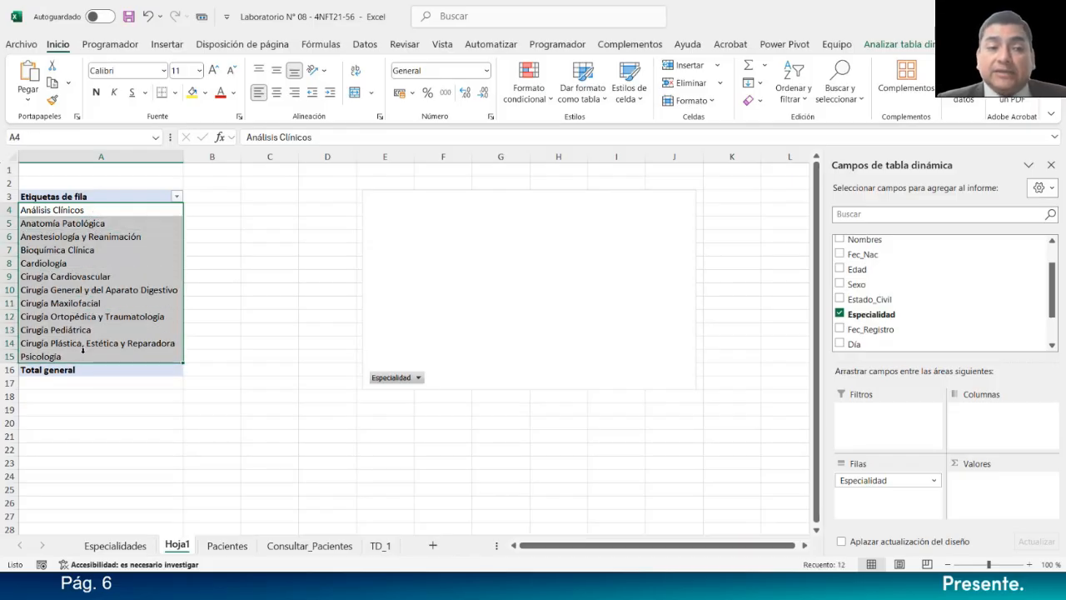
pyautogui.click(91, 210)
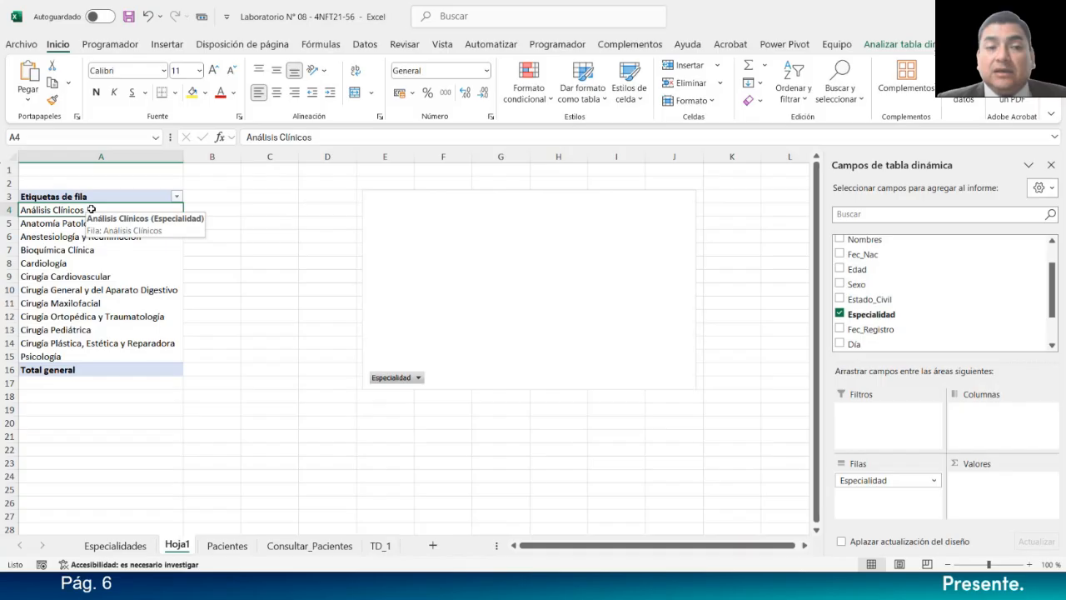
pyautogui.click(202, 204)
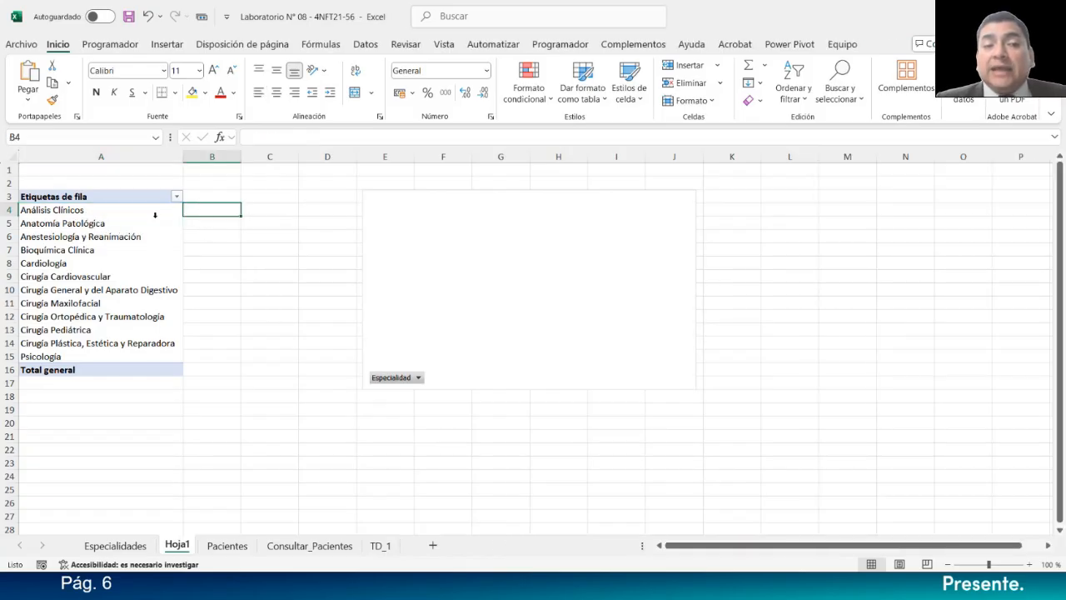
# Step: Move the Hoja1 sheet to the end after TD_1 and review the summary tables and charts on the Pacientes sheet
pyautogui.click(211, 552)
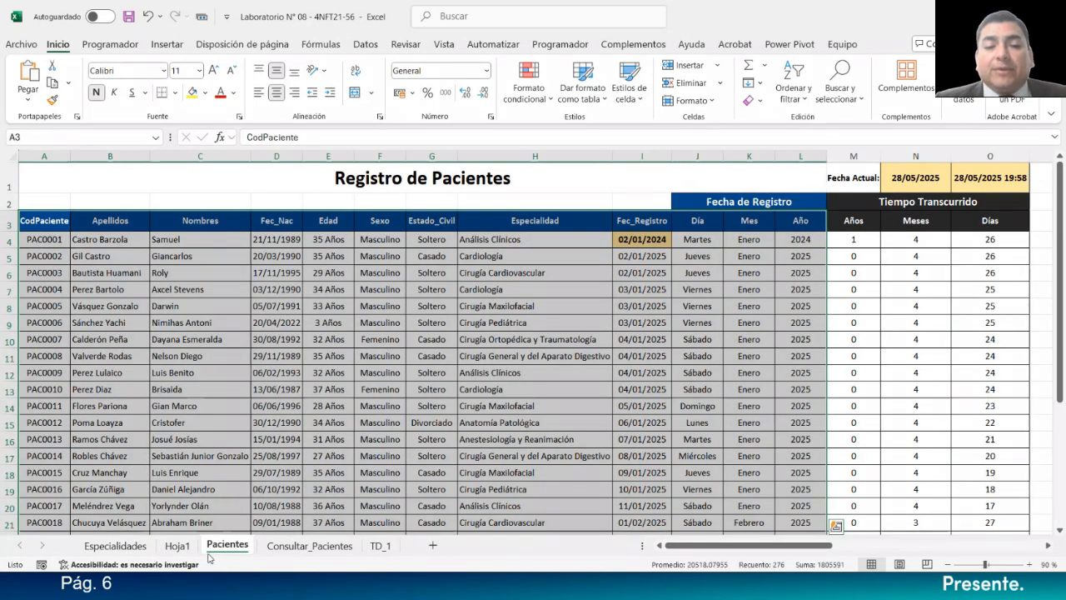
pyautogui.moveTo(179, 548); pyautogui.dragTo(408, 559)
pyautogui.click(190, 550)
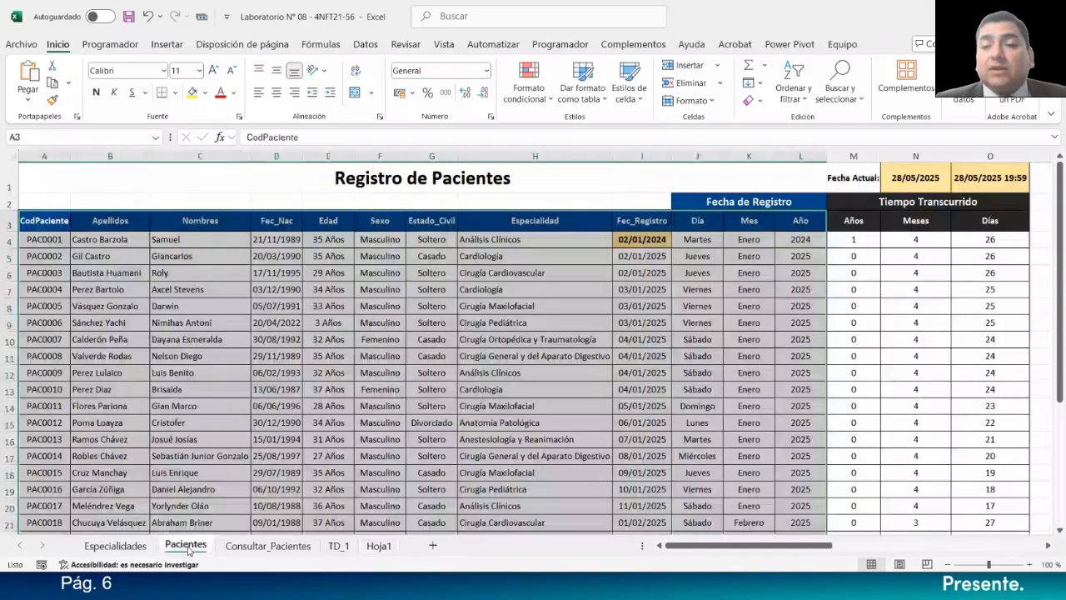
pyautogui.moveTo(702, 546); pyautogui.dragTo(881, 540)
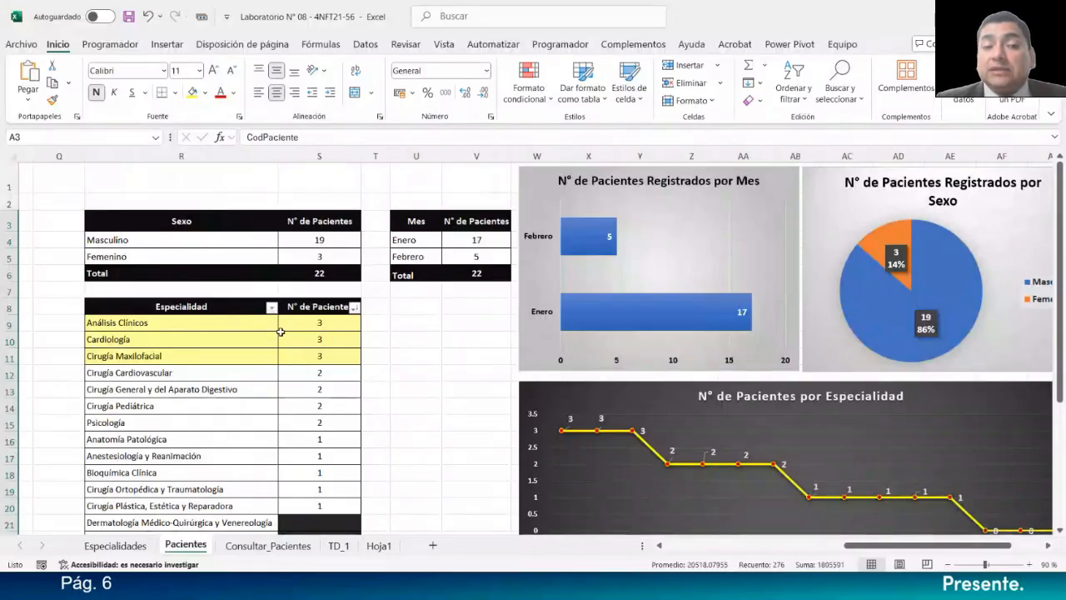
pyautogui.click(379, 546)
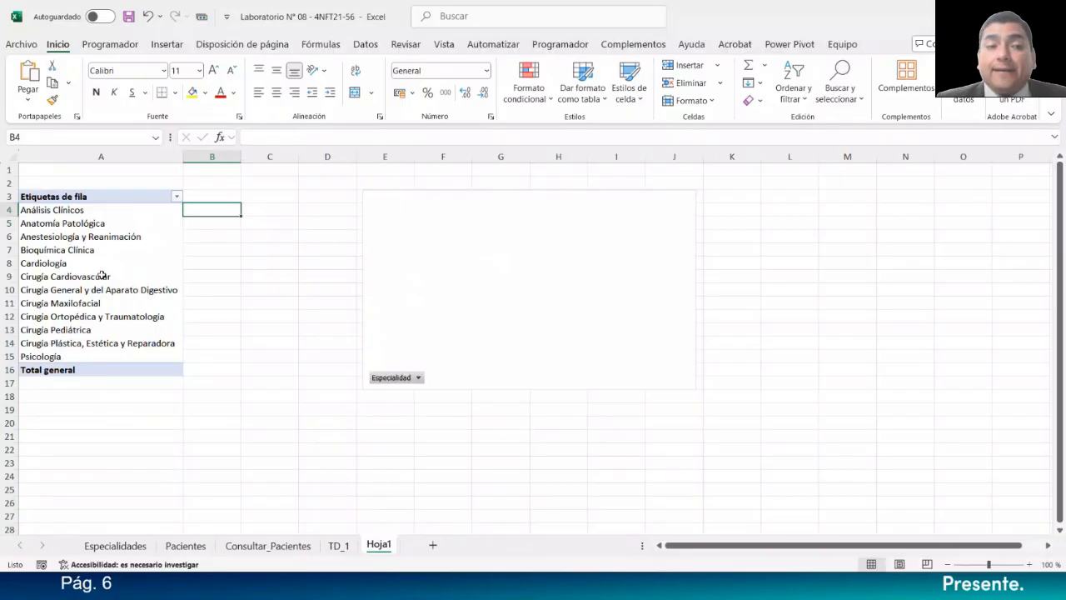
# Step: Rename the pivot table's row label header in A3 as Especialidad
pyautogui.click(92, 196)
pyautogui.click(341, 137)
pyautogui.moveTo(341, 136); pyautogui.dragTo(247, 136)
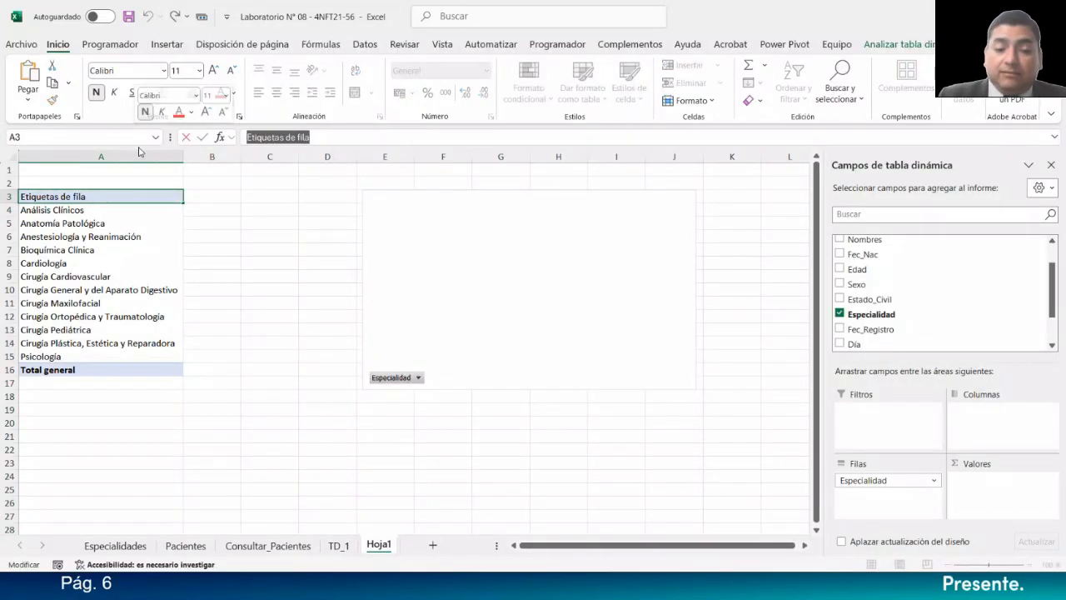
pyautogui.write('Especialidad')
pyautogui.press('Return')
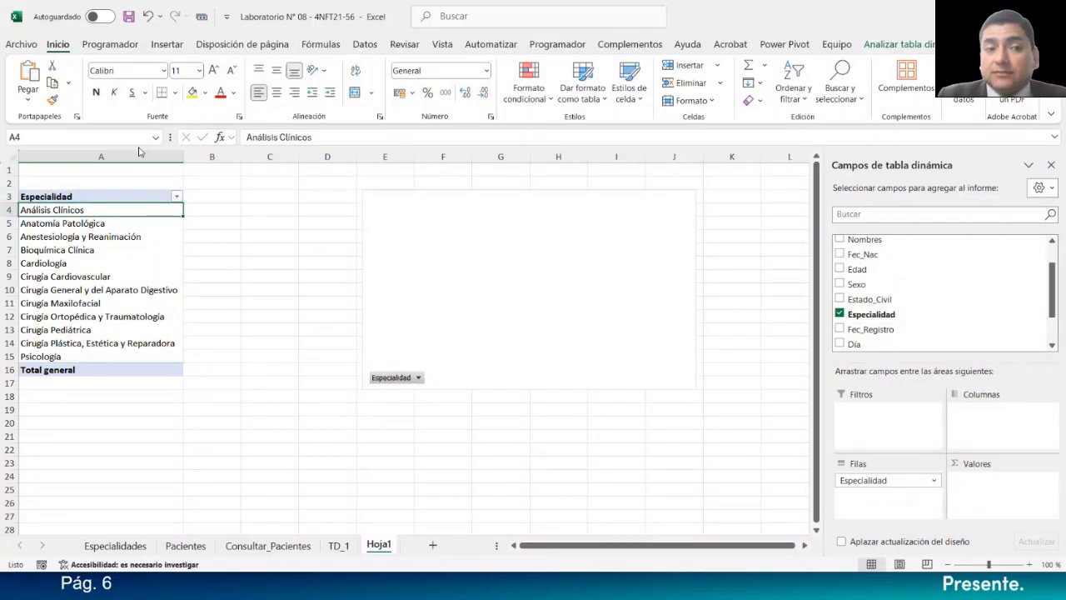
# Step: Centre the Especialidad header in A3 horizontally and vertically
pyautogui.click(75, 200)
pyautogui.click(276, 92)
pyautogui.click(276, 70)
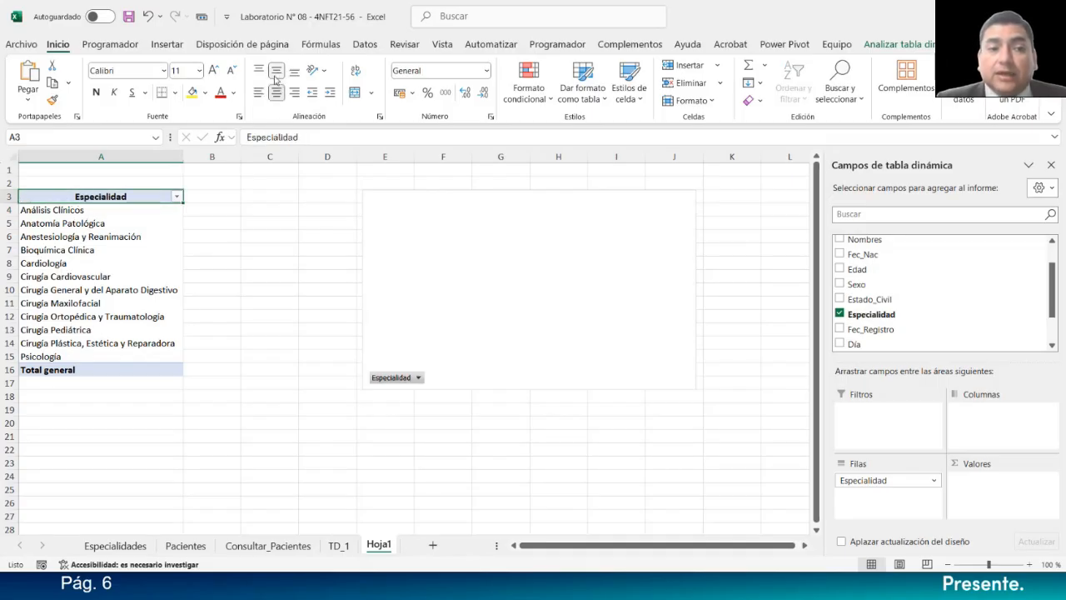
# Step: Make header row 3 and the Total general row 16 slightly taller and row 2 slightly shorter
pyautogui.moveTo(11, 203); pyautogui.dragTo(10, 205)
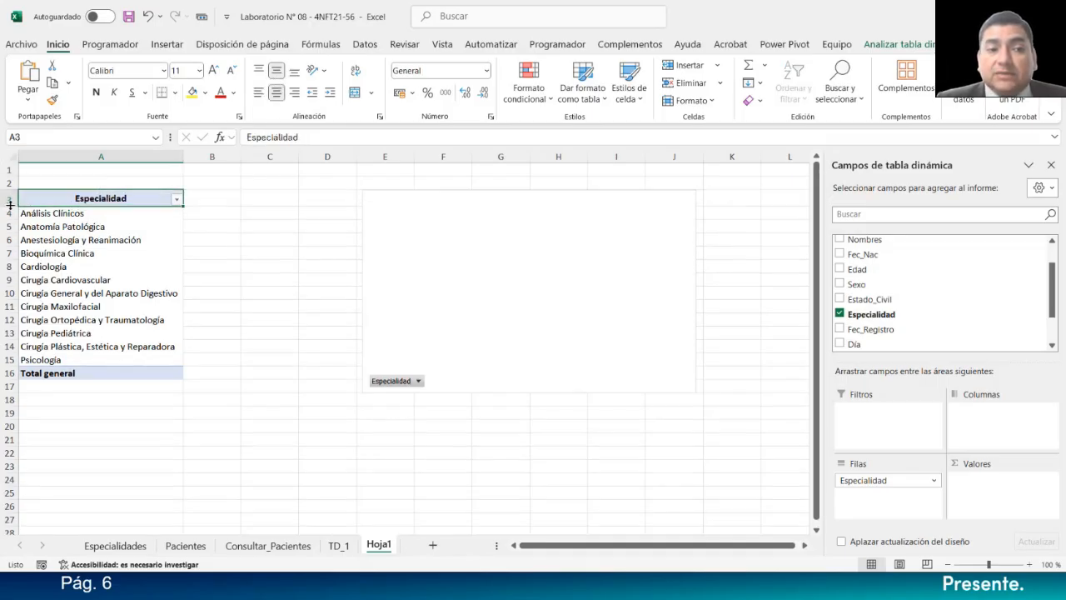
pyautogui.click(10, 203)
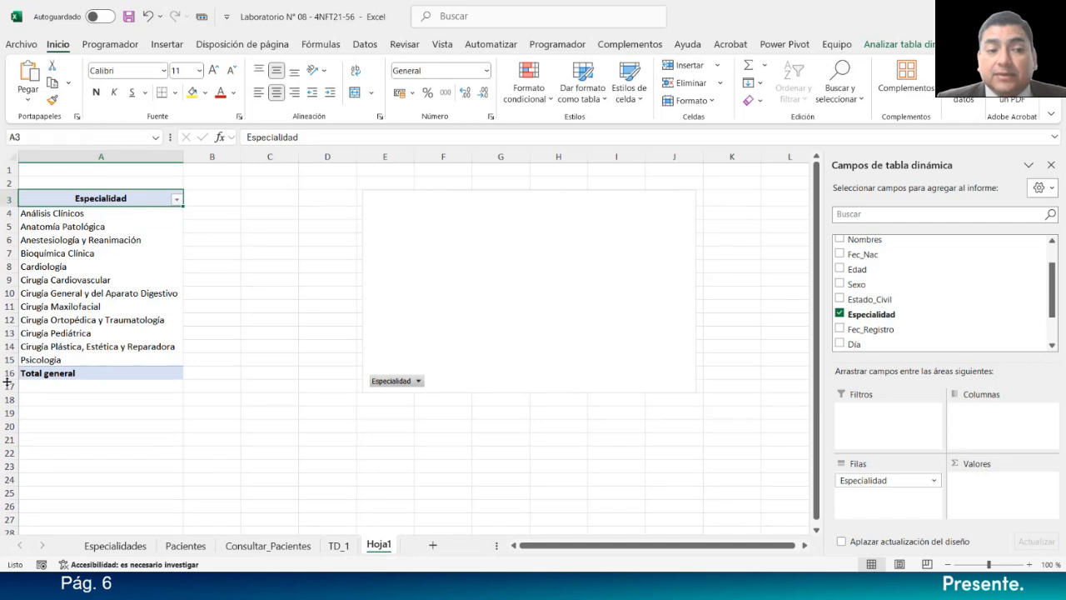
pyautogui.moveTo(13, 380); pyautogui.dragTo(13, 384)
pyautogui.click(34, 374)
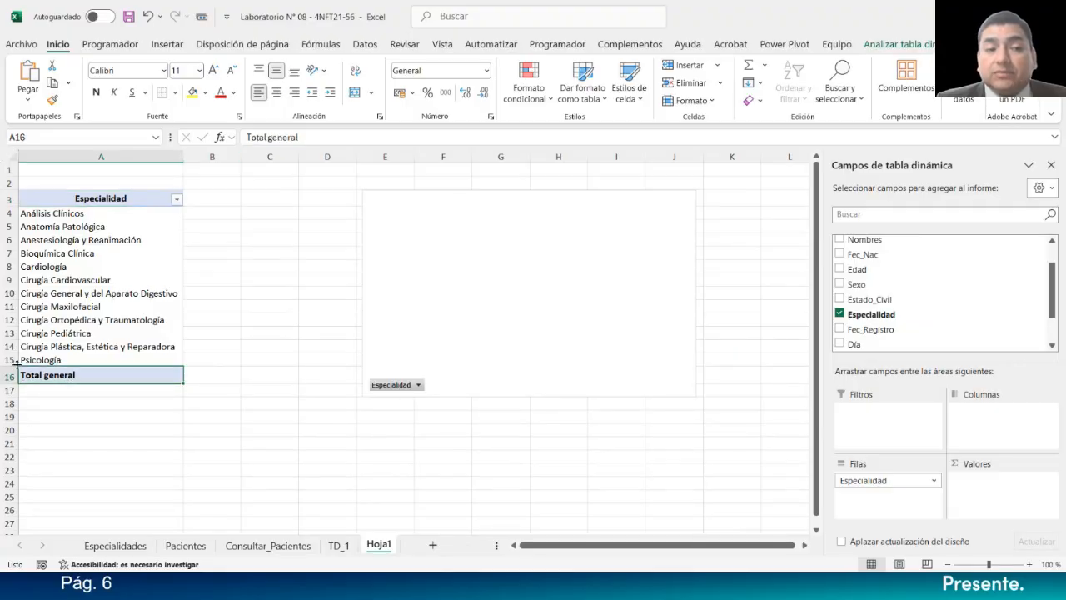
pyautogui.click(35, 200)
pyautogui.moveTo(10, 190); pyautogui.dragTo(12, 185)
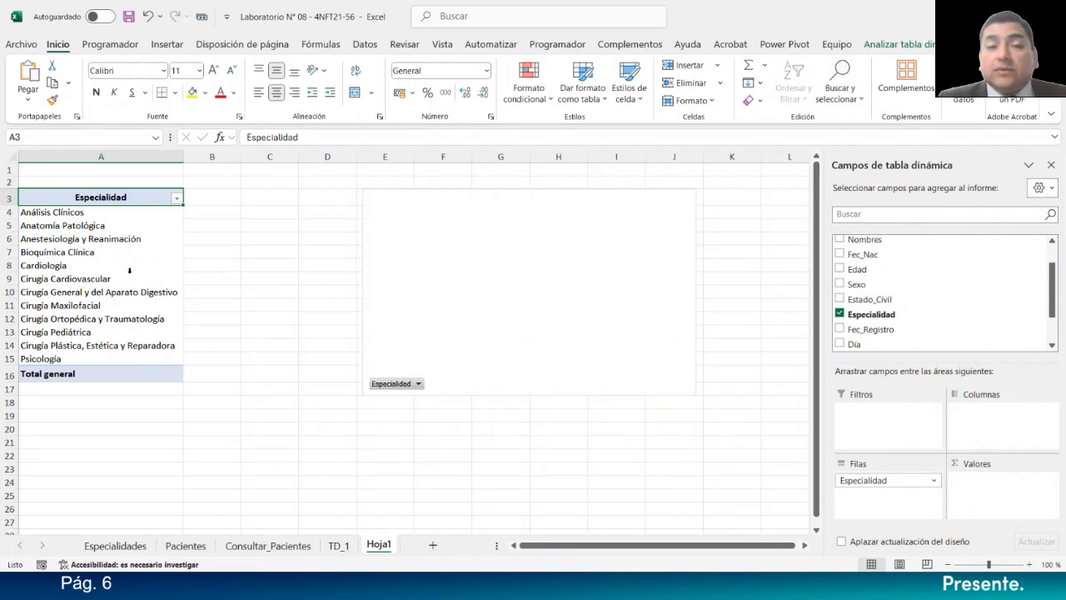
# Step: Enlarge the field list section slightly and add the Especialidad field to the pivot table's Valores area
pyautogui.scroll(-1, 973, 312)
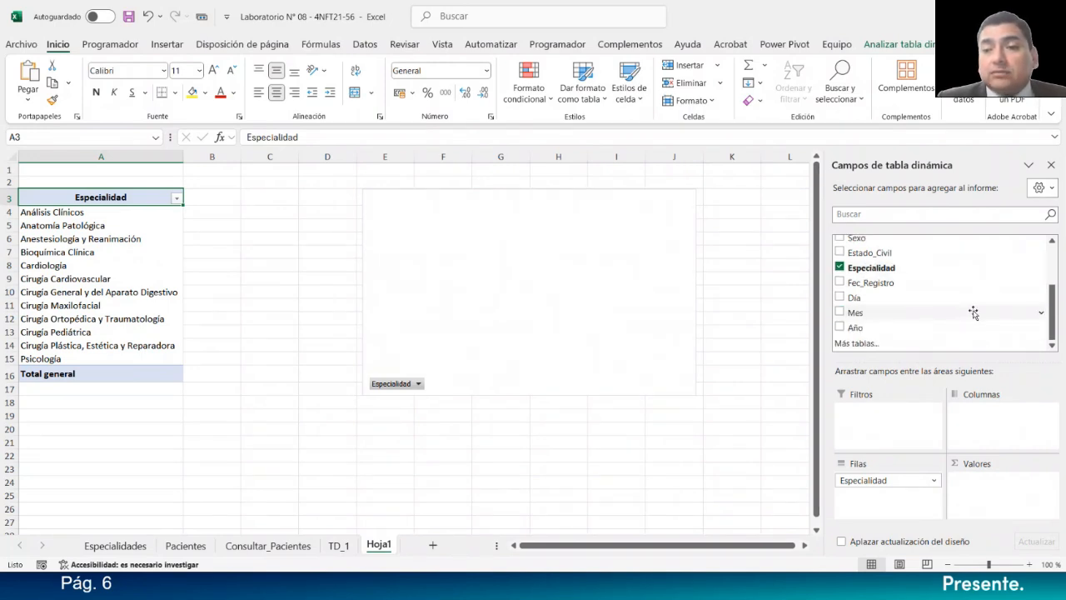
pyautogui.scroll(2, 973, 312)
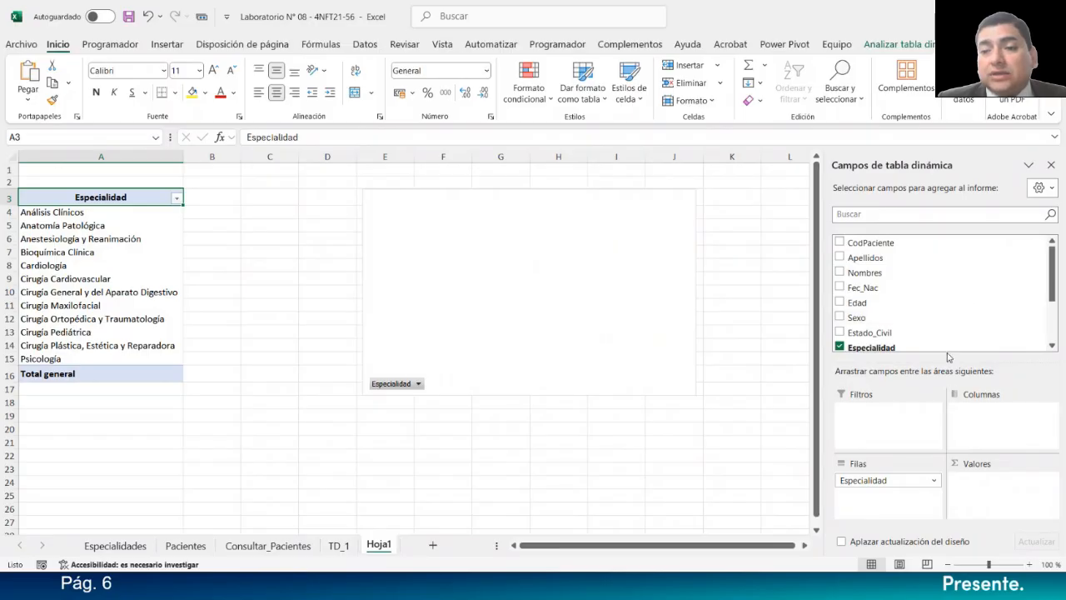
pyautogui.moveTo(948, 363); pyautogui.dragTo(940, 448)
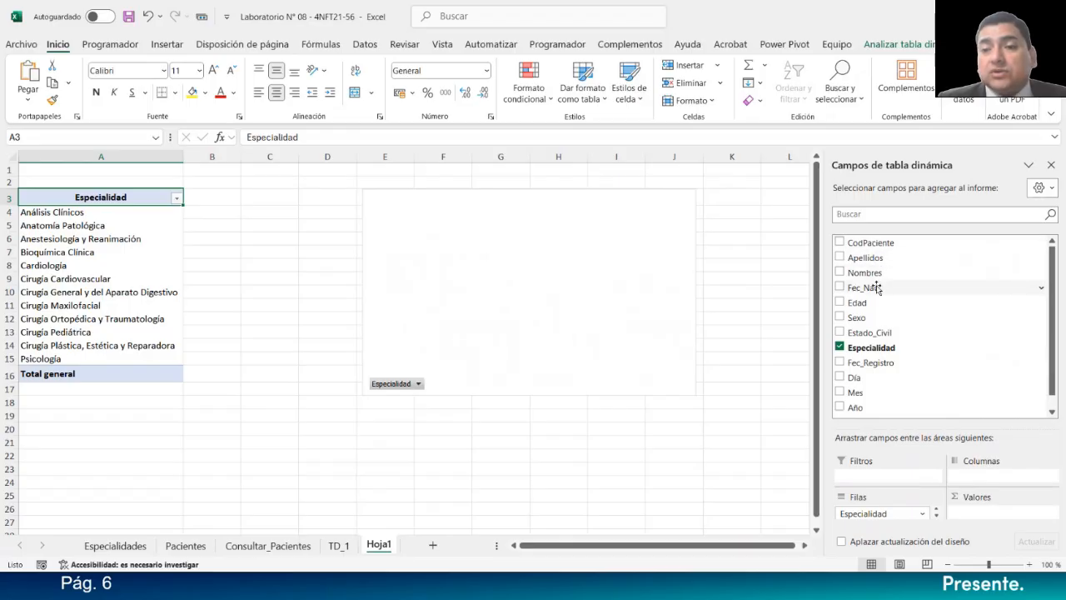
pyautogui.scroll(-1, 921, 360)
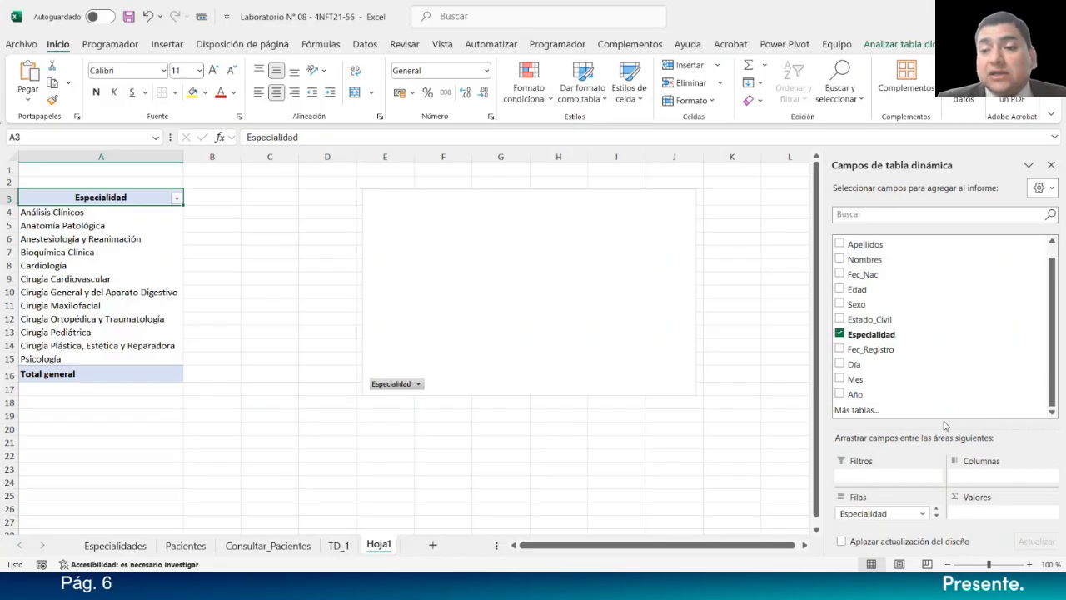
pyautogui.moveTo(944, 425); pyautogui.dragTo(946, 383)
pyautogui.scroll(-1, 958, 358)
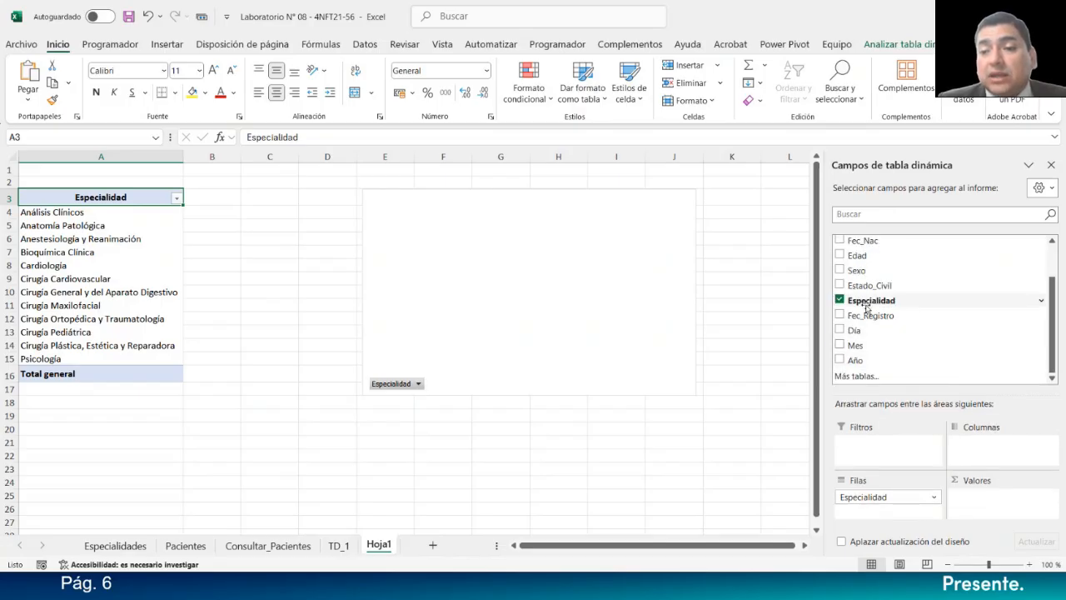
pyautogui.moveTo(868, 306); pyautogui.dragTo(989, 510)
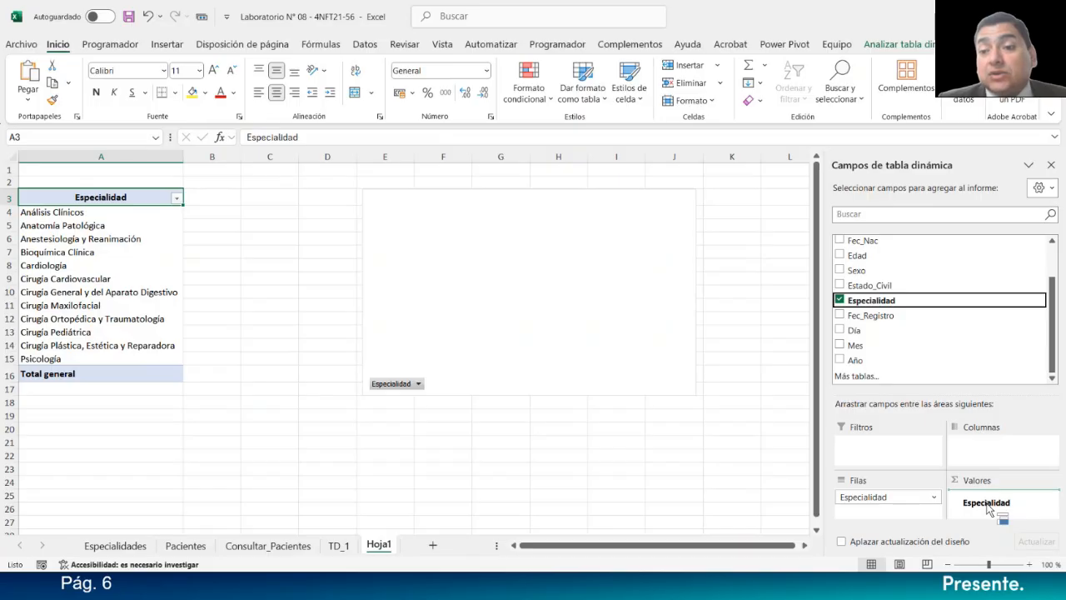
pyautogui.moveTo(989, 510); pyautogui.dragTo(987, 506)
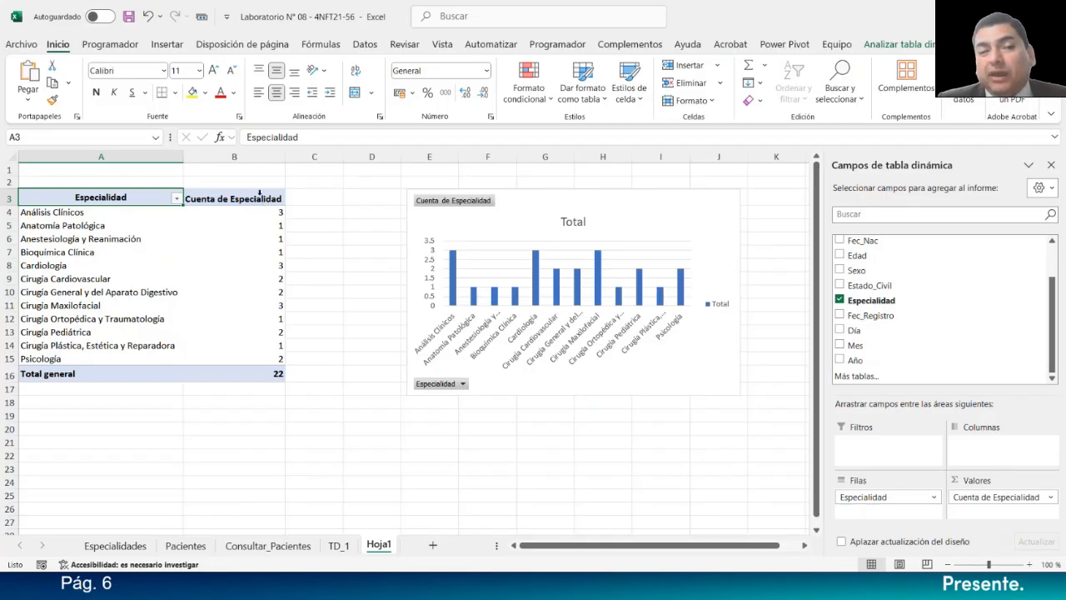
# Step: Rename the values header in B3 as N° de Pacientes and centre it horizontally and vertically
pyautogui.click(260, 195)
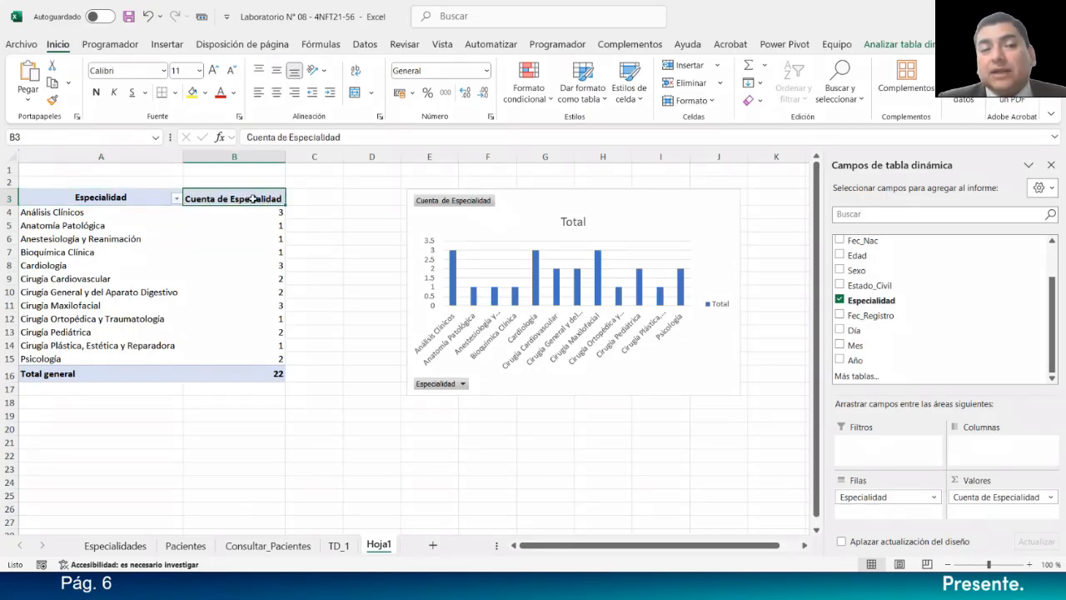
pyautogui.write('N')
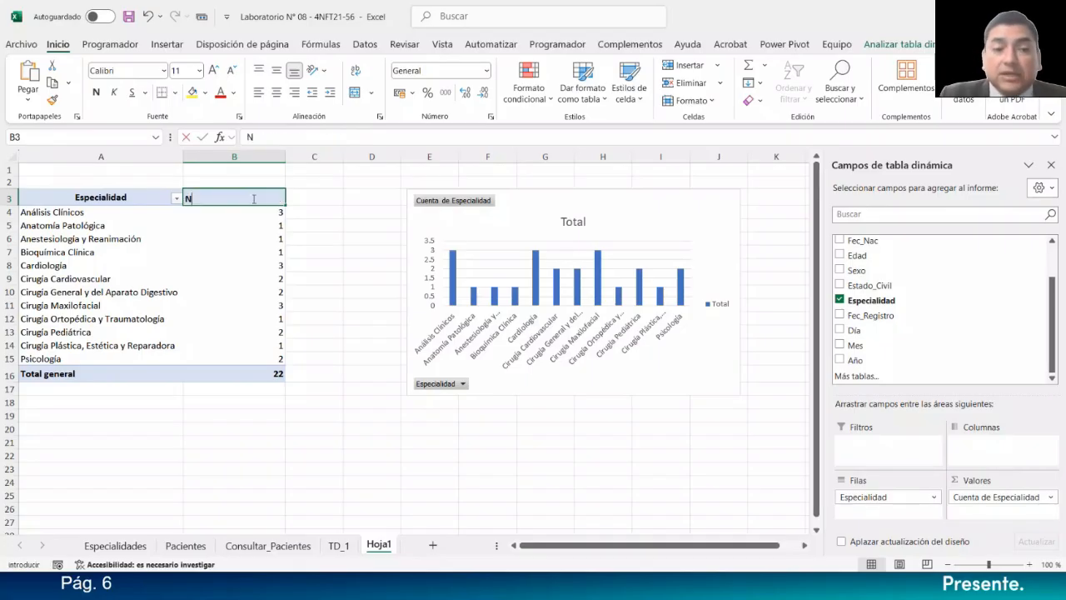
pyautogui.write('° de Pacientes')
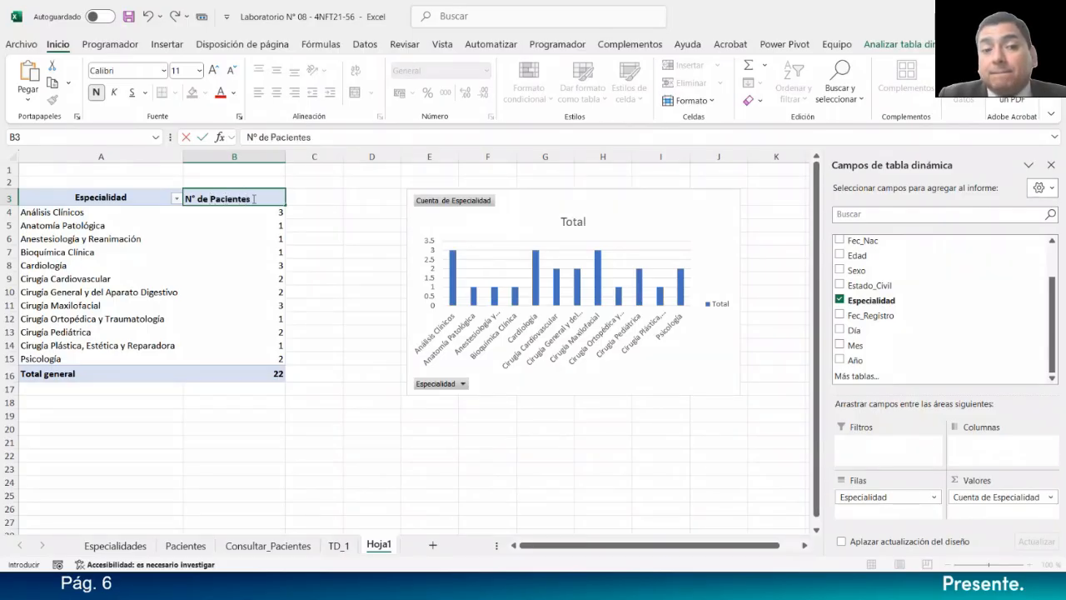
pyautogui.press('Return')
pyautogui.click(253, 198)
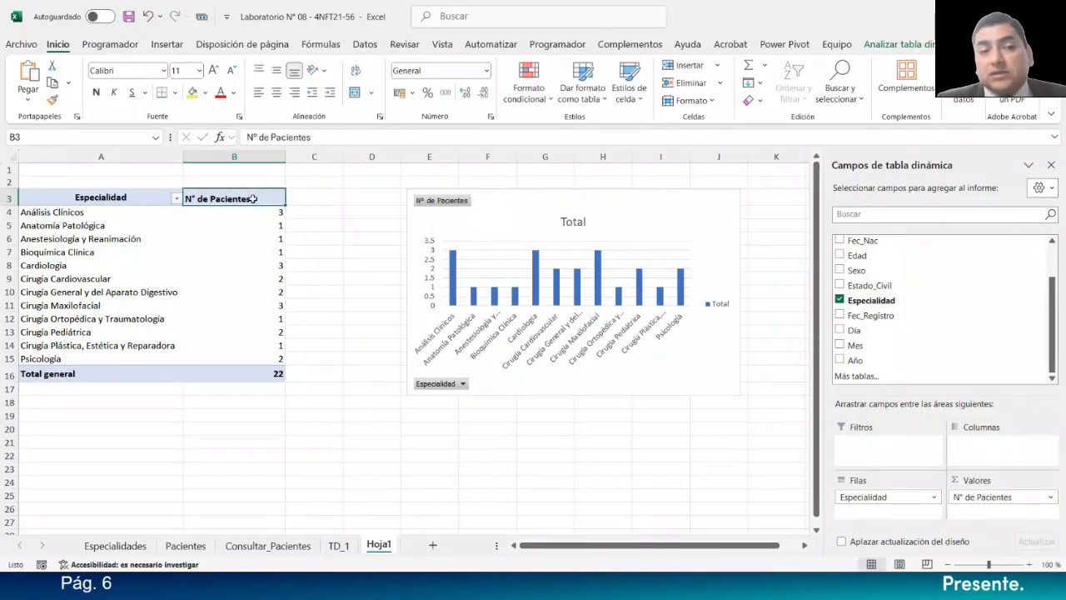
pyautogui.click(276, 92)
pyautogui.click(276, 73)
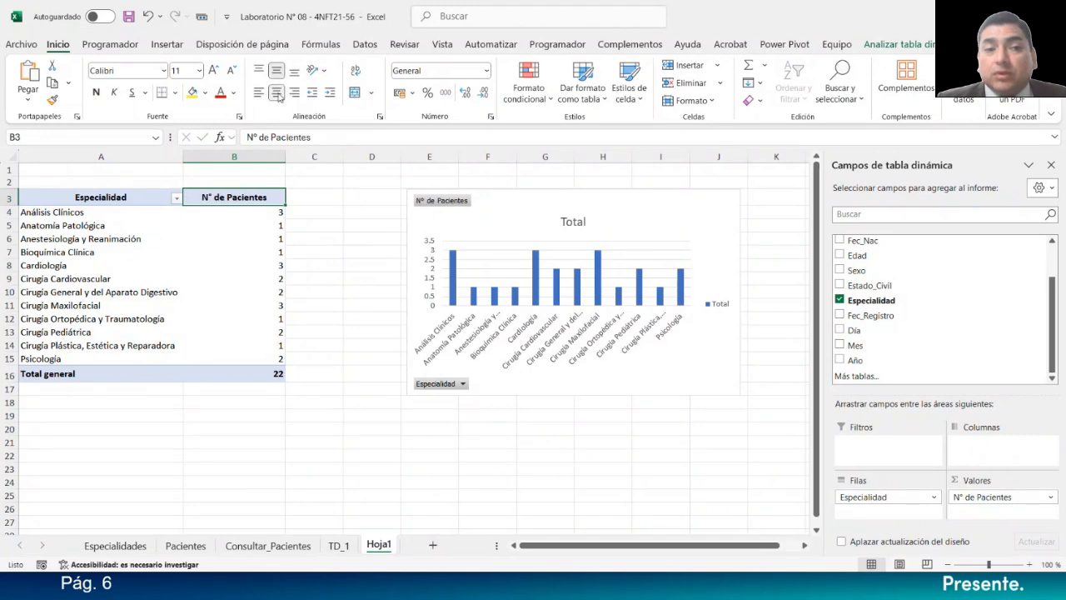
# Step: Format the pivot table headers A3:B3 with a dark blue fill and bold white text at size 12
pyautogui.click(98, 198)
pyautogui.moveTo(97, 198); pyautogui.dragTo(210, 196)
pyautogui.click(206, 94)
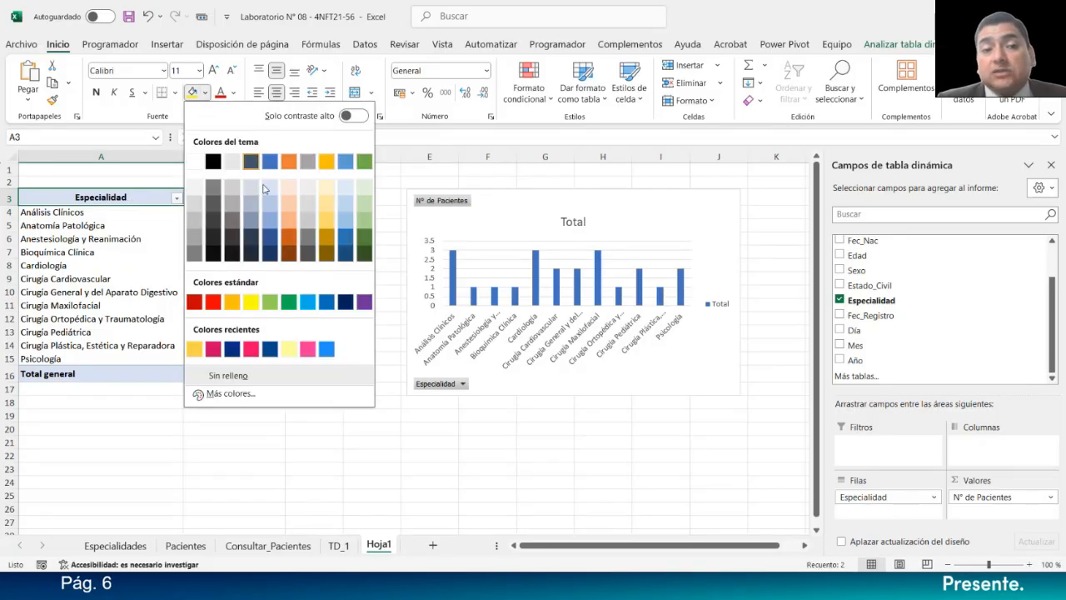
pyautogui.click(272, 257)
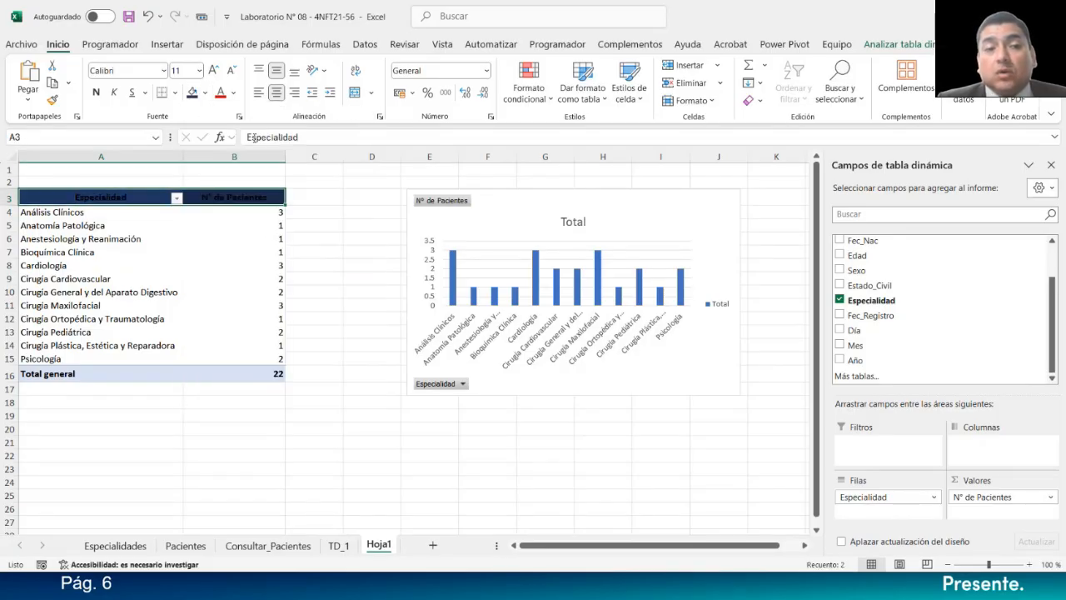
pyautogui.click(234, 92)
pyautogui.click(225, 186)
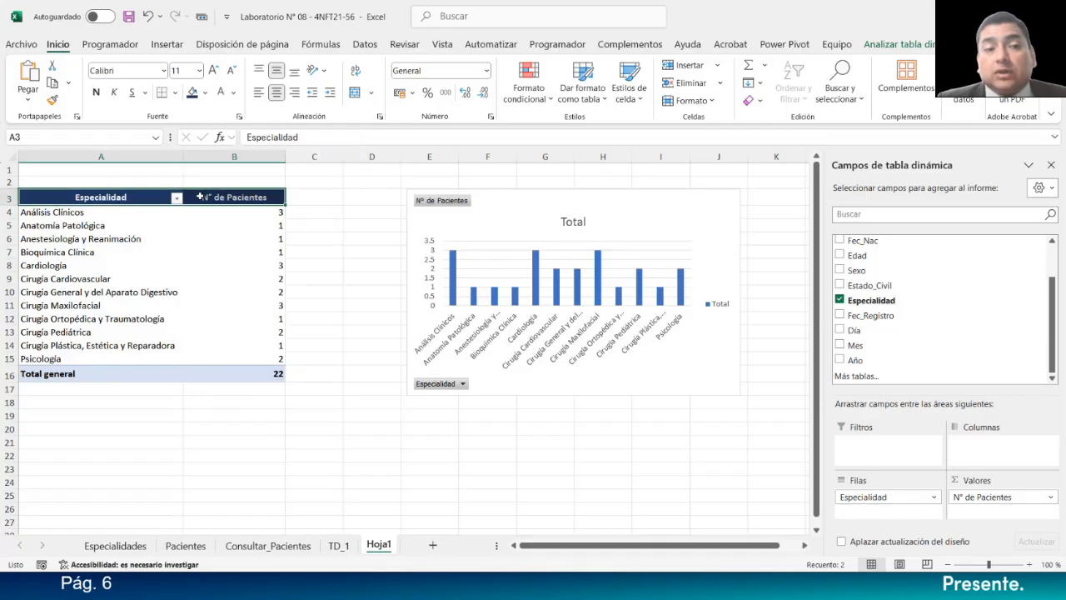
pyautogui.click(96, 92)
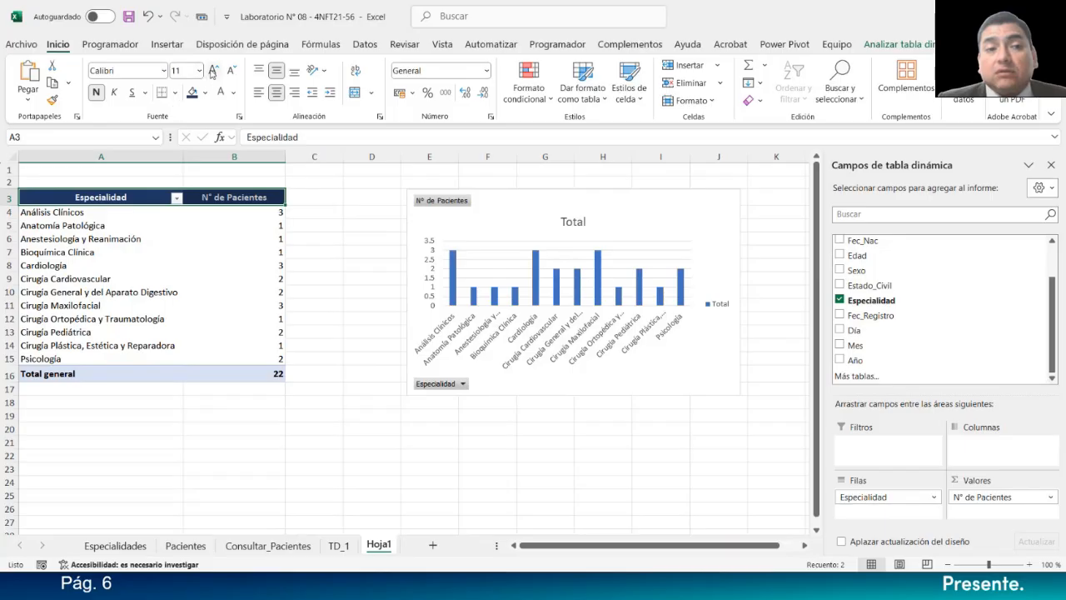
pyautogui.click(321, 211)
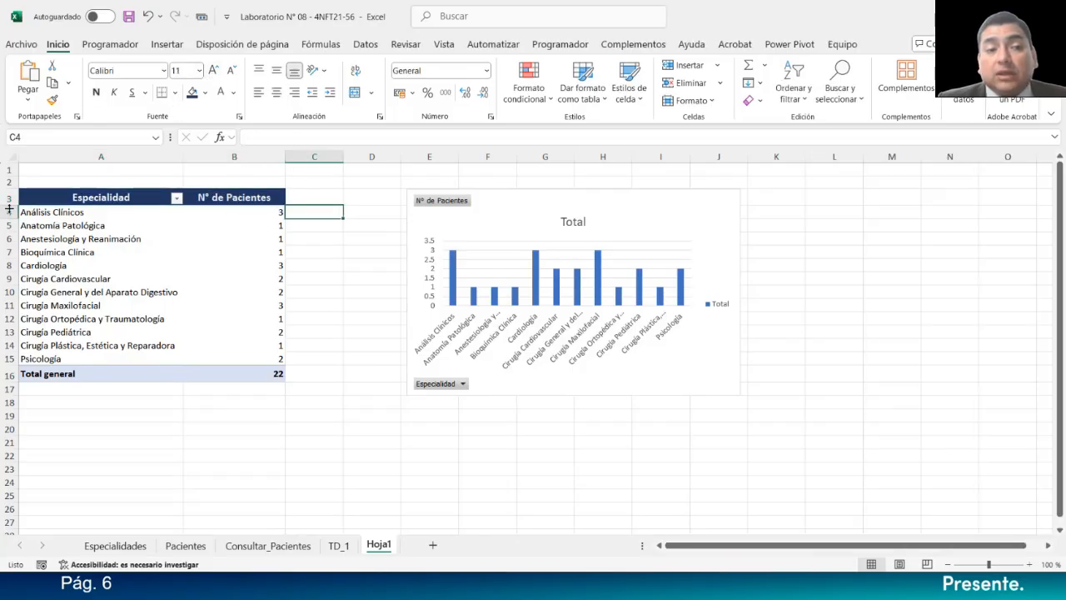
# Step: Increase the height of header row 3 slightly and reselect the Especialidad header
pyautogui.moveTo(4, 204); pyautogui.dragTo(4, 208)
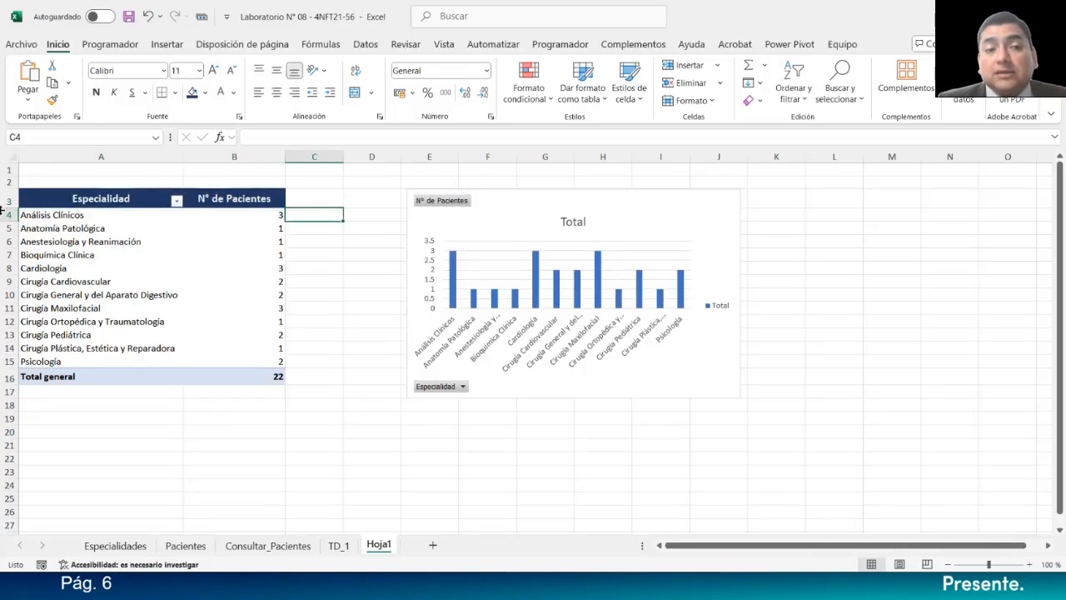
pyautogui.click(84, 367)
pyautogui.click(234, 198)
pyautogui.click(142, 191)
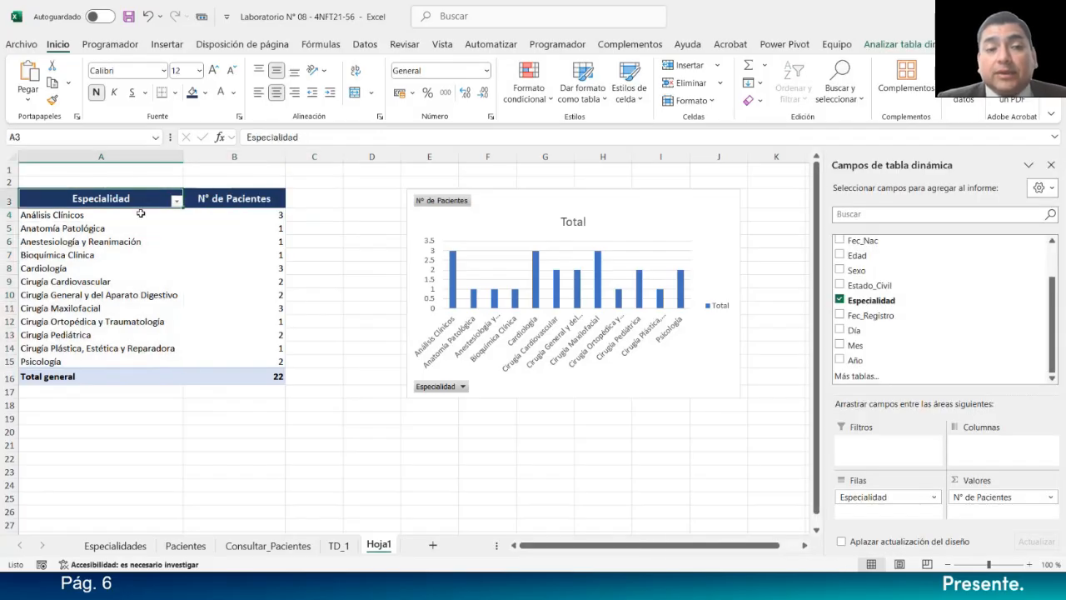
# Step: Apply the dark blue fill and white font colour to the Total general row A16:B16
pyautogui.moveTo(85, 377); pyautogui.dragTo(214, 377)
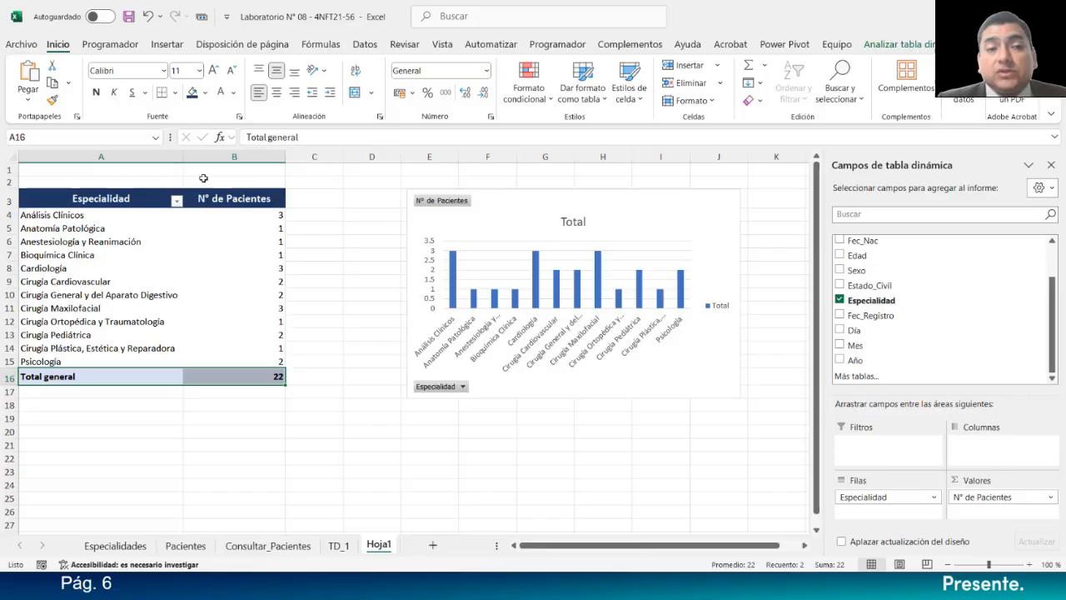
pyautogui.click(193, 92)
pyautogui.click(216, 94)
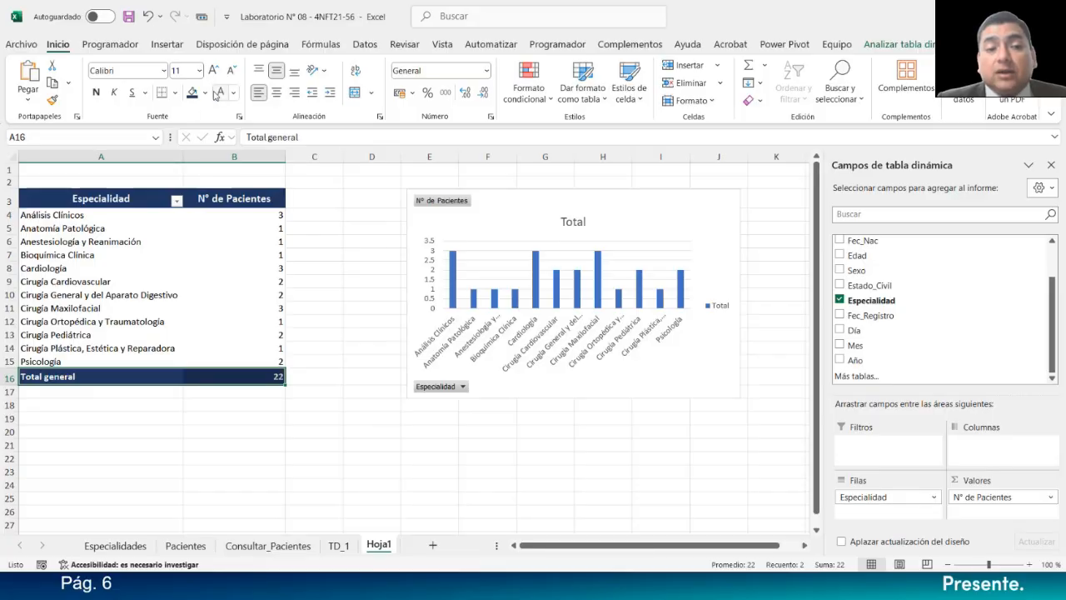
# Step: Apply all borders to the whole pivot table A3:B16
pyautogui.click(140, 405)
pyautogui.moveTo(73, 218); pyautogui.dragTo(214, 374)
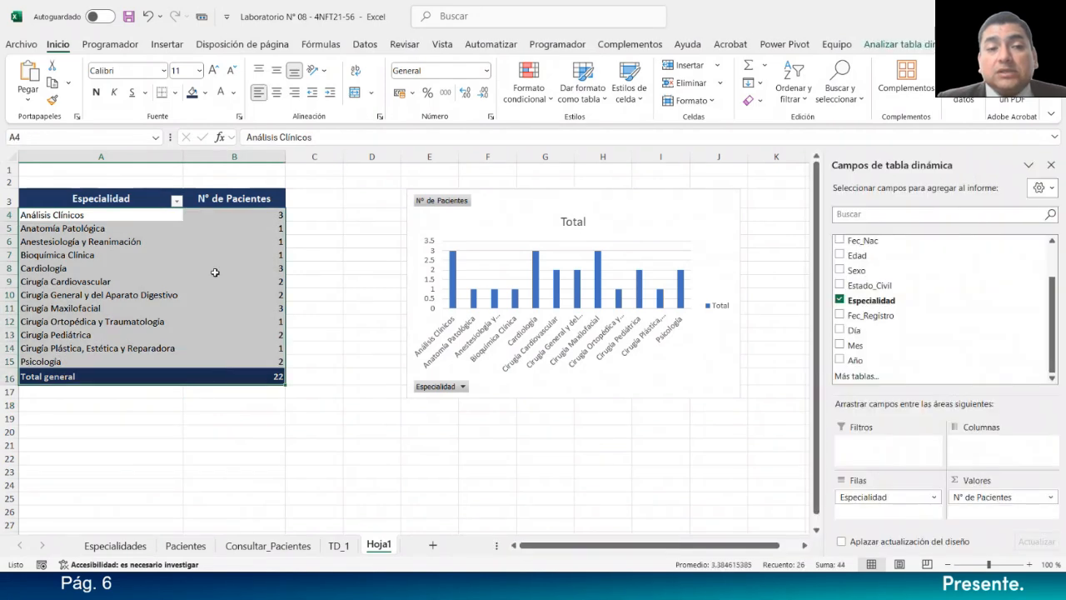
pyautogui.moveTo(63, 198); pyautogui.dragTo(272, 372)
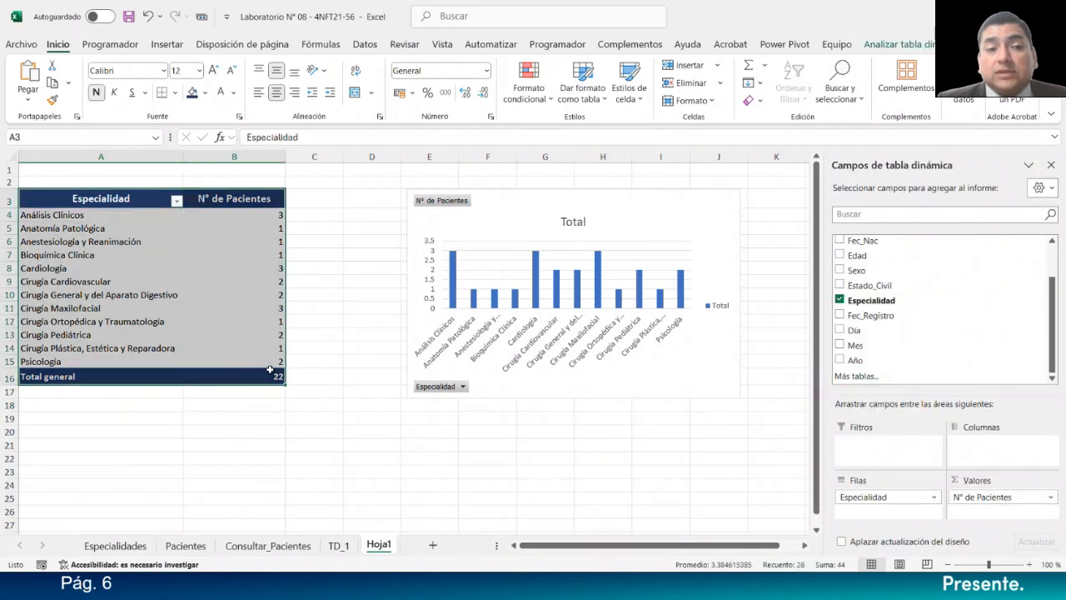
pyautogui.click(175, 92)
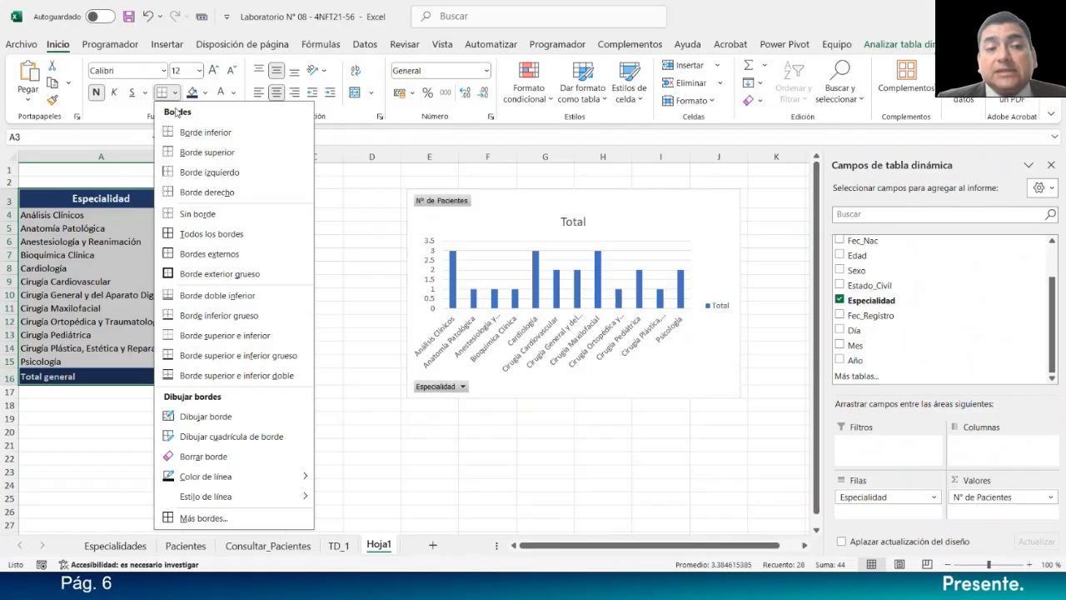
pyautogui.click(166, 234)
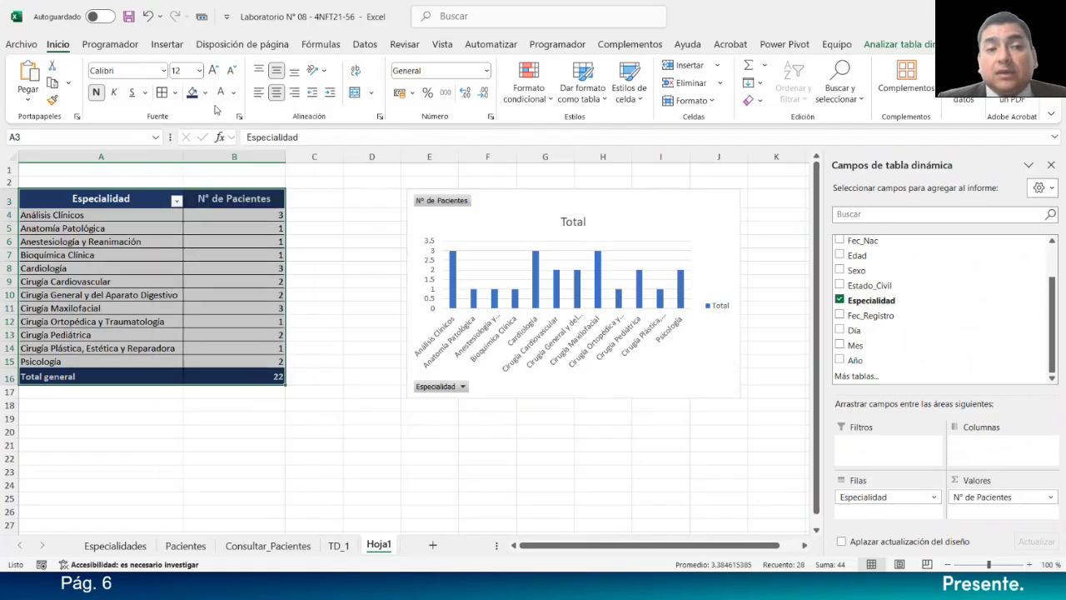
# Step: Change the border line colour of the pivot table to the standard dark blue
pyautogui.click(175, 93)
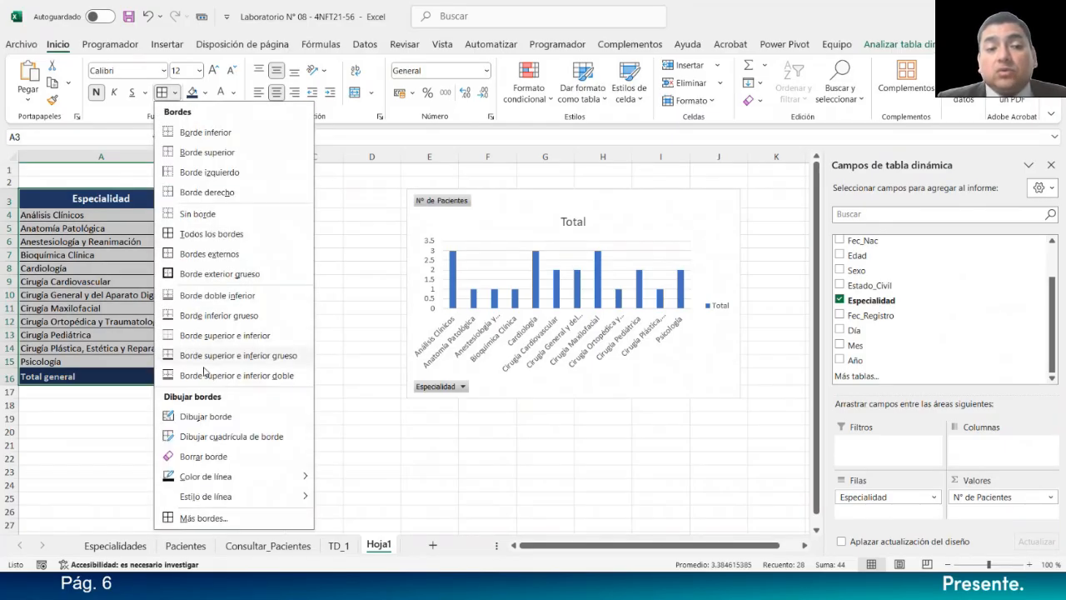
pyautogui.moveTo(270, 481)
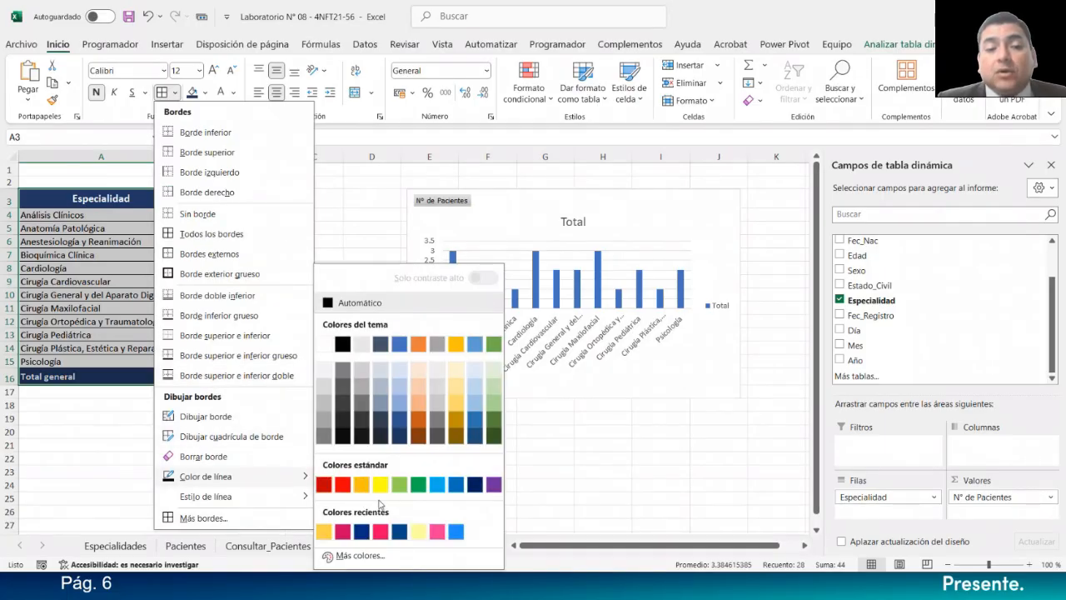
pyautogui.click(475, 484)
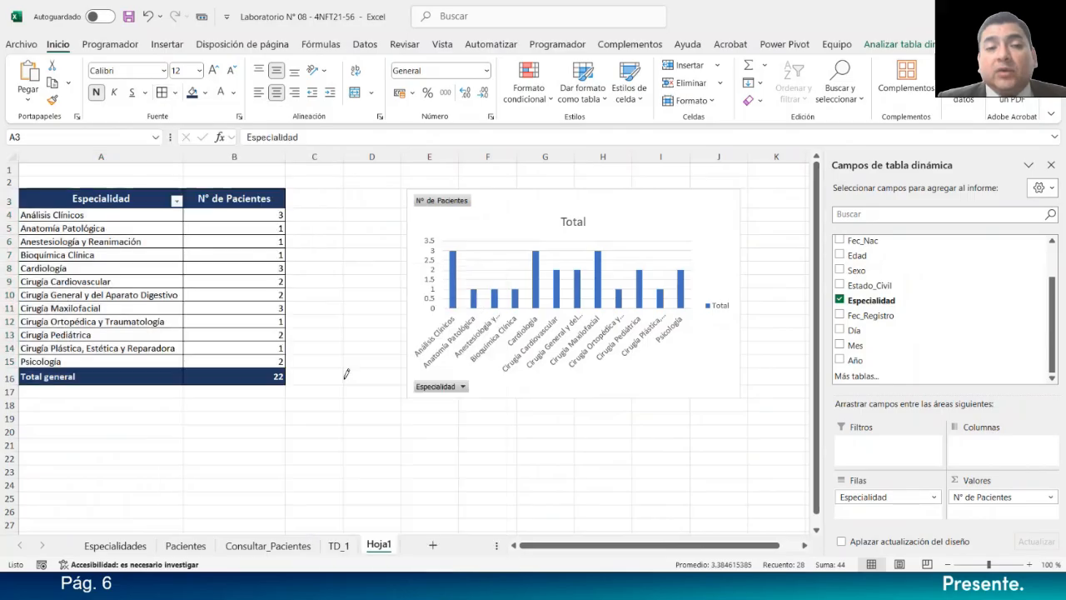
pyautogui.click(339, 255)
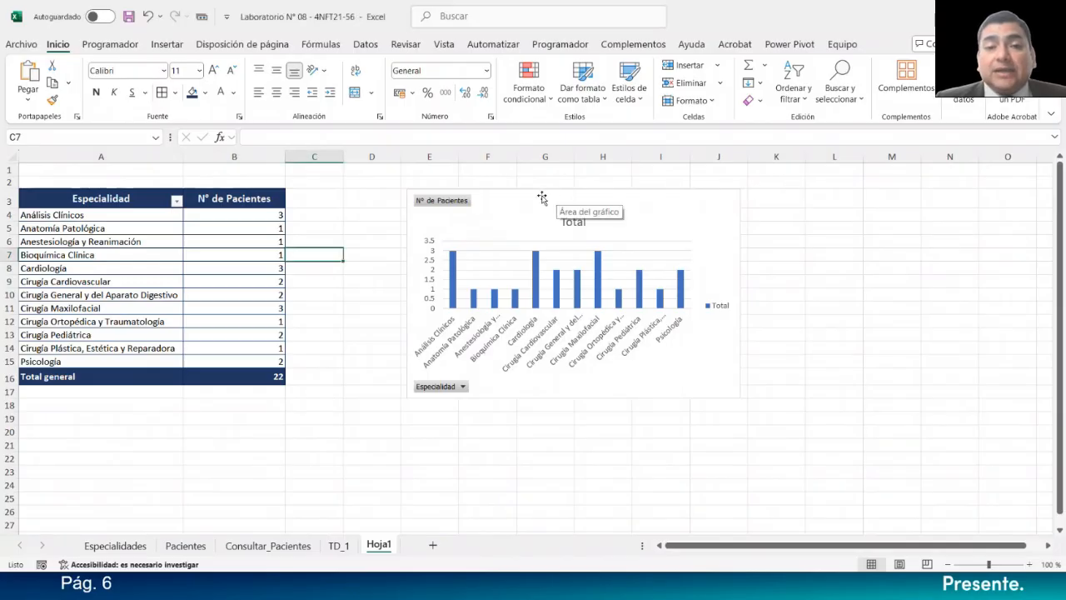
# Step: Move the pivot chart closer to the pivot table and enlarge it slightly
pyautogui.moveTo(543, 197); pyautogui.dragTo(455, 197)
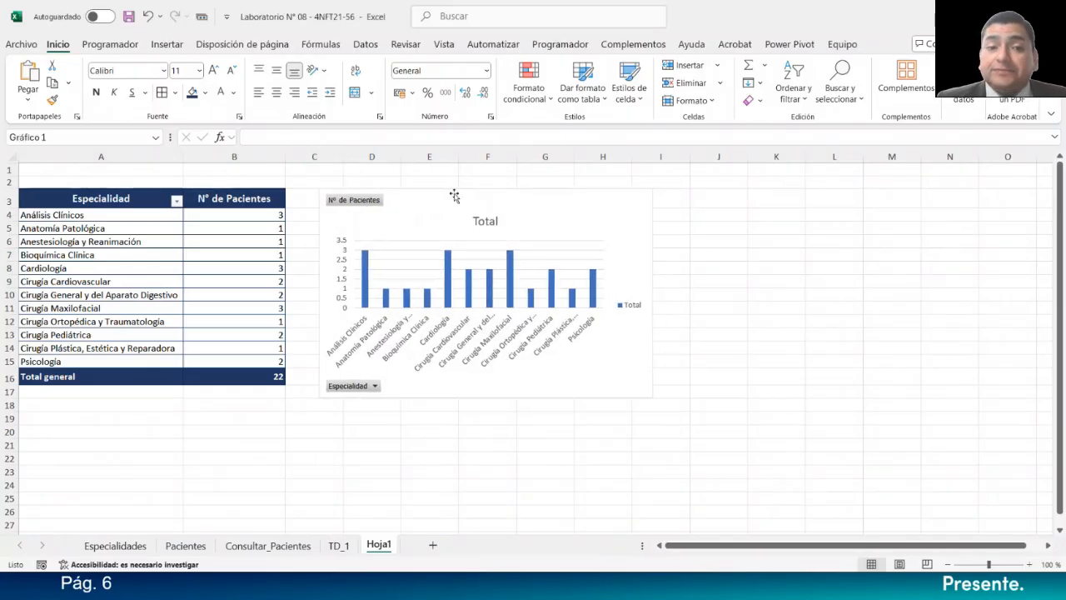
pyautogui.moveTo(655, 399); pyautogui.dragTo(713, 407)
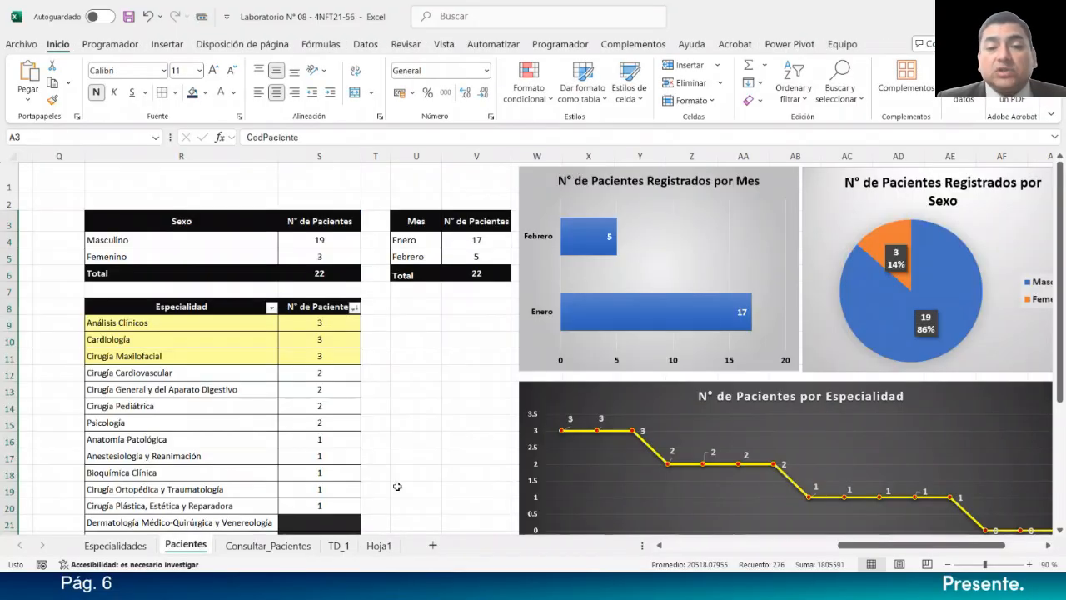
# Step: Examine the N° de Pacientes por Especialidad line chart on the Pacientes sheet and return to Hoja1
pyautogui.keyDown('ctrl'); pyautogui.scroll(2, 439, 512); pyautogui.keyUp('ctrl')
pyautogui.moveTo(923, 549); pyautogui.dragTo(964, 547)
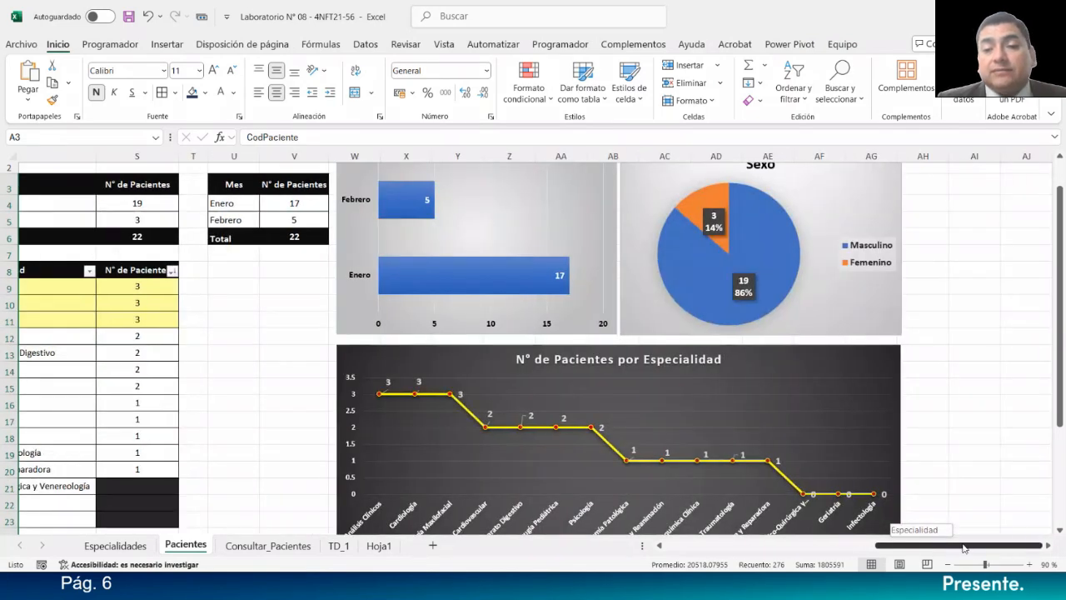
pyautogui.click(644, 399)
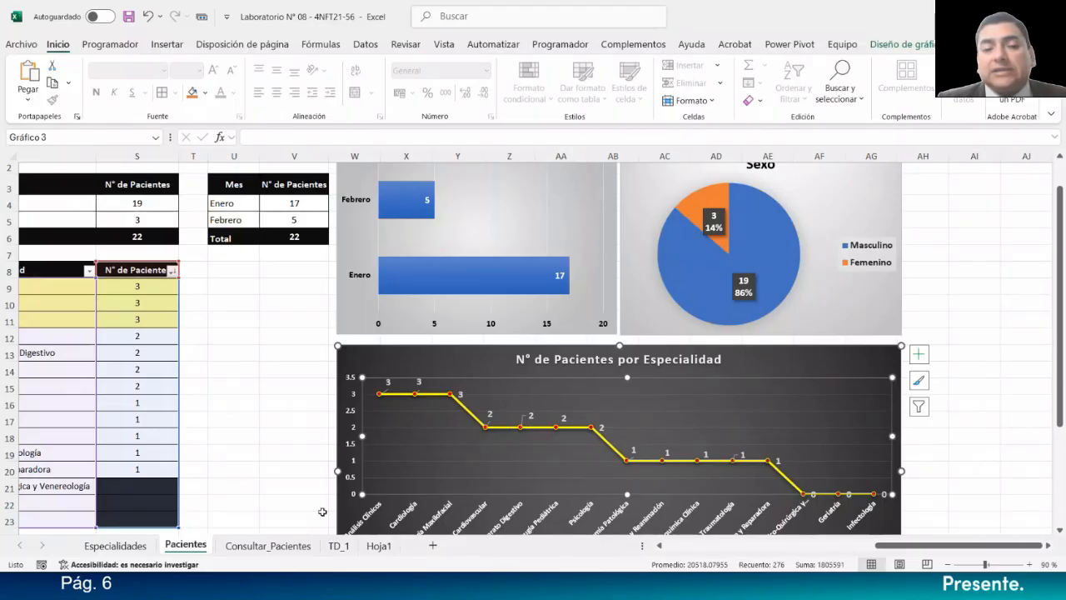
pyautogui.click(379, 546)
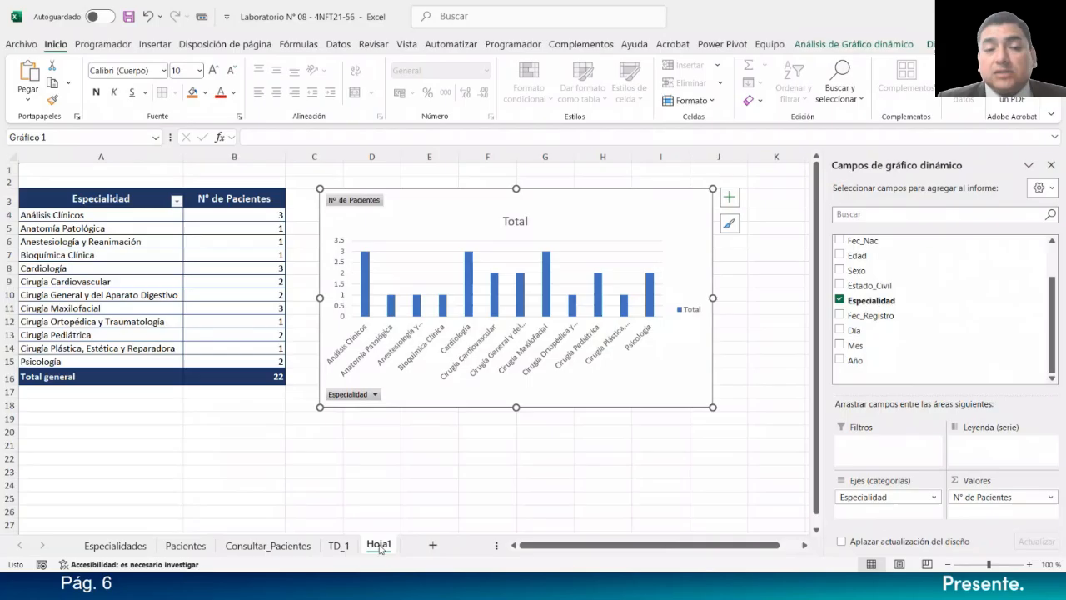
# Step: Select the pivot chart on Hoja1 and bring up its design options
pyautogui.click(604, 180)
pyautogui.click(602, 193)
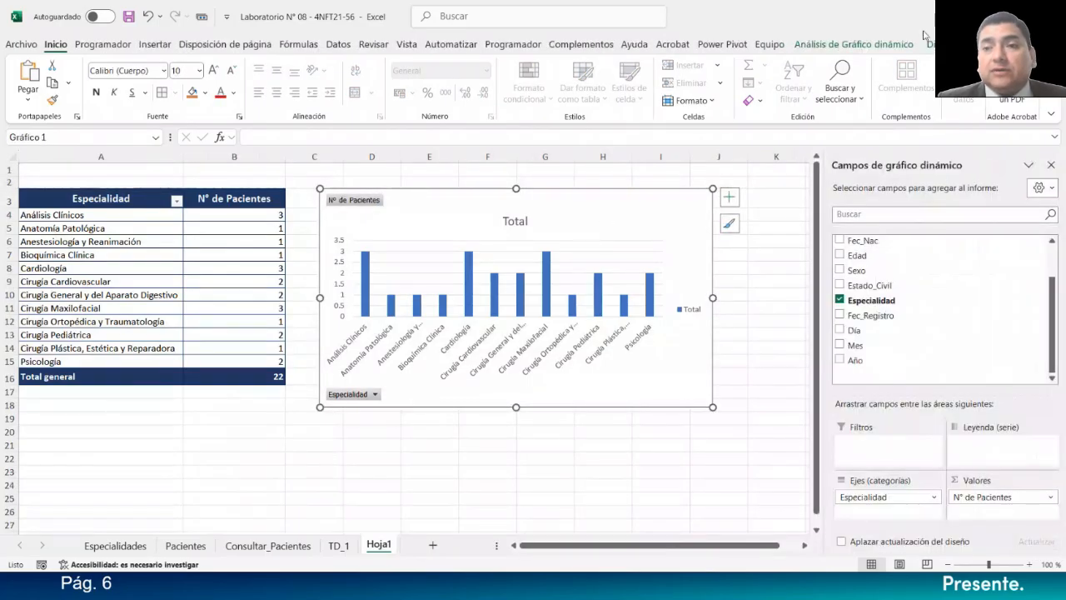
pyautogui.click(930, 45)
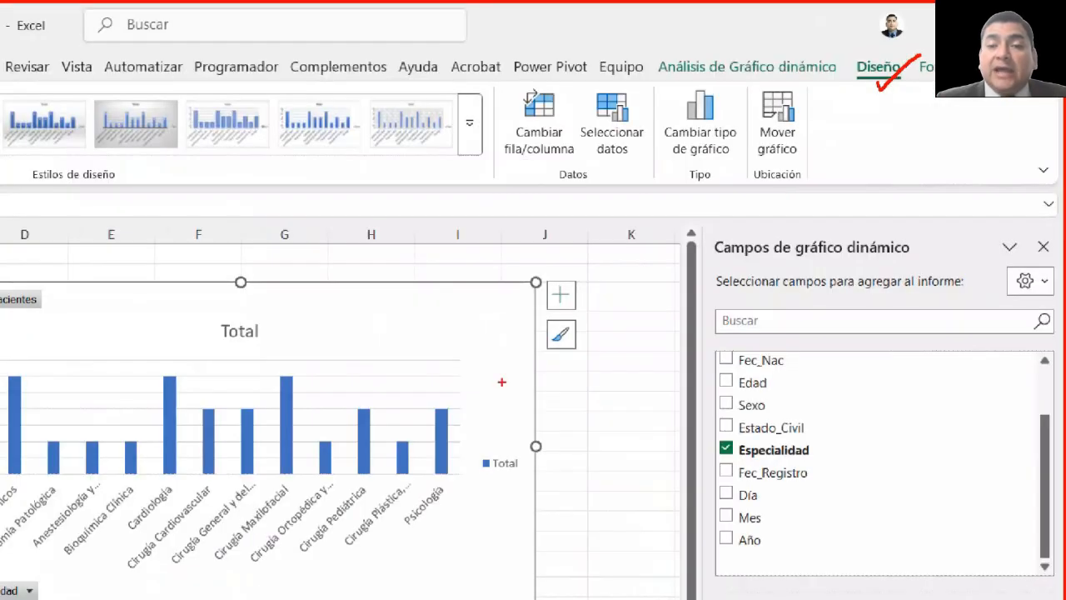
pyautogui.moveTo(463, 347)
pyautogui.mouseDown()
pyautogui.moveTo(547, 374)
pyautogui.moveTo(764, 88)
pyautogui.moveTo(848, 67)
pyautogui.moveTo(828, 76)
pyautogui.mouseUp()
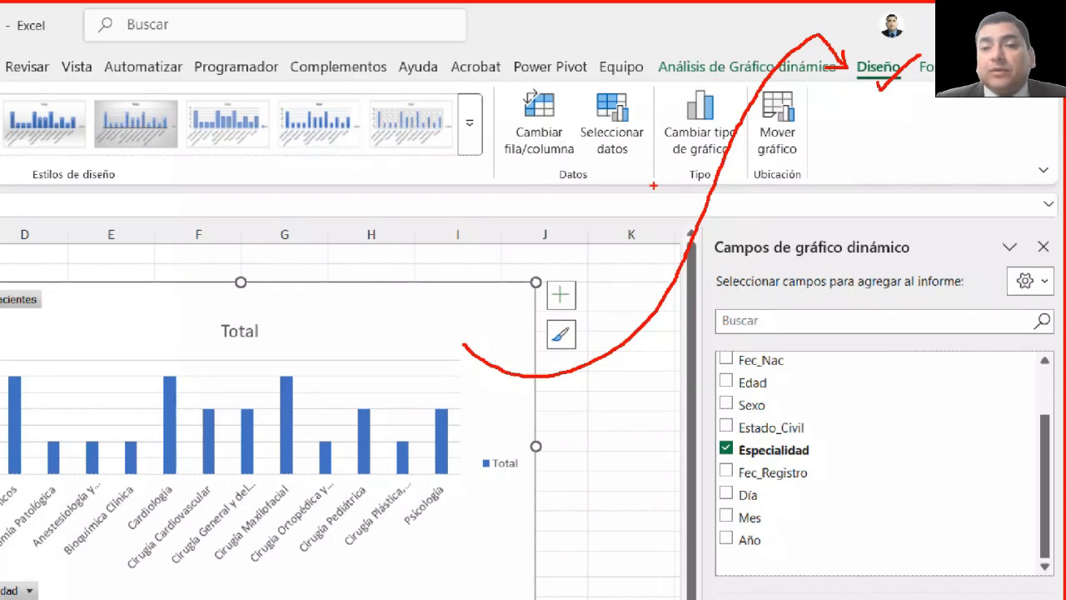
pyautogui.moveTo(626, 222); pyautogui.dragTo(670, 155)
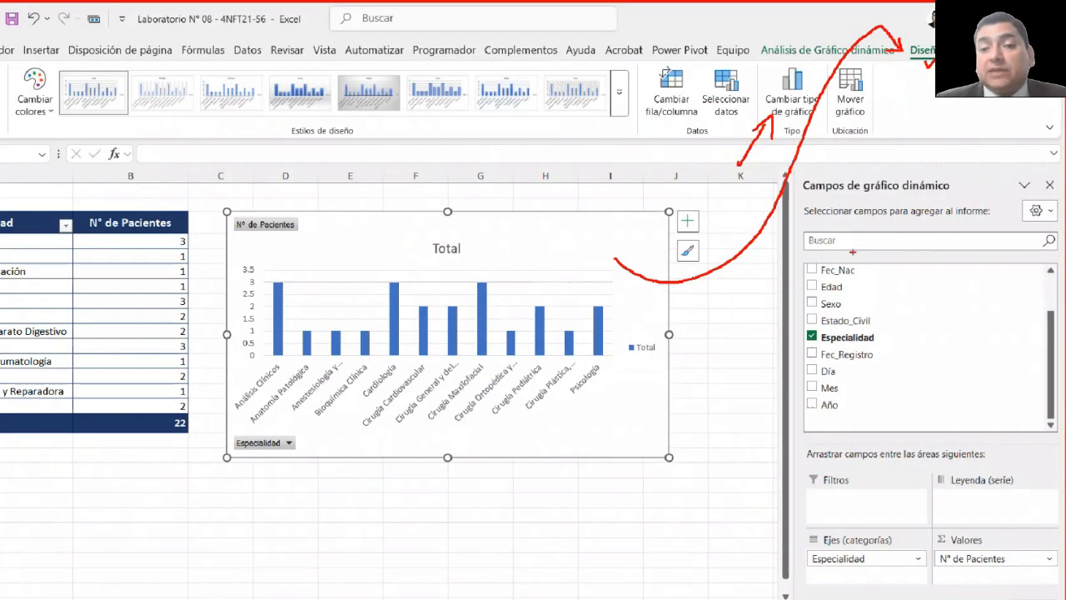
pyautogui.moveTo(649, 321)
pyautogui.mouseDown()
pyautogui.moveTo(662, 336)
pyautogui.moveTo(655, 331)
pyautogui.mouseUp()
pyautogui.press('Escape')
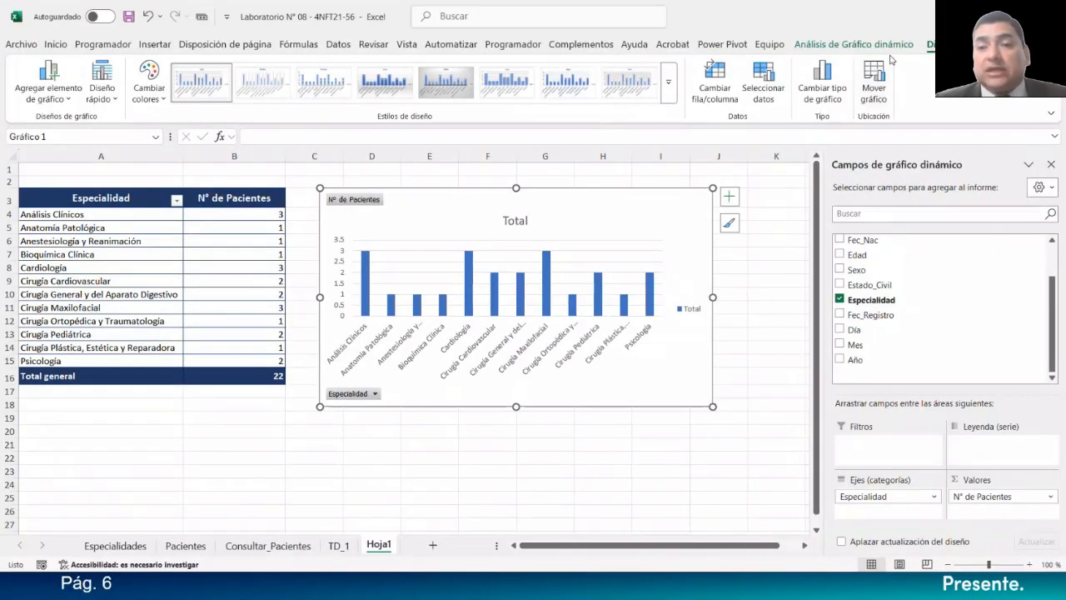
# Step: Change the pivot chart type to a Línea apilada con marcadores line chart
pyautogui.click(822, 84)
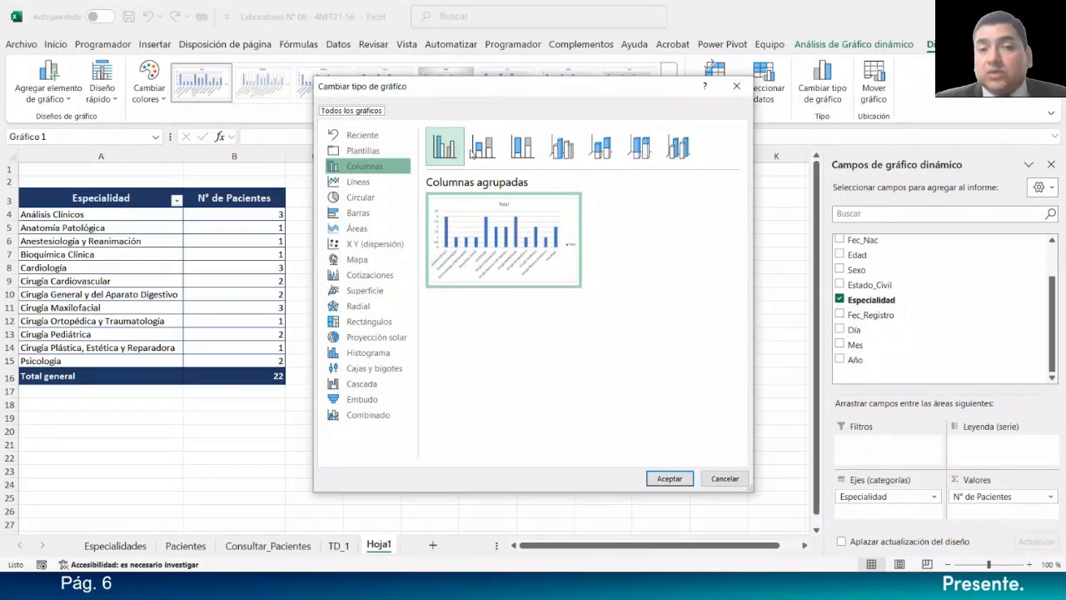
pyautogui.moveTo(458, 209)
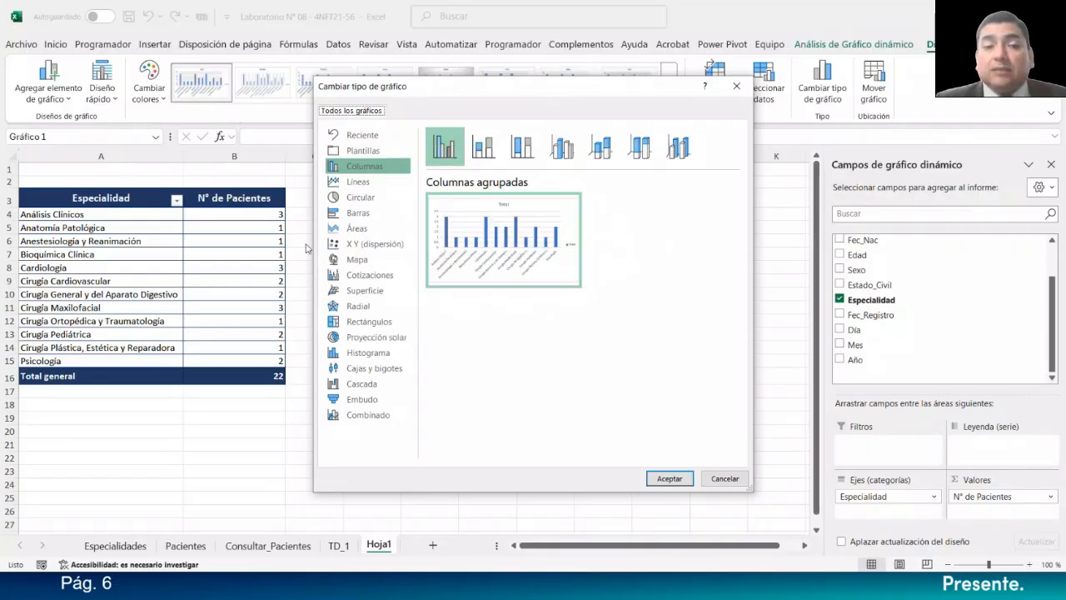
pyautogui.click(348, 185)
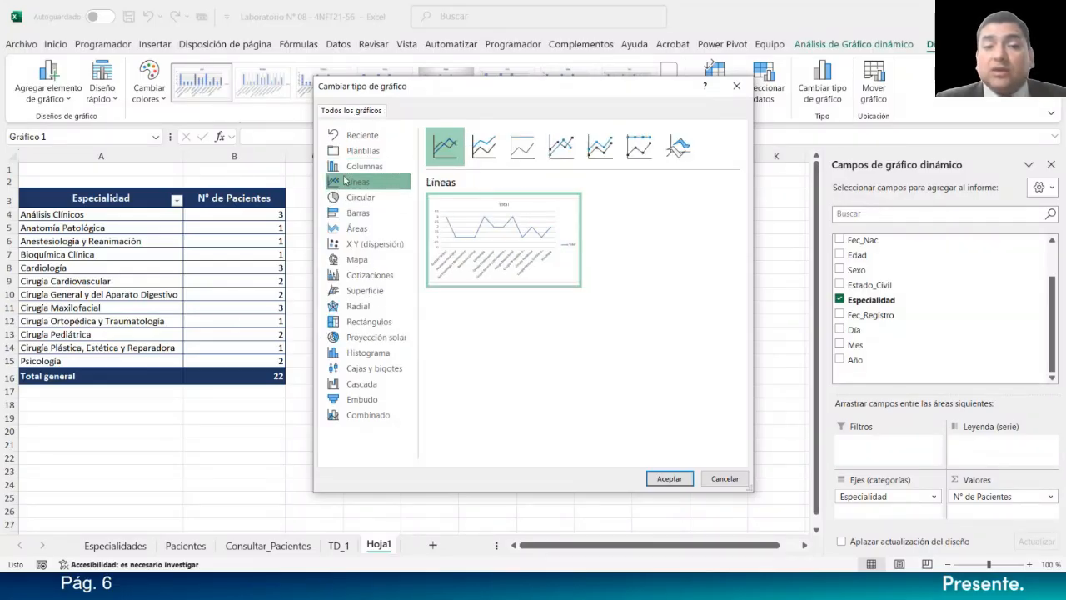
pyautogui.click(600, 148)
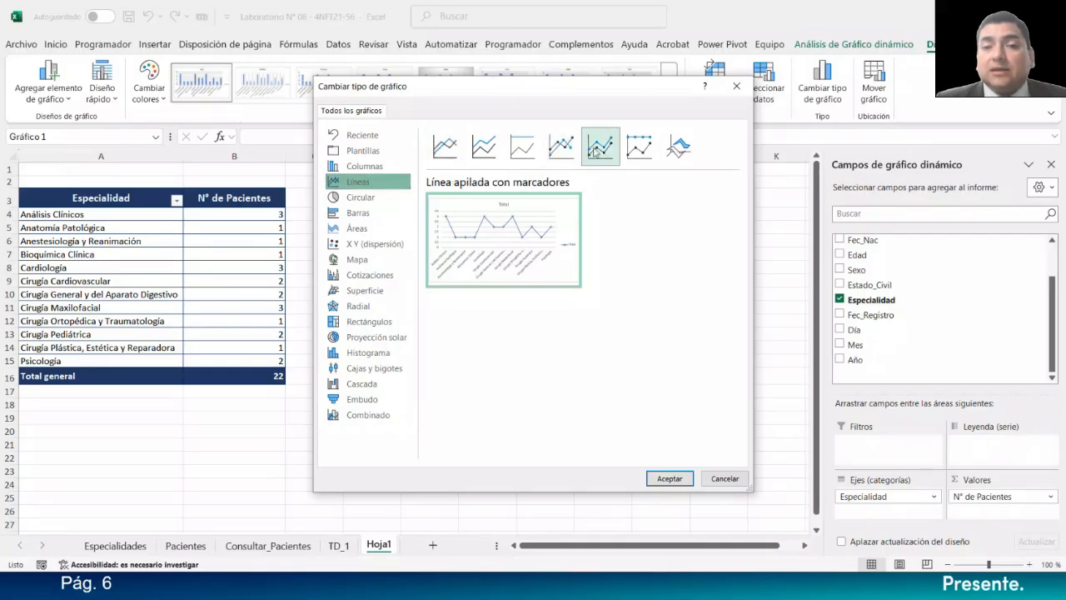
pyautogui.click(573, 147)
pyautogui.click(588, 159)
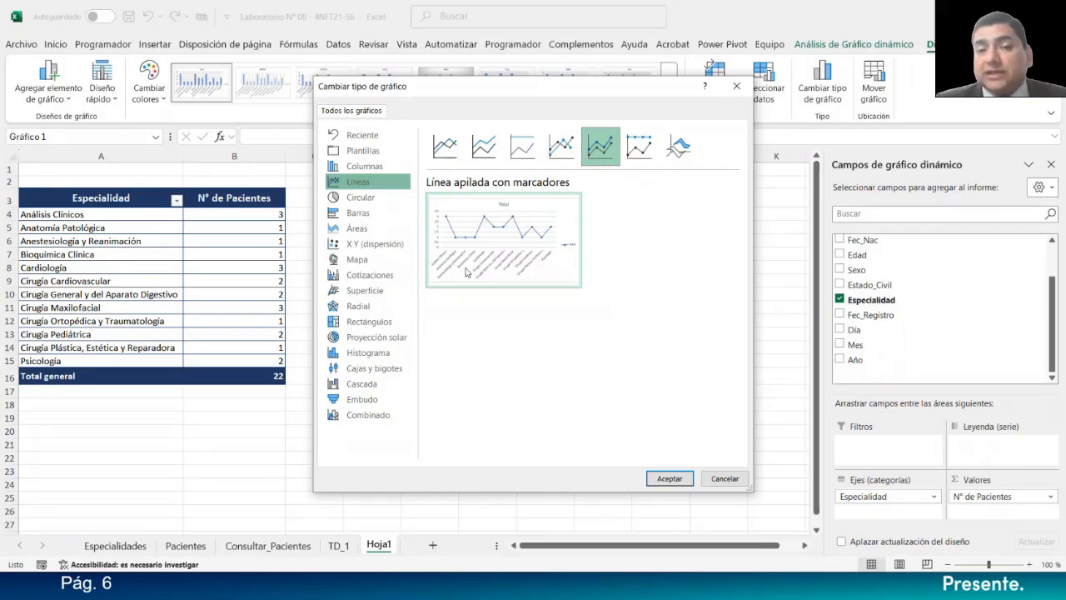
pyautogui.click(681, 482)
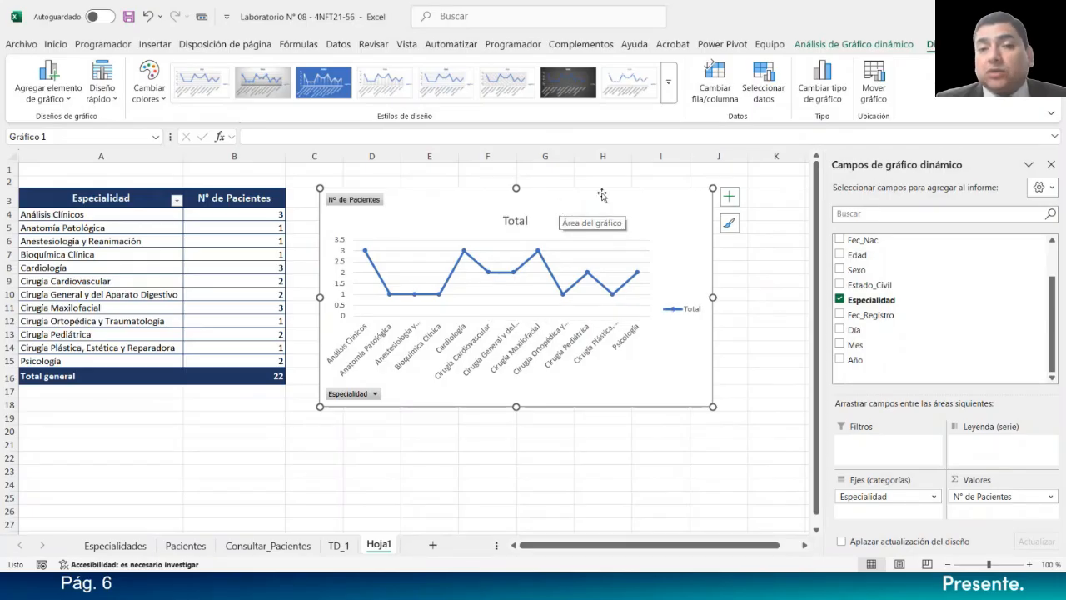
# Step: Apply the dark grey gradient chart style to the pivot chart
pyautogui.click(670, 95)
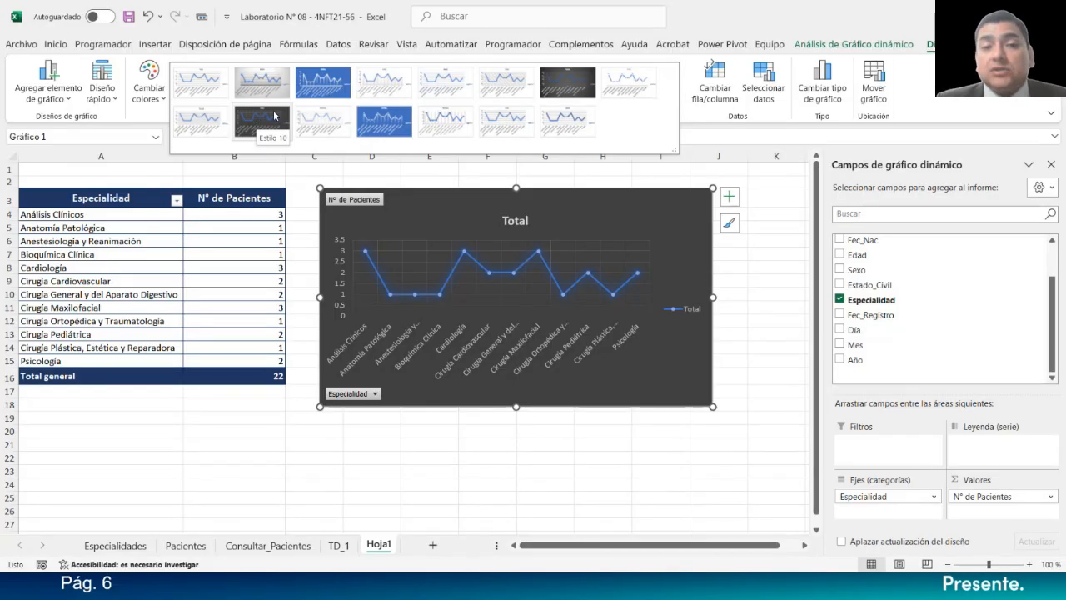
pyautogui.click(563, 86)
# Step: Make the pivot chart's category axis labels bold and white, and its value axis labels bold
pyautogui.click(465, 350)
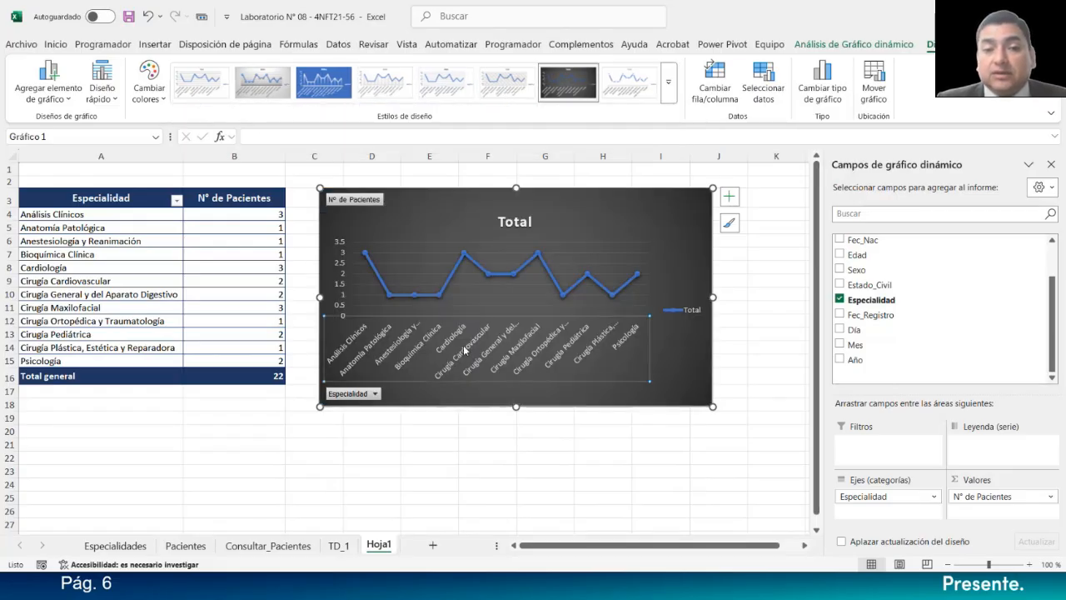
pyautogui.click(56, 44)
pyautogui.click(95, 91)
pyautogui.click(233, 93)
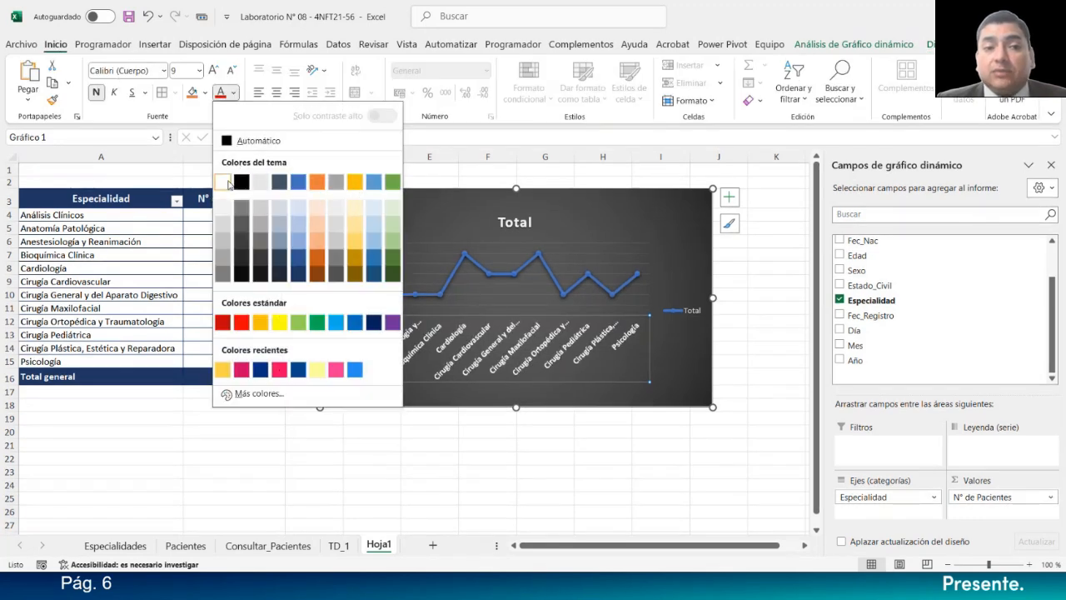
pyautogui.click(225, 182)
pyautogui.click(342, 264)
pyautogui.click(96, 92)
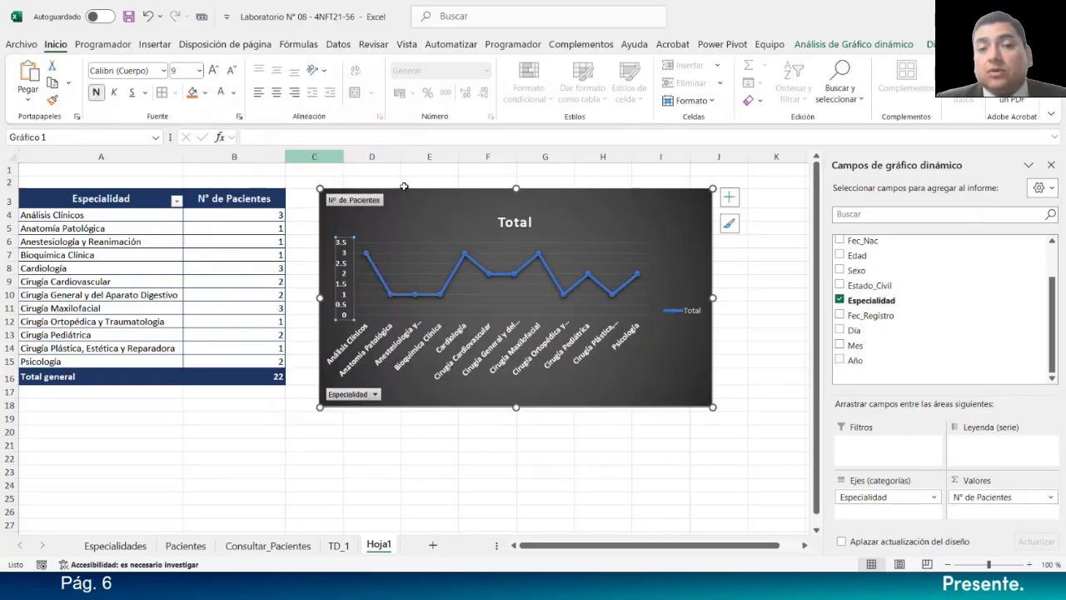
# Step: Change the pivot chart's title to "N° DE PACIENTES ATENDIDOS POR ESPECIALIDAD"
pyautogui.press('Up')
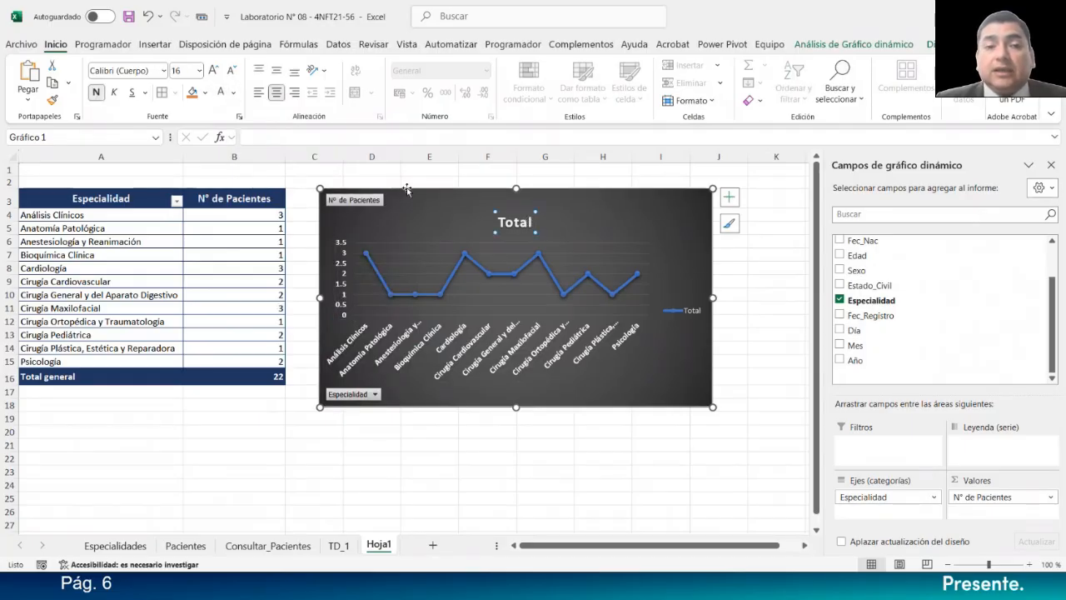
pyautogui.doubleClick(516, 224)
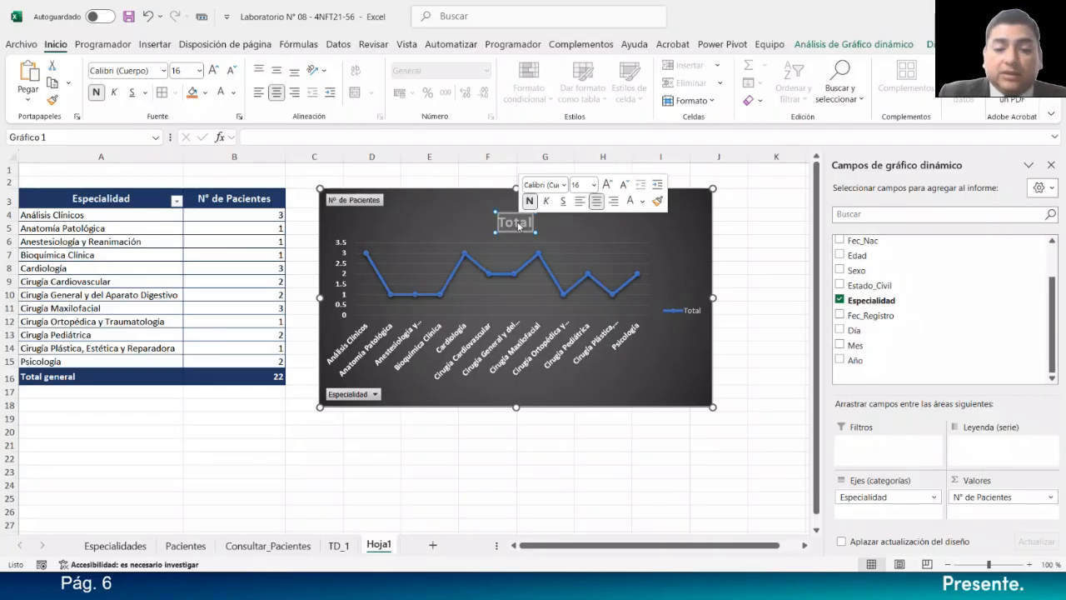
pyautogui.write('N°')
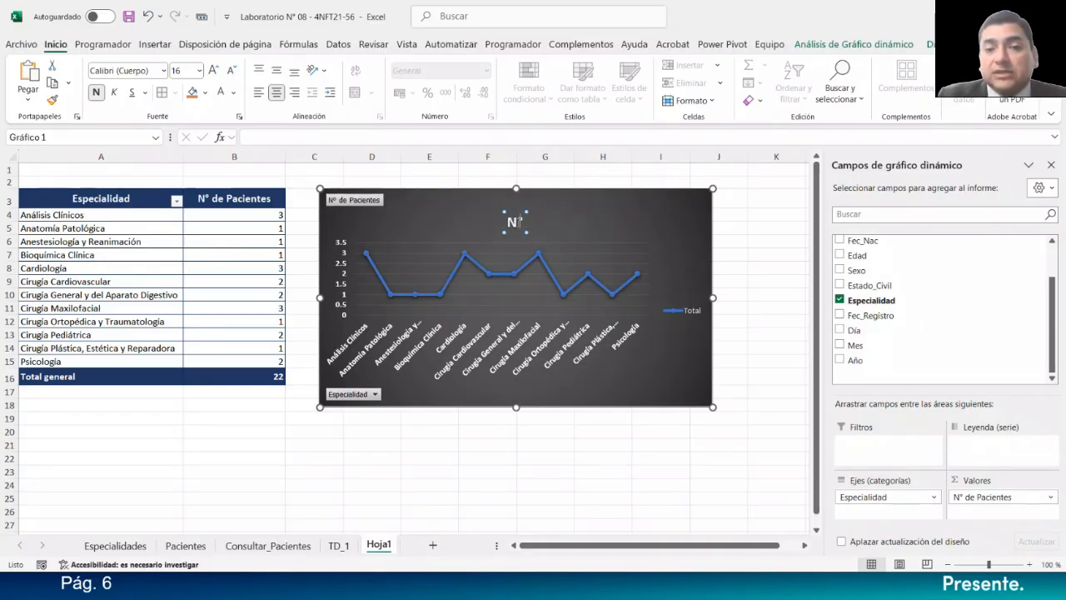
pyautogui.write(' DE')
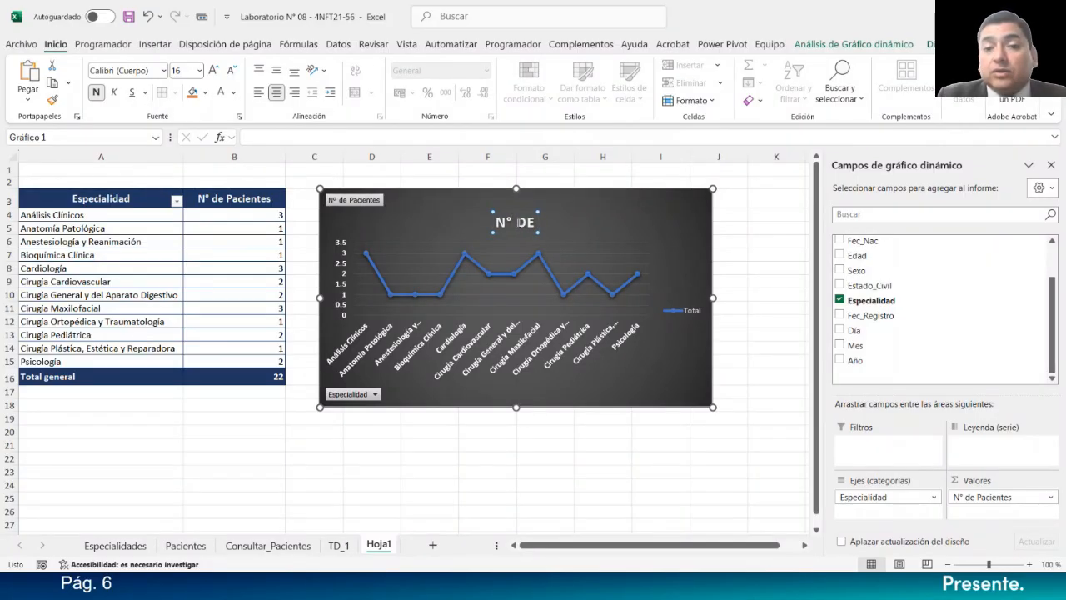
pyautogui.write(' PACI')
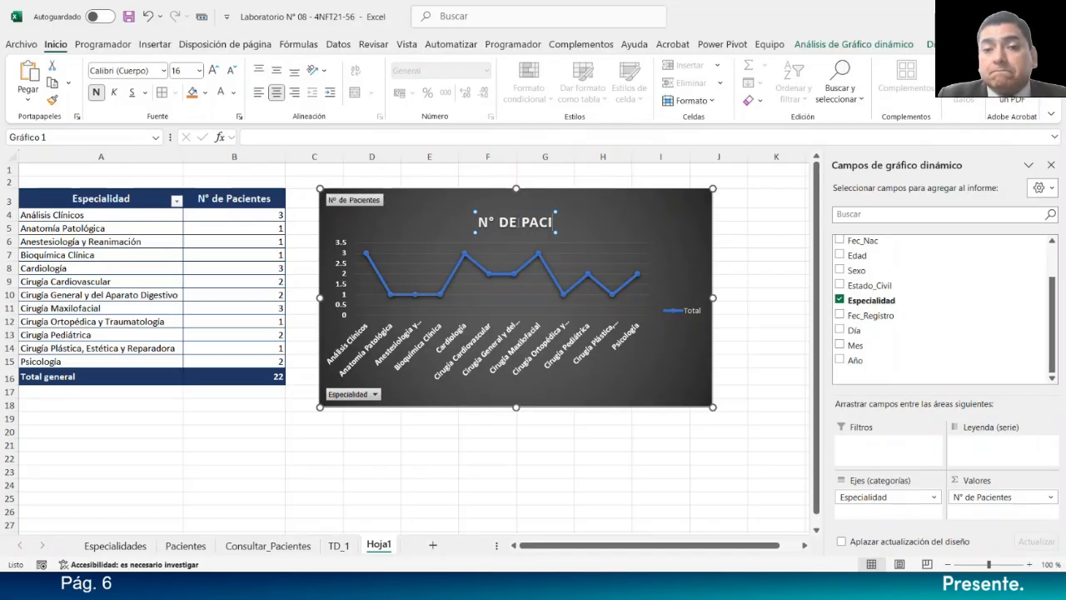
pyautogui.write('ENTES AT')
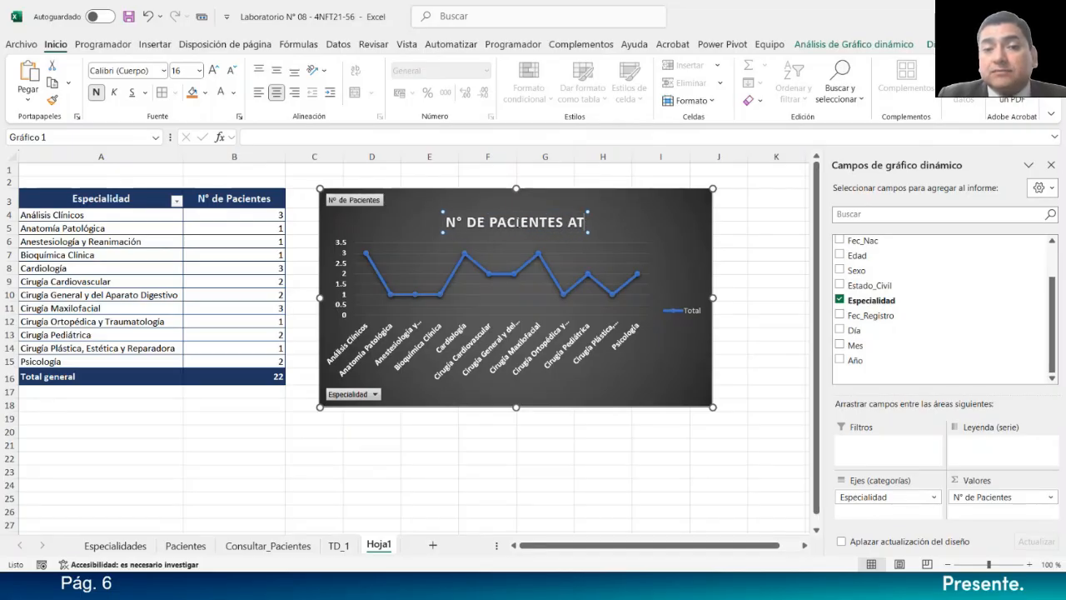
pyautogui.write('ENTIDO')
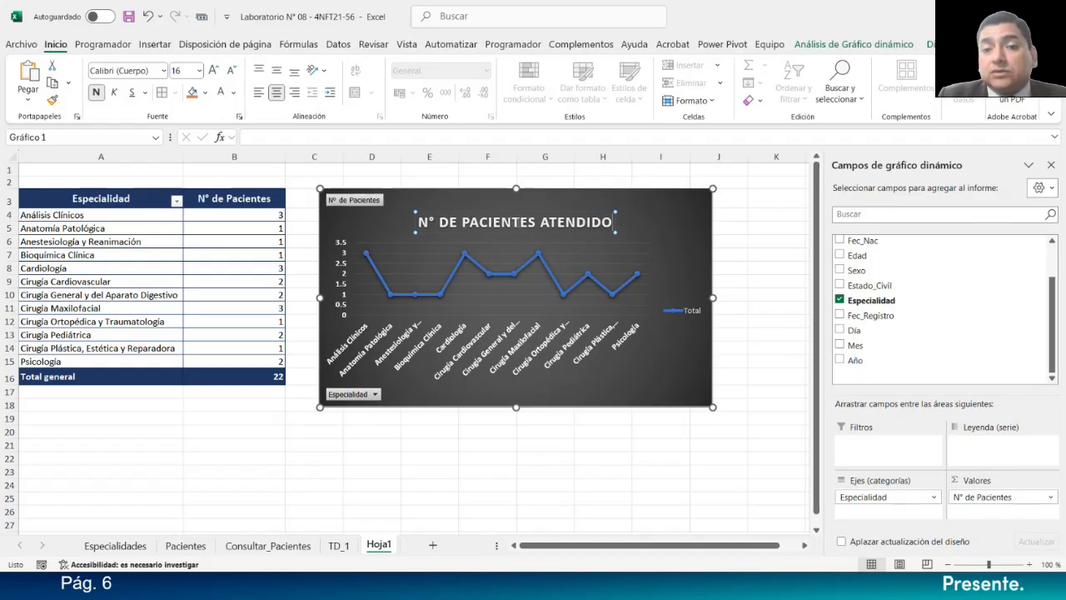
pyautogui.write('S POR ES')
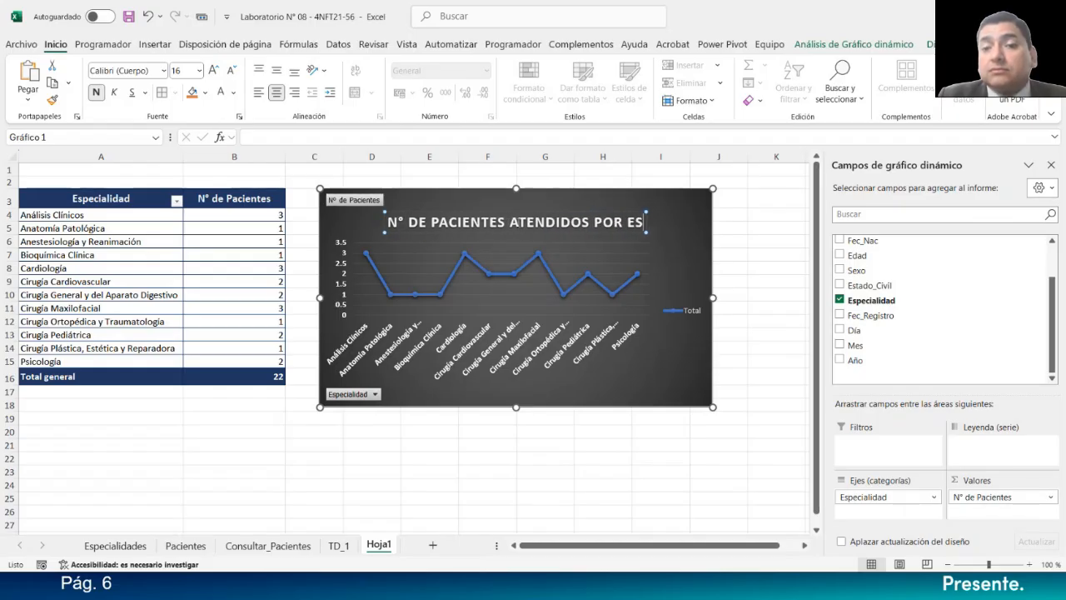
pyautogui.write('PECIALIDAD')
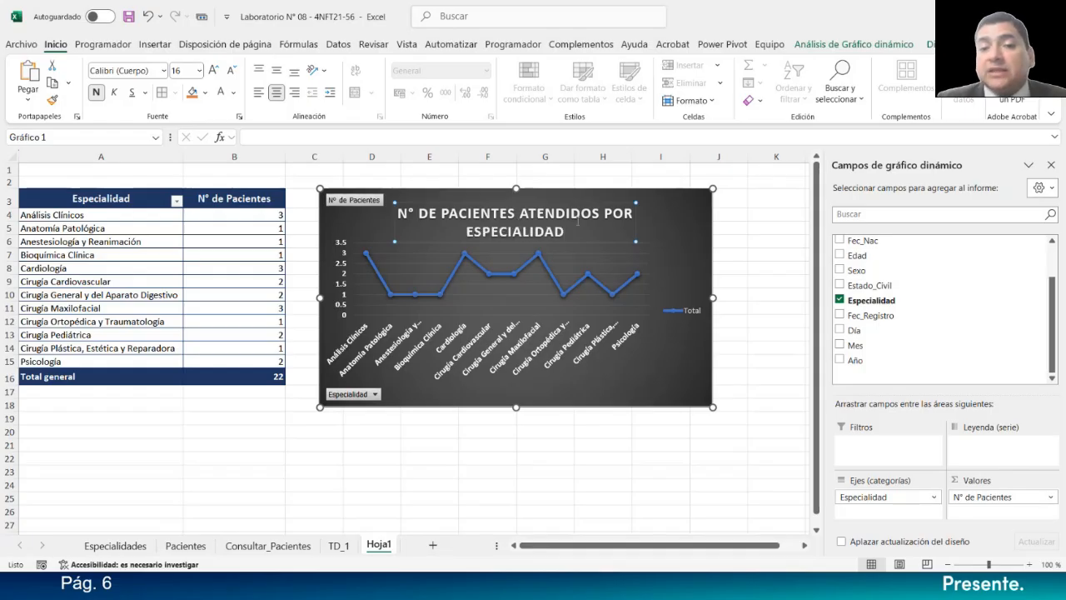
pyautogui.click(655, 228)
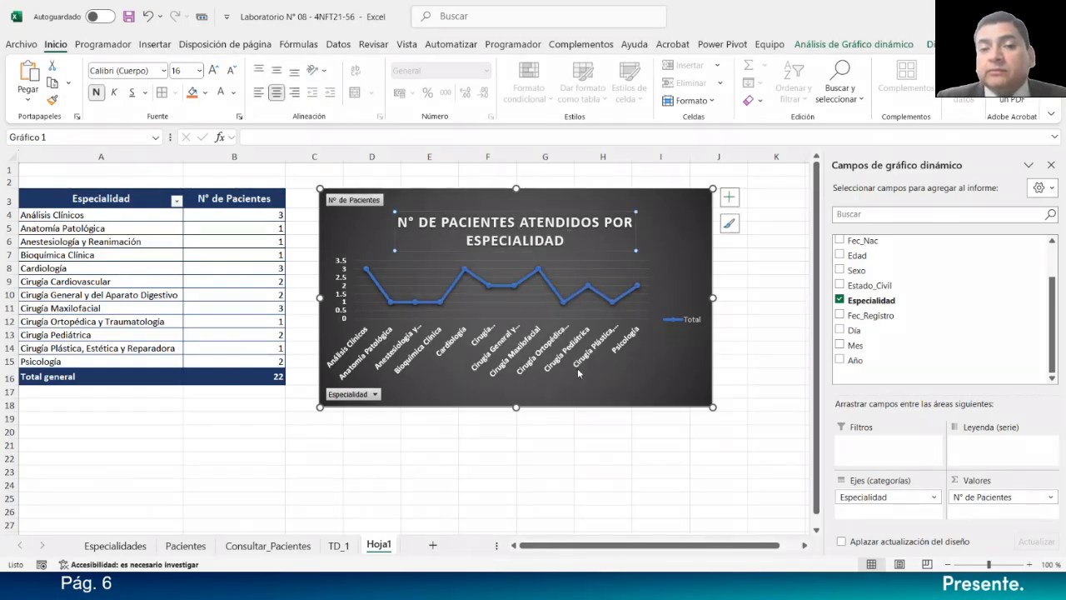
pyautogui.click(537, 420)
pyautogui.click(520, 406)
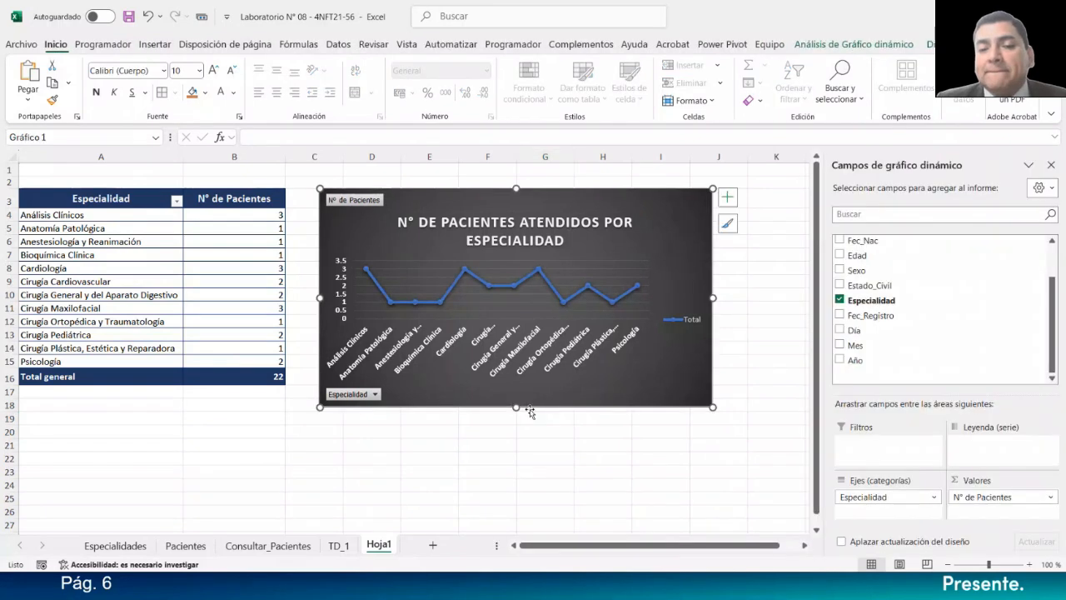
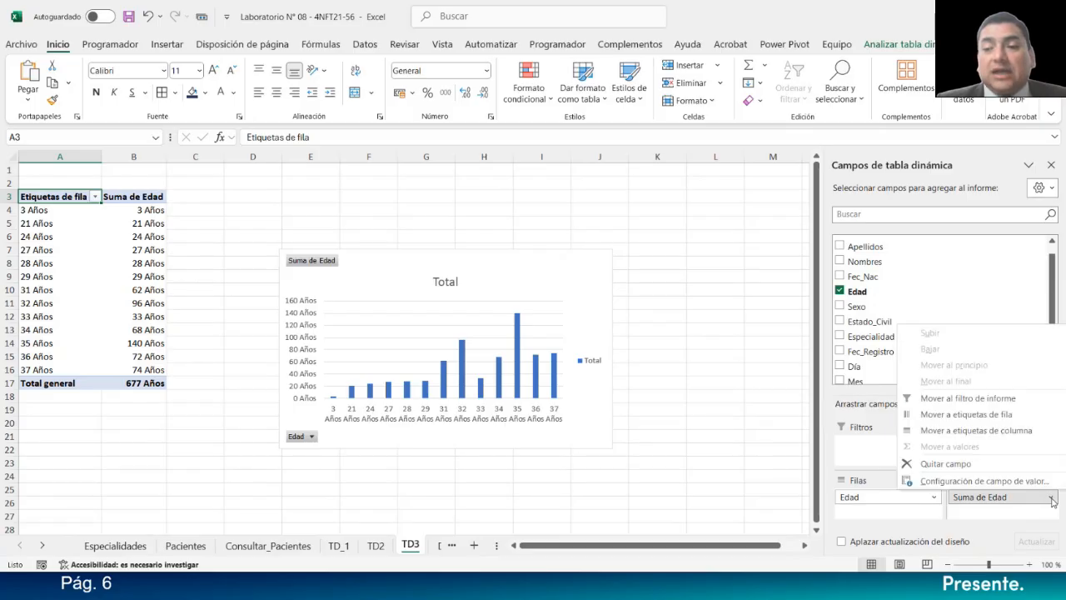
# Step: Change the summary calculation of the Suma de Edad value field in the TD3 pivot table to Recuento
pyautogui.click(1053, 498)
pyautogui.click(1053, 498)
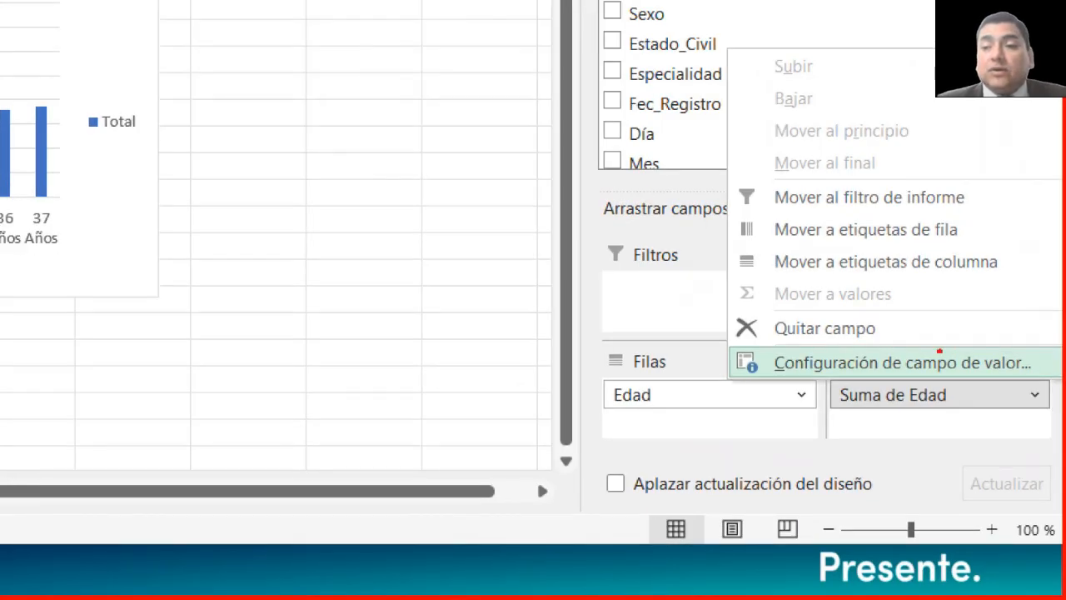
pyautogui.moveTo(940, 350); pyautogui.dragTo(980, 312)
pyautogui.moveTo(977, 398); pyautogui.dragTo(1013, 388)
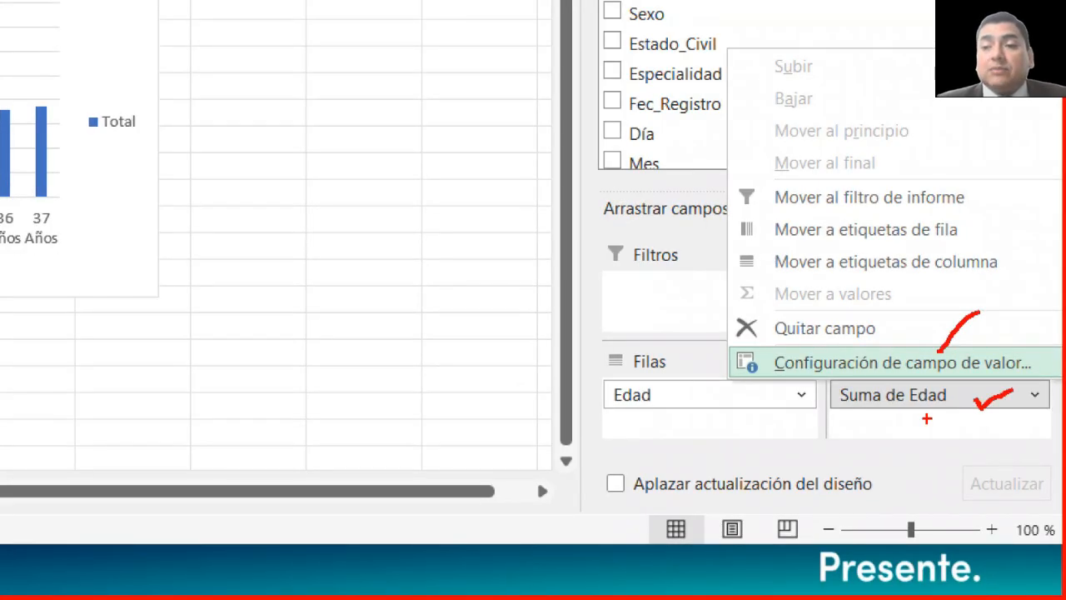
pyautogui.moveTo(959, 411); pyautogui.dragTo(836, 411)
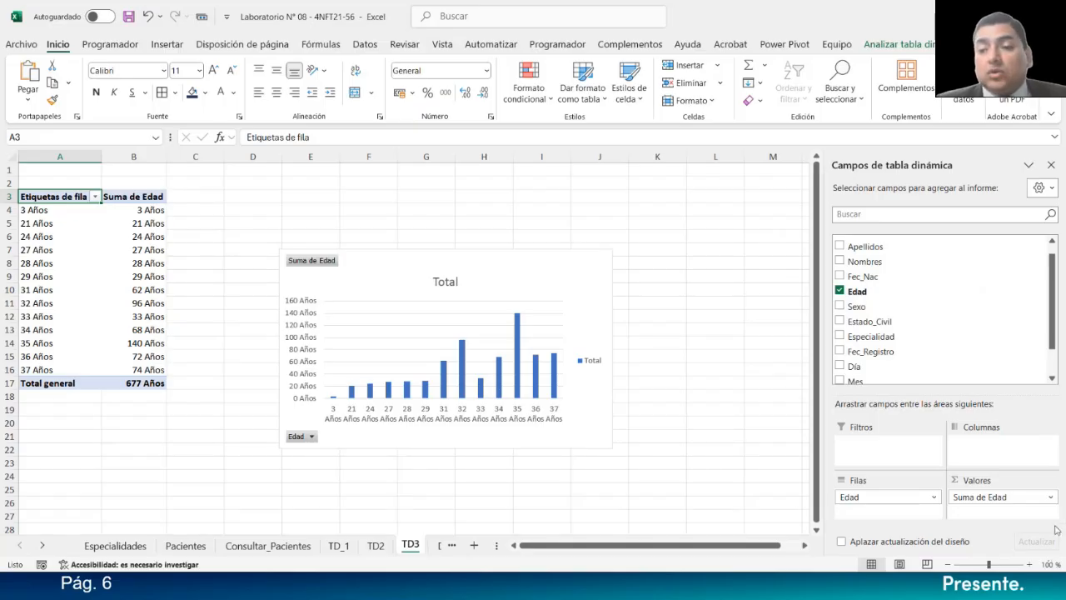
pyautogui.click(1050, 497)
pyautogui.click(920, 478)
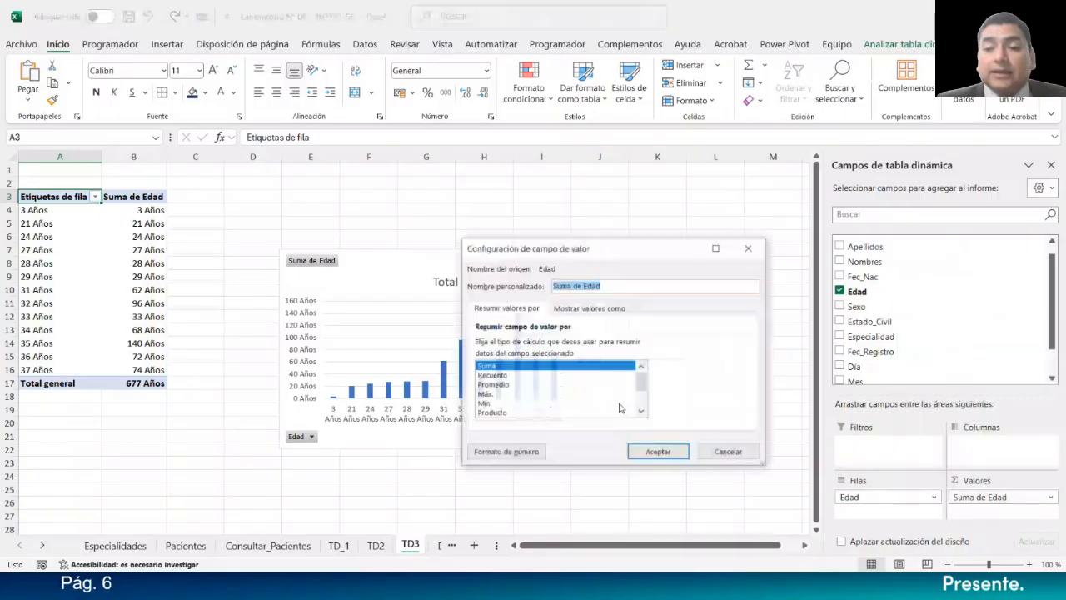
pyautogui.moveTo(544, 250); pyautogui.dragTo(318, 178)
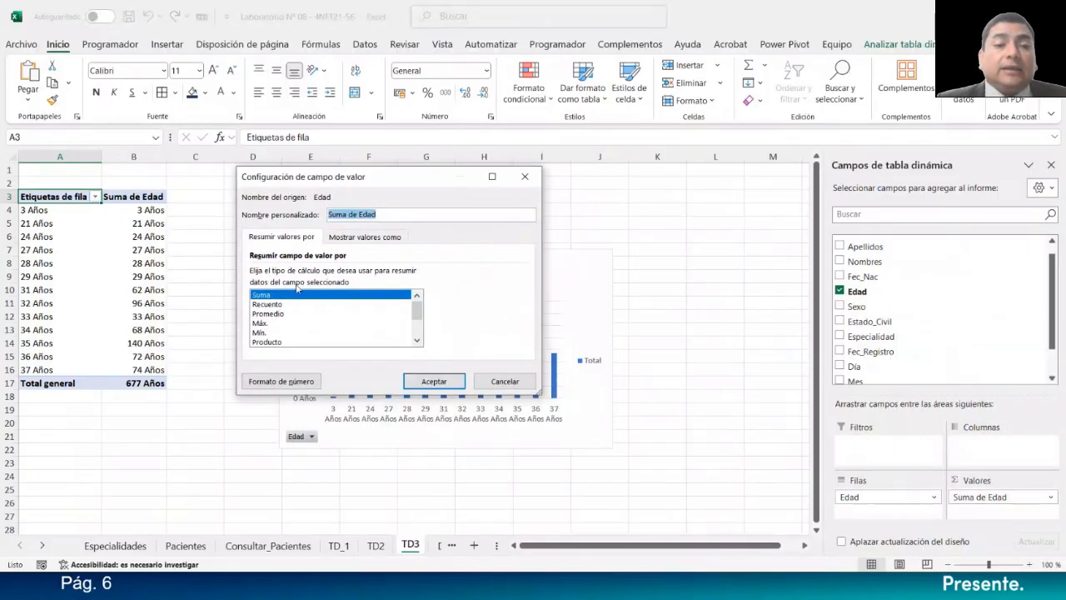
pyautogui.click(269, 304)
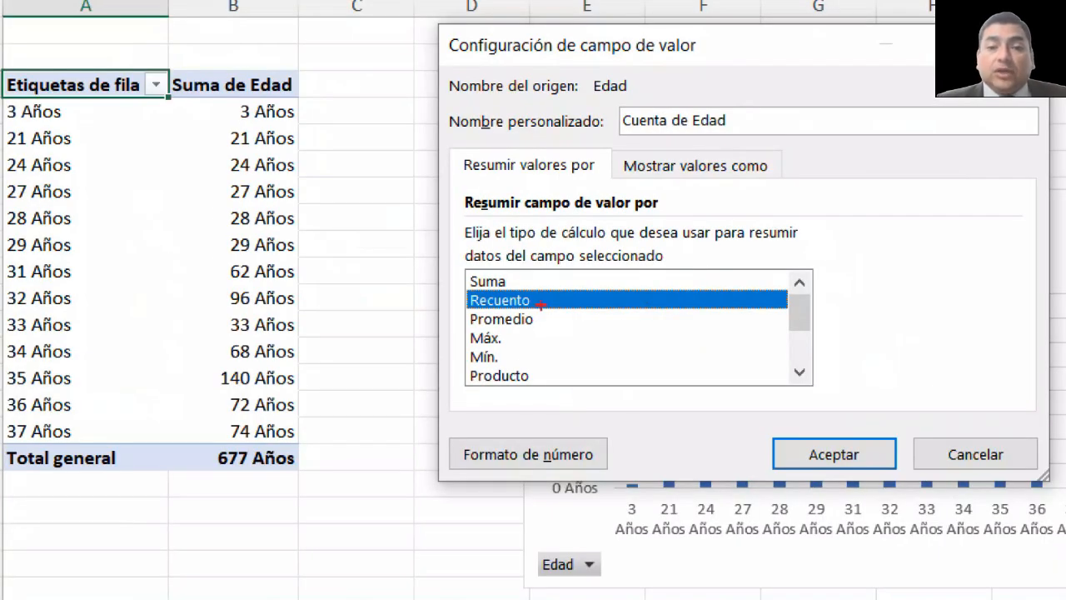
pyautogui.moveTo(541, 305)
pyautogui.mouseDown()
pyautogui.moveTo(557, 310)
pyautogui.moveTo(601, 271)
pyautogui.mouseUp()
pyautogui.moveTo(472, 304)
pyautogui.mouseDown()
pyautogui.moveTo(376, 108)
pyautogui.moveTo(292, 48)
pyautogui.moveTo(263, 62)
pyautogui.moveTo(288, 75)
pyautogui.moveTo(281, 97)
pyautogui.mouseUp()
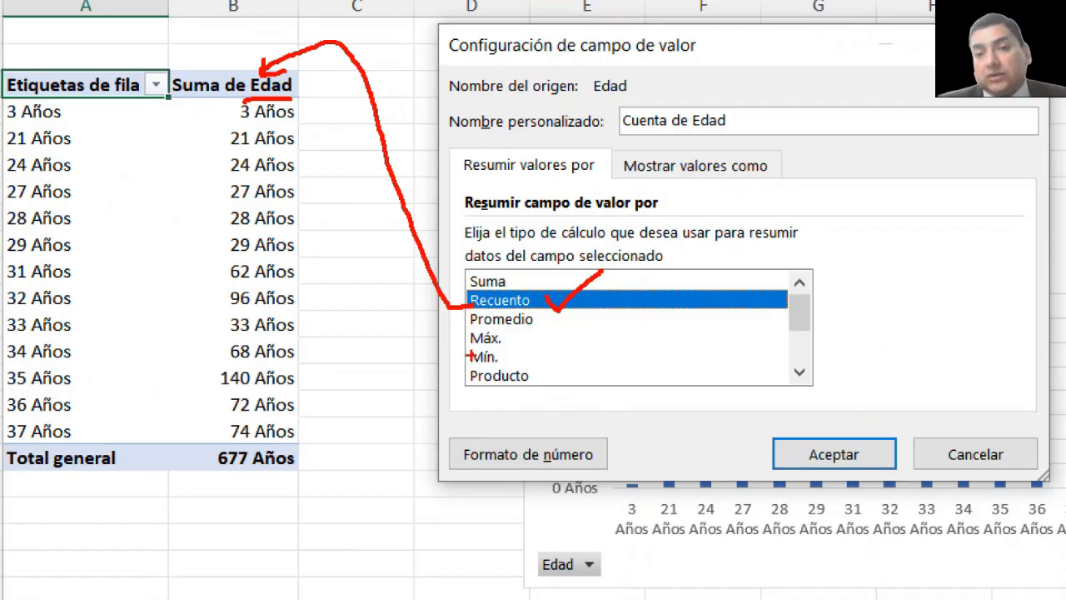
pyautogui.moveTo(742, 103)
pyautogui.mouseDown()
pyautogui.moveTo(597, 115)
pyautogui.moveTo(711, 139)
pyautogui.moveTo(742, 106)
pyautogui.mouseUp()
pyautogui.moveTo(875, 424)
pyautogui.mouseDown()
pyautogui.moveTo(873, 440)
pyautogui.moveTo(939, 374)
pyautogui.mouseUp()
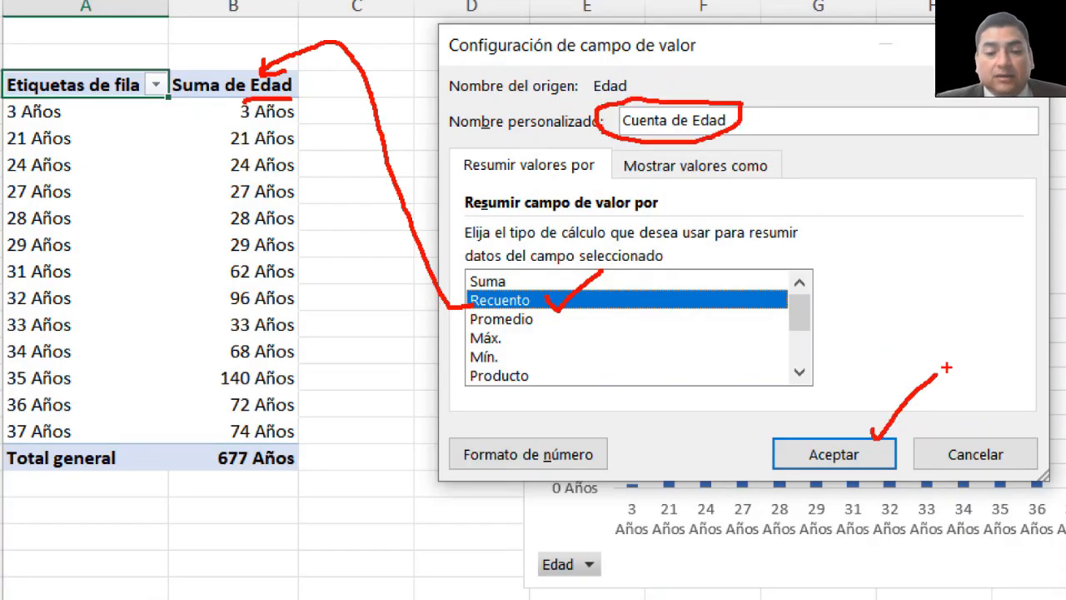
pyautogui.press('Escape')
pyautogui.click(443, 385)
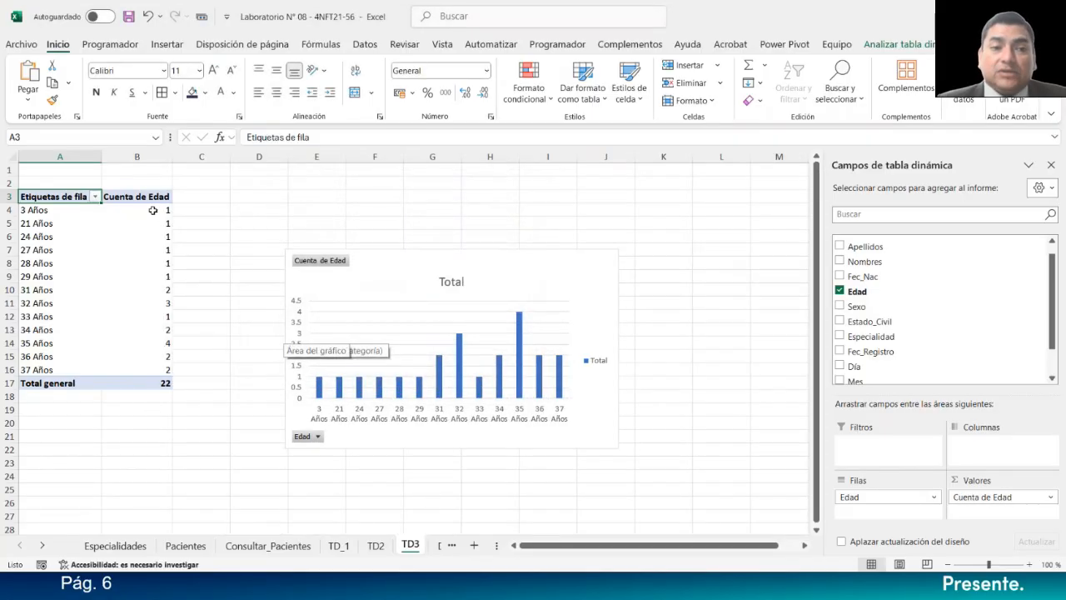
# Step: Rename the TD3 pivot table's value header in B3 to "N° de Pacientes" and its row header in A3 to "Edad del Paciente"
pyautogui.click(153, 200)
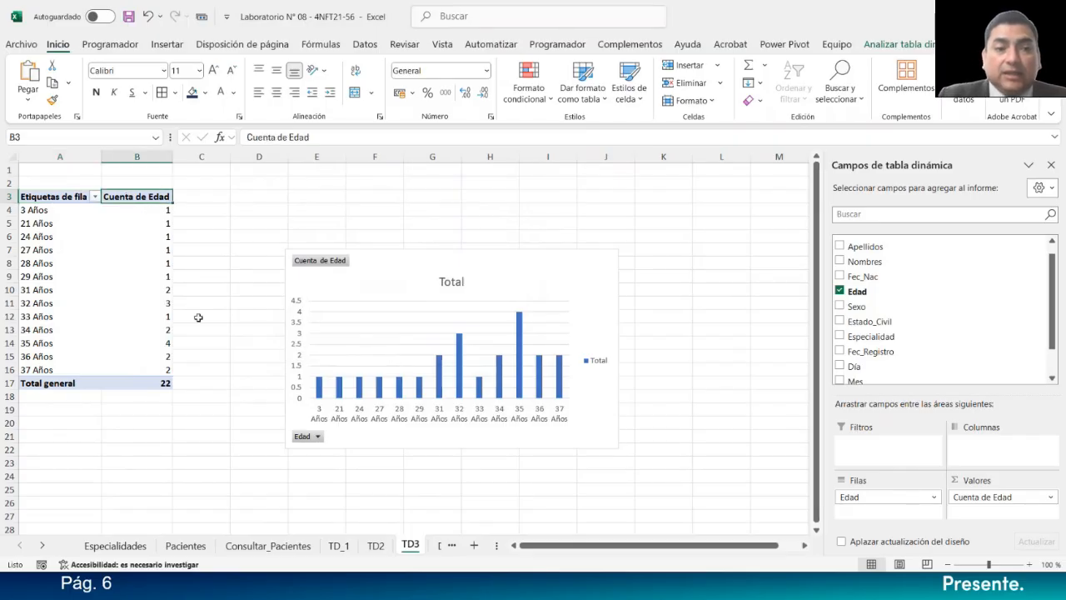
pyautogui.write('n')
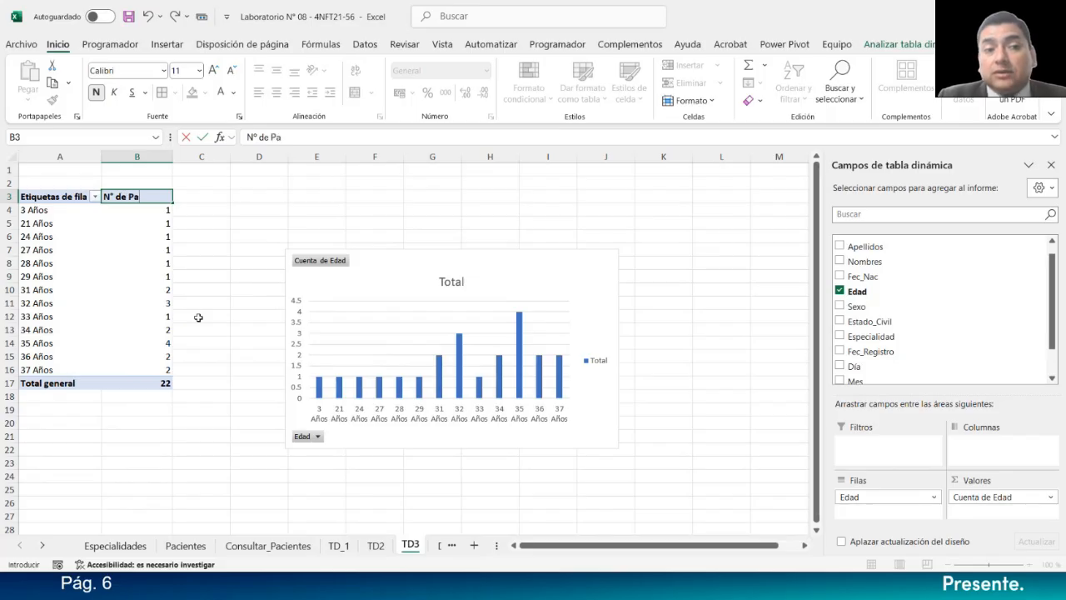
pyautogui.write('° de Paciente')
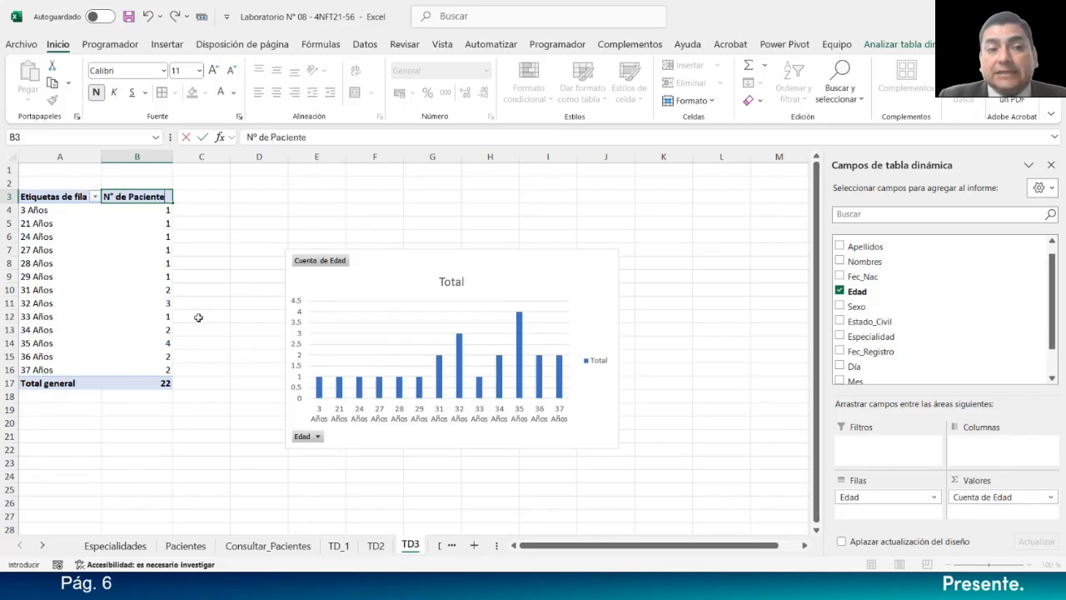
pyautogui.write('s')
pyautogui.press('Return')
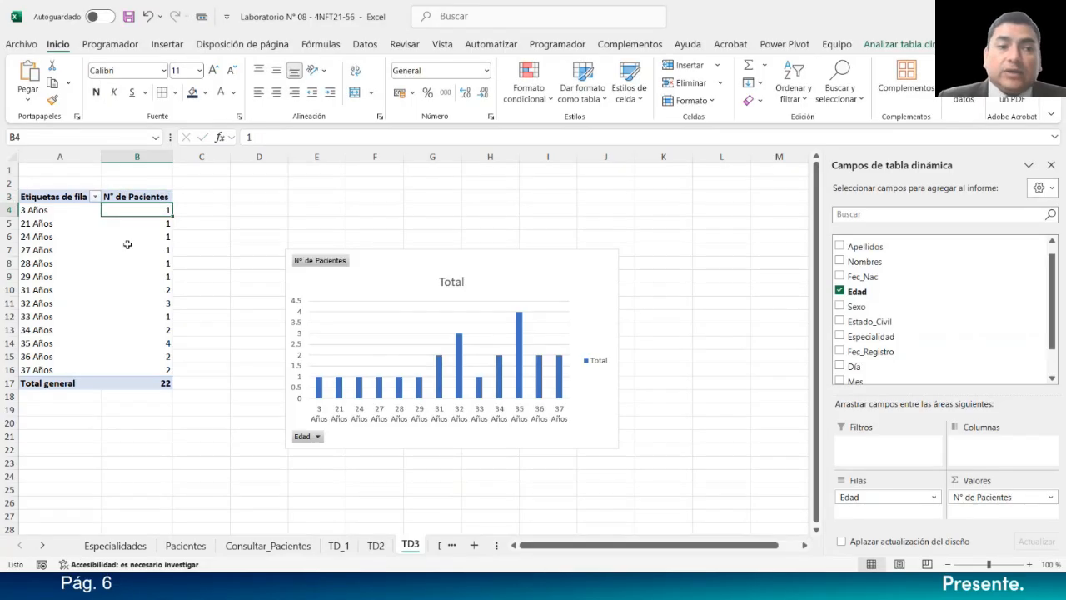
pyautogui.click(62, 197)
pyautogui.write('Edad d')
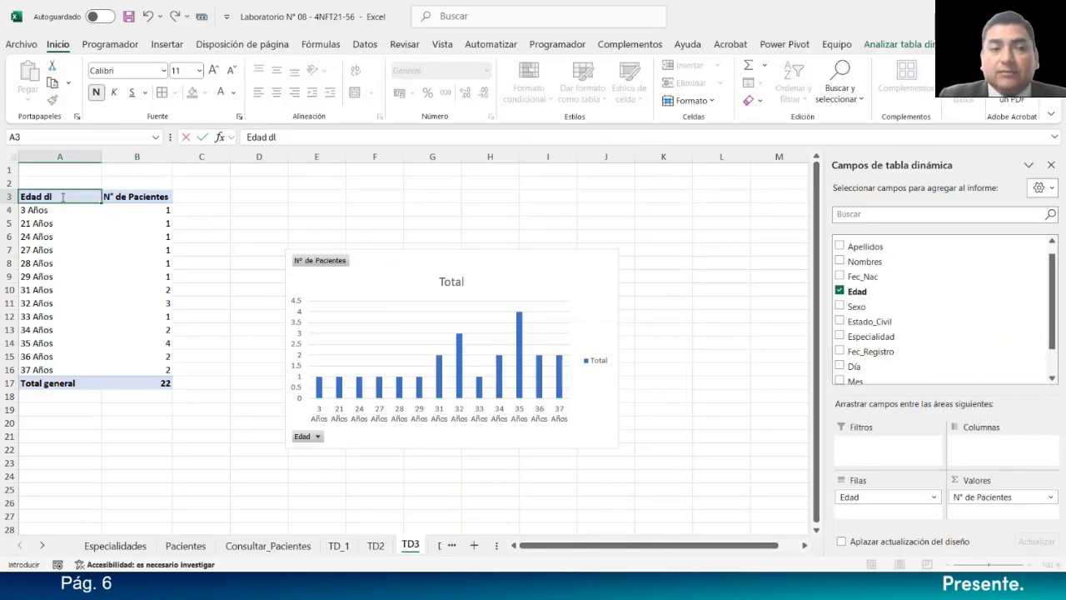
pyautogui.write('el Paciente')
pyautogui.press('Return')
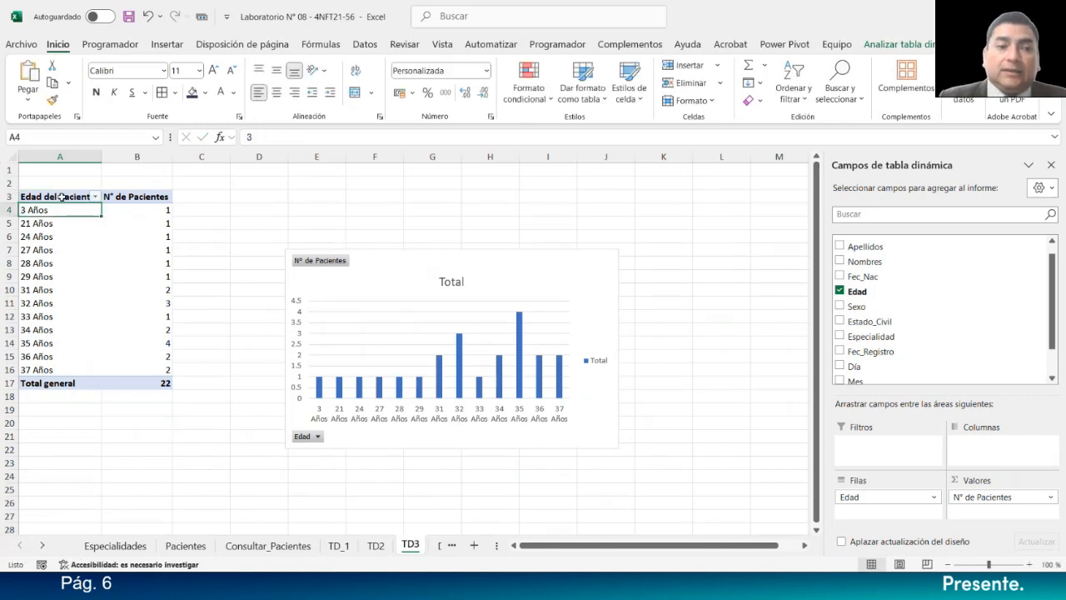
# Step: Give the pivot table headers in A3:B3 a dark blue fill with white text, and widen column A to fit its header
pyautogui.click(98, 202)
pyautogui.moveTo(99, 202); pyautogui.dragTo(137, 199)
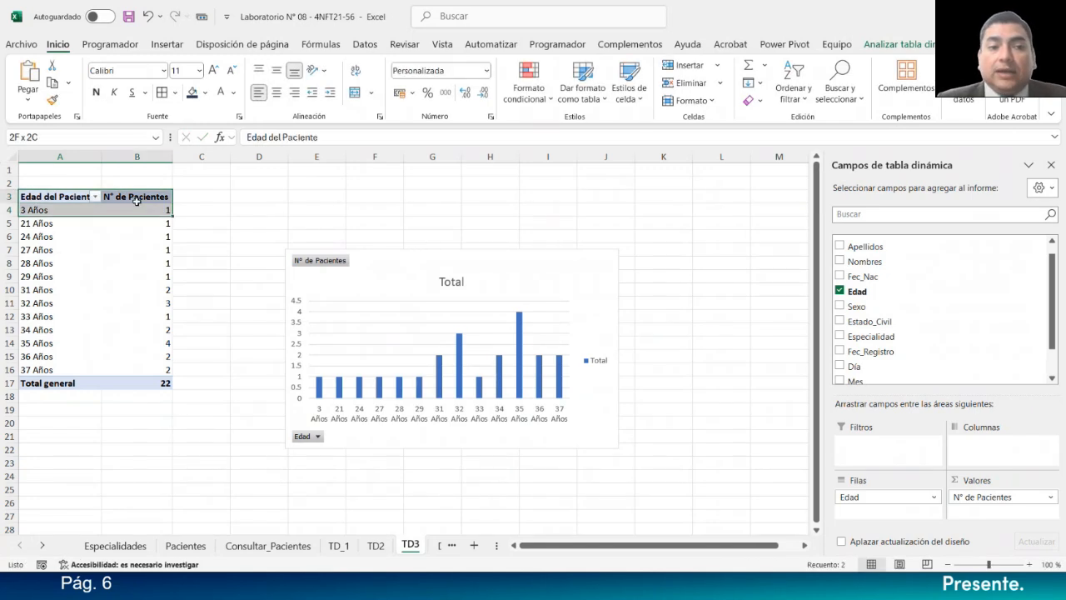
pyautogui.click(193, 93)
pyautogui.click(222, 93)
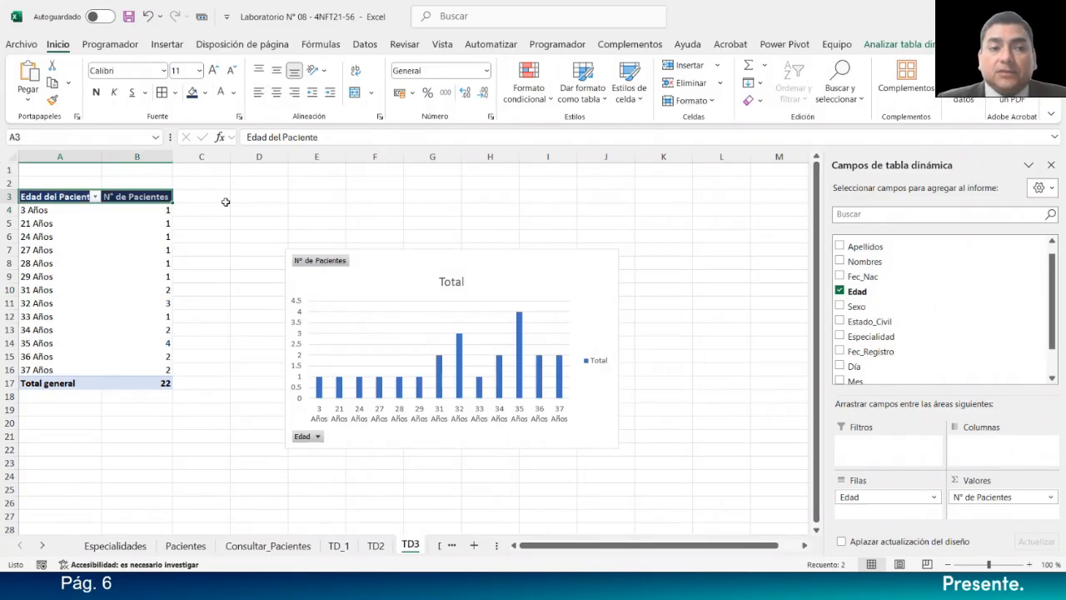
pyautogui.click(229, 216)
pyautogui.moveTo(101, 156); pyautogui.dragTo(110, 155)
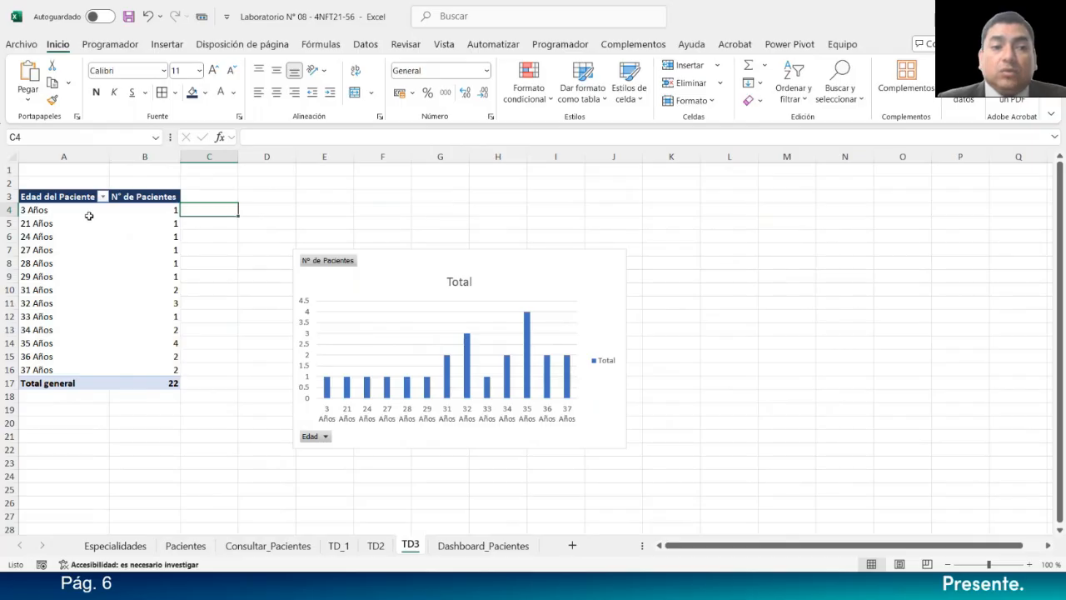
# Step: Compare with the TD2 table, then make TD3's header row slightly taller and centre headers A3:B3 horizontally and vertically
pyautogui.click(375, 548)
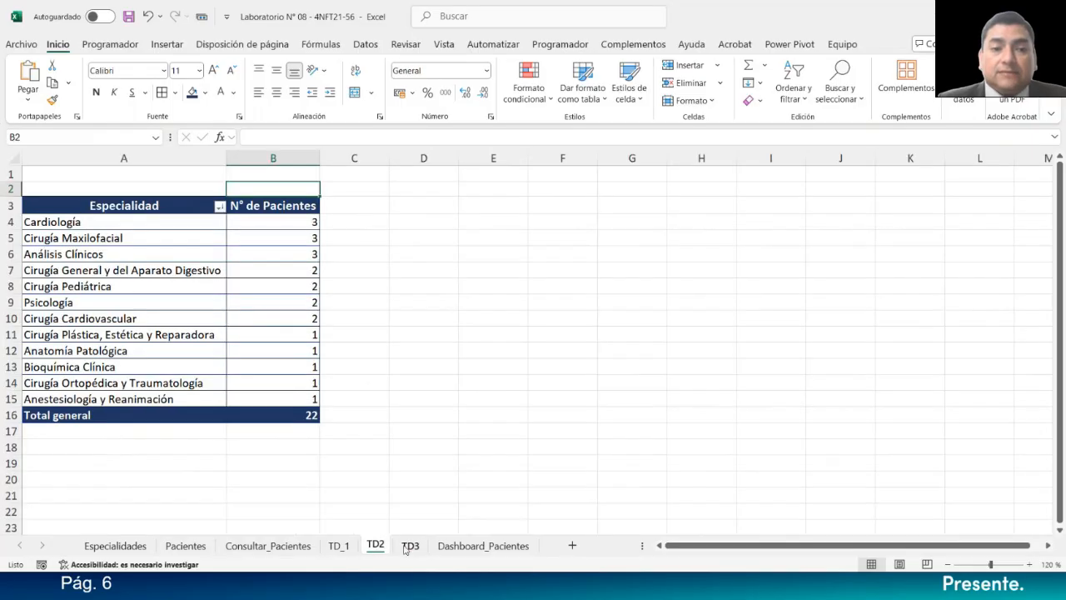
pyautogui.click(409, 548)
pyautogui.moveTo(16, 201); pyautogui.dragTo(142, 199)
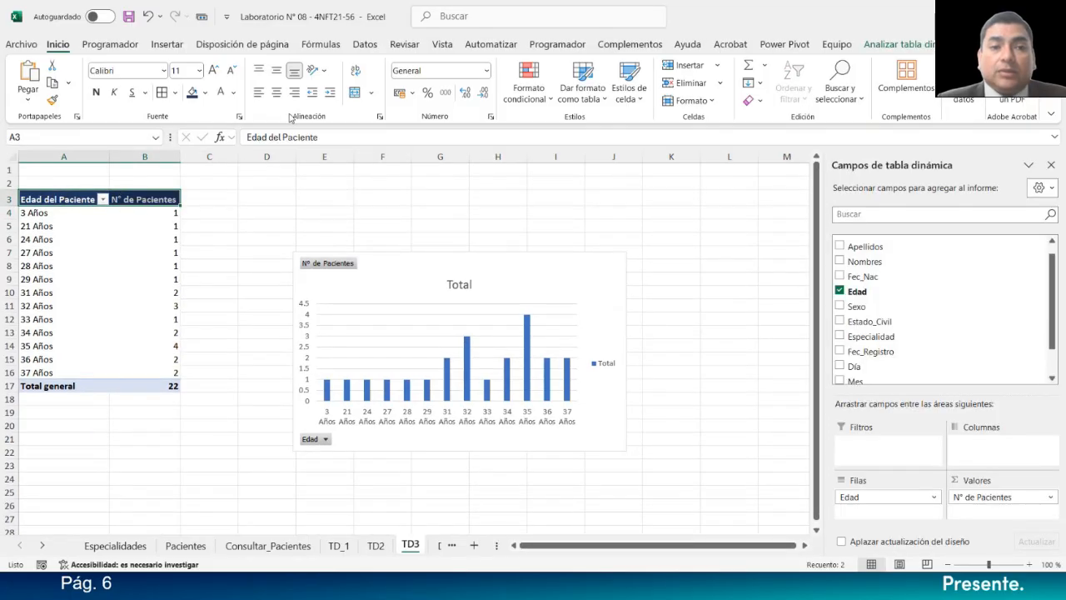
pyautogui.click(276, 70)
pyautogui.click(277, 92)
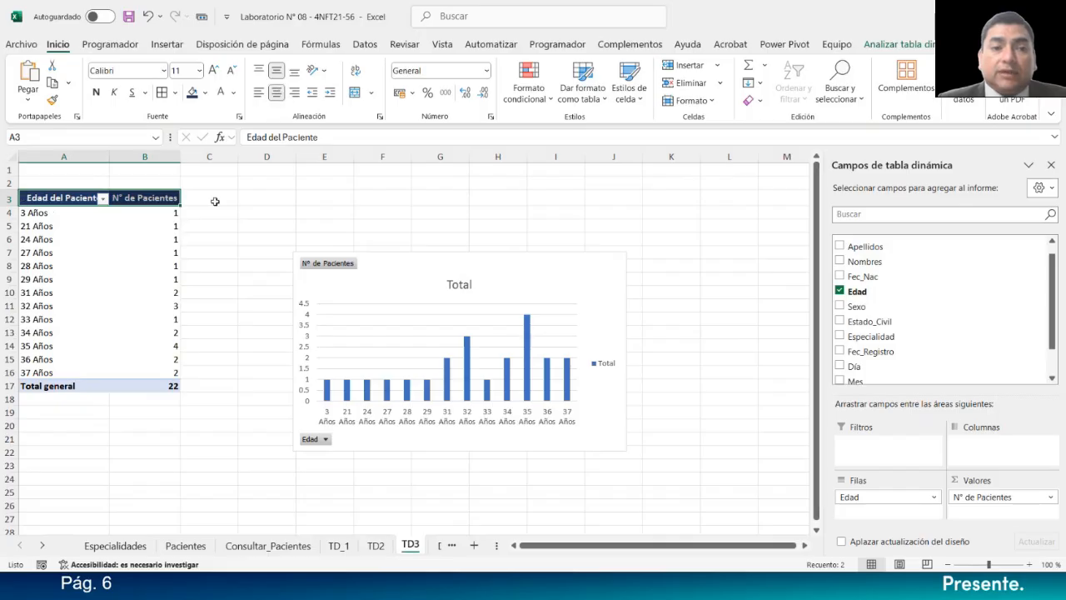
pyautogui.click(223, 227)
# Step: Apply dark blue borders around all the age and count cells in A4:B16 of the pivot table
pyautogui.moveTo(51, 213); pyautogui.dragTo(164, 374)
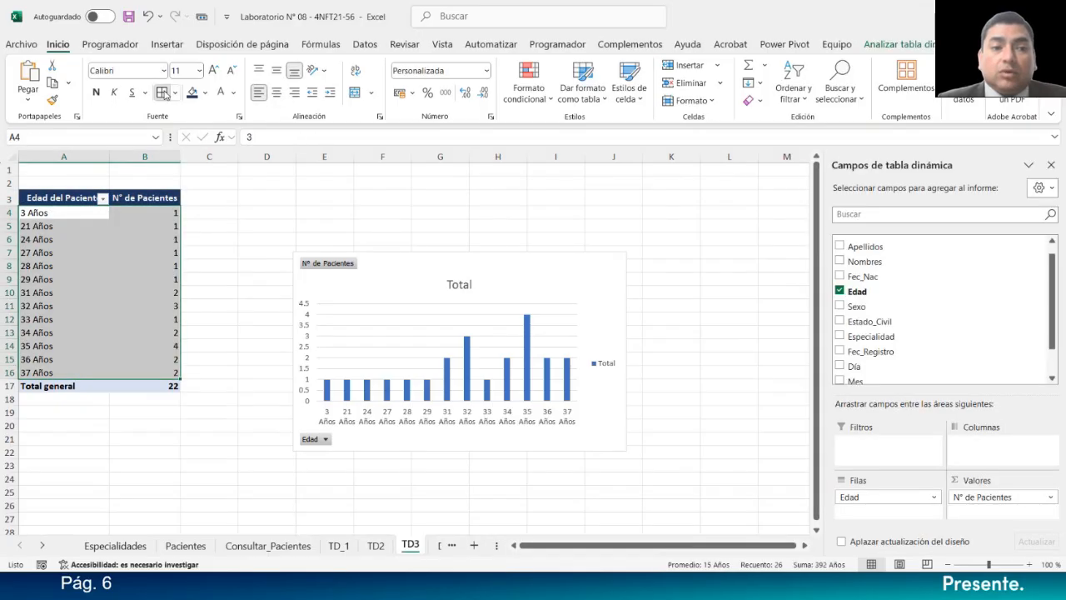
pyautogui.click(174, 92)
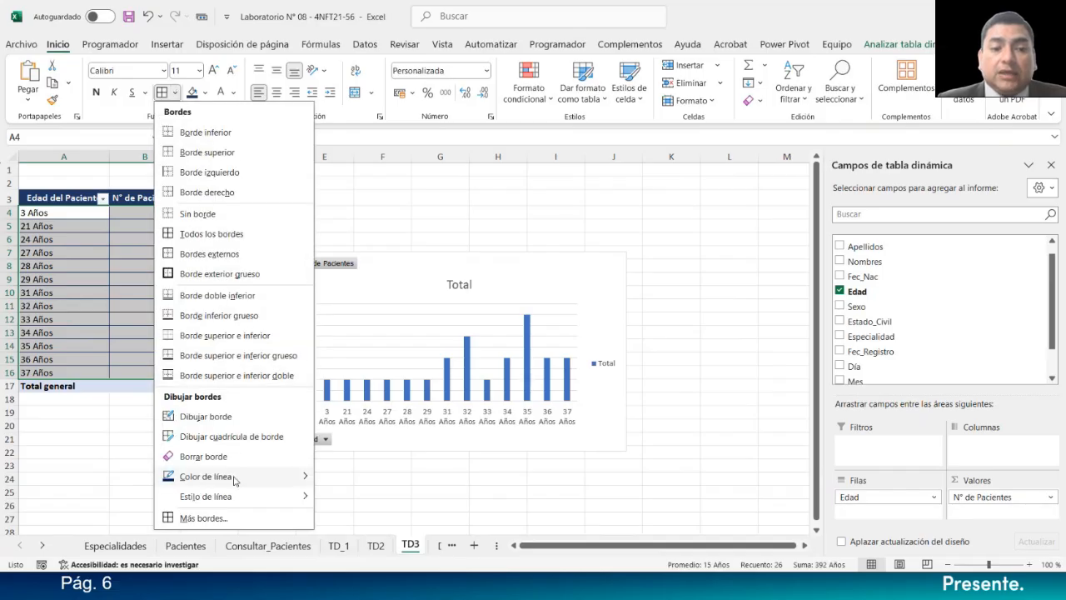
pyautogui.moveTo(253, 481)
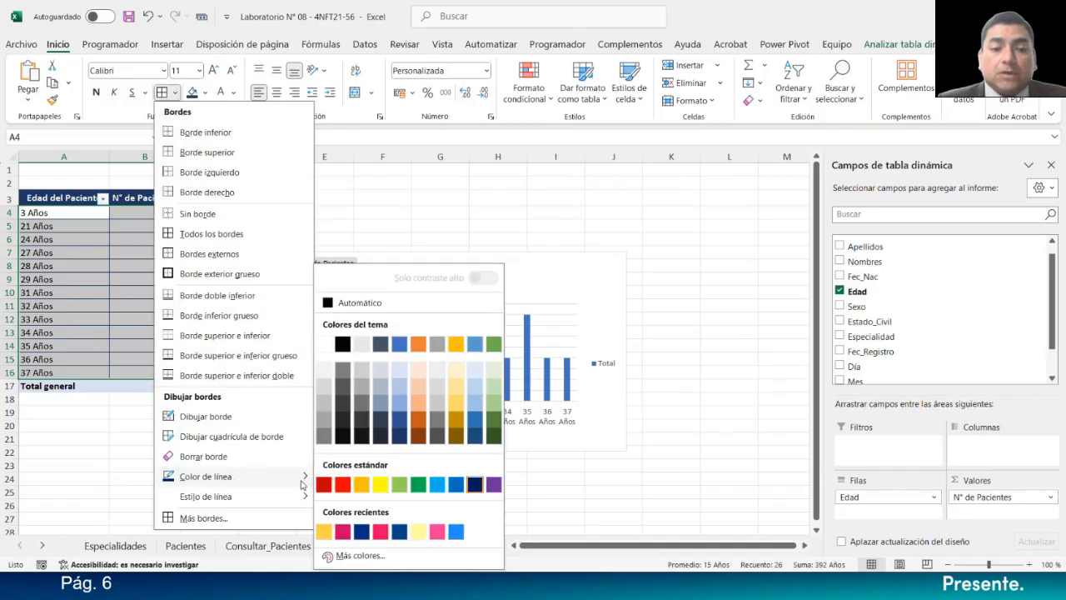
pyautogui.click(475, 484)
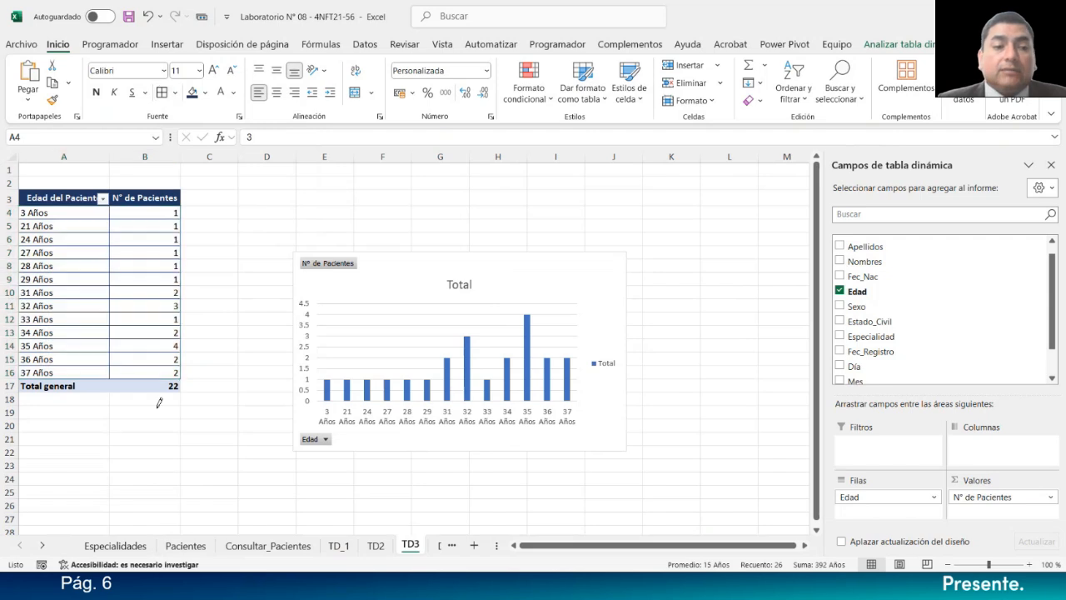
pyautogui.press('Escape')
# Step: Give the Total general row A17:B17 a dark blue fill with white text, and make it slightly taller with vertically centred content
pyautogui.click(41, 386)
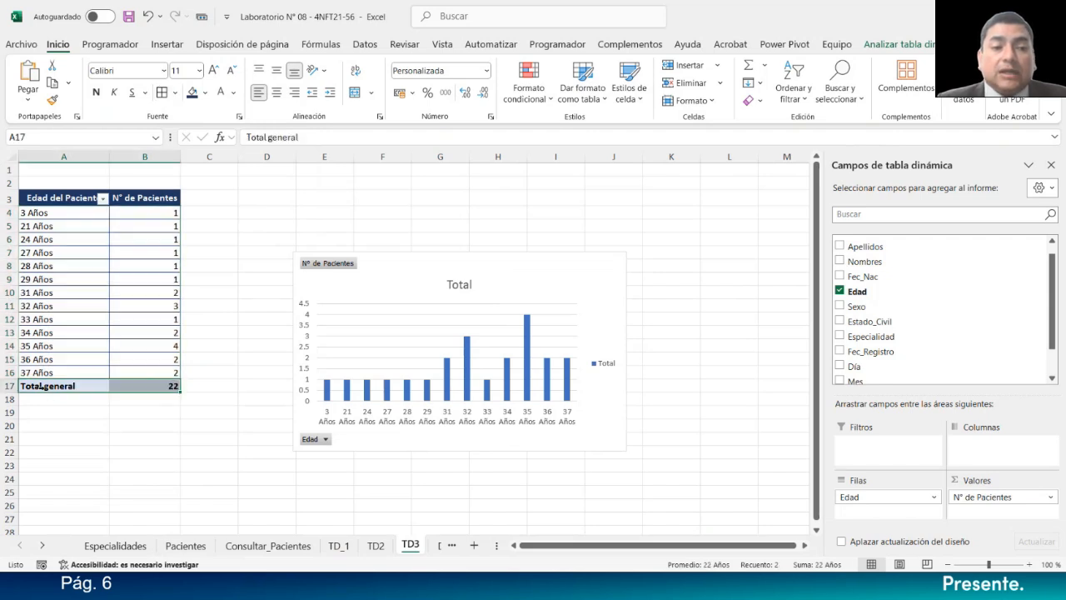
pyautogui.click(192, 92)
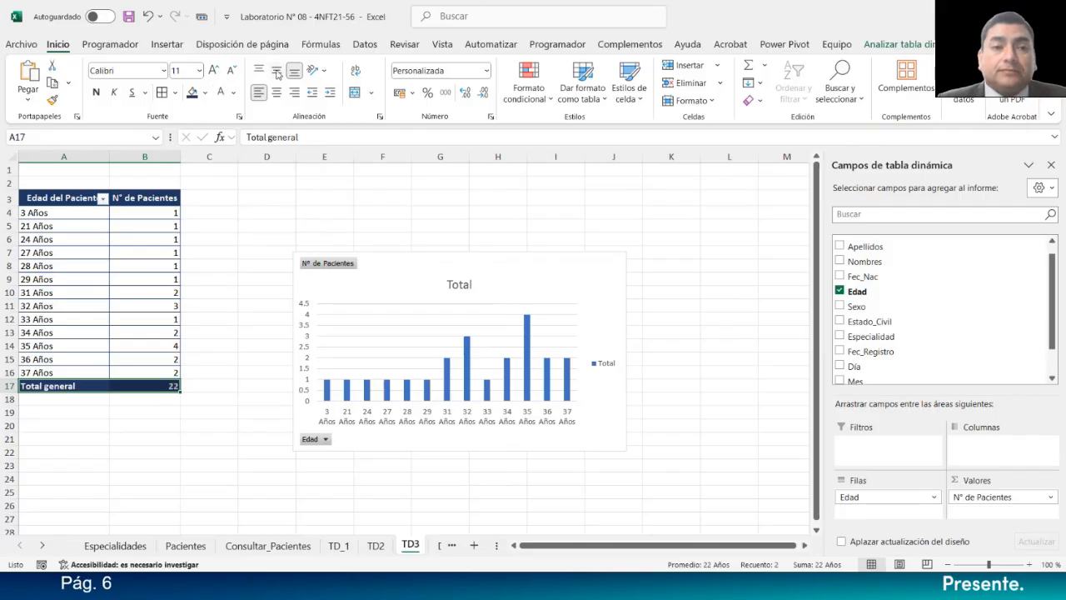
pyautogui.click(107, 425)
pyautogui.moveTo(11, 391); pyautogui.dragTo(158, 388)
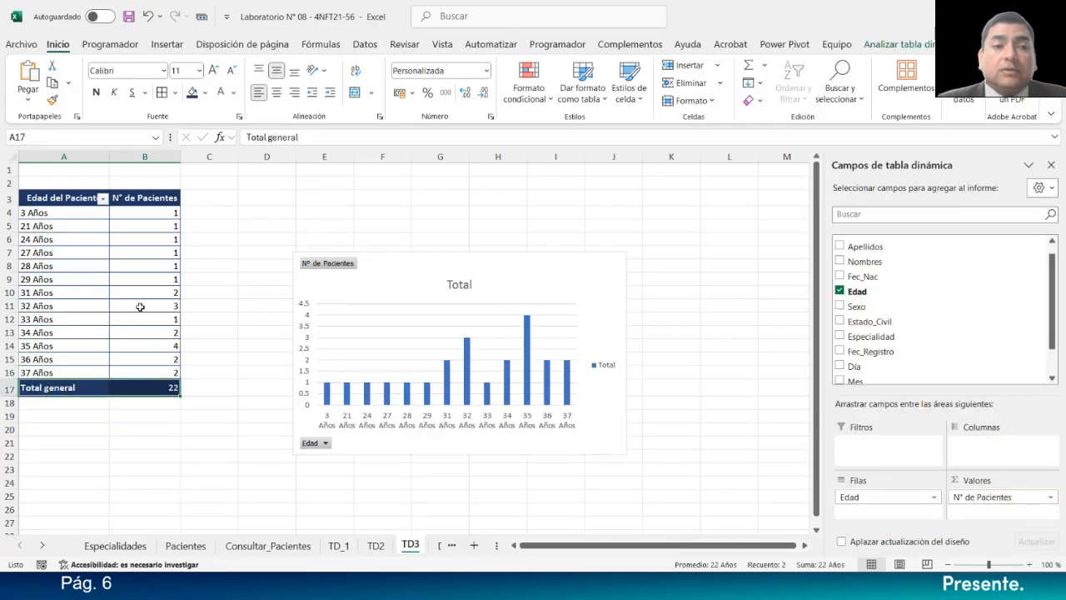
pyautogui.click(205, 93)
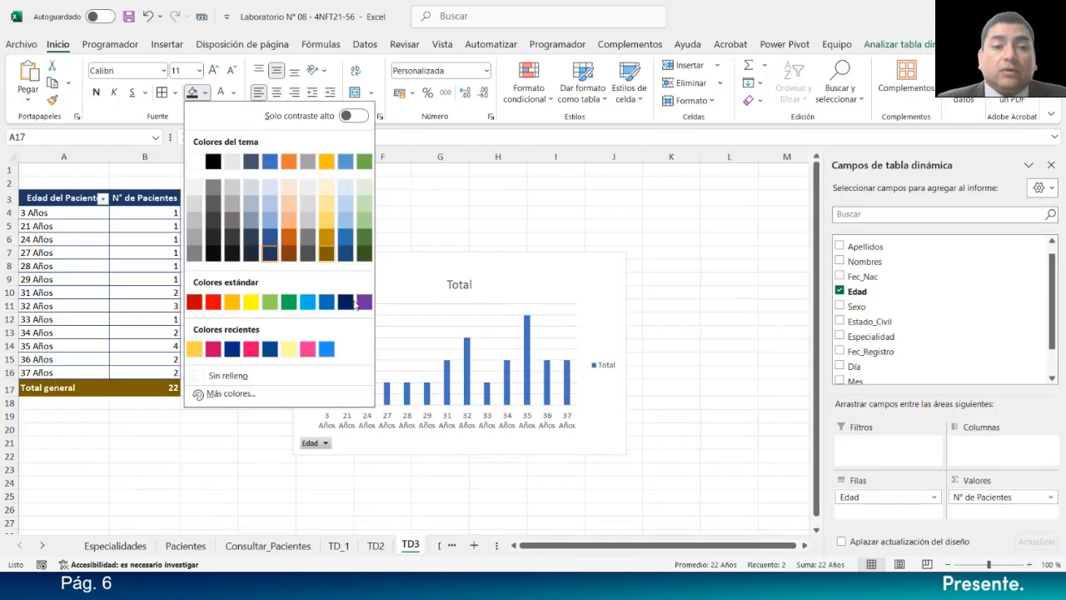
pyautogui.click(345, 301)
pyautogui.click(183, 208)
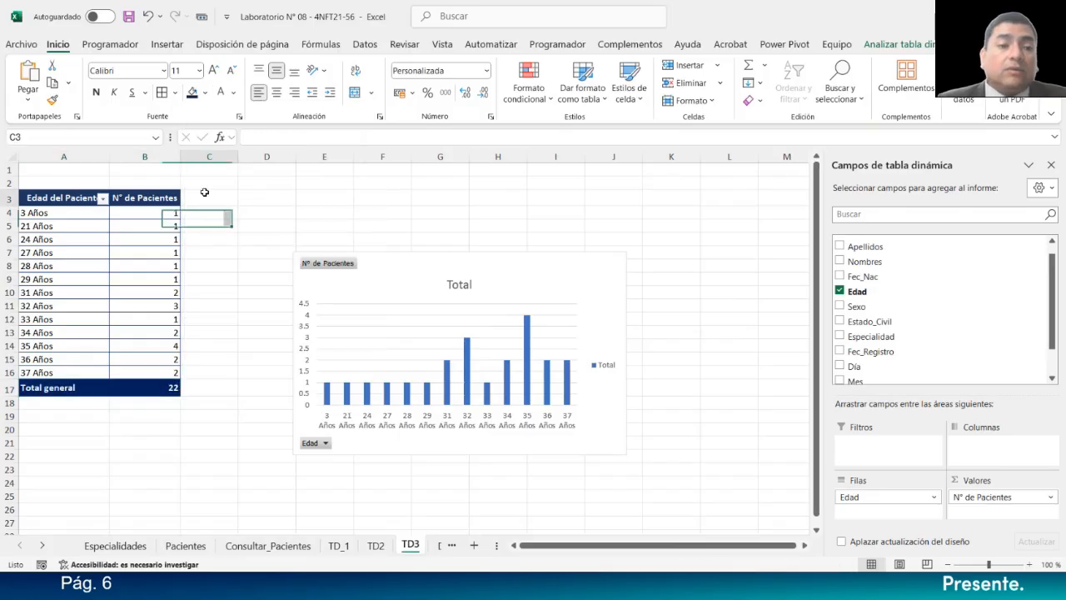
# Step: Check the fill colour of header A3 and apply the same dark blue to the Total general row A17:B17
pyautogui.click(53, 198)
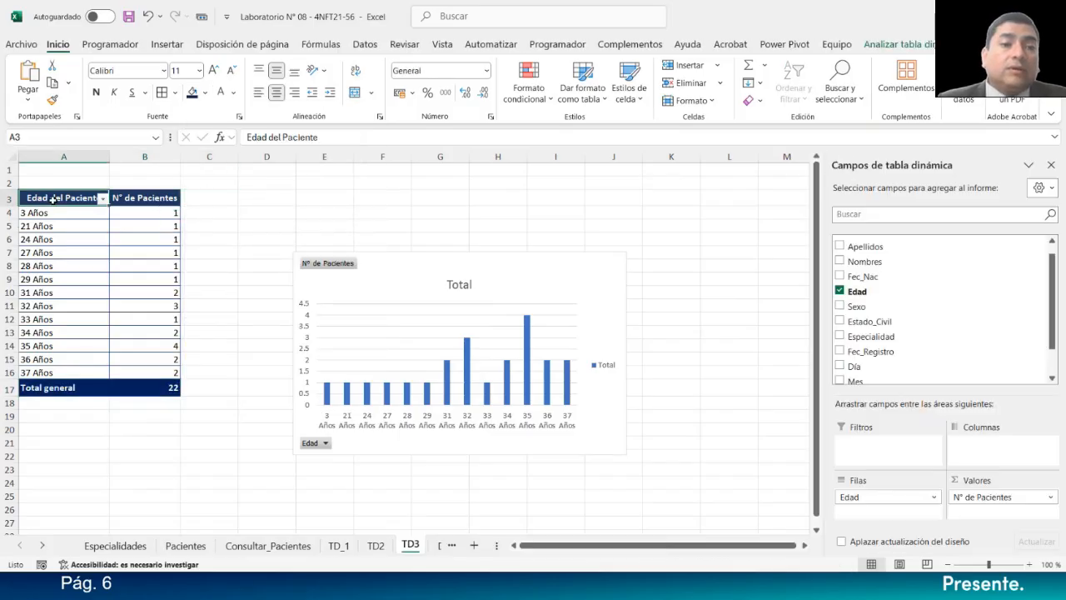
pyautogui.click(206, 94)
pyautogui.click(206, 94)
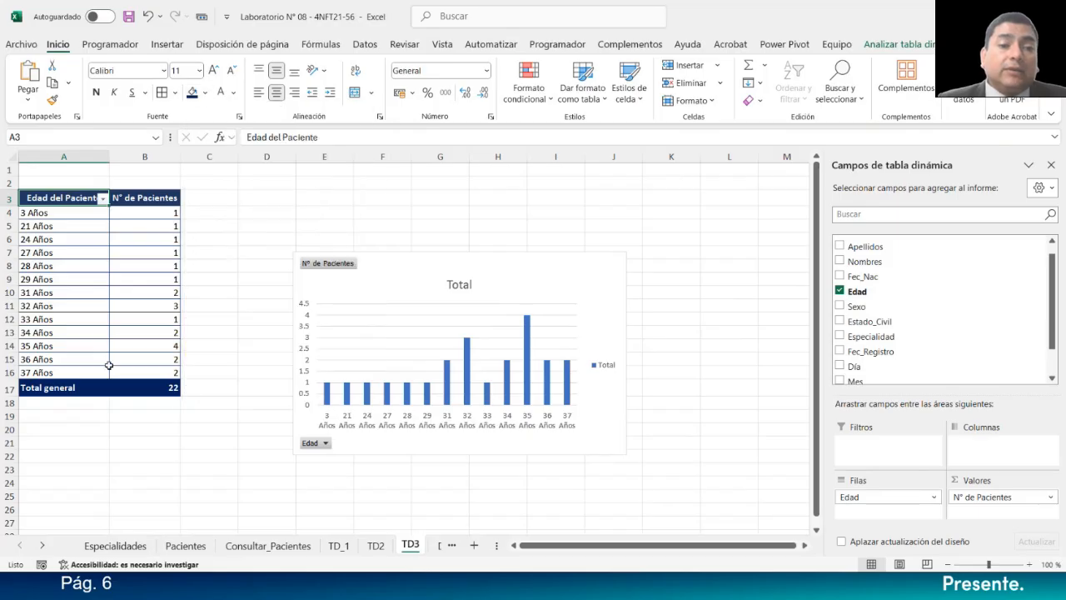
pyautogui.moveTo(75, 388); pyautogui.dragTo(139, 387)
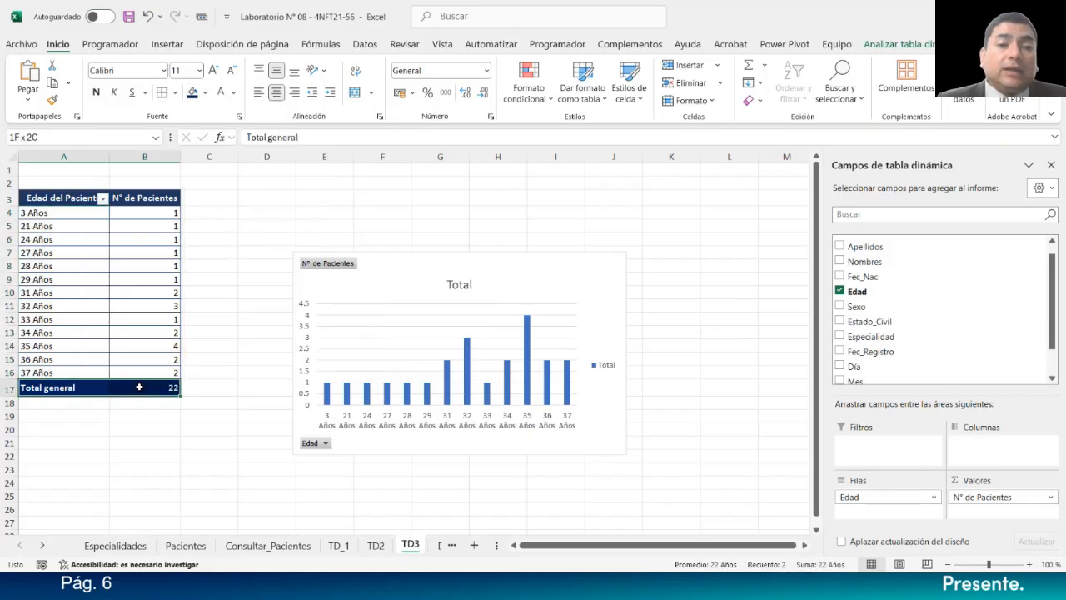
pyautogui.click(206, 95)
pyautogui.click(251, 277)
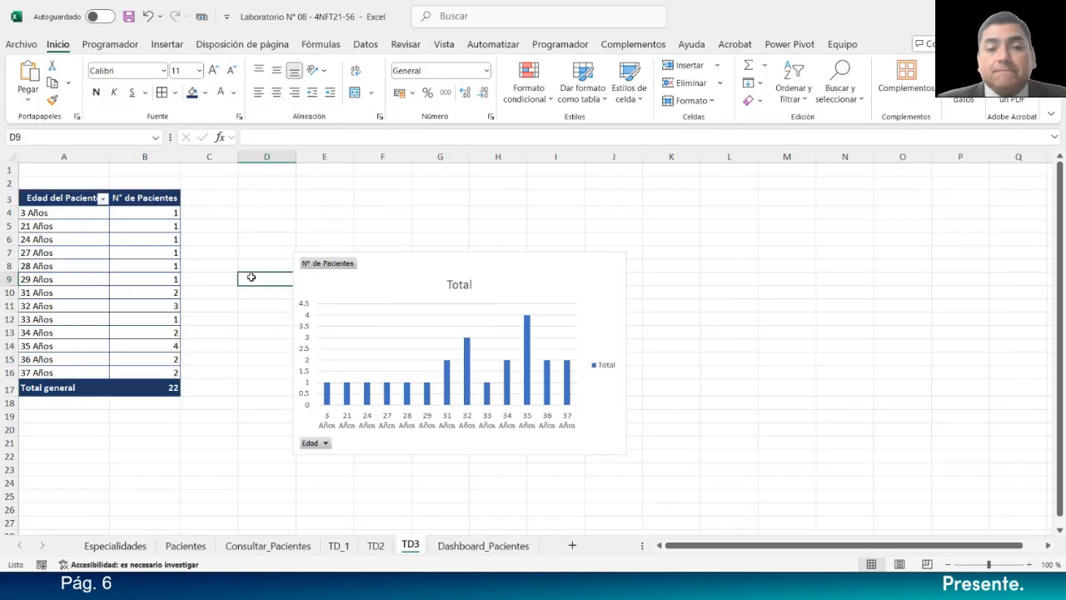
# Step: Move the pivot chart beside the table, starting at about C3, and change its chart type to the flat Circular pie
pyautogui.moveTo(364, 252); pyautogui.dragTo(264, 190)
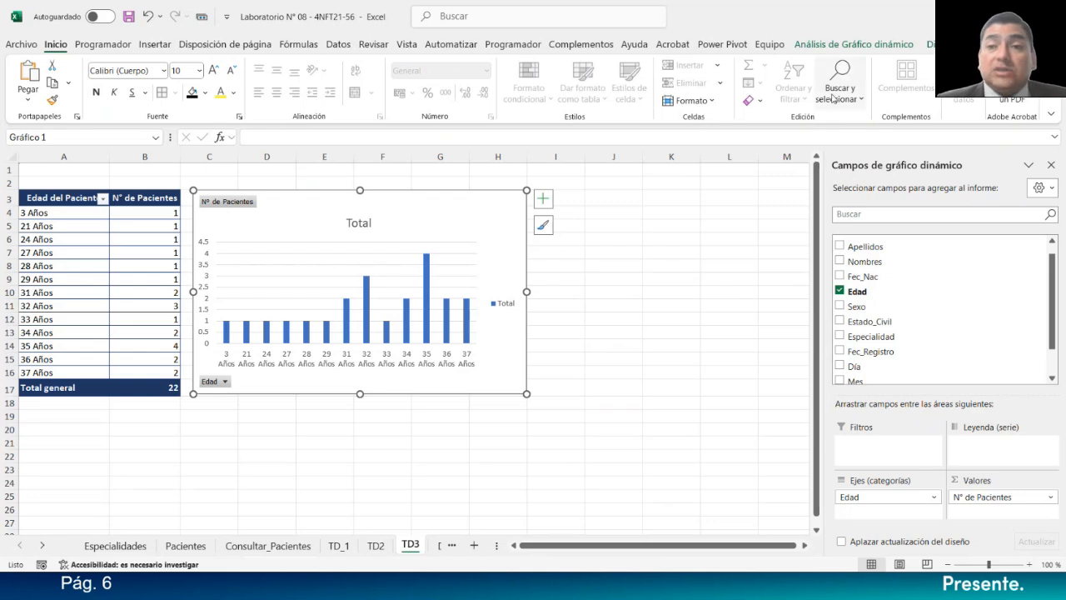
pyautogui.click(862, 45)
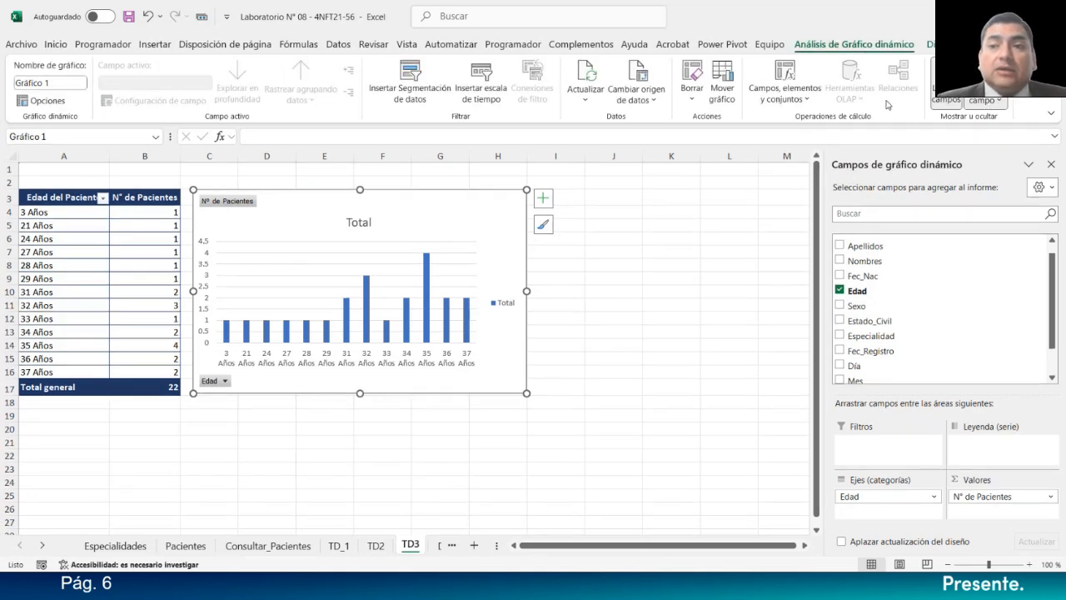
pyautogui.click(931, 44)
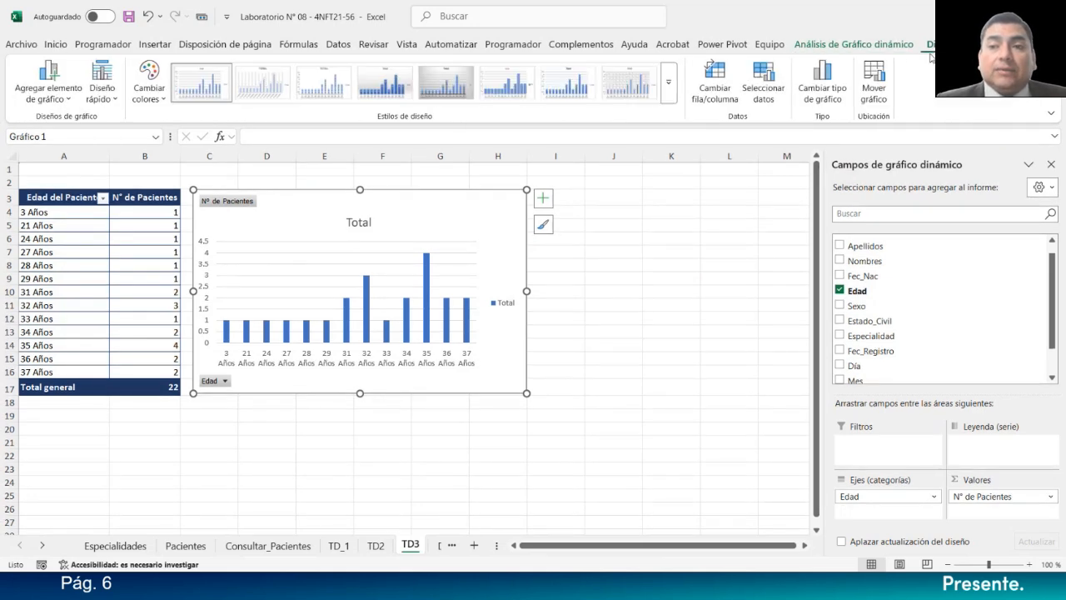
pyautogui.click(823, 79)
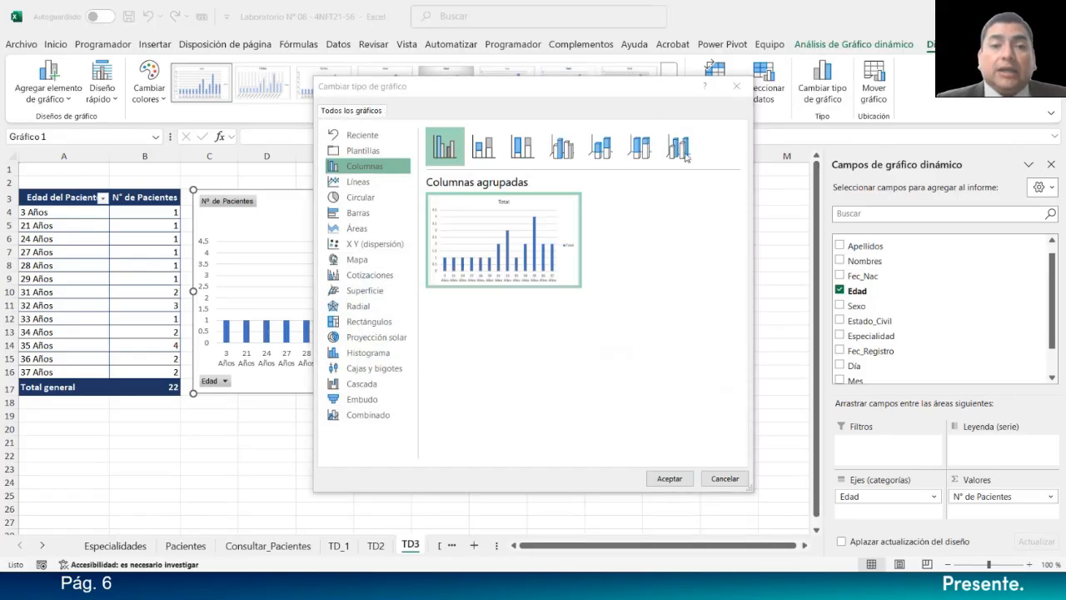
pyautogui.click(399, 199)
pyautogui.moveTo(490, 227)
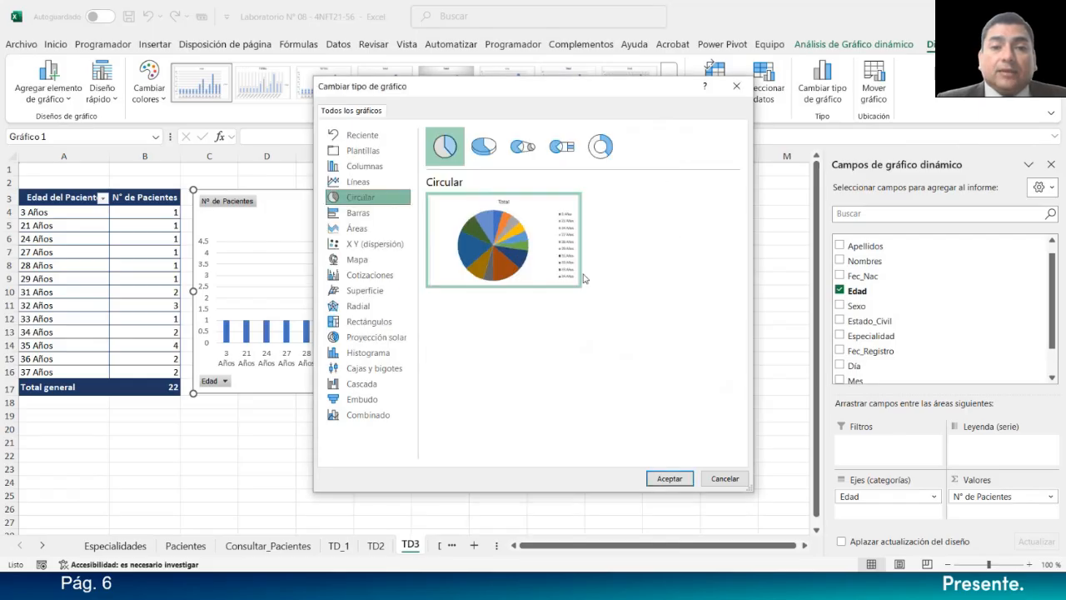
pyautogui.click(487, 148)
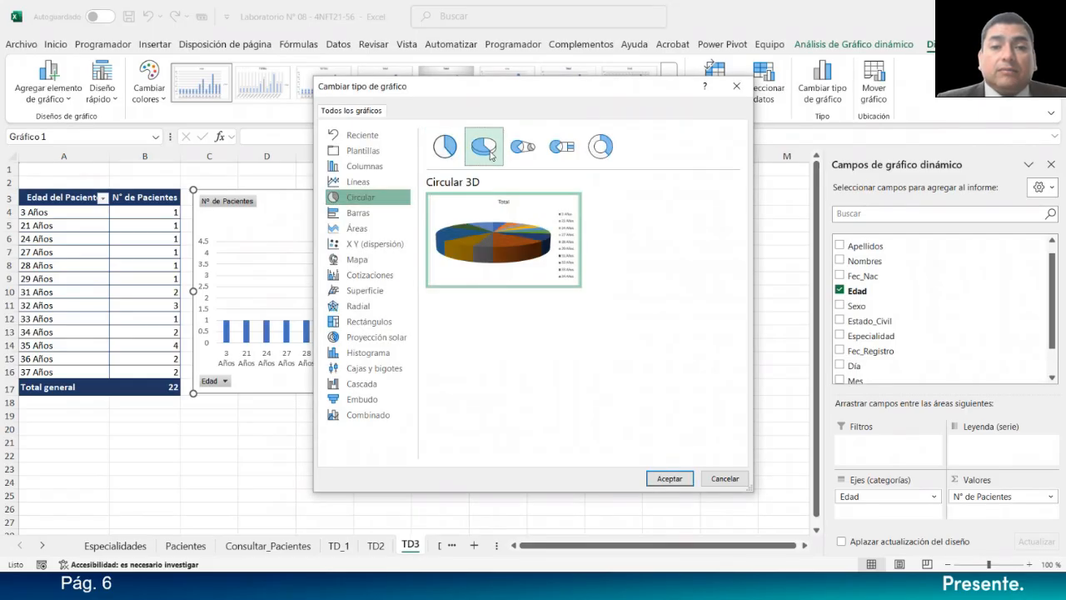
pyautogui.moveTo(527, 273)
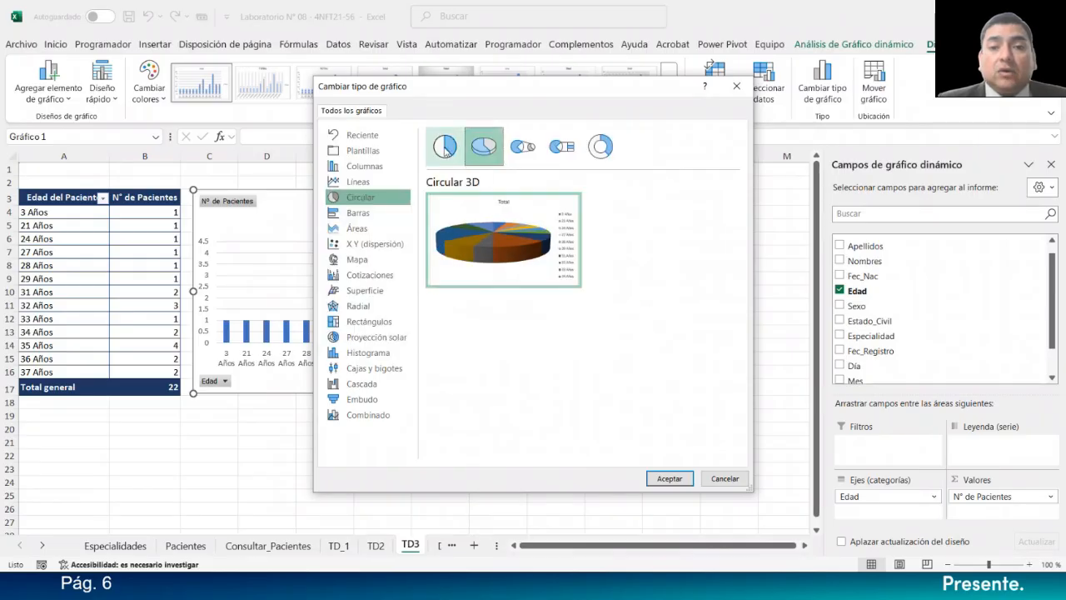
pyautogui.click(445, 148)
pyautogui.moveTo(539, 223)
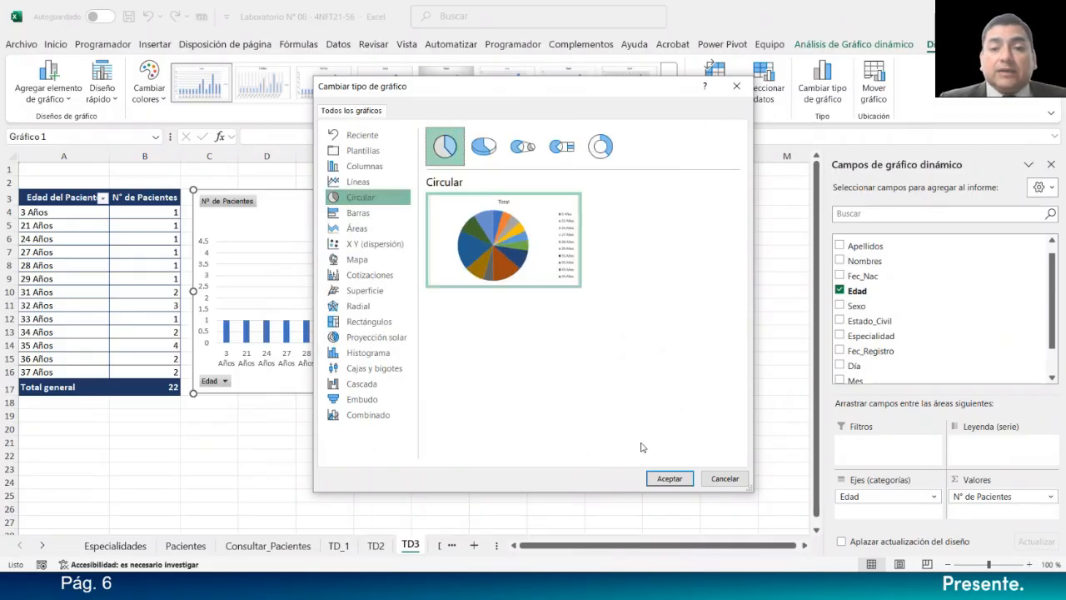
pyautogui.click(669, 478)
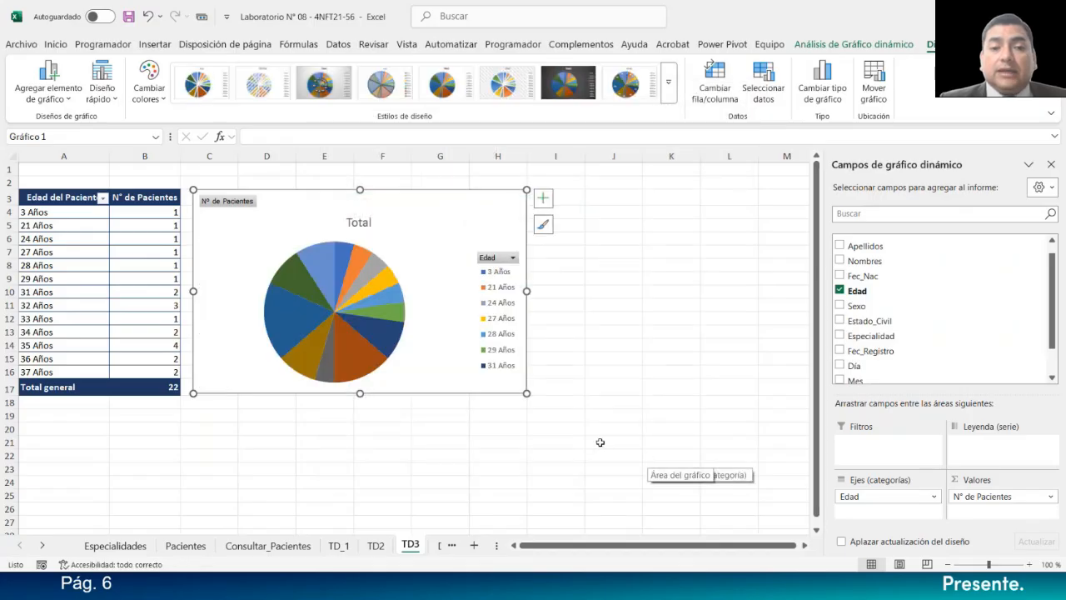
# Step: Add data labels to the pie slices and apply the eighth chart design style, with a white background and values with percentages
pyautogui.rightClick(342, 265)
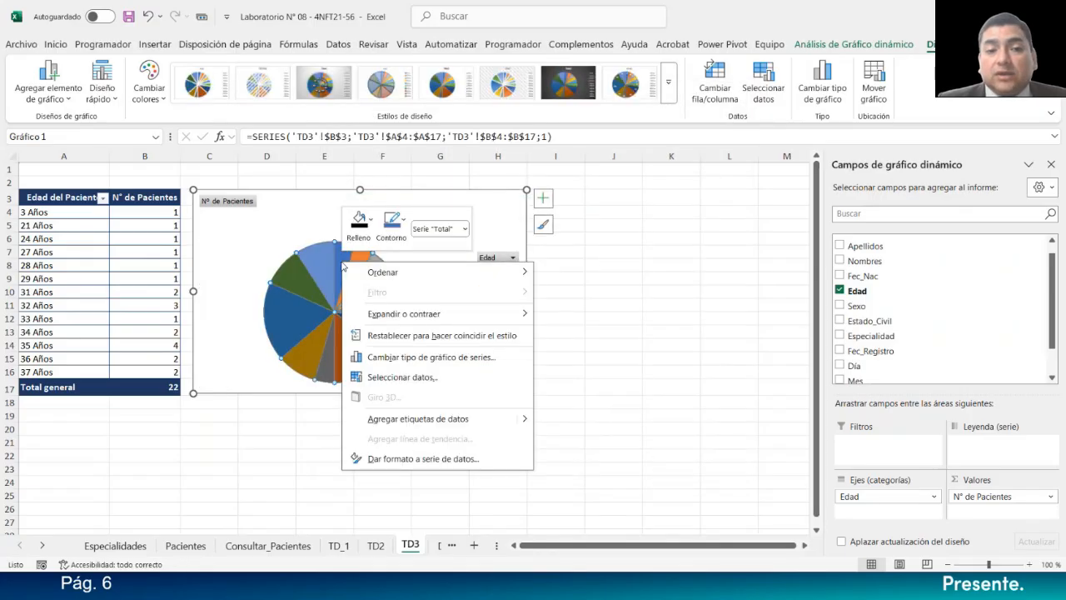
pyautogui.click(450, 420)
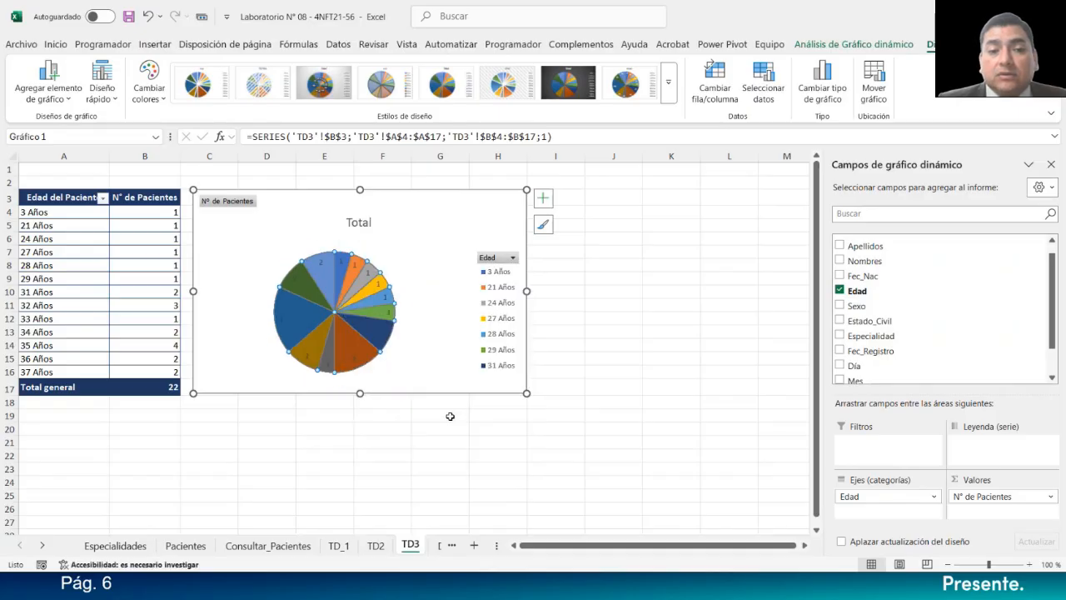
pyautogui.click(299, 282)
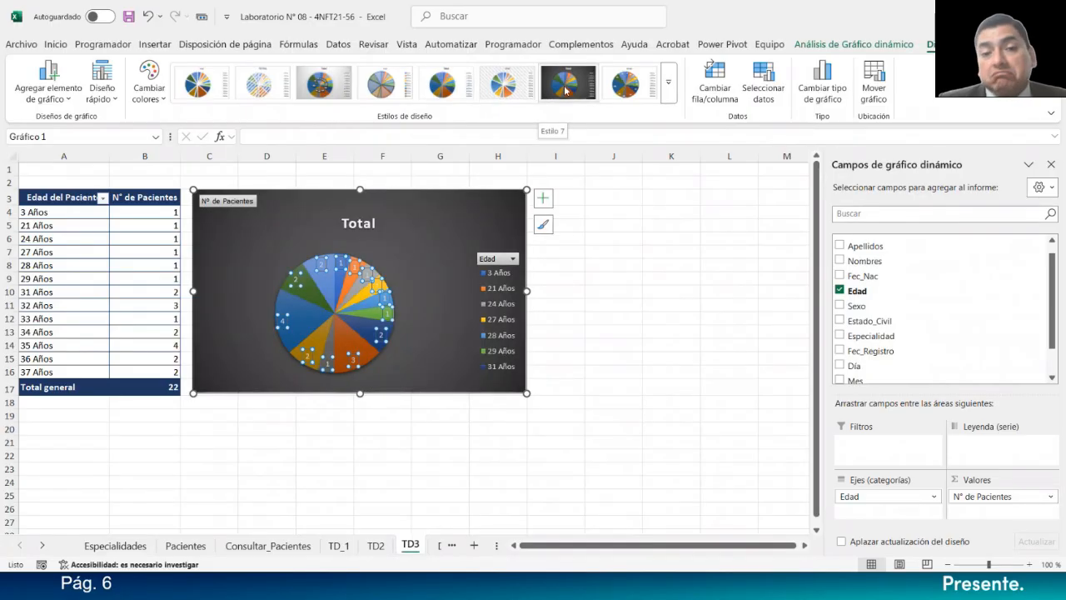
pyautogui.click(625, 86)
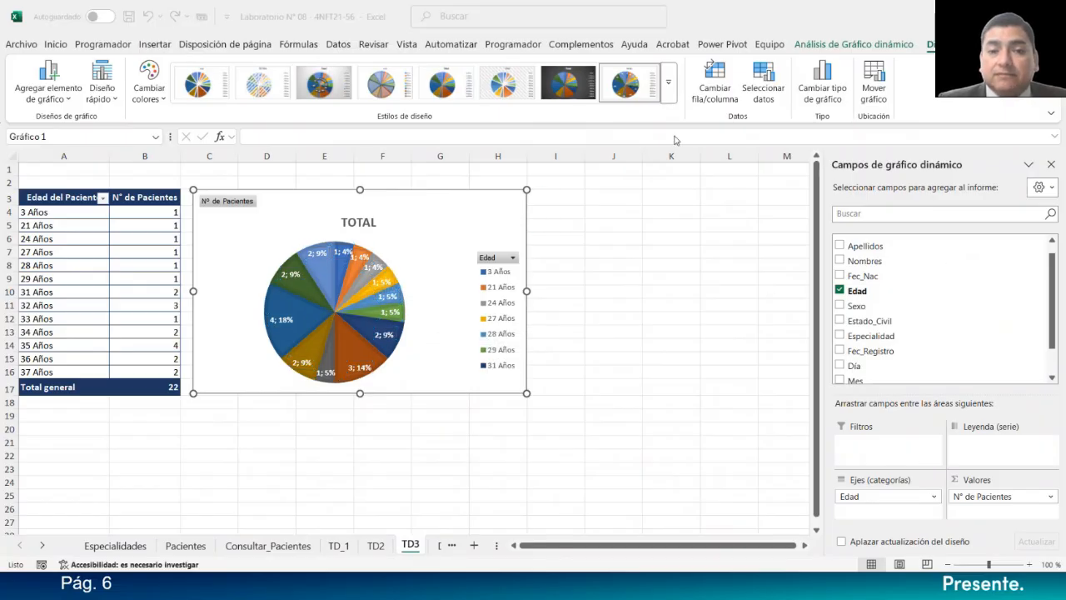
# Step: Set the separator of the pie chart's data labels to (Nueva línea)
pyautogui.click(368, 284)
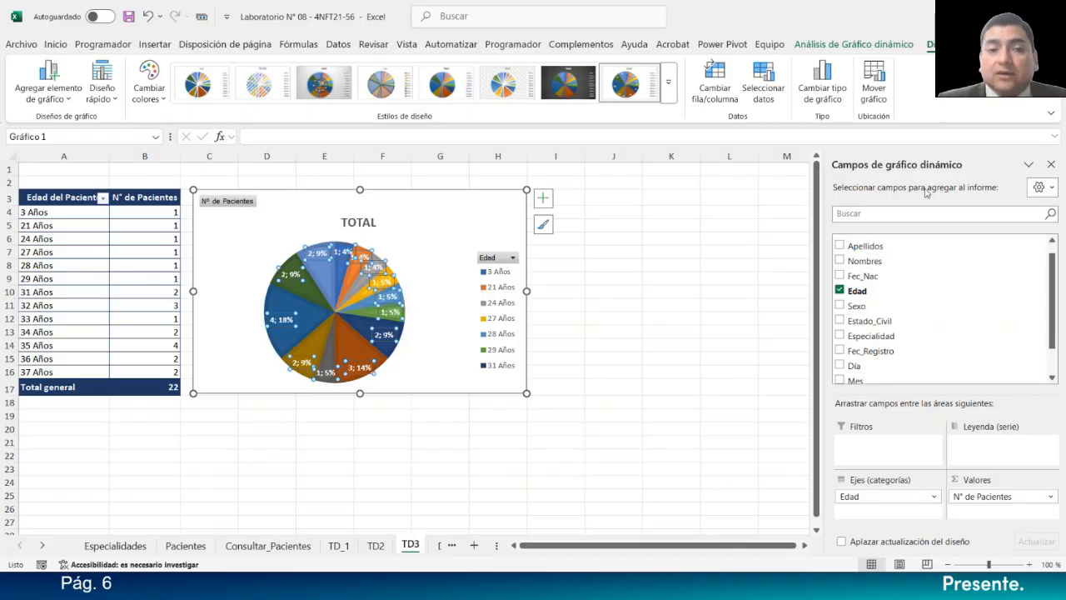
pyautogui.rightClick(343, 254)
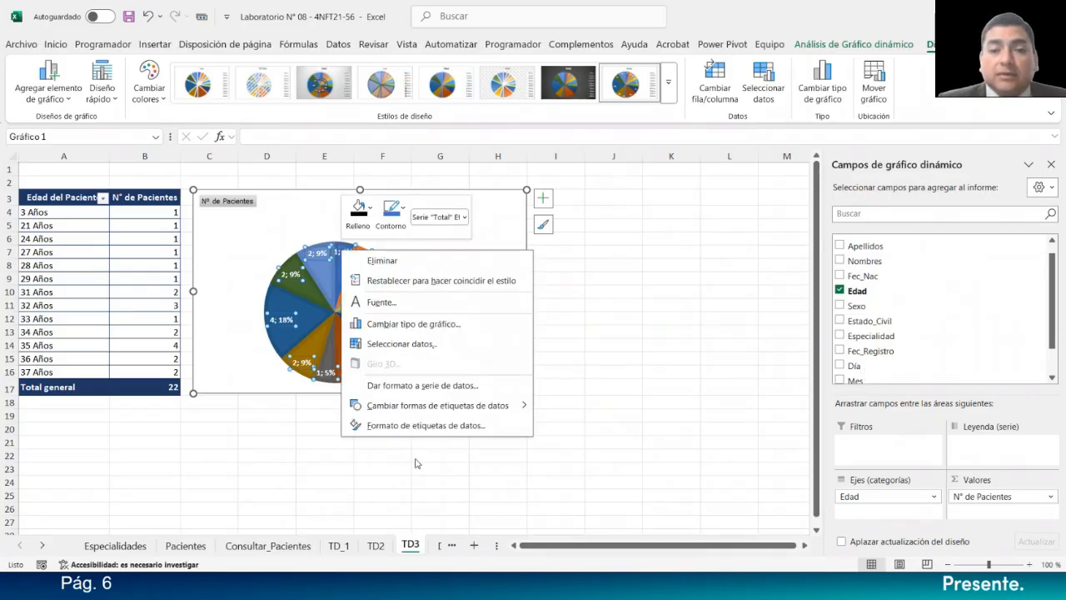
pyautogui.click(437, 426)
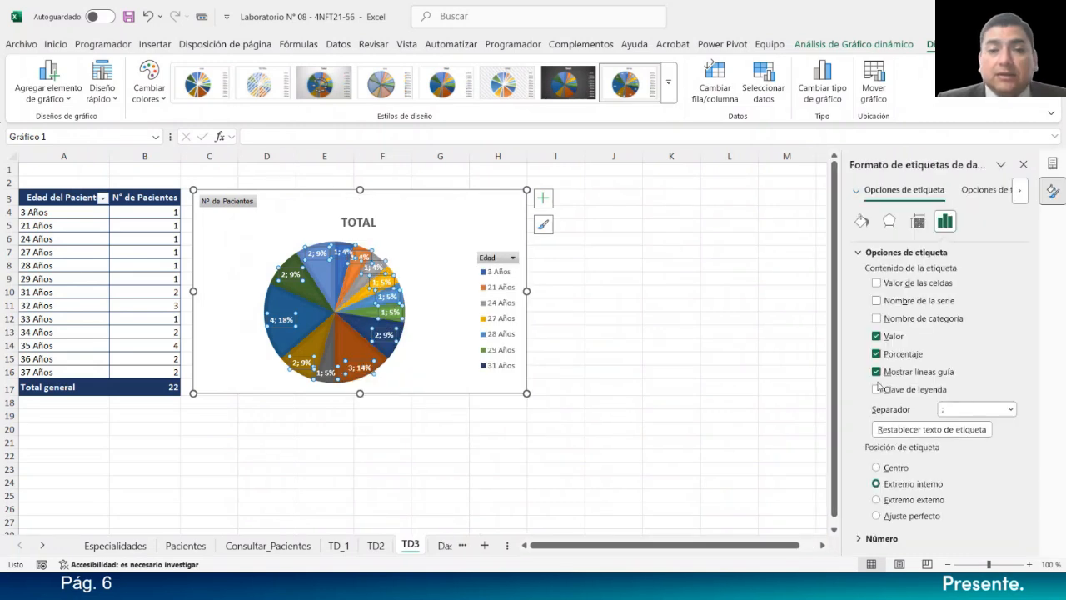
pyautogui.click(1013, 409)
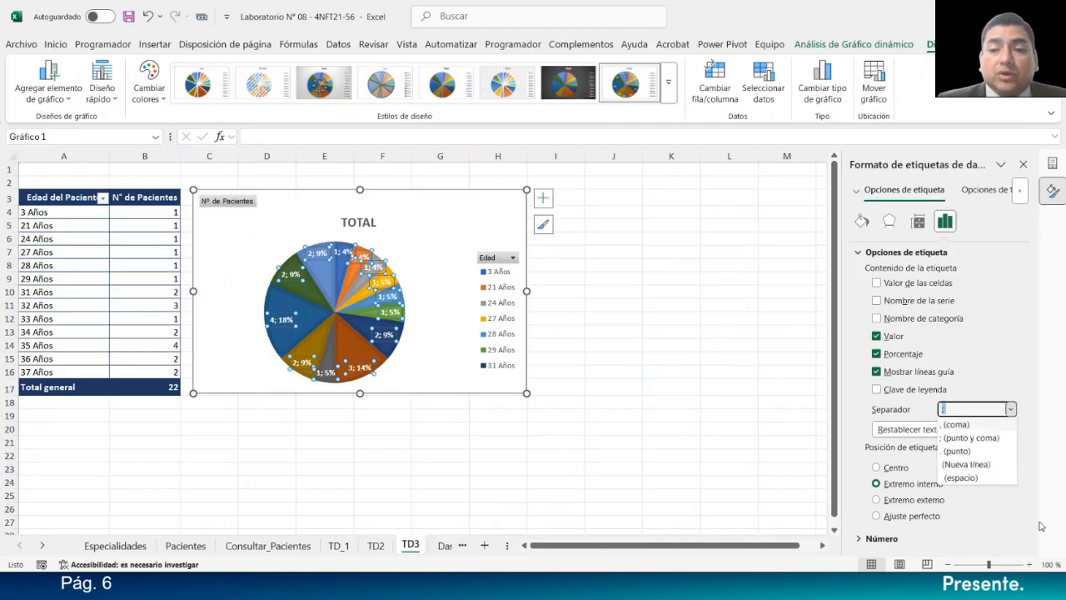
pyautogui.click(972, 465)
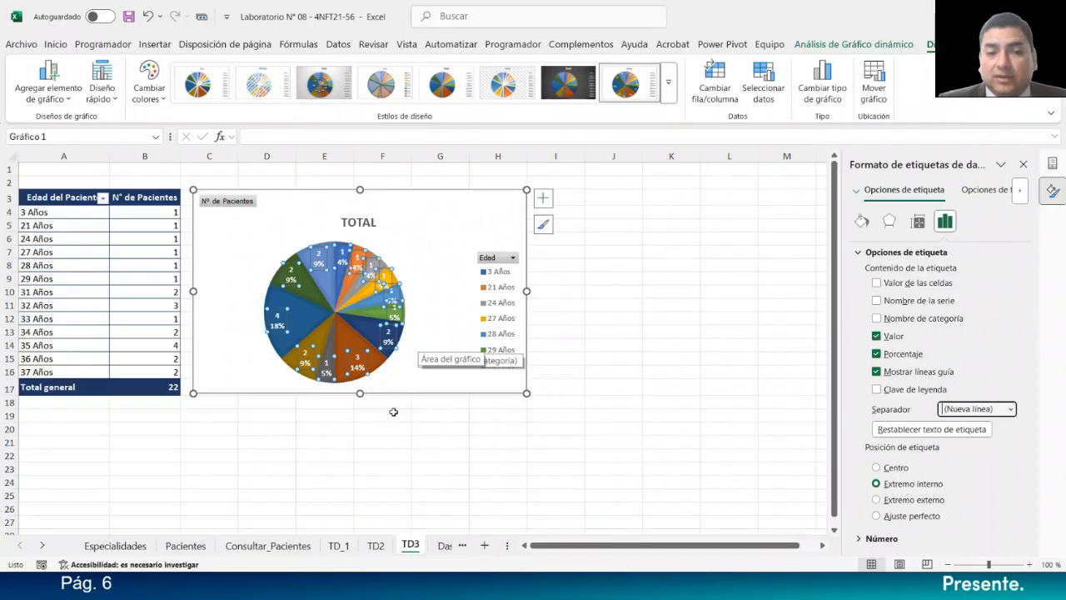
# Step: Try larger font sizes for the pie chart's data labels, then set their size to 9.5
pyautogui.click(56, 44)
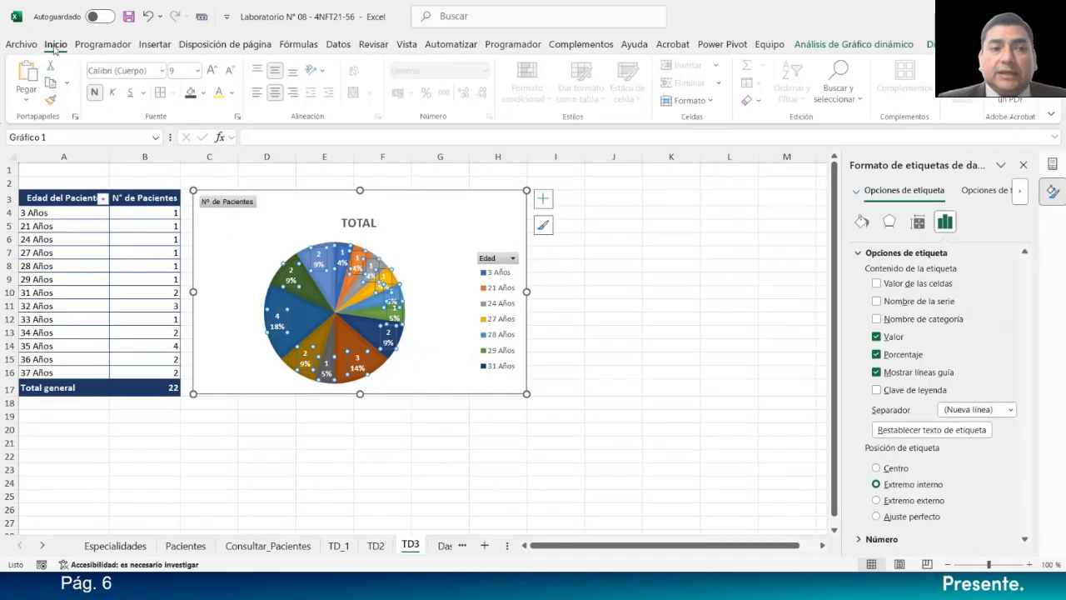
pyautogui.click(210, 71)
pyautogui.click(218, 72)
pyautogui.click(232, 73)
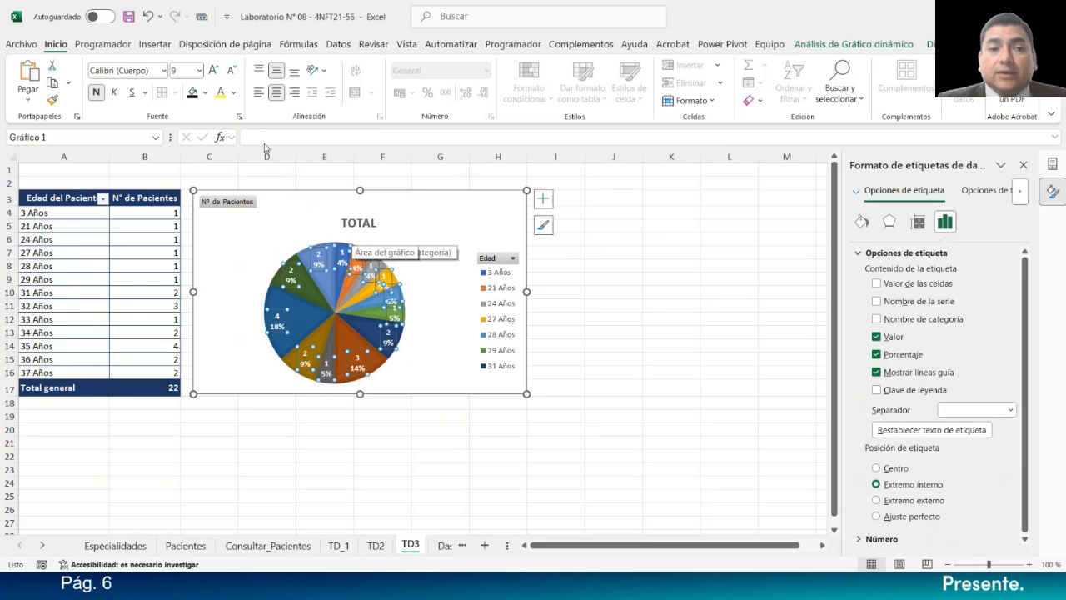
pyautogui.click(220, 73)
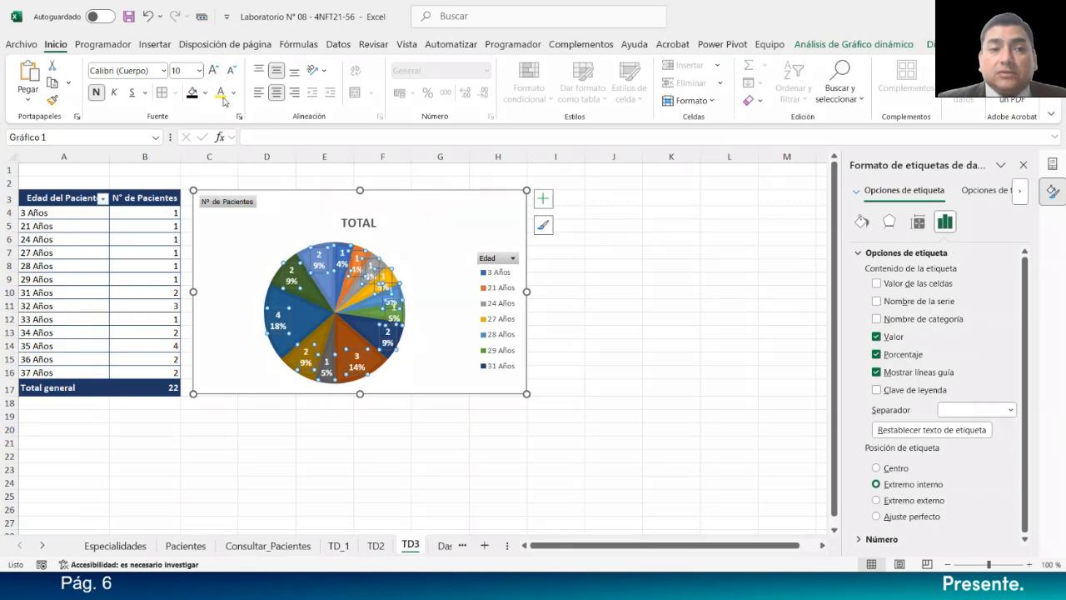
pyautogui.click(189, 71)
pyautogui.write('9.5')
pyautogui.press('Return')
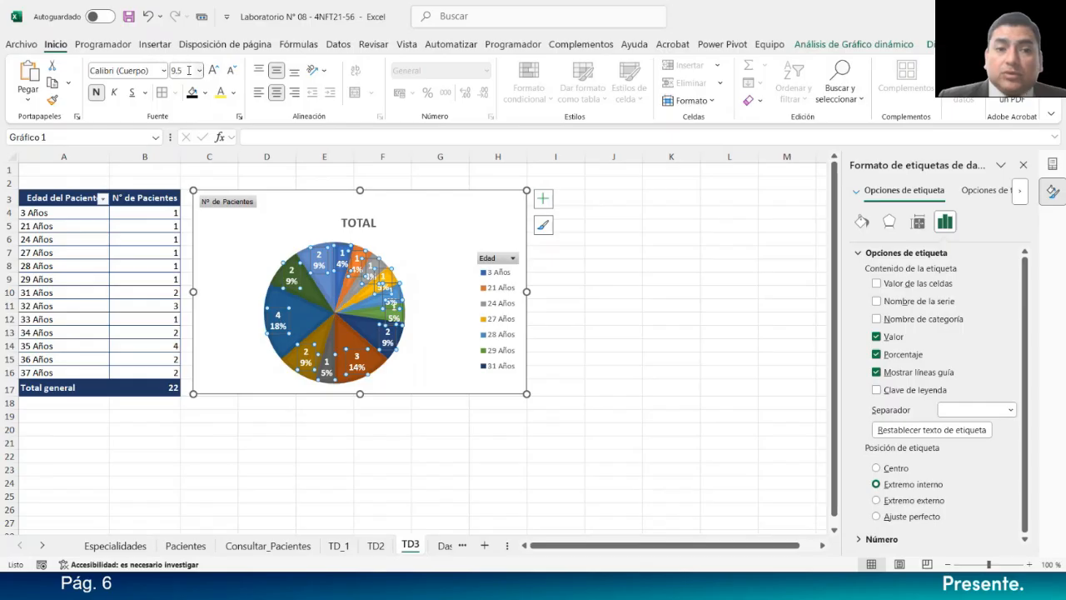
# Step: Retitle the pie chart N° DE PACIENTES POR EDAD and give the title a black fill with yellow text
pyautogui.click(369, 230)
pyautogui.doubleClick(370, 225)
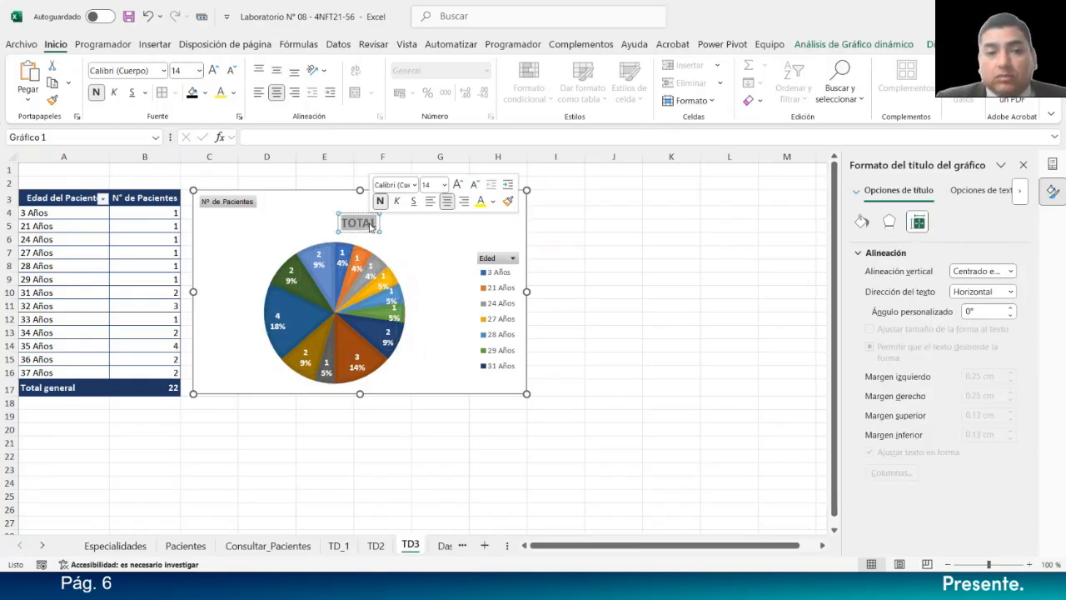
pyautogui.write('N')
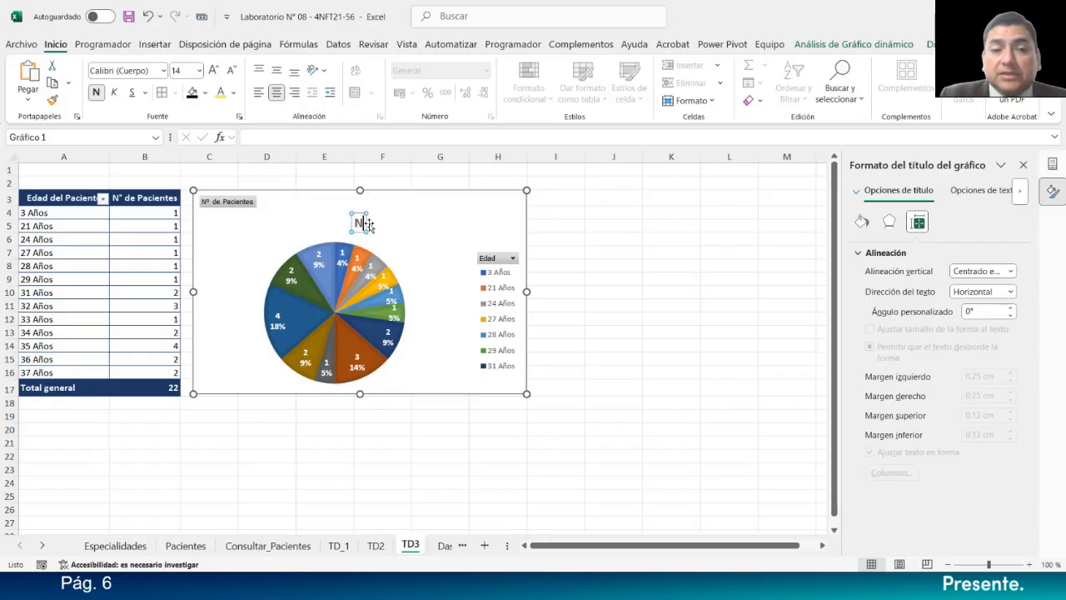
pyautogui.write('° DE ')
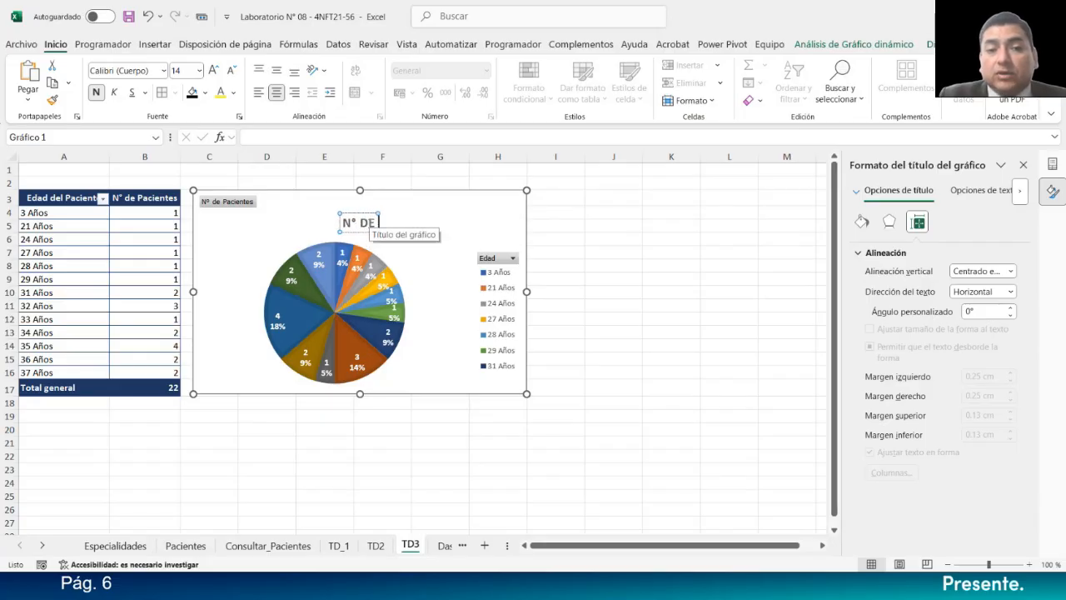
pyautogui.write('PACIENTES POR EDAD')
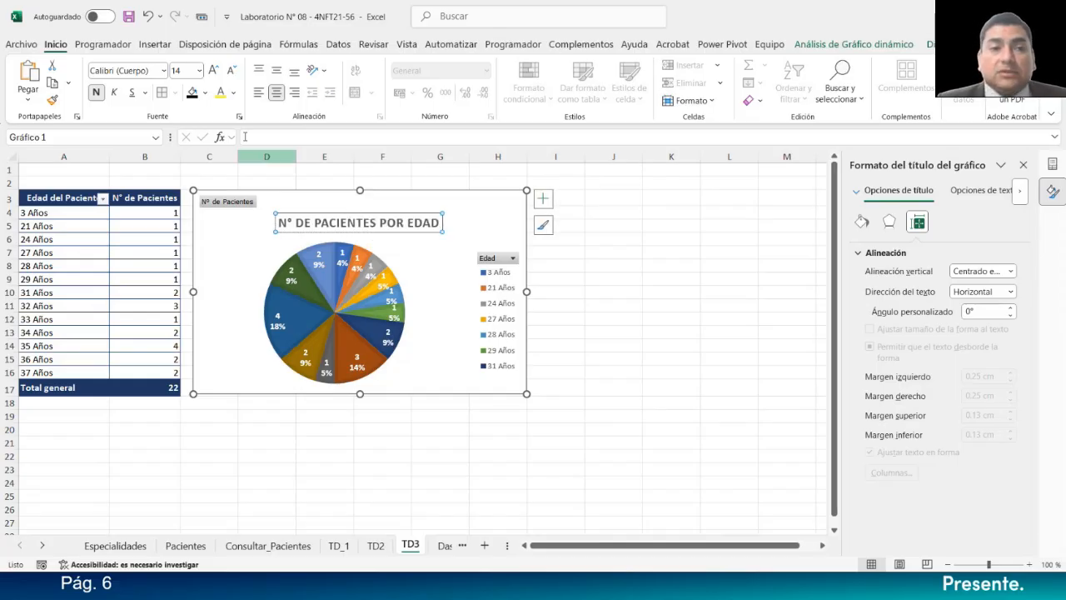
pyautogui.click(193, 92)
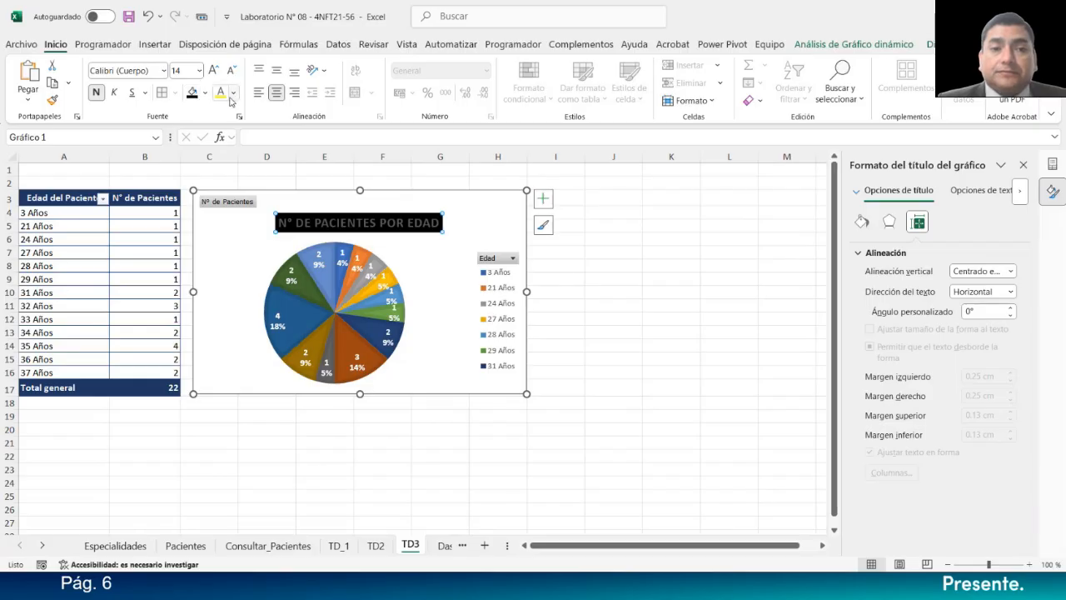
pyautogui.click(221, 92)
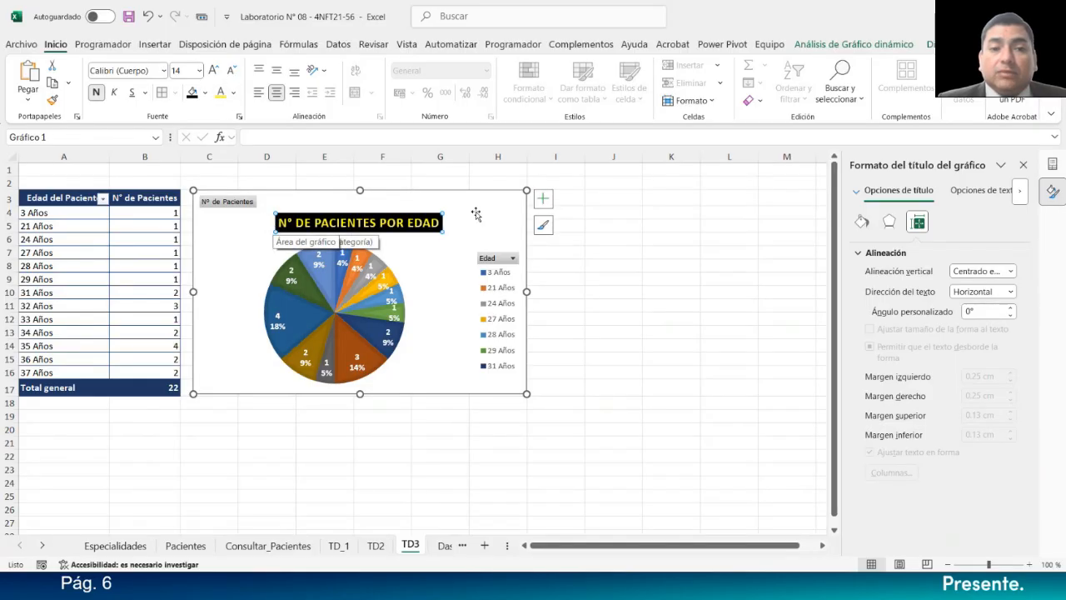
# Step: Format the pie chart's legend with bold black text and a gold fill from the recent colours
pyautogui.click(510, 226)
pyautogui.click(510, 299)
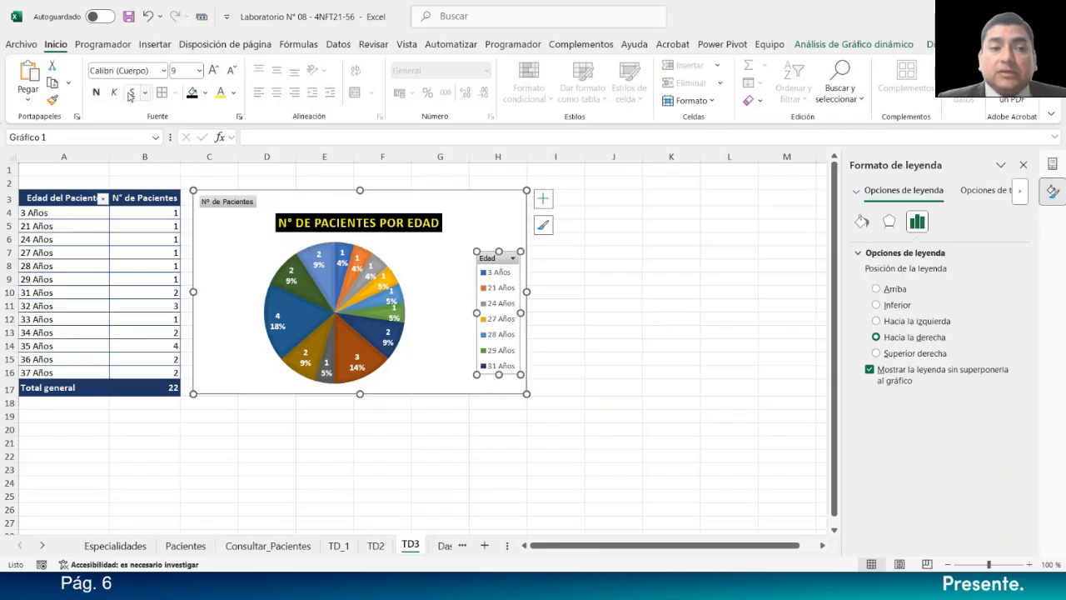
pyautogui.click(95, 93)
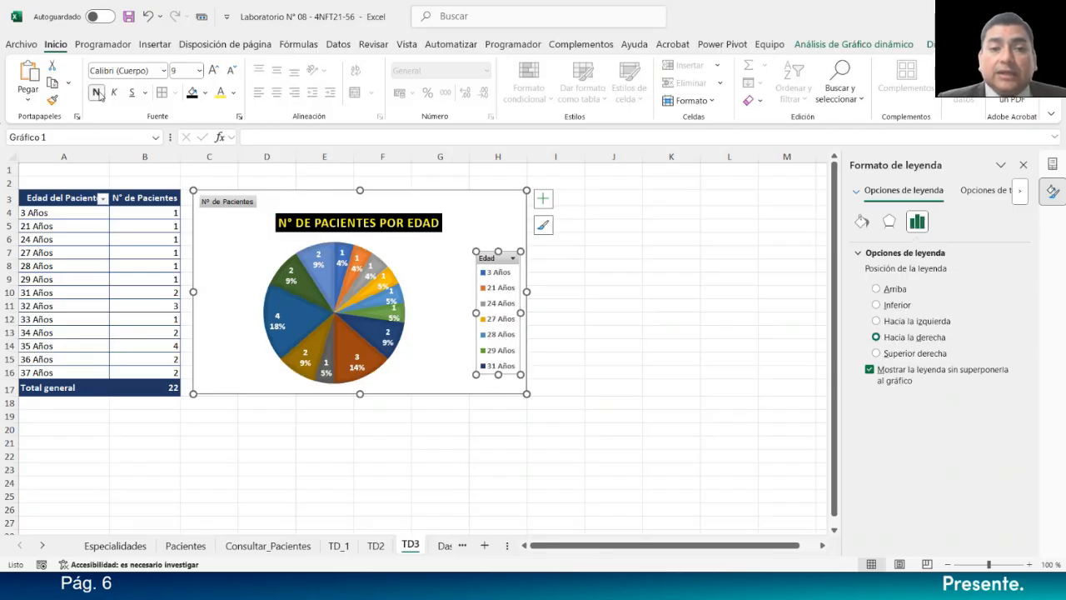
pyautogui.click(237, 92)
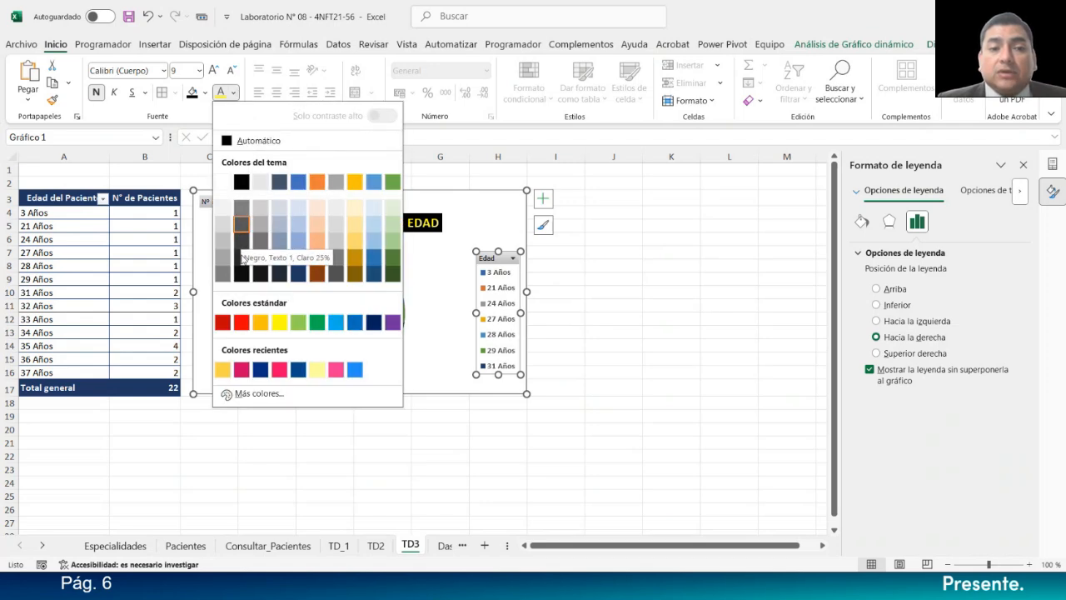
pyautogui.click(241, 181)
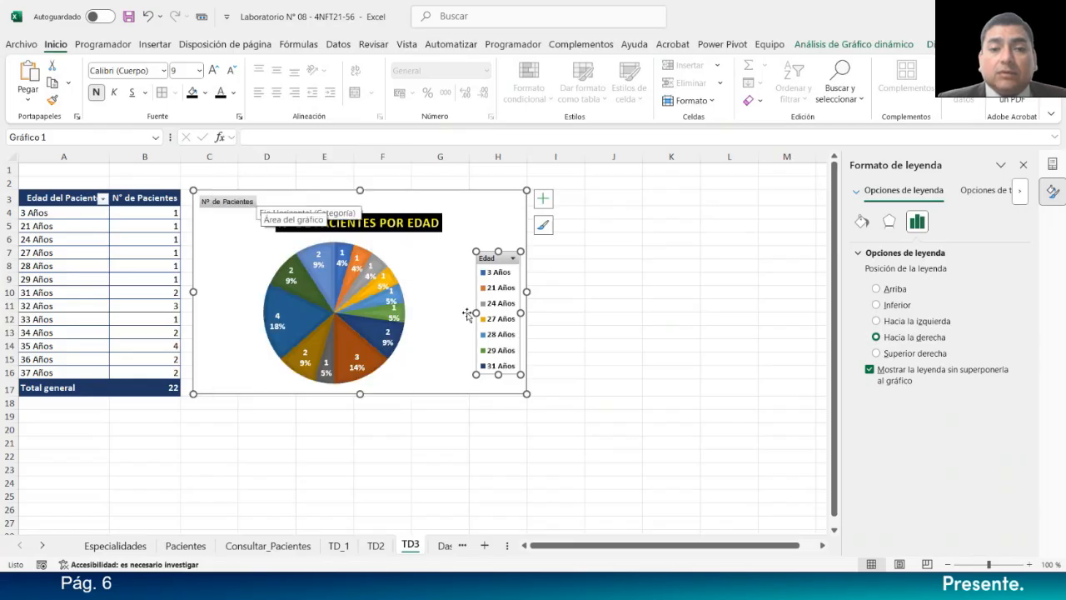
pyautogui.click(207, 95)
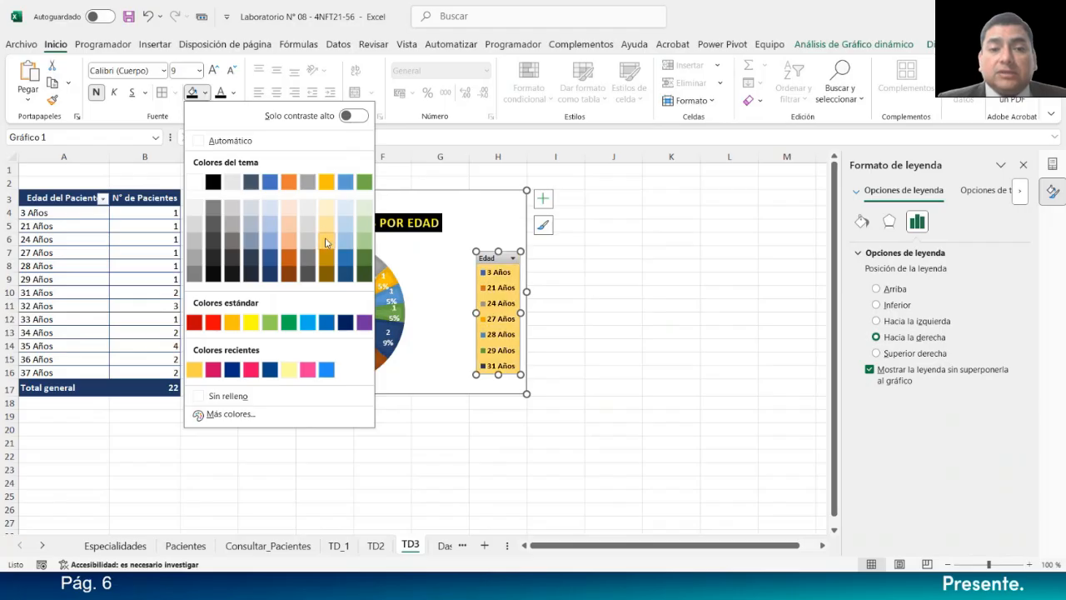
pyautogui.click(192, 372)
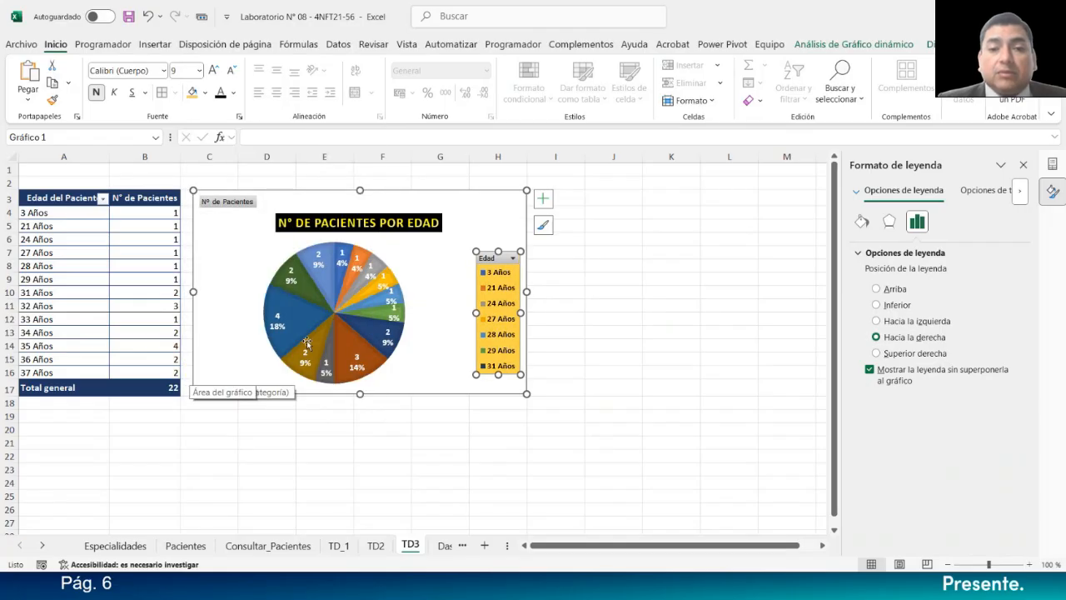
# Step: Cut the age pie chart from the TD3 sheet and paste it at cell M5 of the Dashboard_Pacientes sheet
pyautogui.click(454, 268)
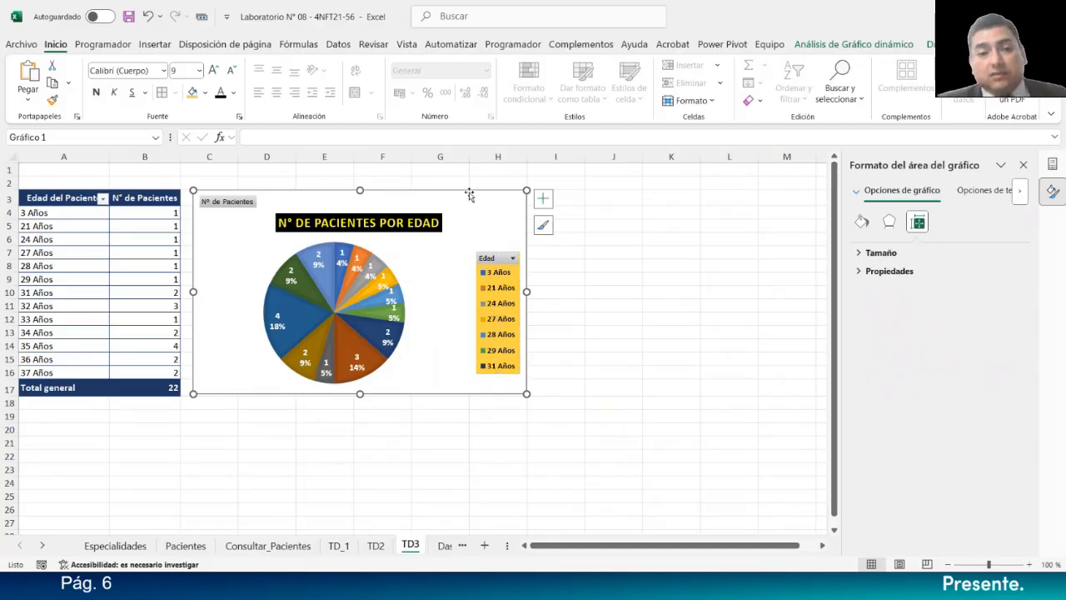
pyautogui.press('Delete')
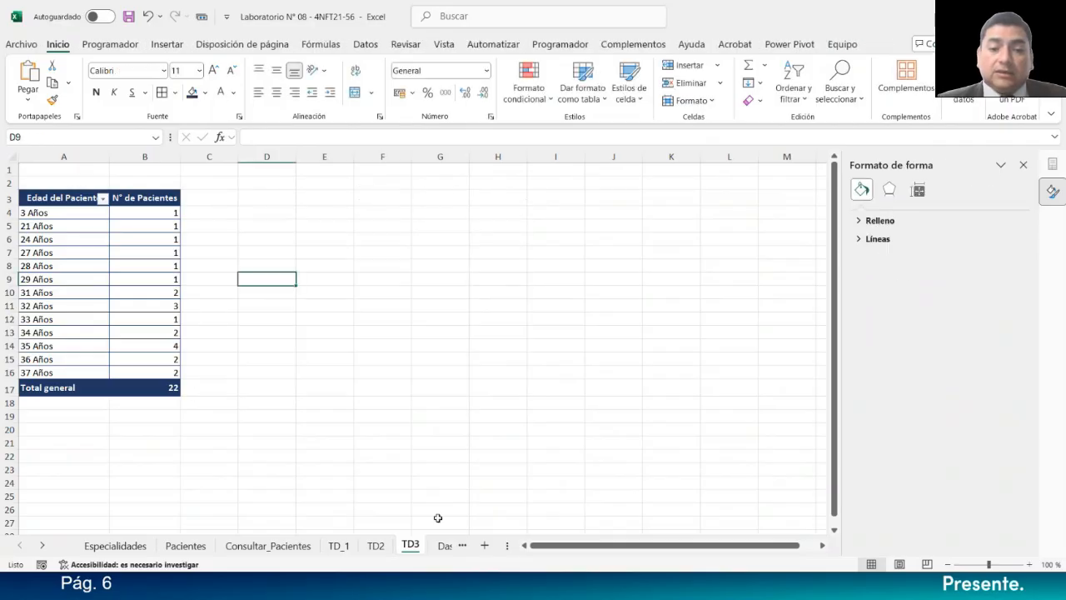
pyautogui.click(441, 546)
pyautogui.moveTo(514, 545); pyautogui.dragTo(545, 545)
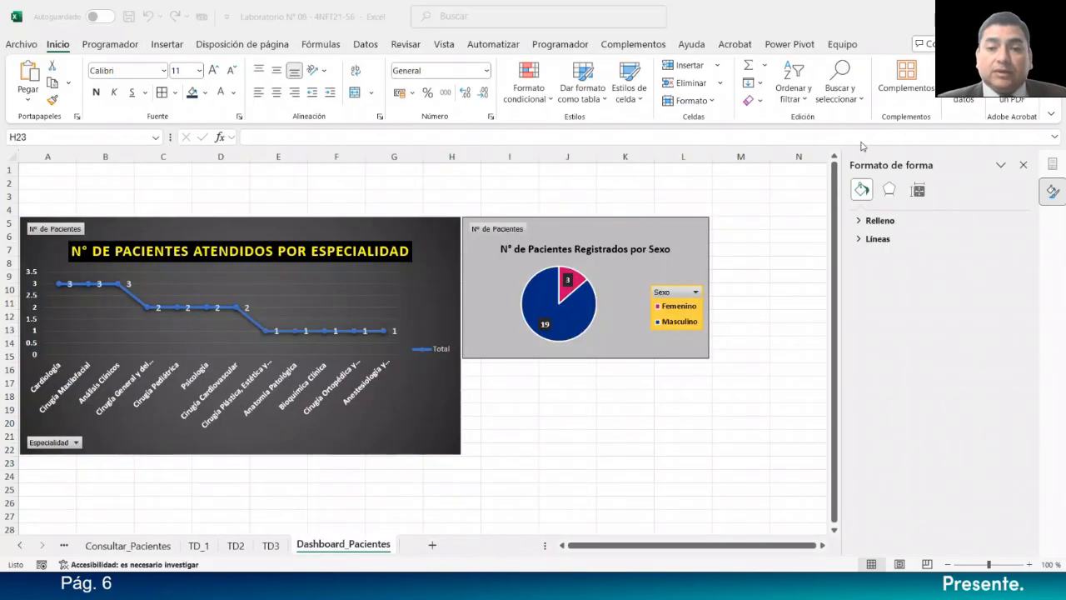
pyautogui.press('F2')
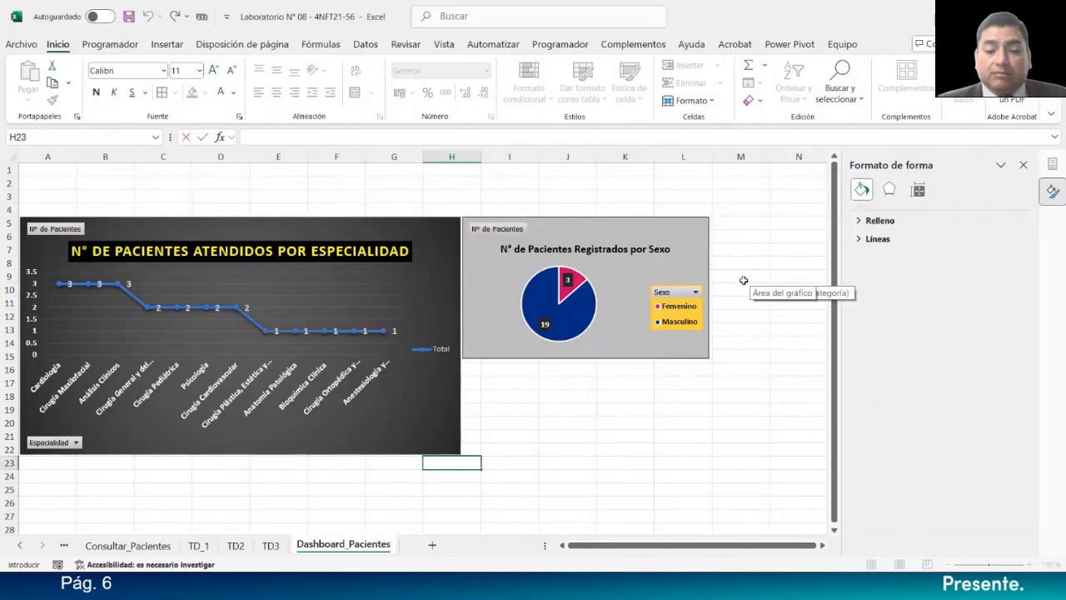
pyautogui.click(740, 225)
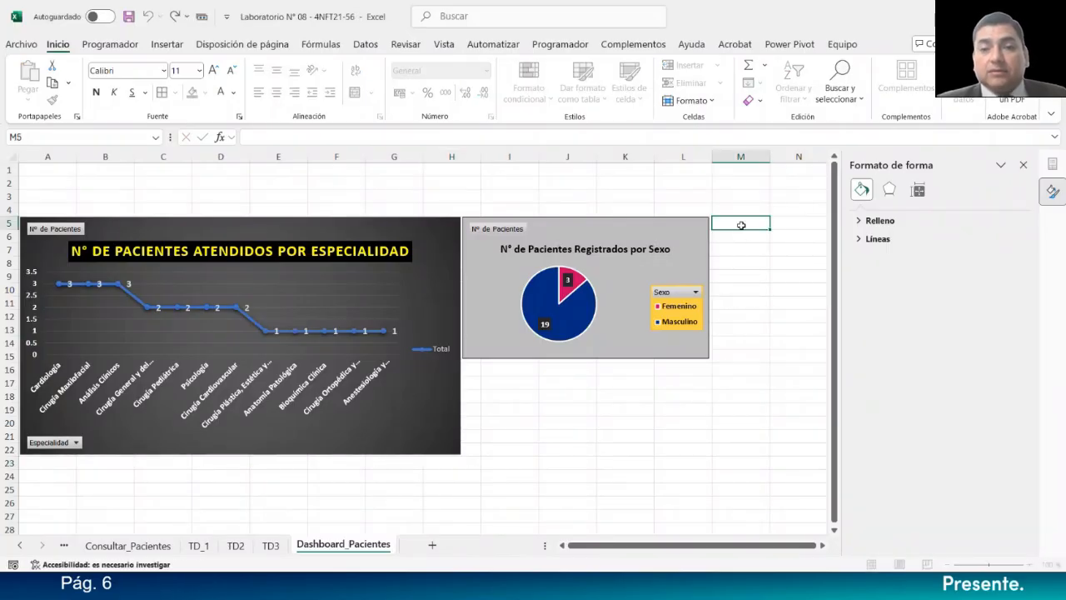
pyautogui.hotkey('ctrl', 'v')
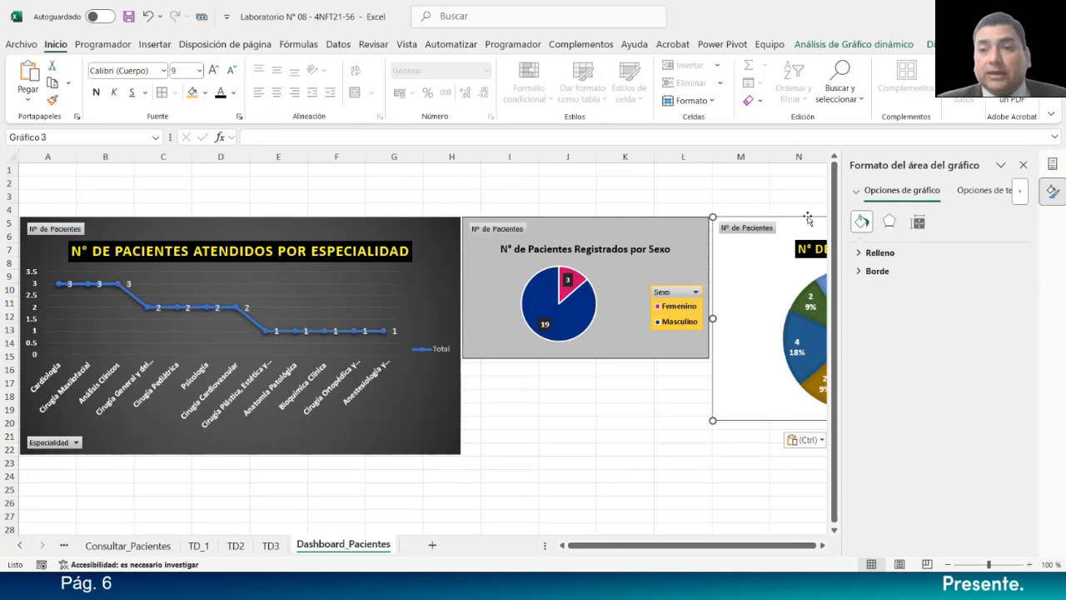
pyautogui.click(1024, 164)
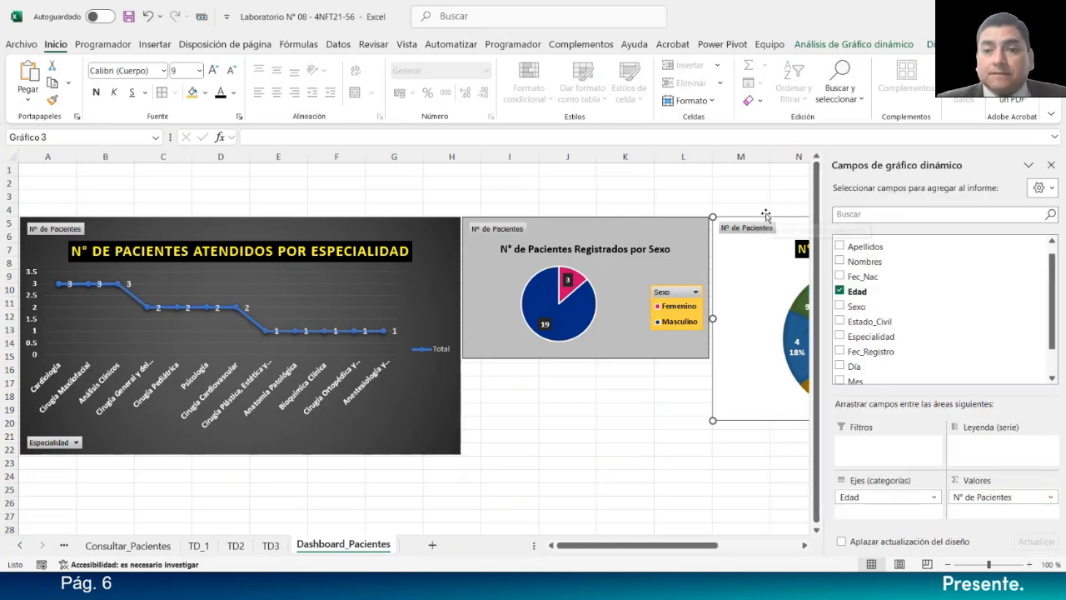
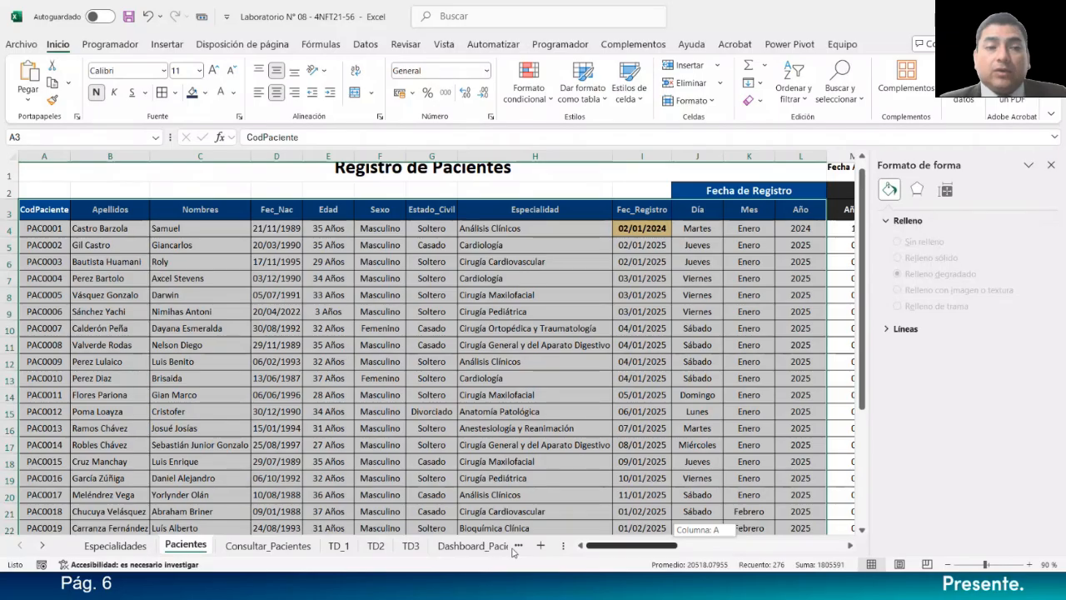
# Step: Insert a pivot chart with its pivot table on a new worksheet from the Pacientes range A3:L25
pyautogui.scroll(-2, 120, 278)
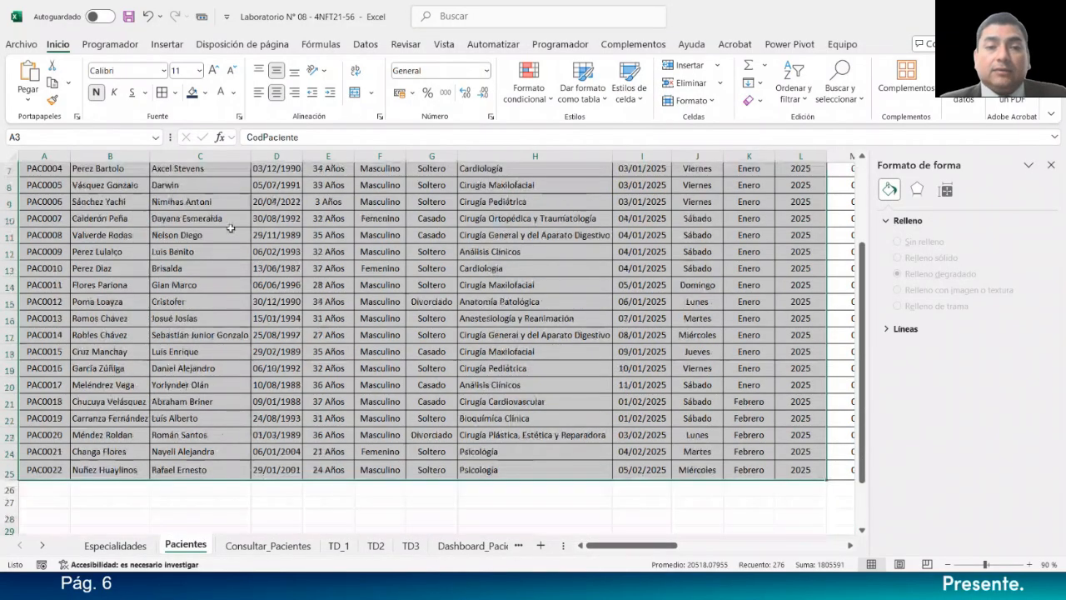
pyautogui.scroll(2, 231, 228)
pyautogui.click(168, 44)
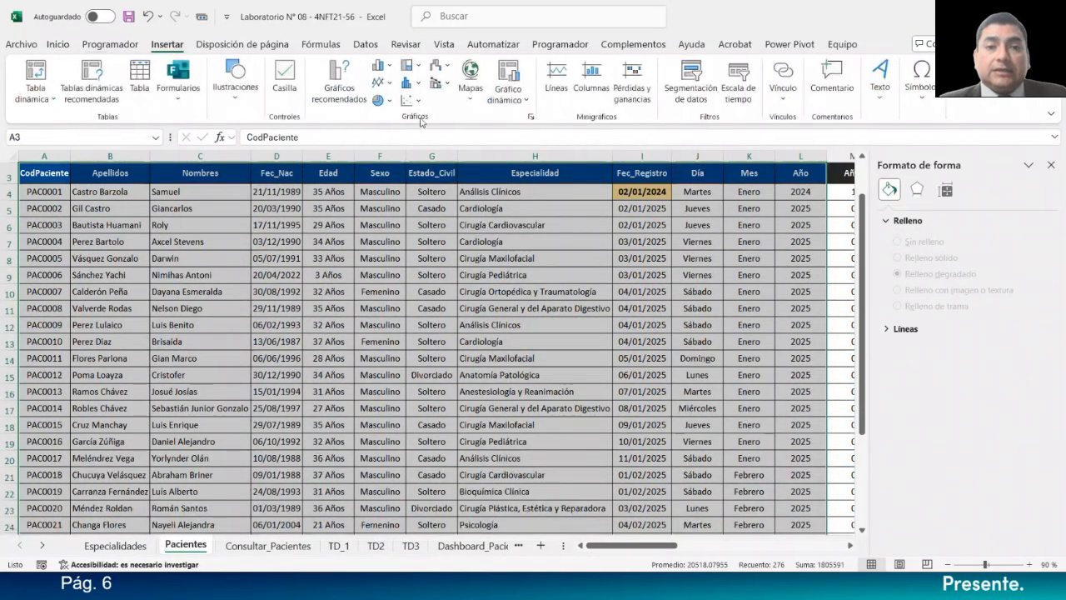
pyautogui.click(510, 96)
pyautogui.click(515, 138)
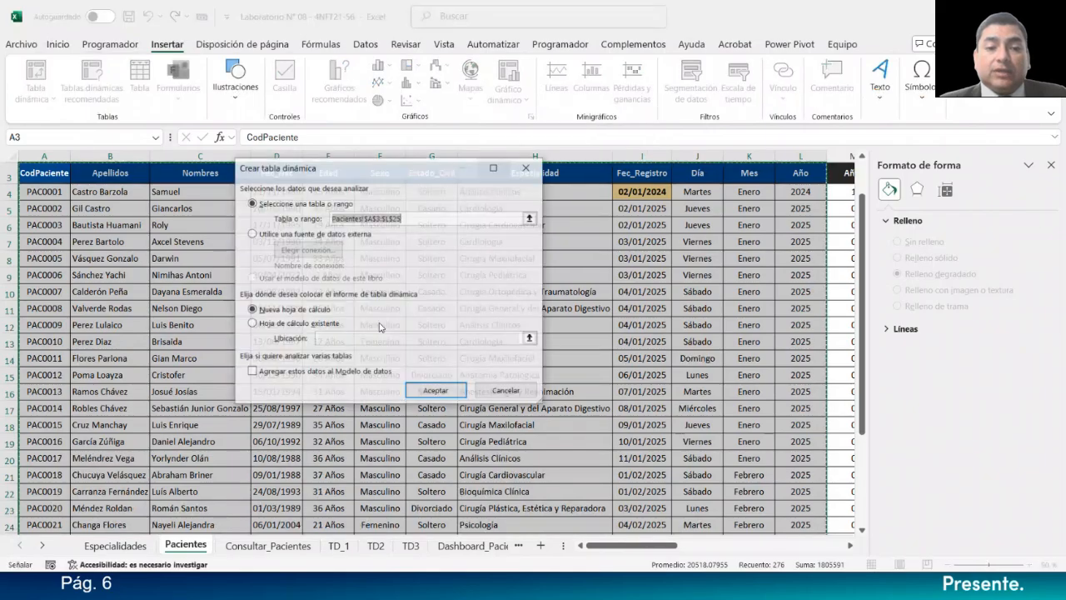
pyautogui.click(435, 390)
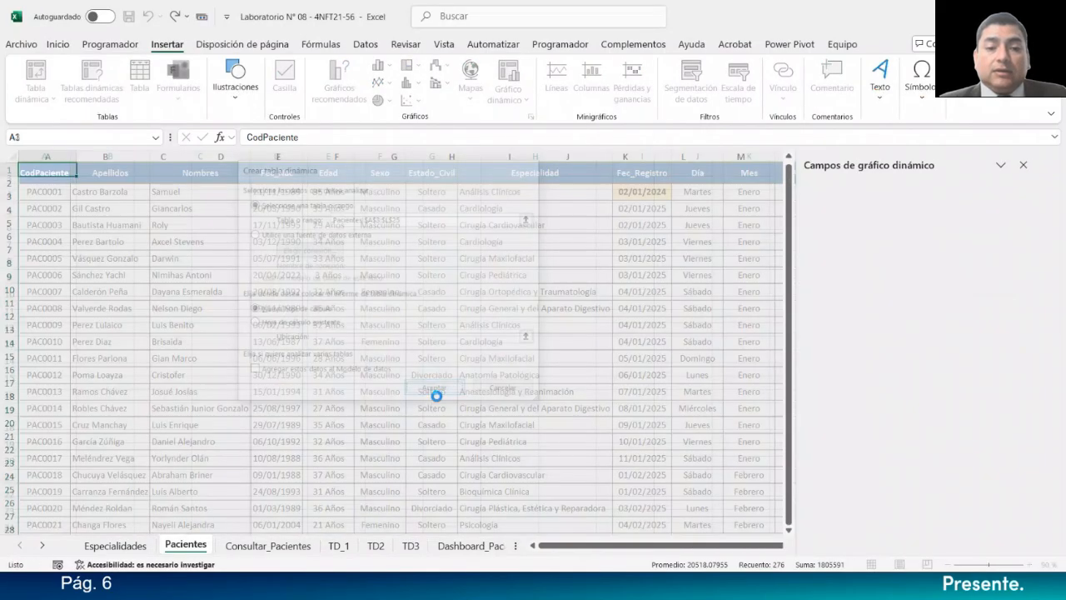
# Step: Place the new sheet between TD3 and Dashboard_Pacientes and rename it TD4
pyautogui.moveTo(385, 547); pyautogui.dragTo(326, 547)
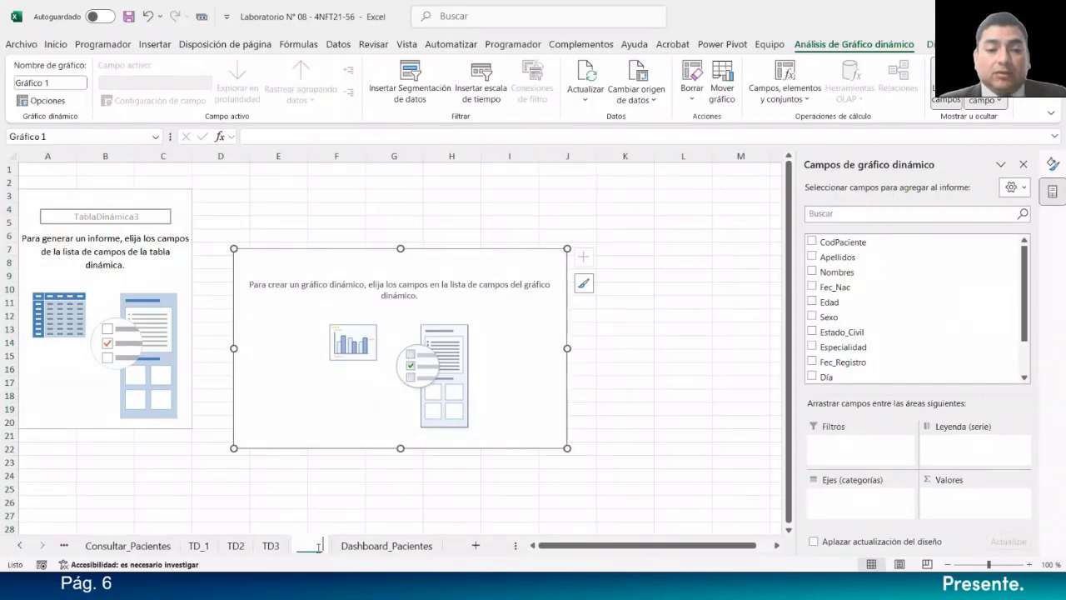
pyautogui.doubleClick(319, 546)
pyautogui.write('td4')
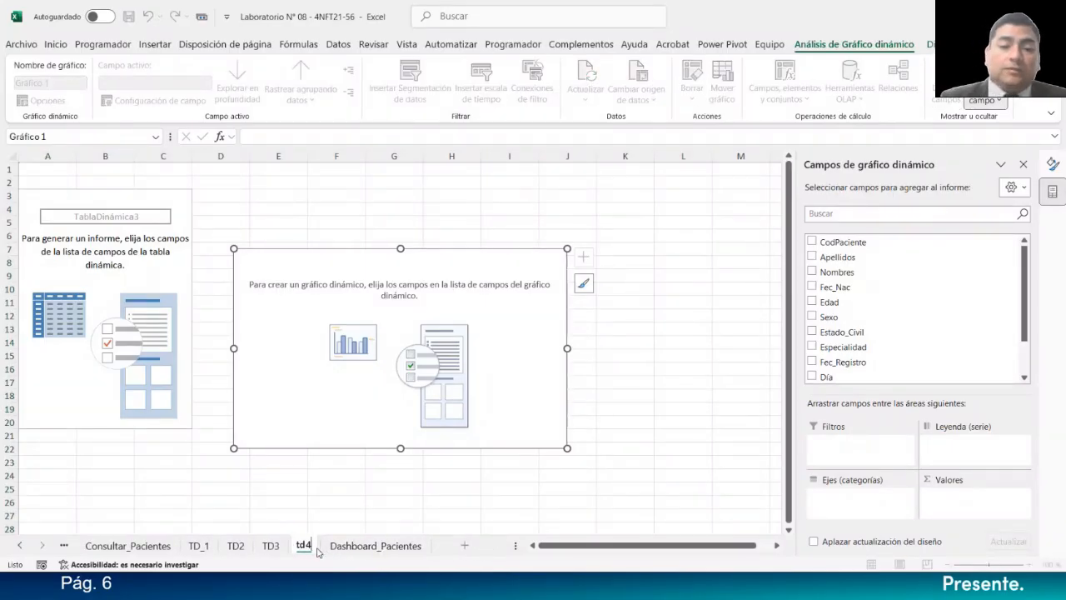
pyautogui.press('Return')
pyautogui.doubleClick(305, 545)
pyautogui.write('TF')
pyautogui.press('BackSpace')
pyautogui.write('D4')
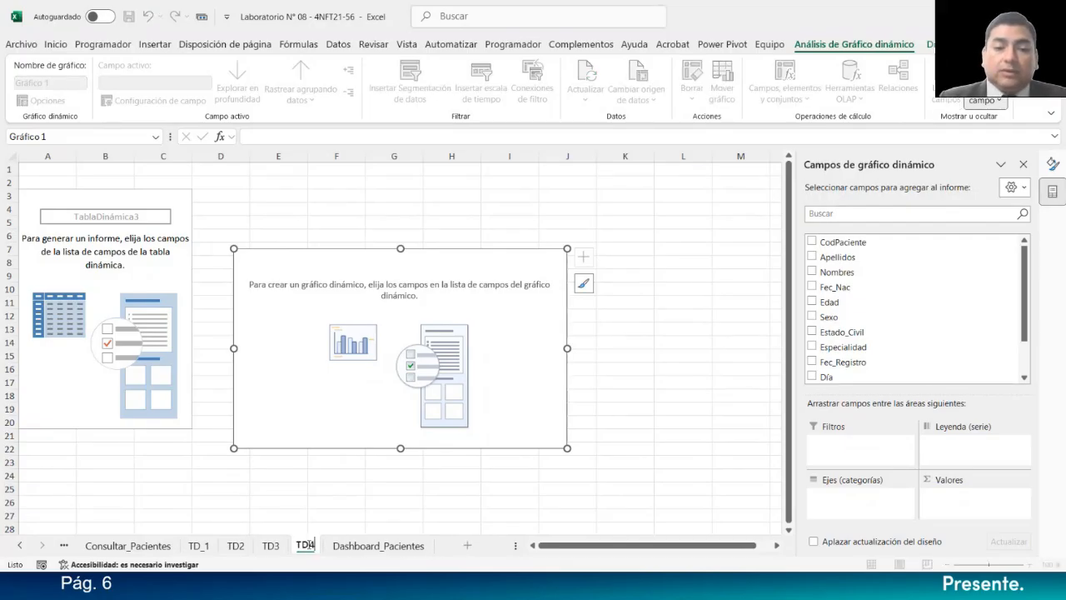
pyautogui.press('Return')
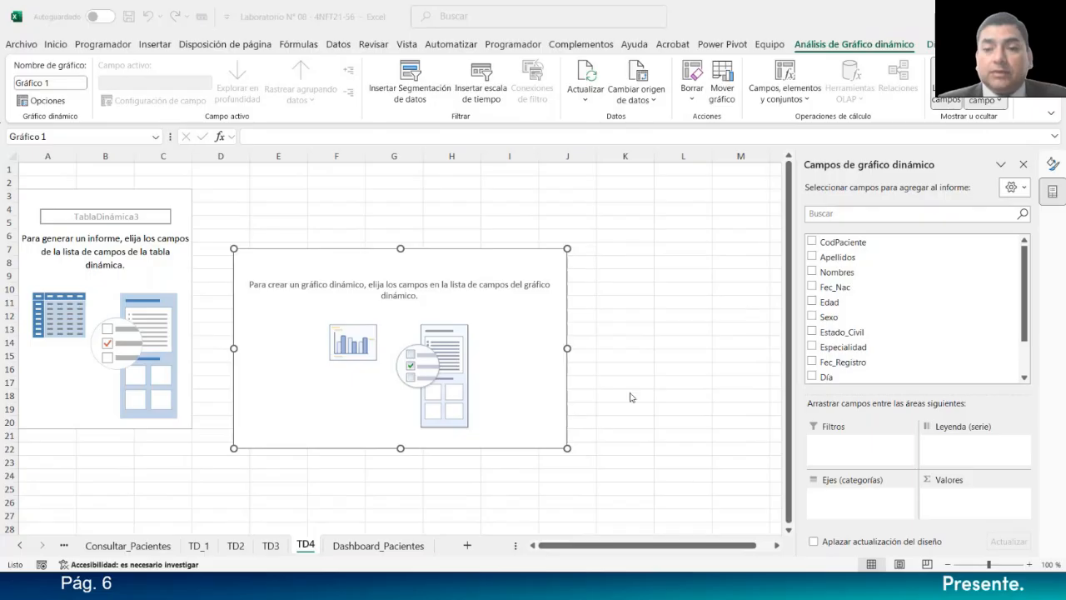
# Step: Set Año and Mes, in that order, as the pivot chart's categories and add the count of Mes as its values
pyautogui.scroll(-2, 888, 333)
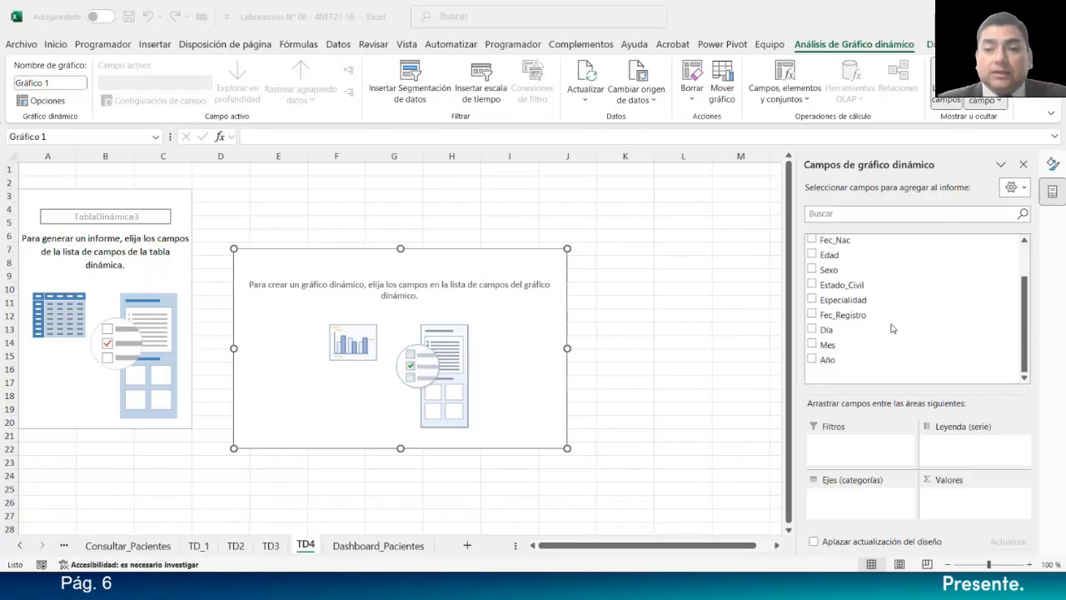
pyautogui.click(813, 361)
pyautogui.click(812, 360)
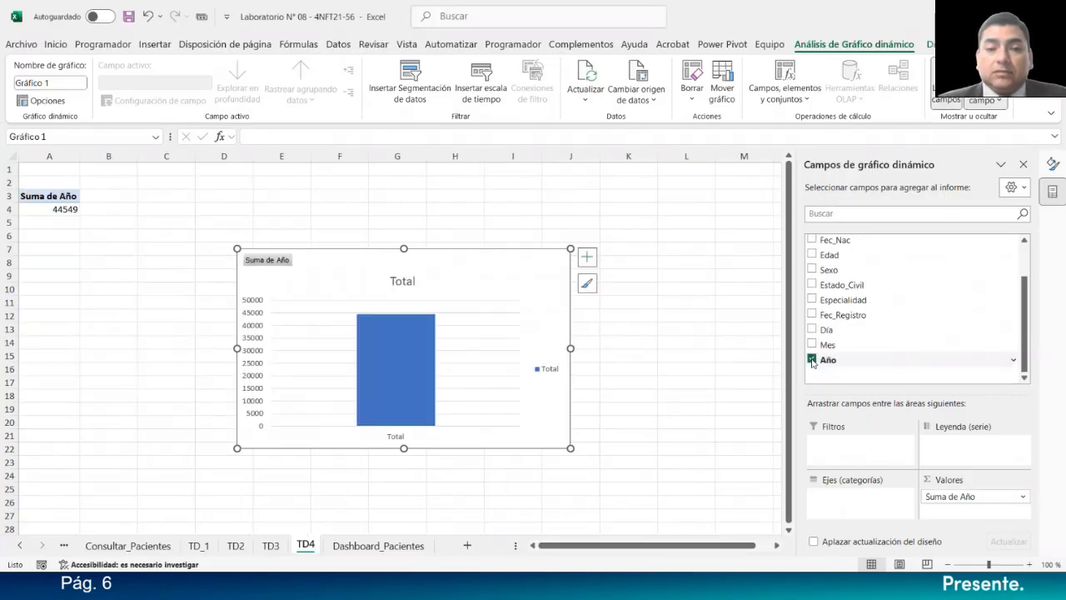
pyautogui.moveTo(949, 497); pyautogui.dragTo(860, 505)
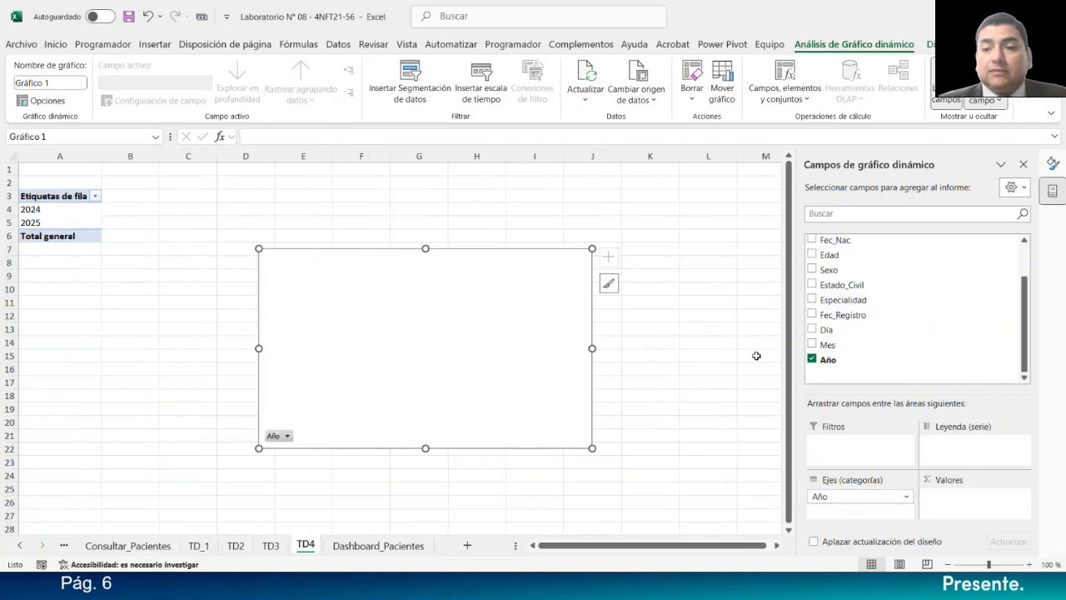
pyautogui.moveTo(833, 345); pyautogui.dragTo(852, 509)
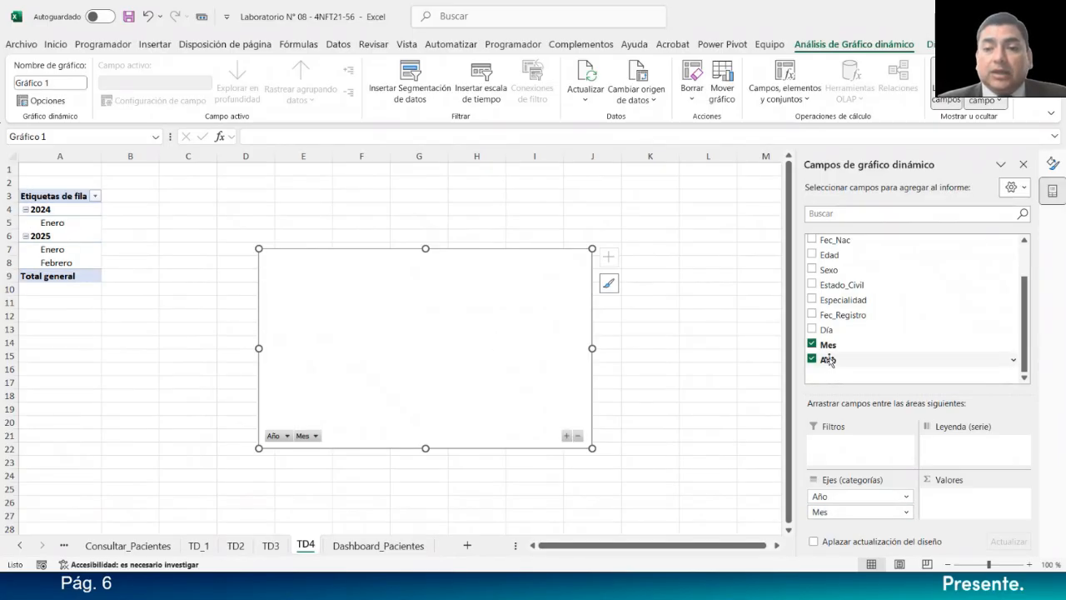
pyautogui.moveTo(832, 348); pyautogui.dragTo(980, 515)
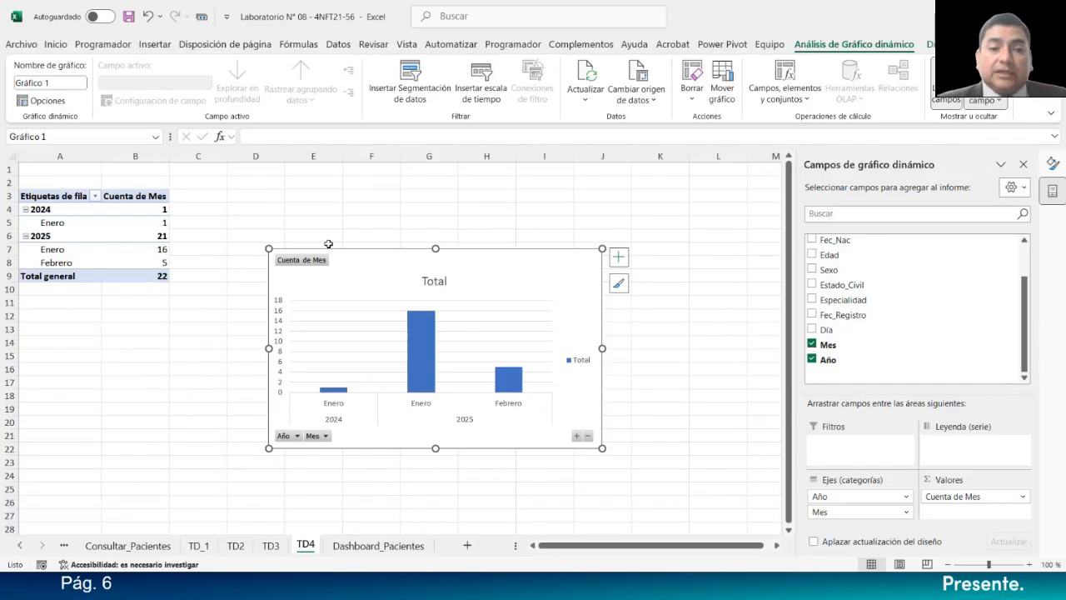
# Step: Move the pivot chart beside the upper part of the pivot table and change its chart type to Columnas 3D
pyautogui.moveTo(383, 252); pyautogui.dragTo(336, 187)
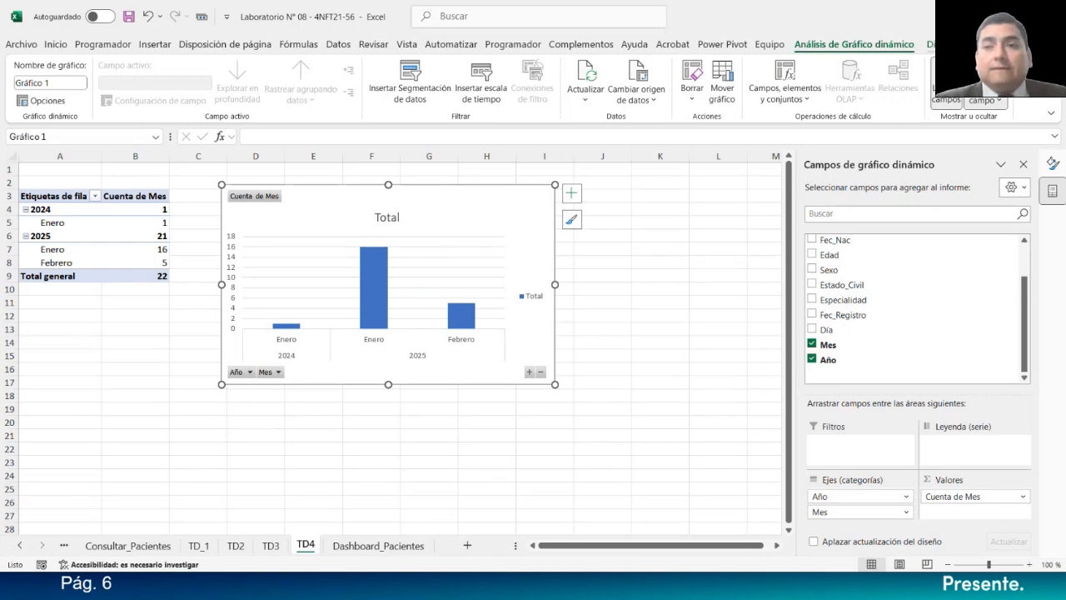
pyautogui.click(930, 44)
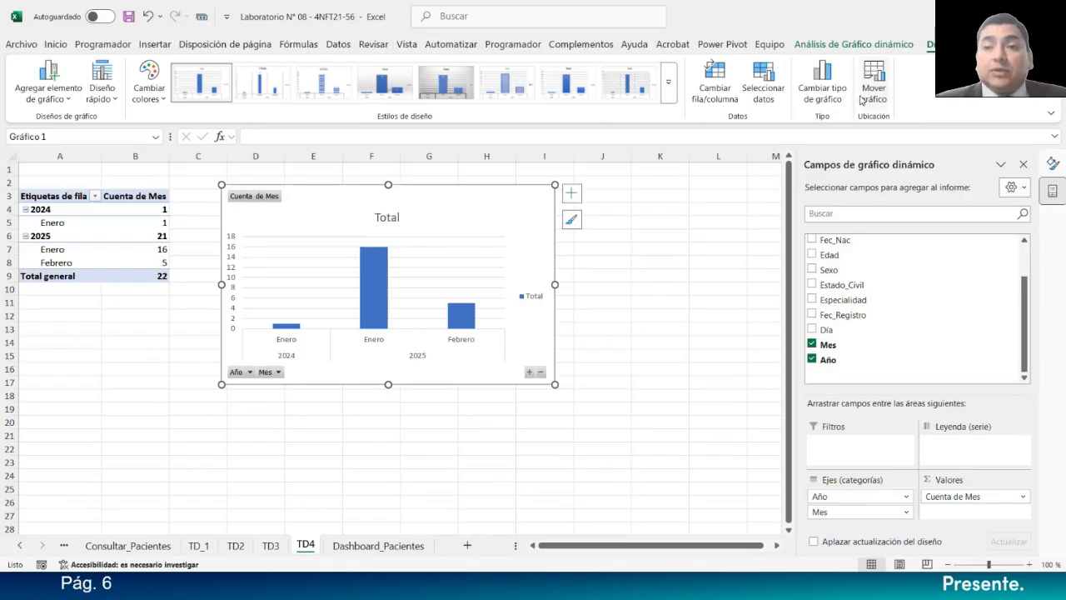
pyautogui.click(823, 83)
pyautogui.moveTo(553, 204)
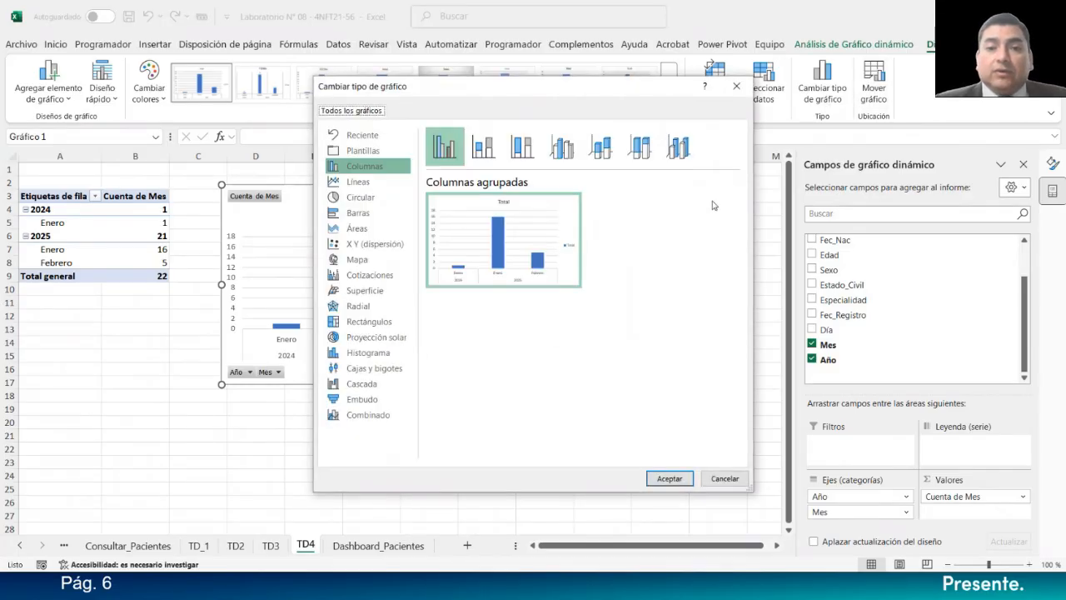
pyautogui.click(685, 158)
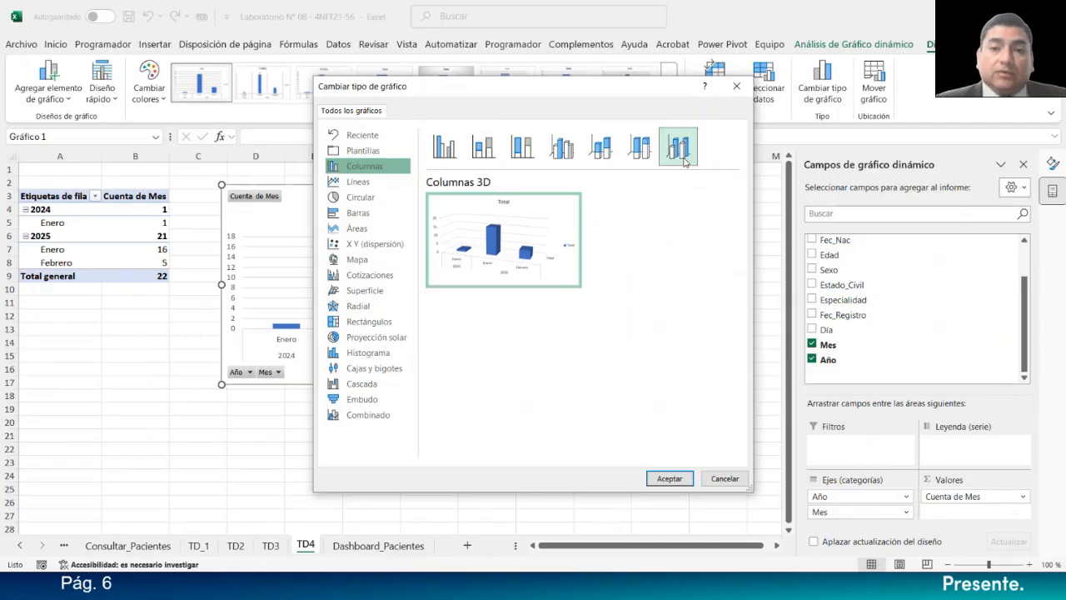
pyautogui.moveTo(523, 263)
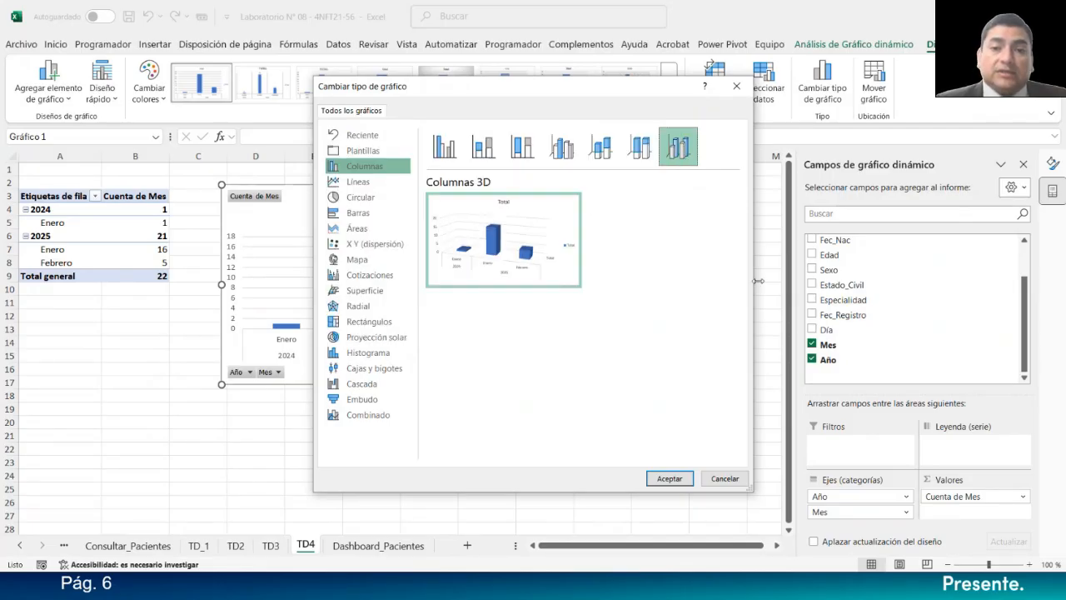
pyautogui.click(602, 150)
pyautogui.click(571, 155)
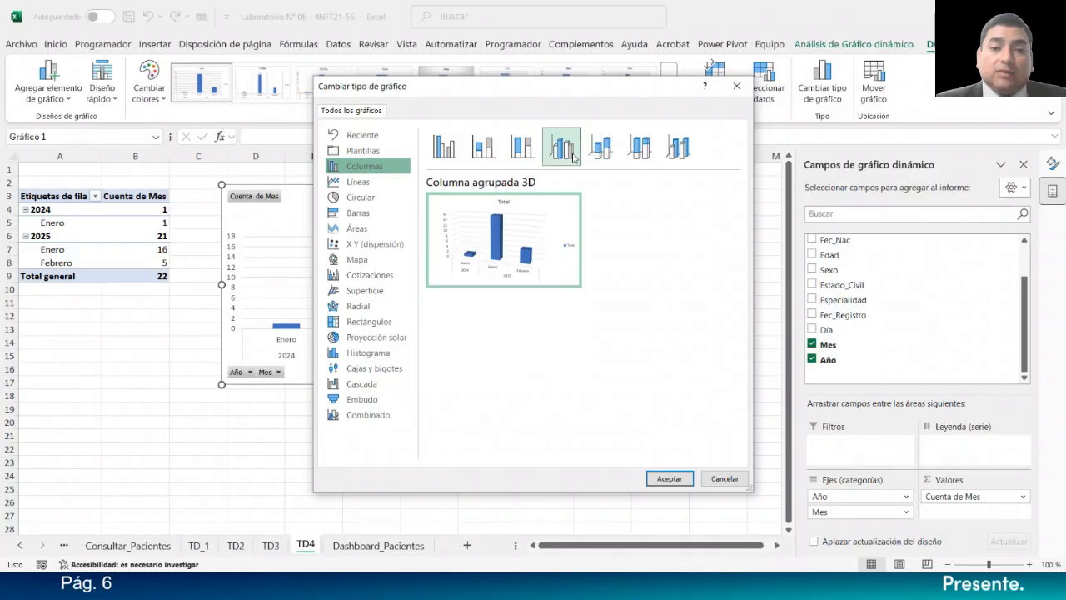
pyautogui.click(481, 148)
pyautogui.press('Right')
pyautogui.press('Left')
pyautogui.press('Left')
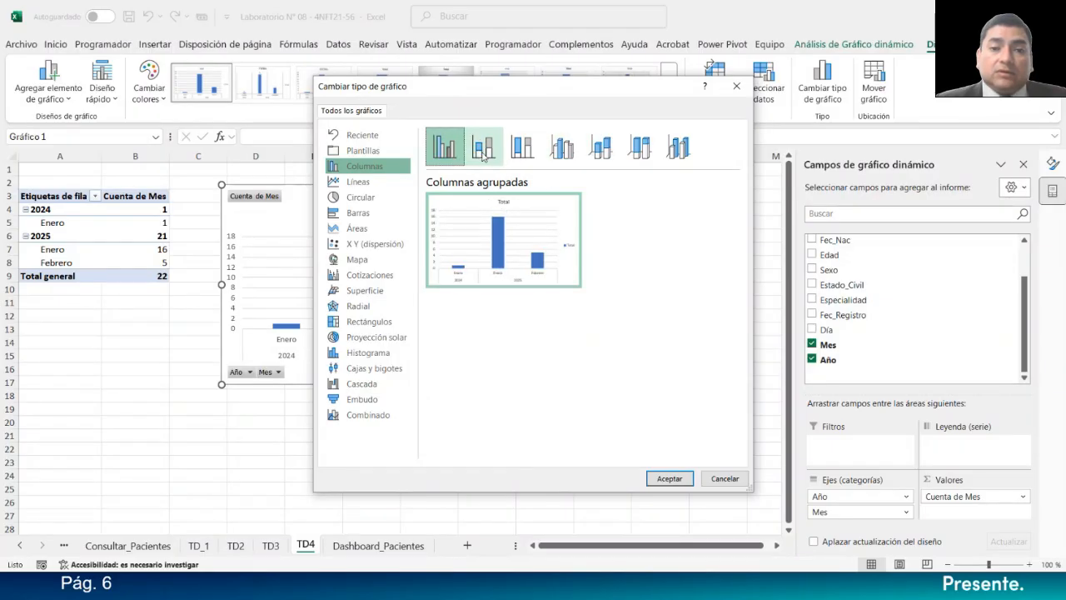
pyautogui.click(566, 154)
pyautogui.click(677, 163)
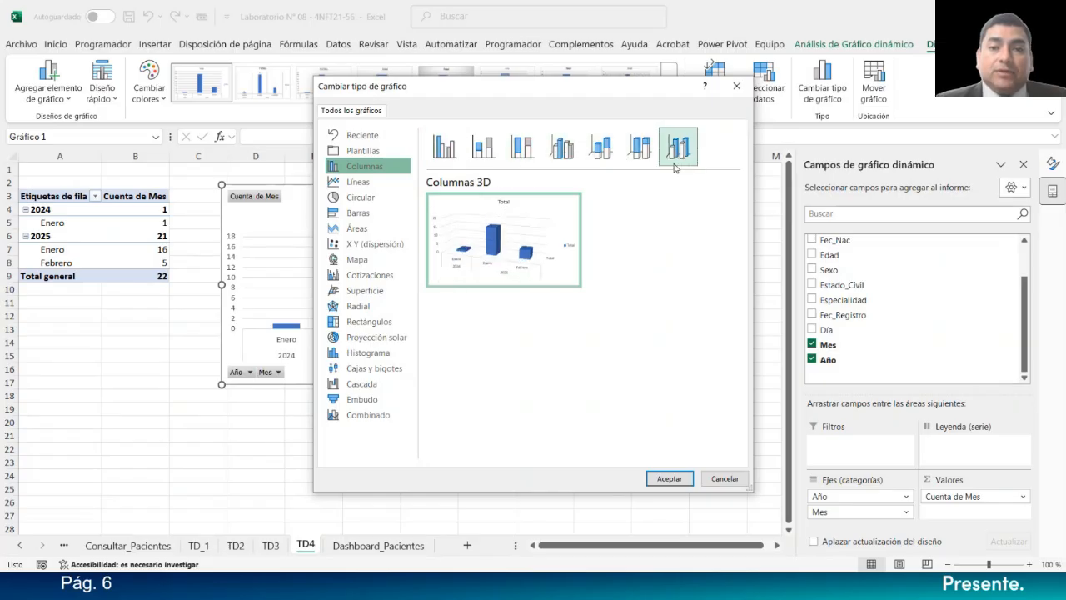
pyautogui.click(923, 204)
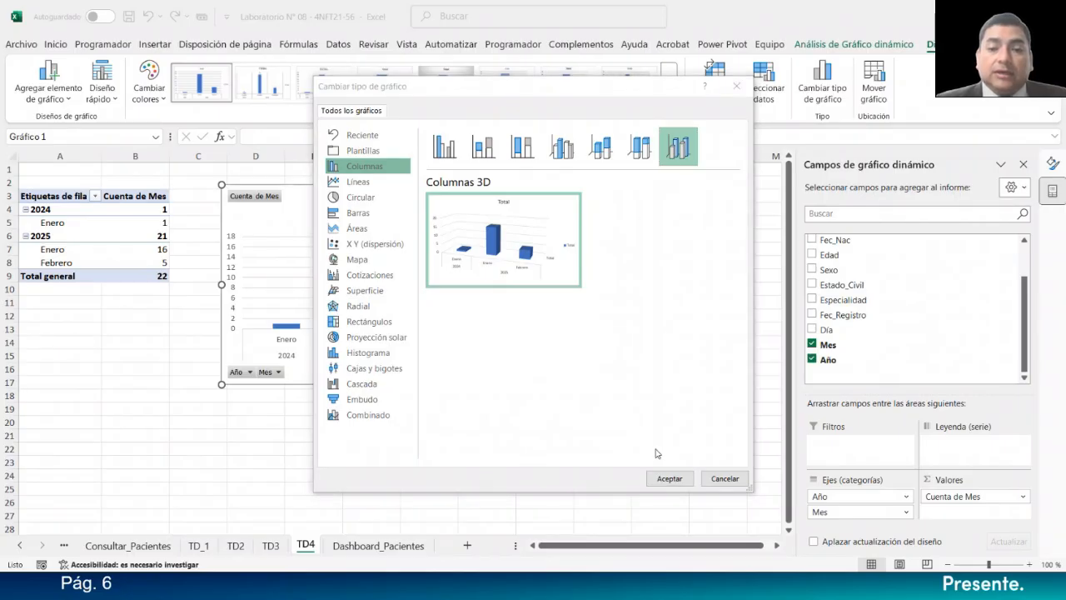
pyautogui.click(669, 478)
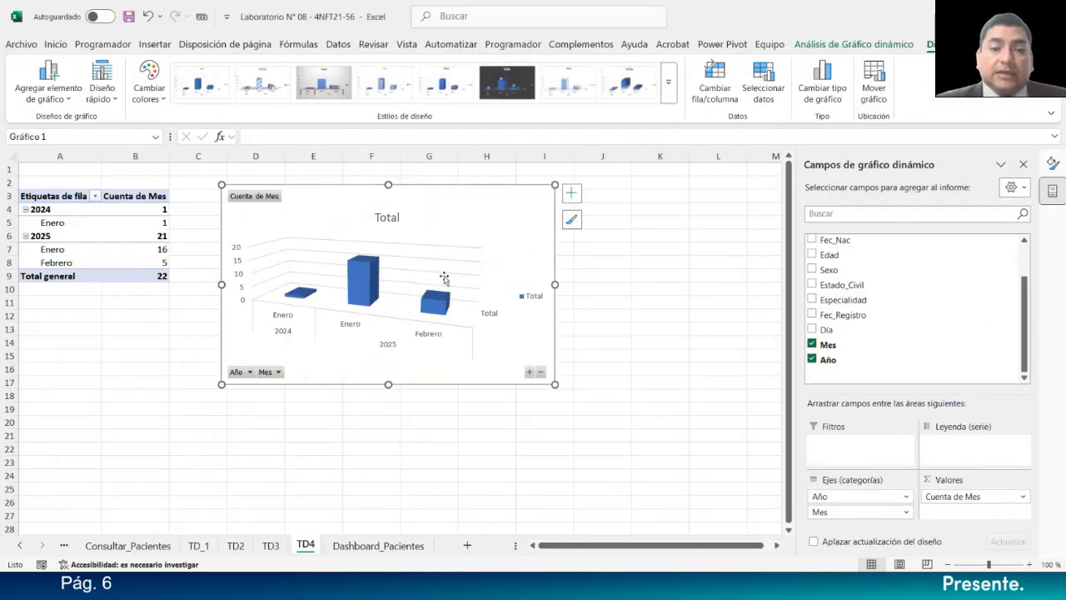
# Step: Apply the dark grey chart style and the quick layout that has a data table and a vertical axis title
pyautogui.click(507, 84)
pyautogui.click(668, 92)
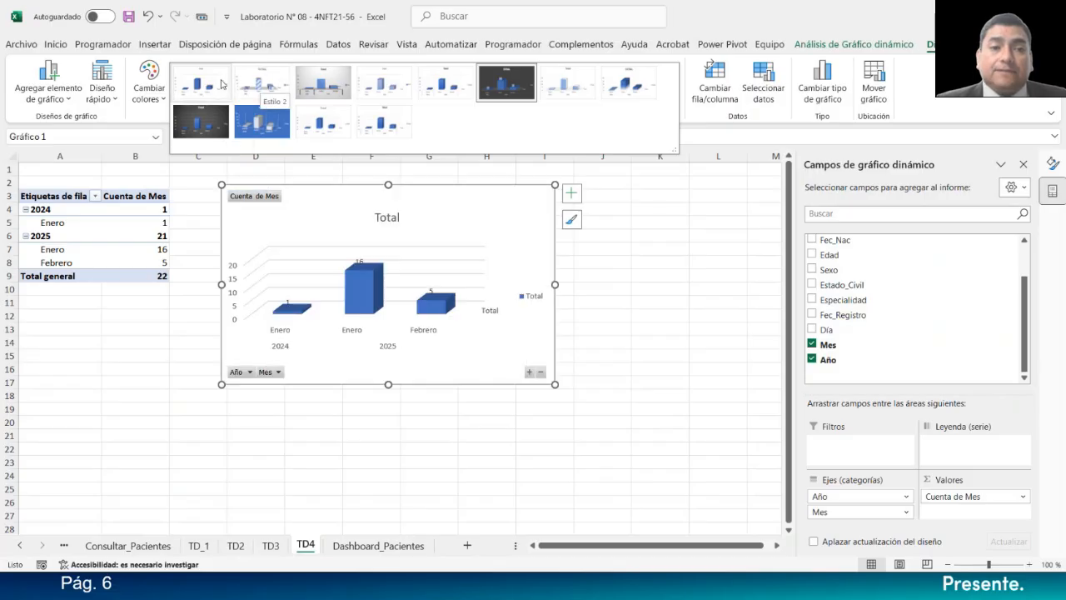
pyautogui.click(204, 132)
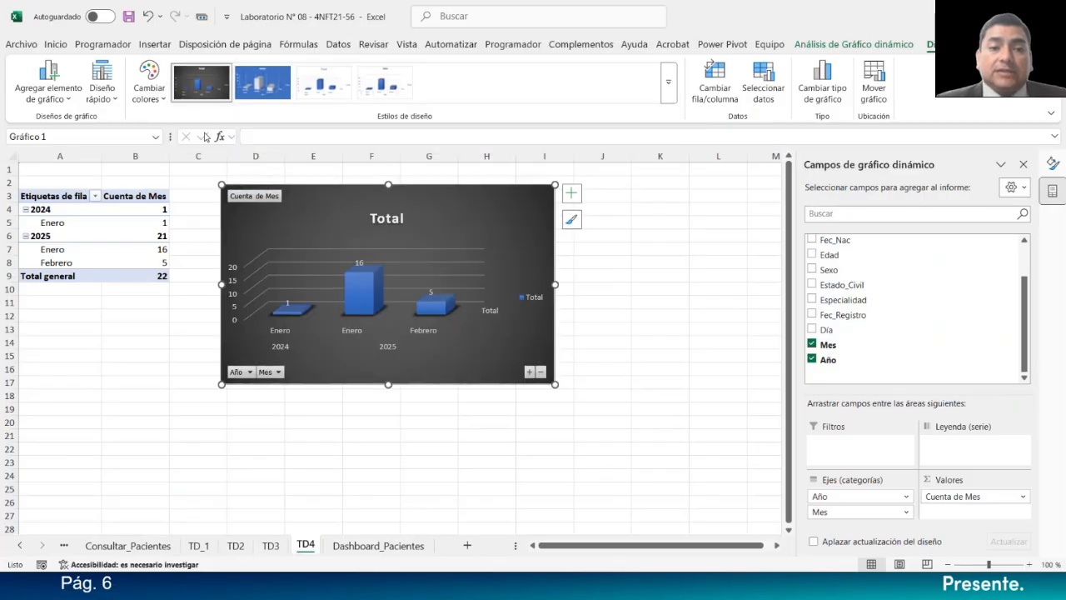
pyautogui.click(110, 98)
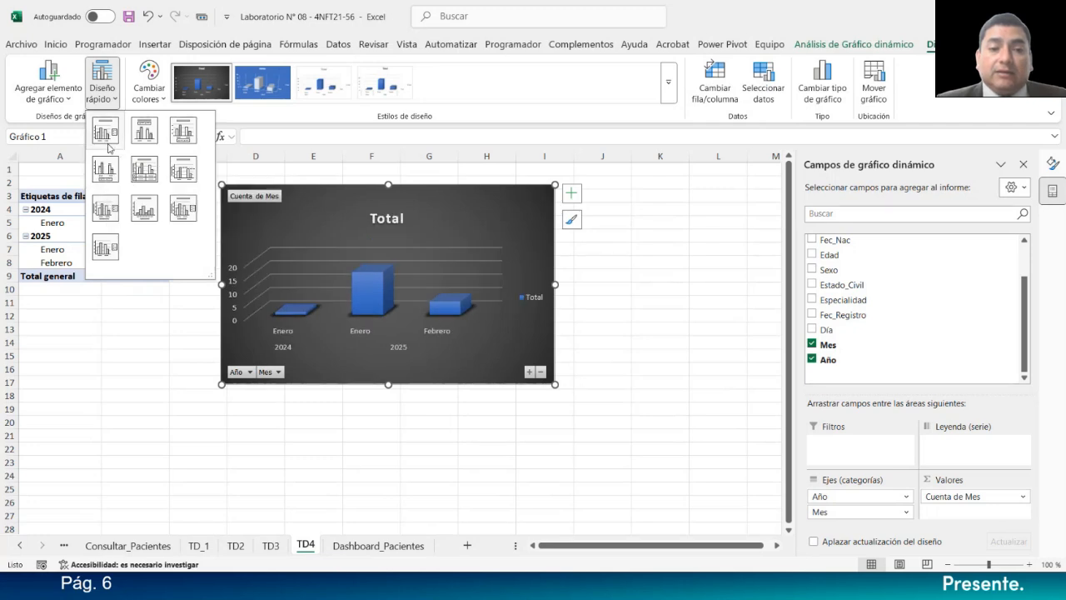
pyautogui.click(139, 174)
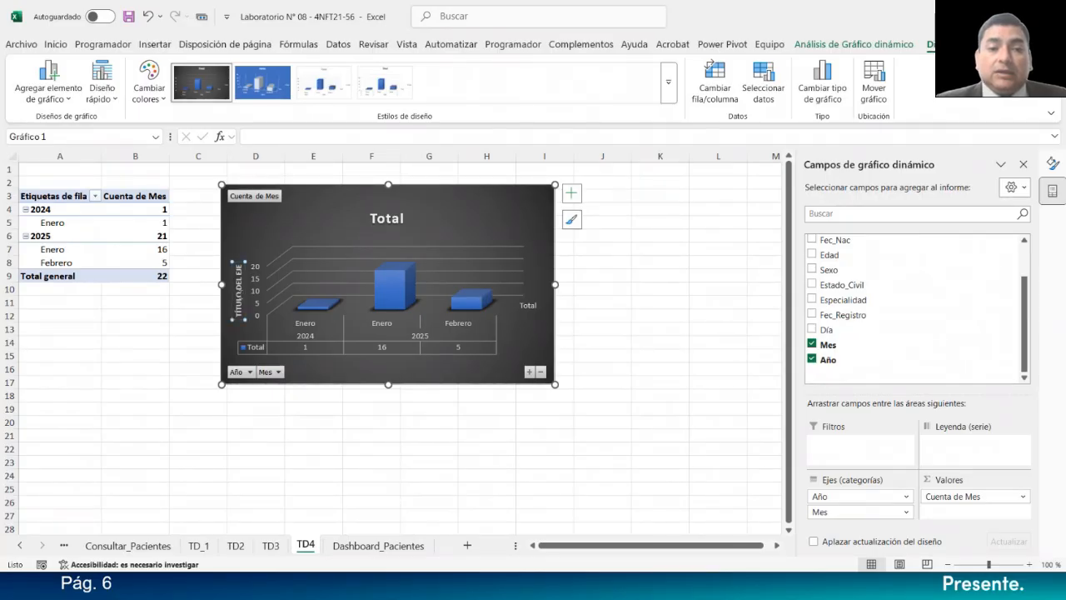
# Step: Replace the chart's vertical axis title with "N° DE PACIENTES"
pyautogui.moveTo(238, 264); pyautogui.dragTo(239, 311)
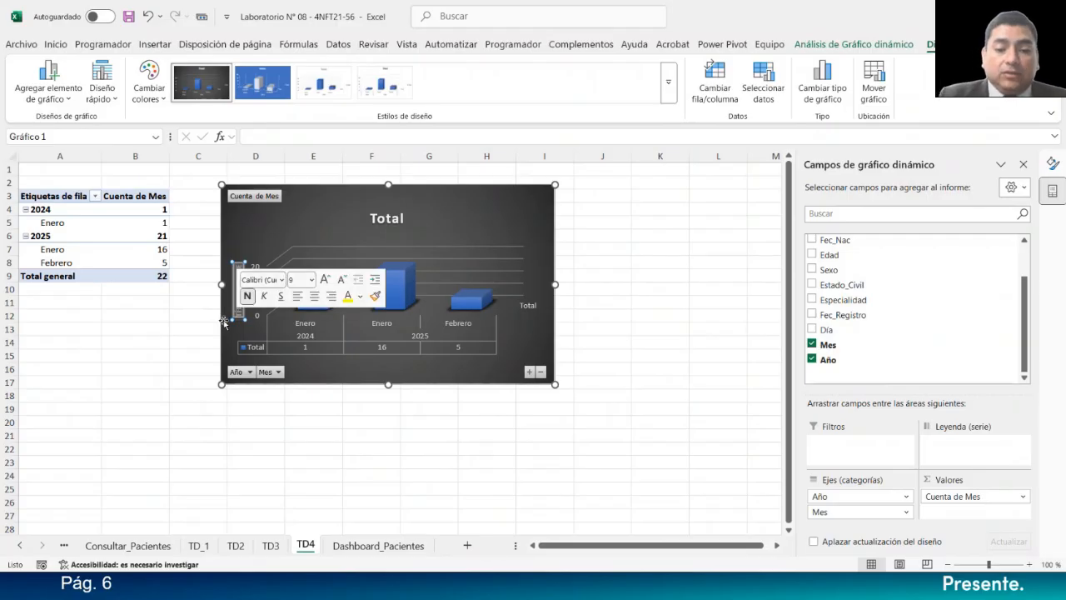
pyautogui.write('N° DE PACIENTES')
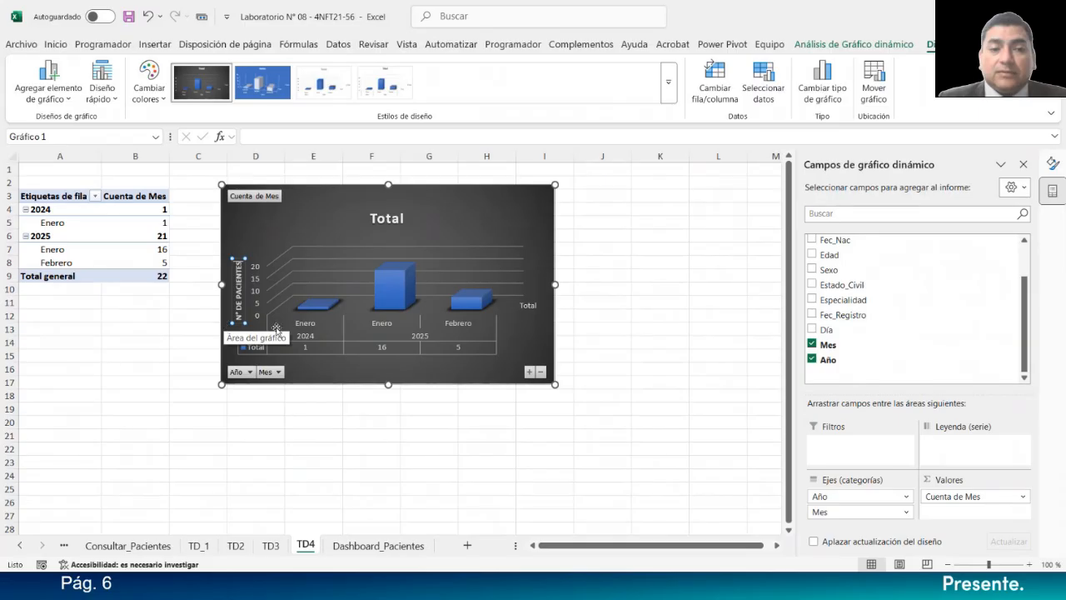
pyautogui.click(472, 322)
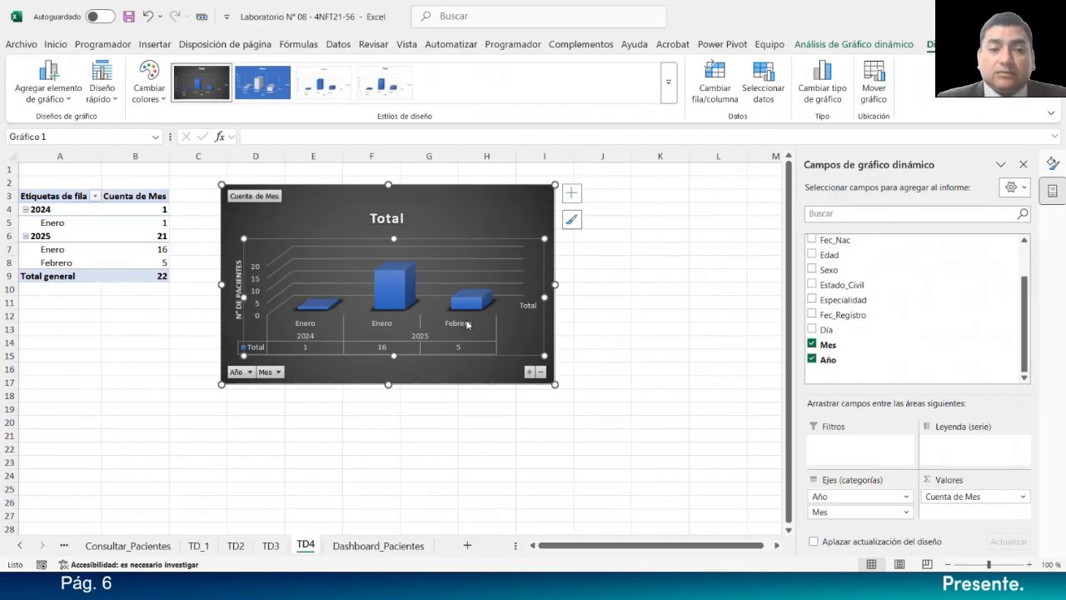
pyautogui.click(375, 332)
# Step: Replace the chart title with "N° DE PACIENTES ATENDIDOS POR AÑO Y MES"
pyautogui.click(390, 220)
pyautogui.doubleClick(394, 221)
pyautogui.write('N')
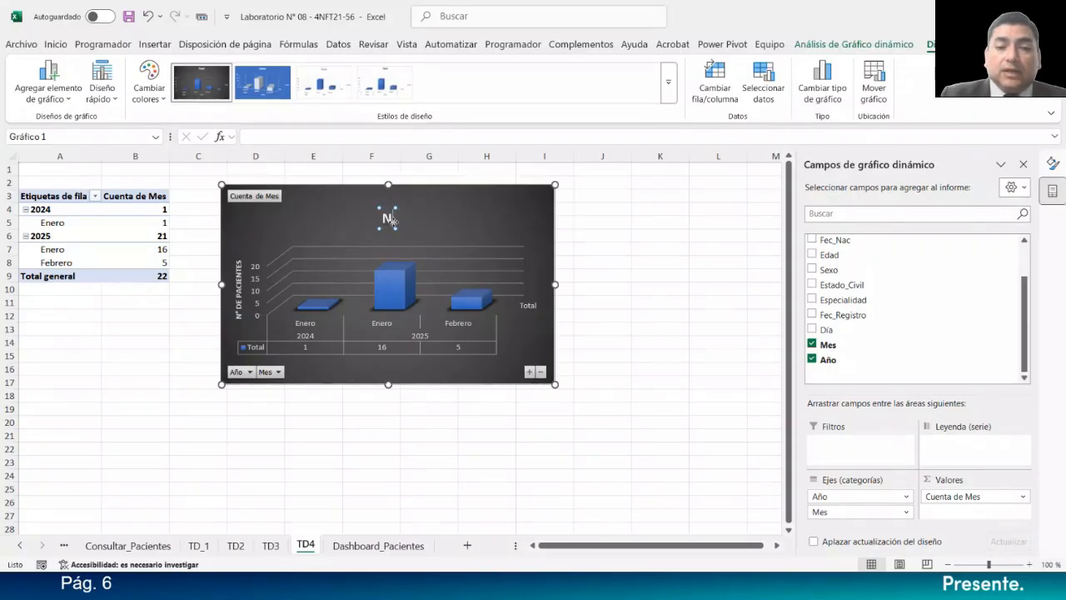
pyautogui.write('° DE PACIE')
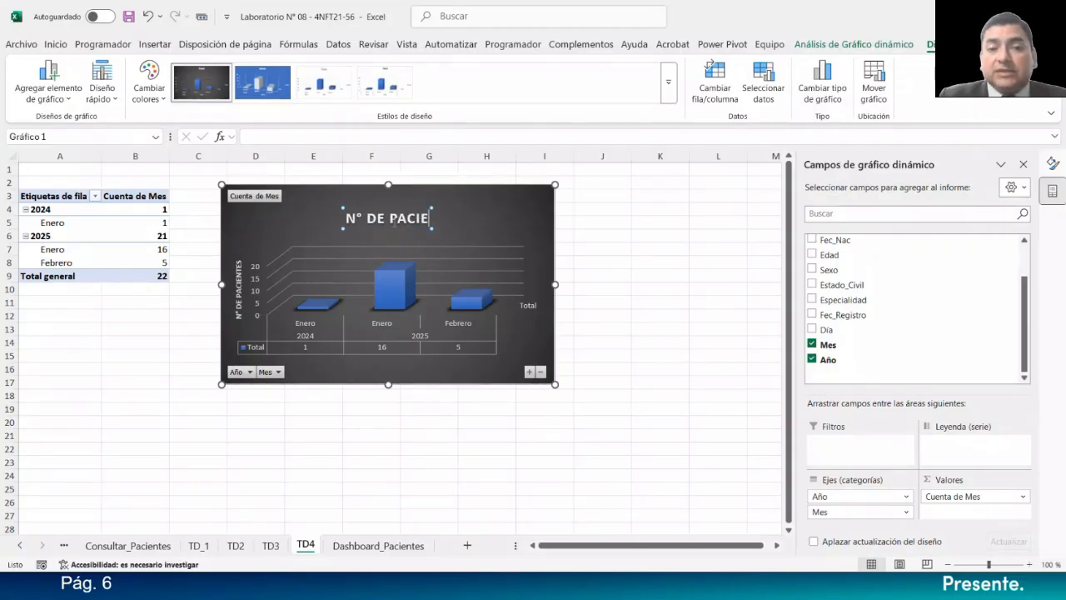
pyautogui.write('NTES ATENDID')
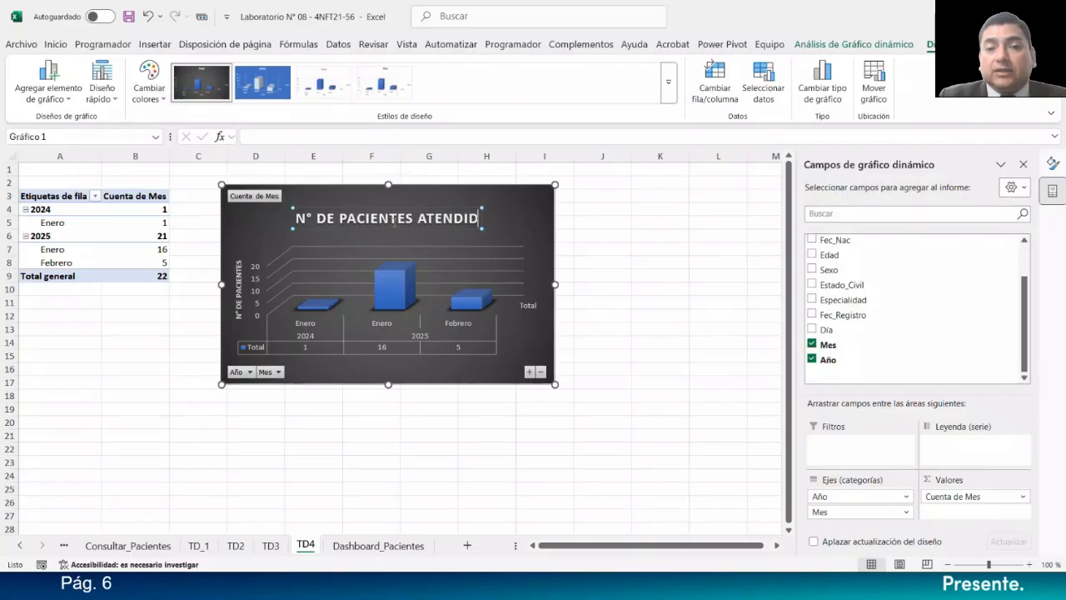
pyautogui.write('OS POR AÑ')
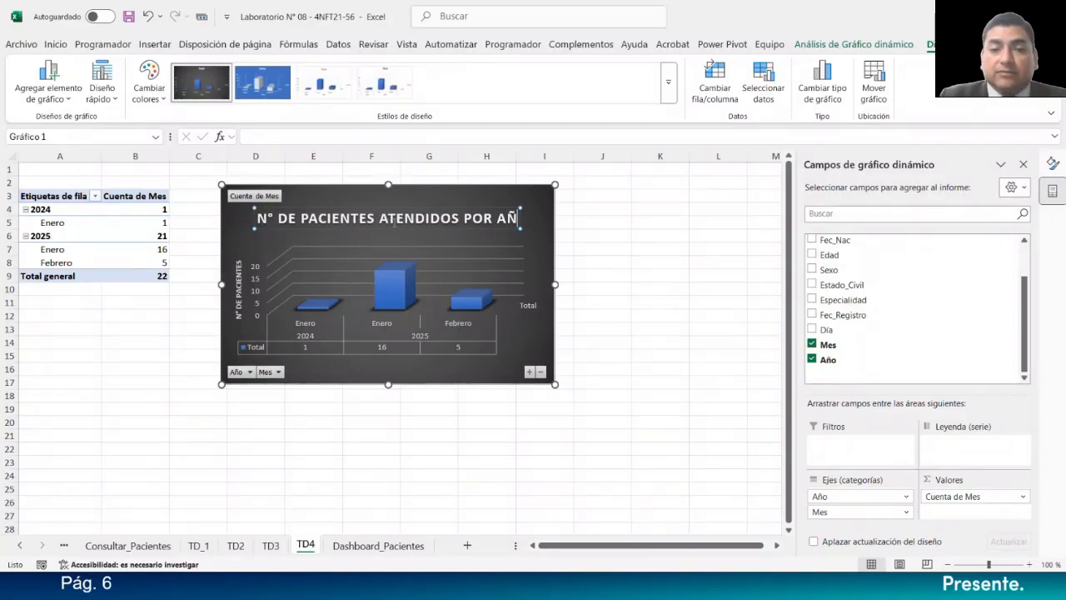
pyautogui.write('O Y MES')
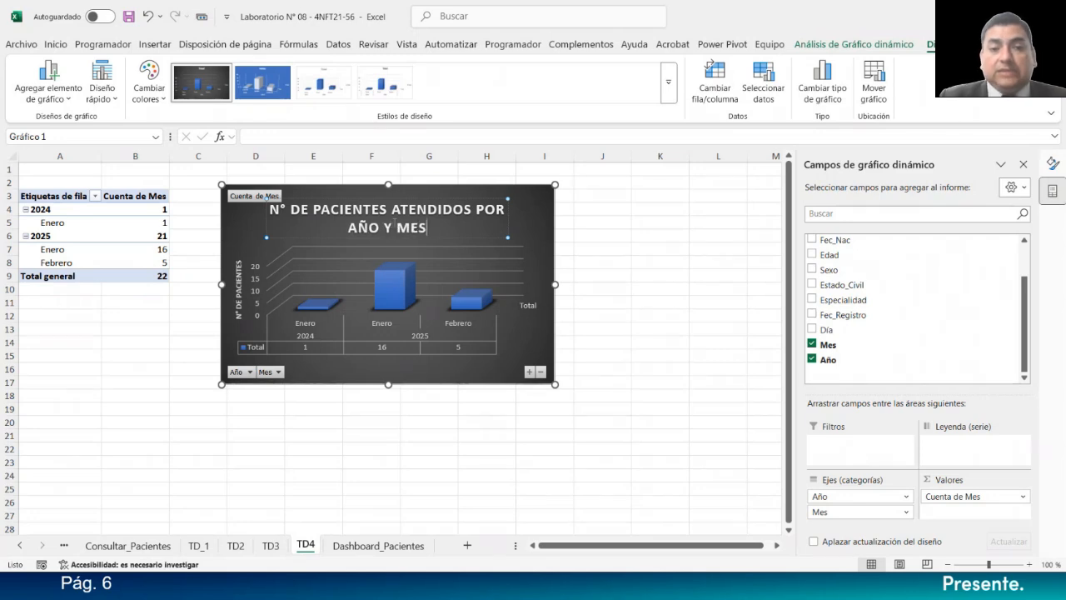
pyautogui.click(629, 239)
pyautogui.click(433, 247)
# Step: Make the category axis and data table text bold white, and the vertical axis values bold
pyautogui.click(473, 358)
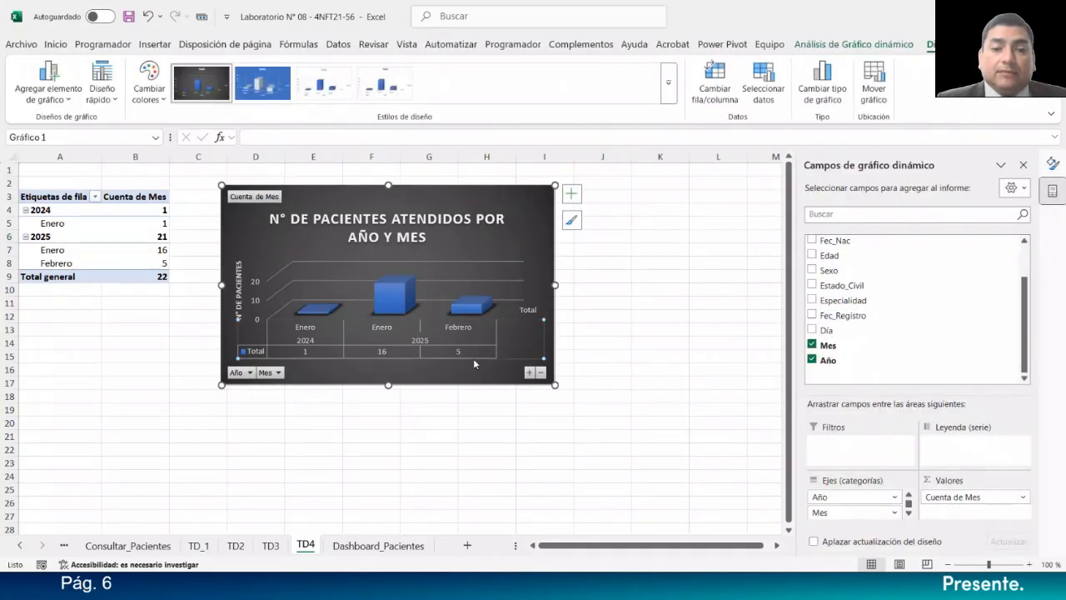
pyautogui.click(56, 44)
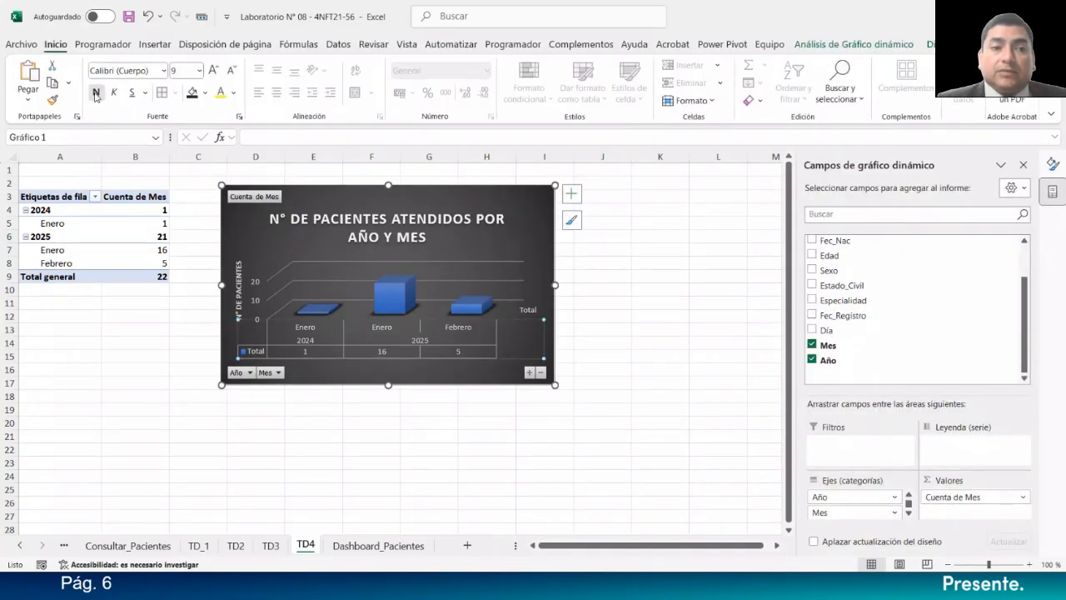
pyautogui.click(236, 94)
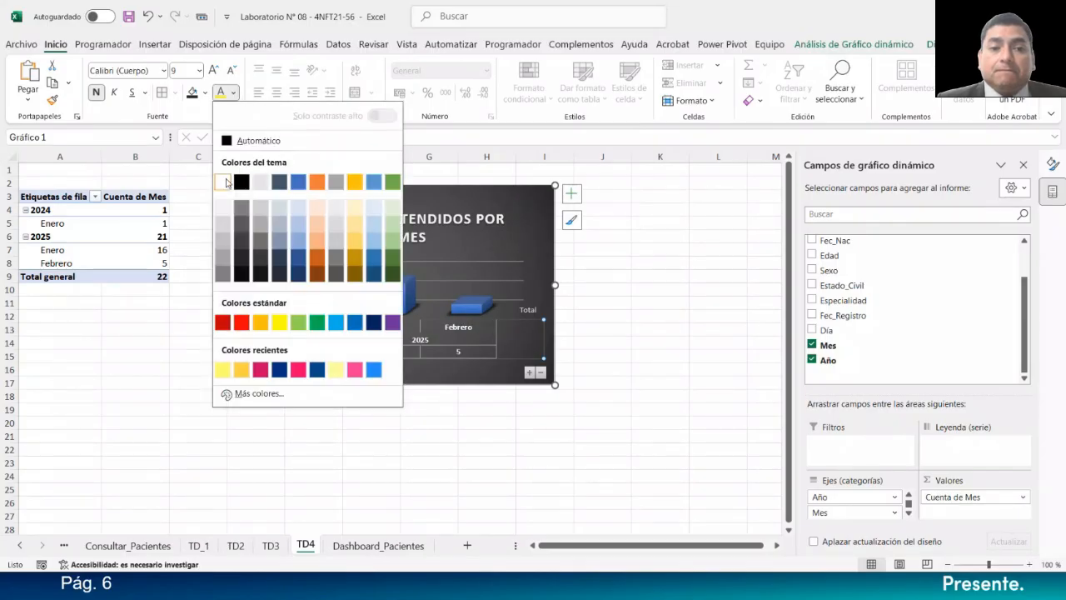
pyautogui.click(393, 327)
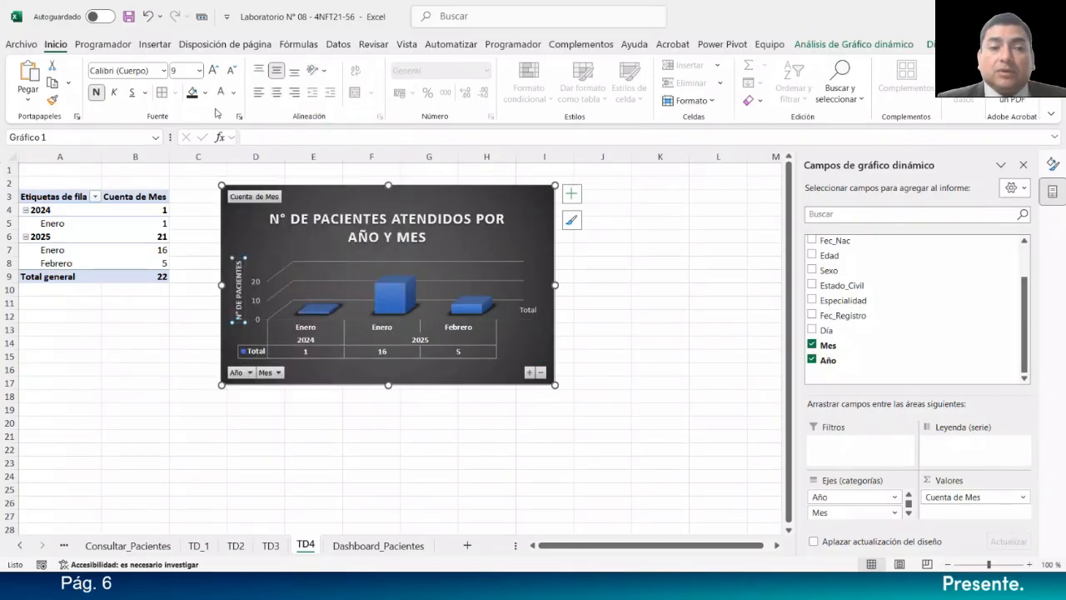
pyautogui.click(239, 288)
pyautogui.click(260, 292)
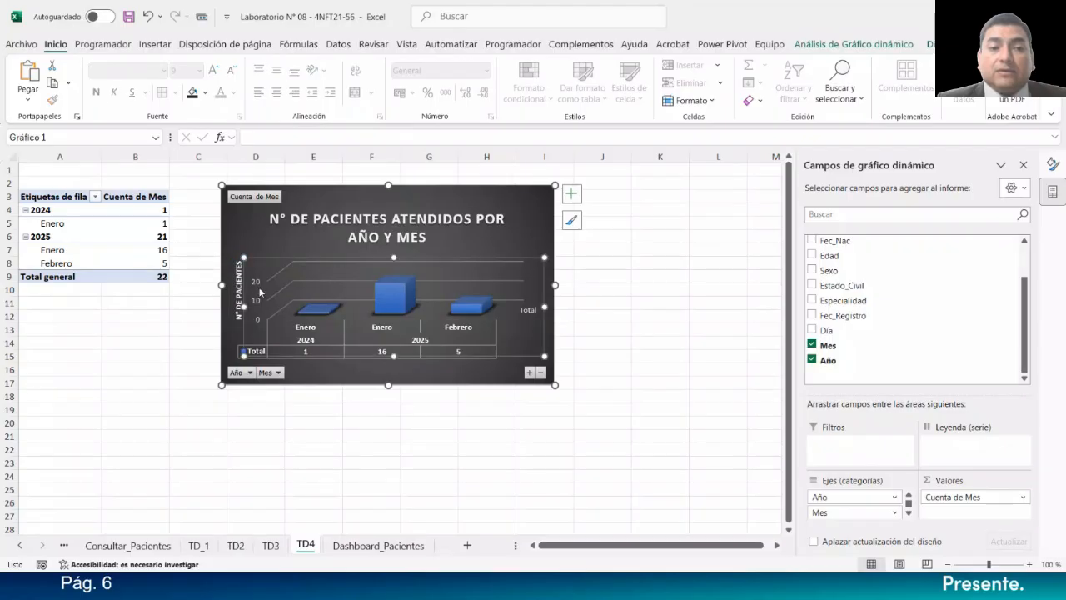
pyautogui.click(255, 291)
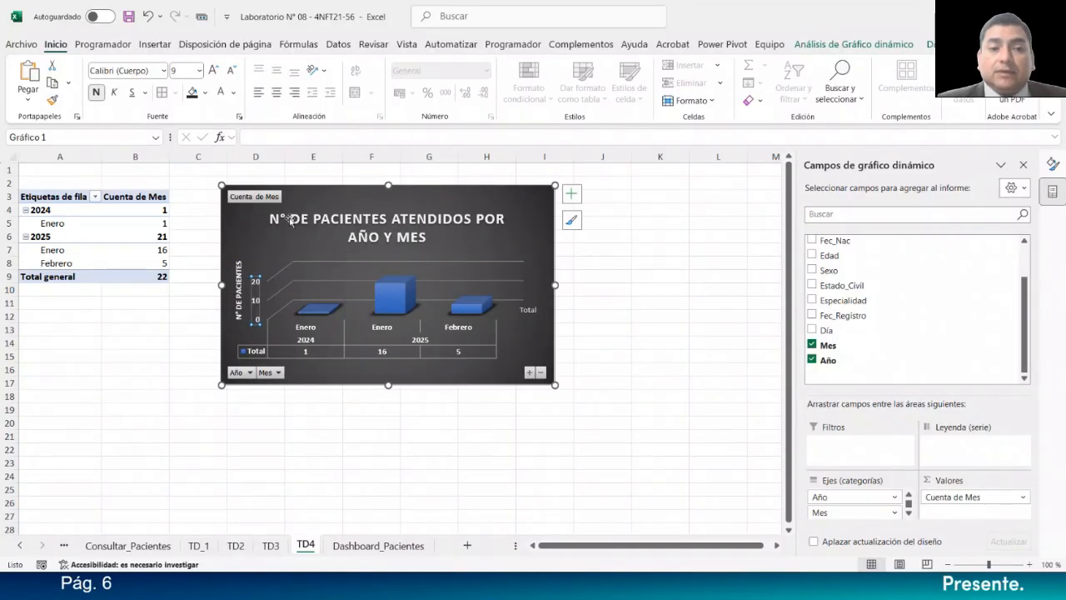
# Step: Give the chart title a dark fill and yellow text
pyautogui.click(436, 233)
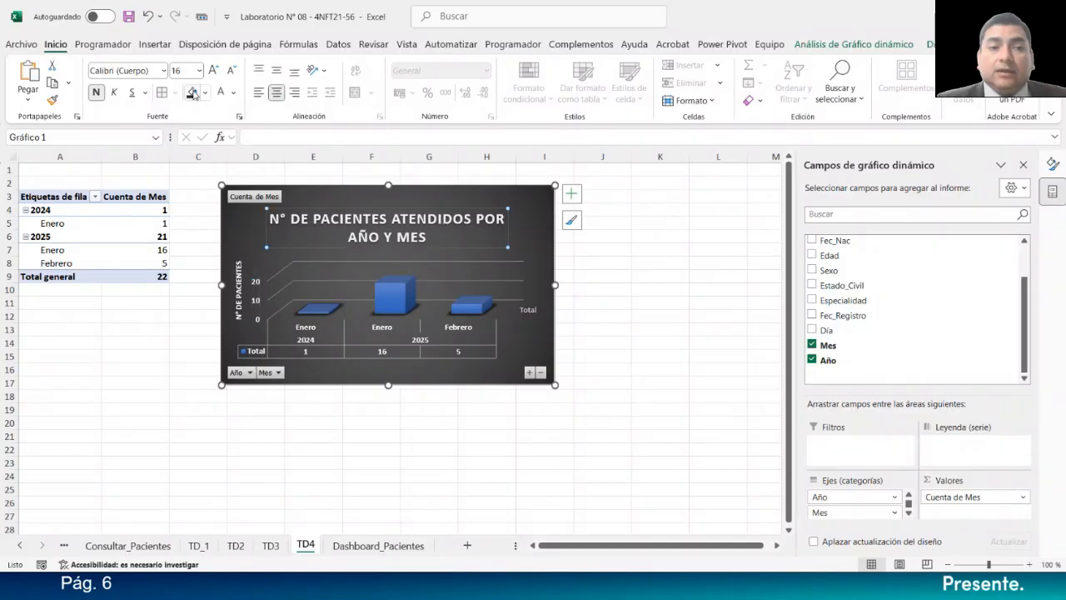
pyautogui.click(192, 93)
pyautogui.click(234, 92)
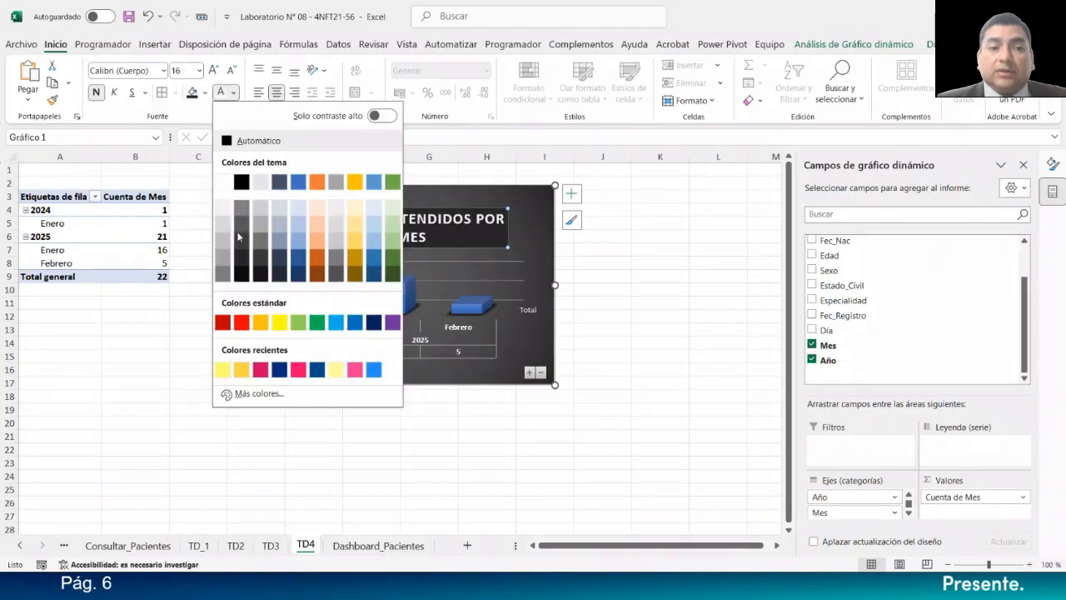
pyautogui.click(278, 325)
pyautogui.click(693, 277)
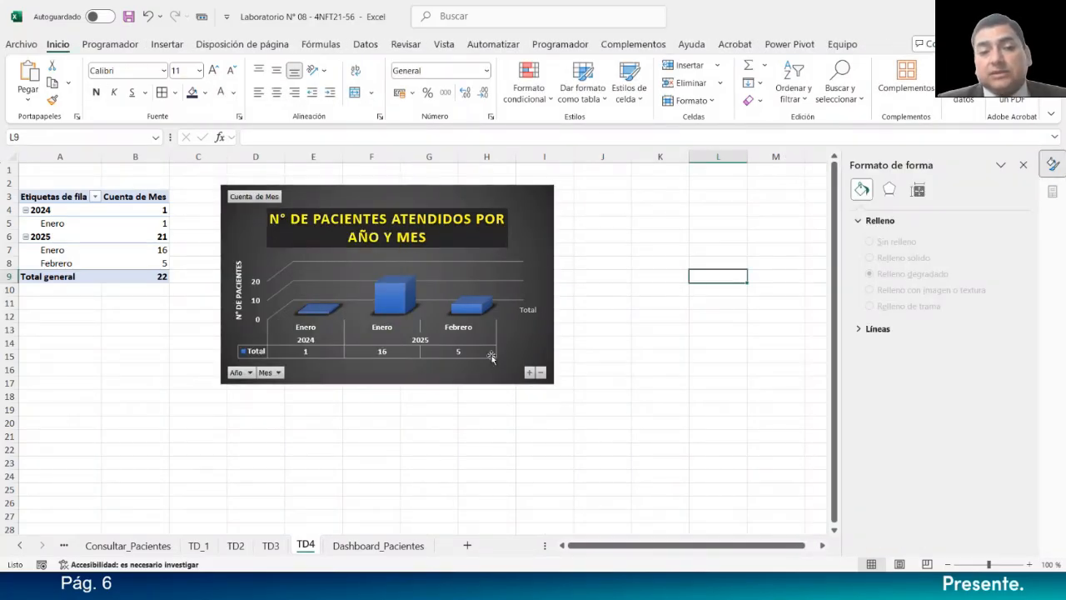
# Step: Increase the font size of the chart's category axis and data table text to 10
pyautogui.click(456, 354)
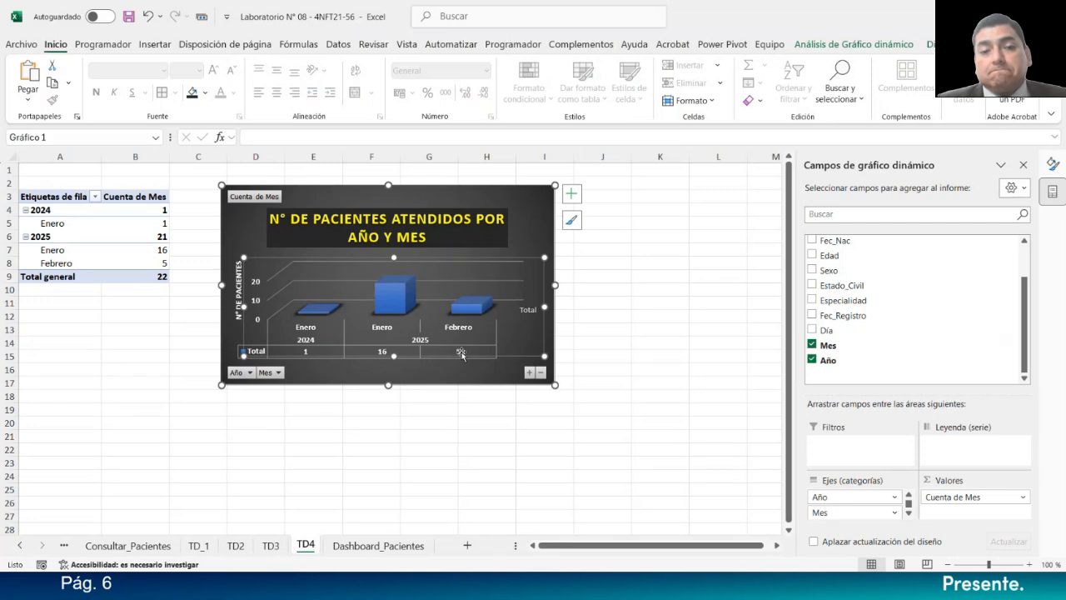
pyautogui.click(317, 333)
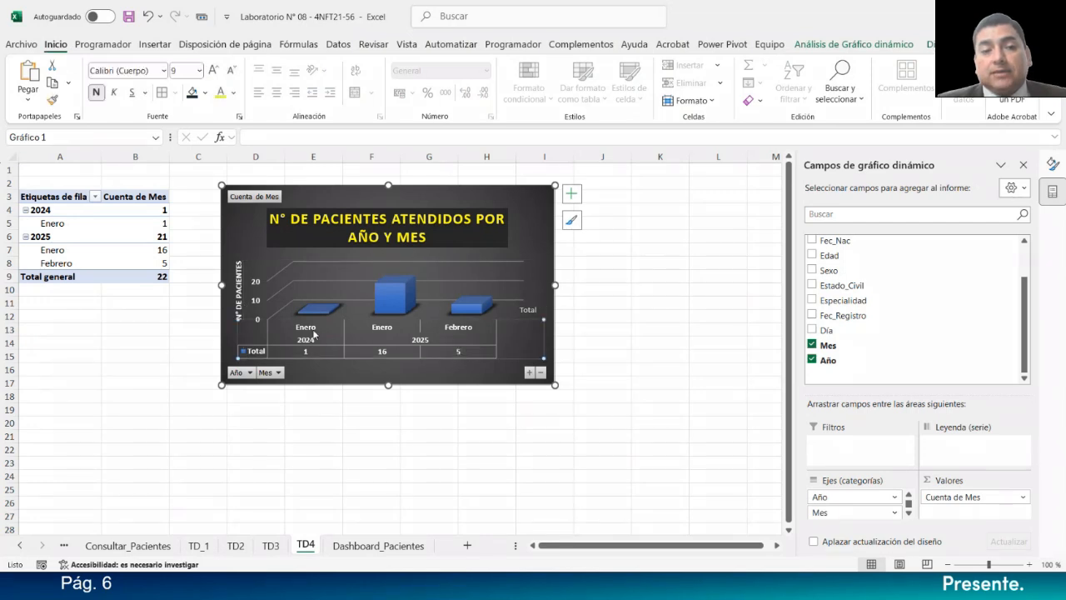
pyautogui.click(214, 70)
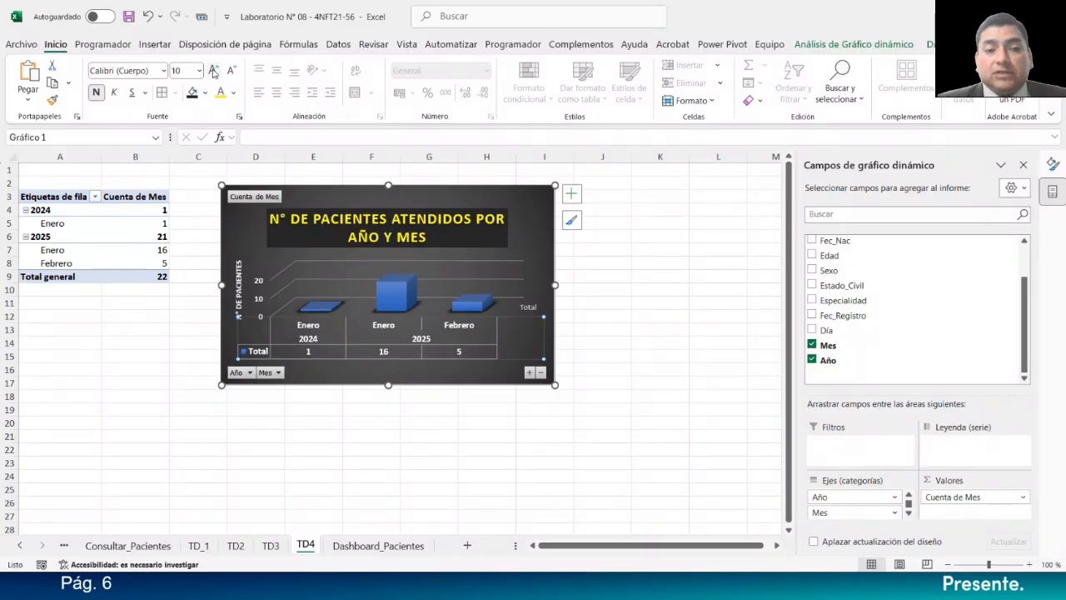
# Step: Make the "Total" series axis label beside the columns bold and white
pyautogui.click(528, 308)
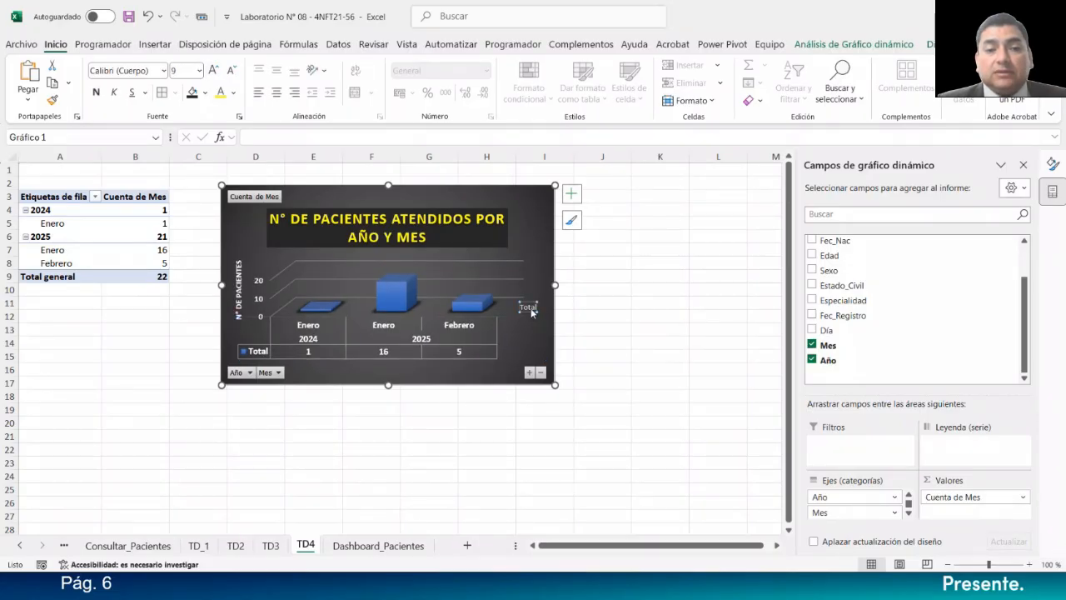
pyautogui.click(96, 91)
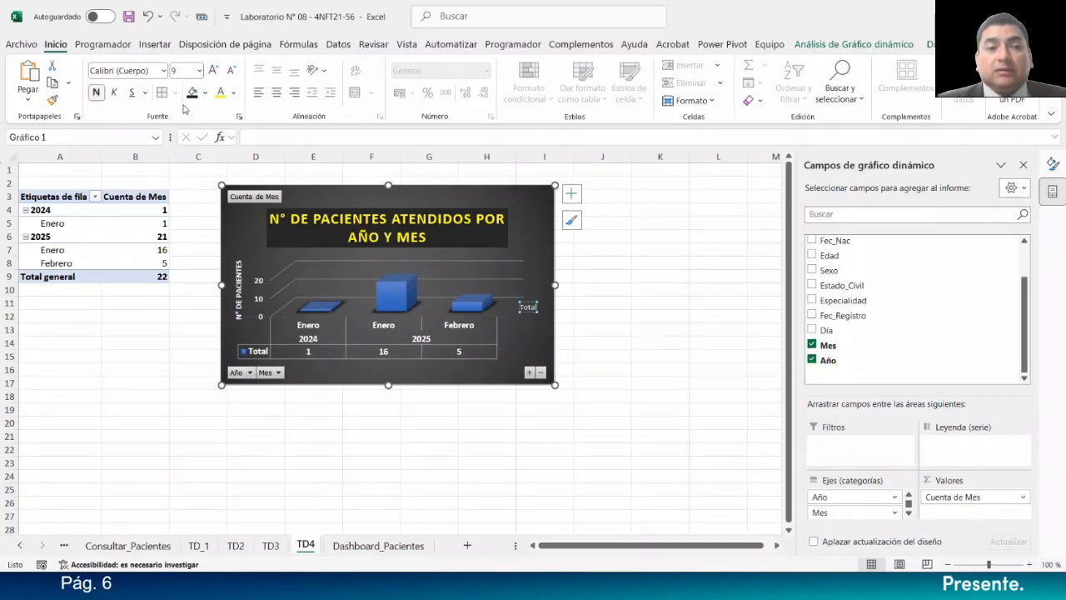
pyautogui.click(235, 93)
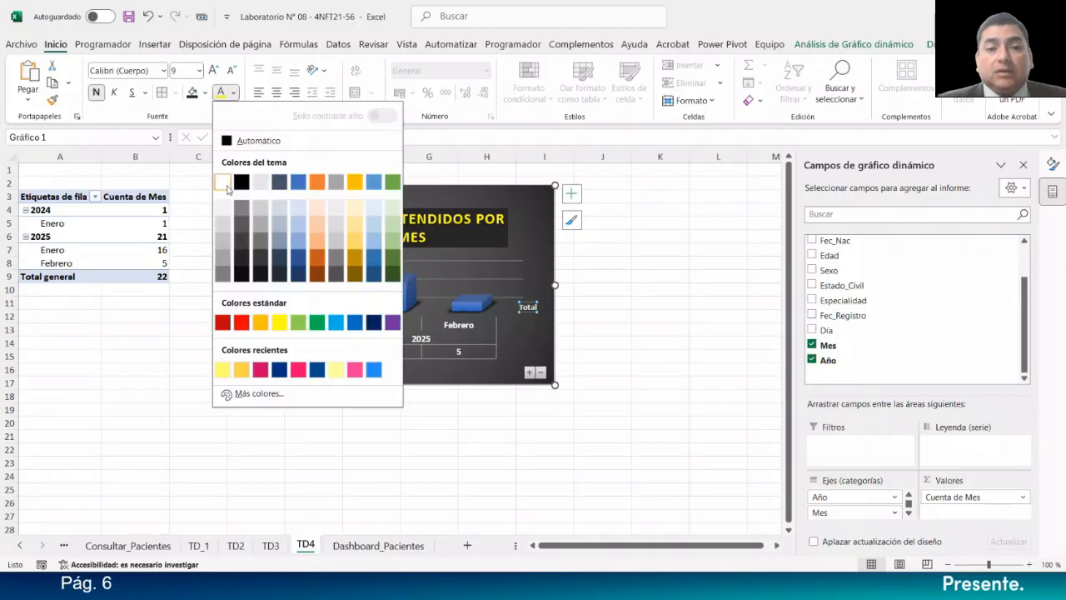
pyautogui.click(230, 182)
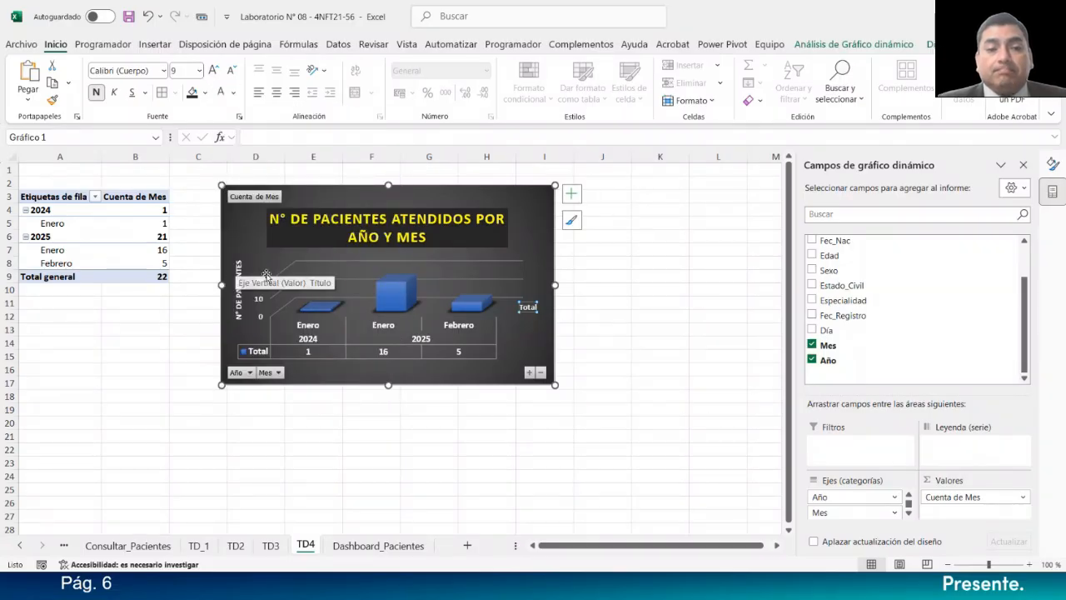
pyautogui.click(442, 418)
# Step: Move the finished año y mes chart from TD4 to the Dashboard_Pacientes sheet, directly below the Especialidad chart and flush with its left edge
pyautogui.click(514, 381)
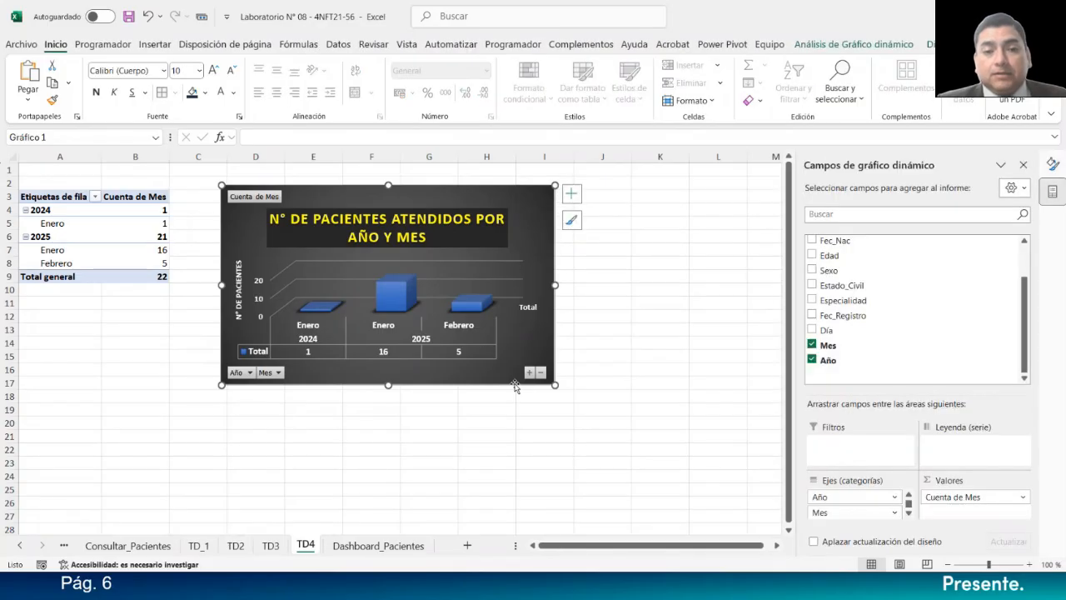
pyautogui.press('Delete')
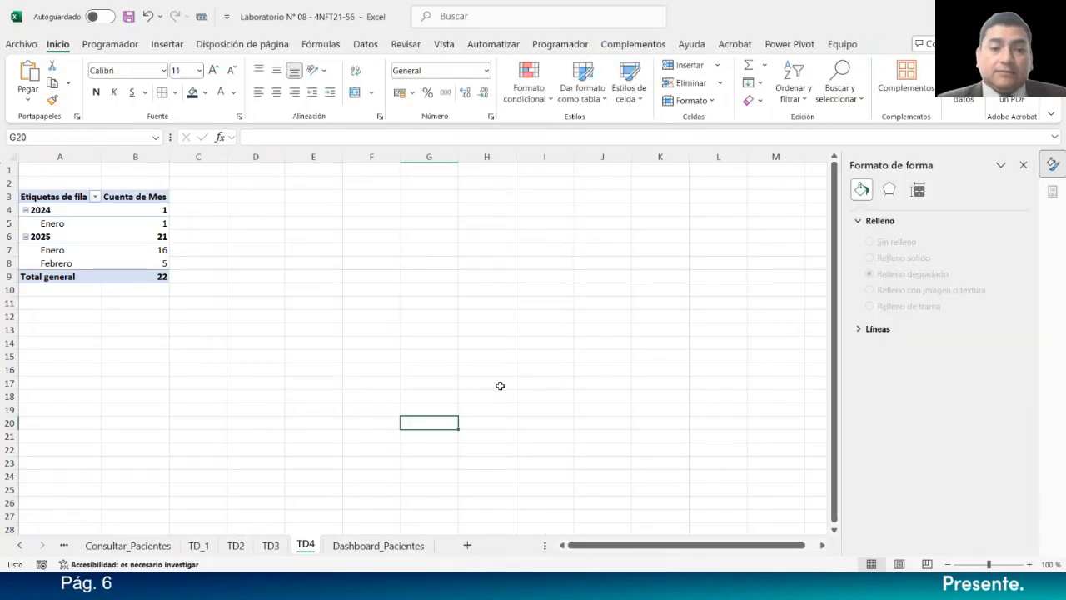
pyautogui.click(372, 547)
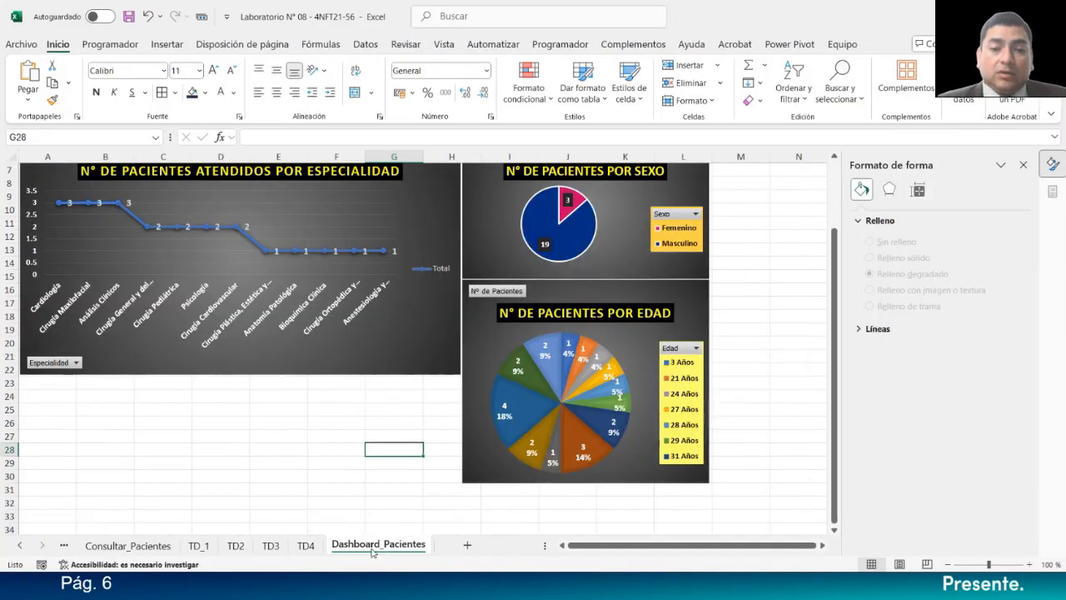
pyautogui.scroll(-4, 195, 442)
pyautogui.click(186, 396)
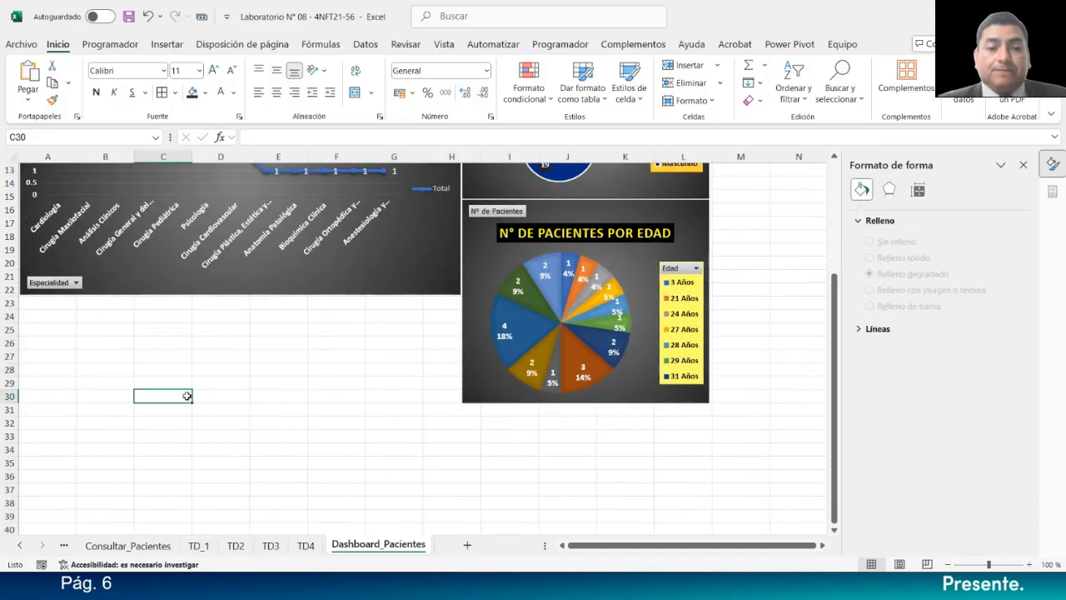
pyautogui.hotkey('ctrl', 'v')
pyautogui.moveTo(342, 390); pyautogui.dragTo(232, 299)
pyautogui.moveTo(233, 295); pyautogui.dragTo(233, 294)
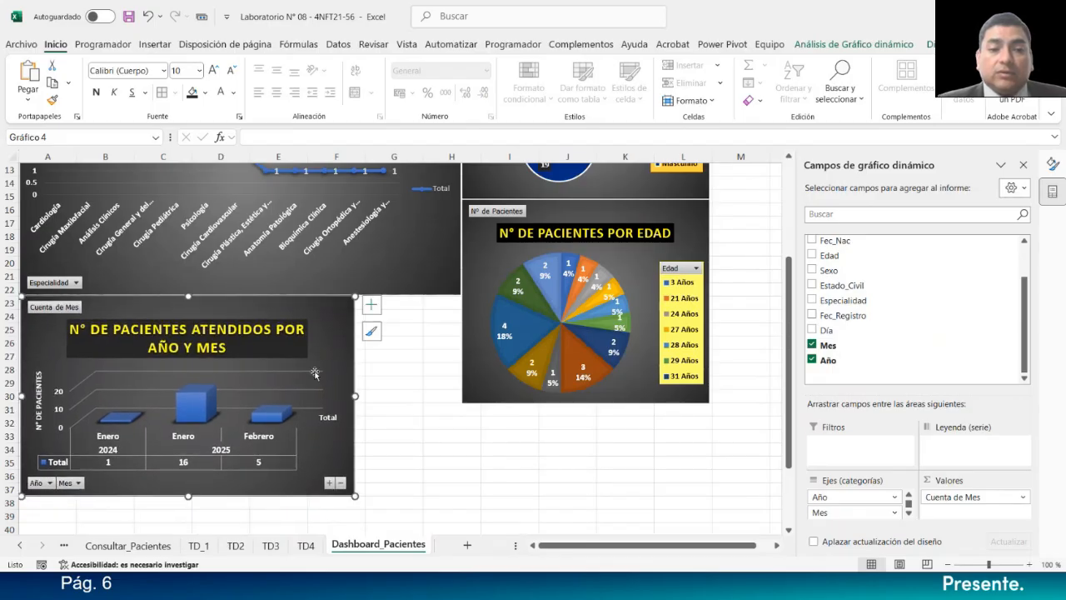